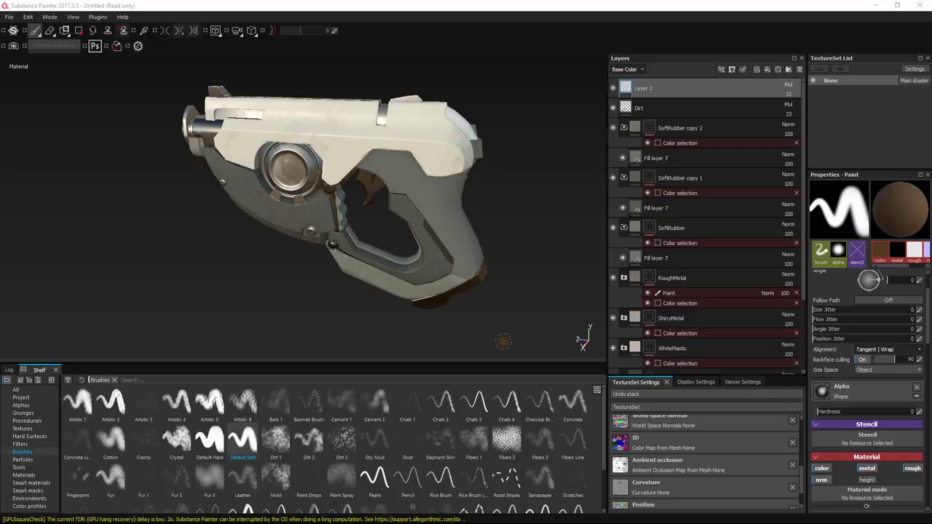
Step: Examine the finished textured gun from several angles and look through its layer stack
alt+drag(276, 299, 307, 302)
alt+middle_drag(307, 301, 347, 287)
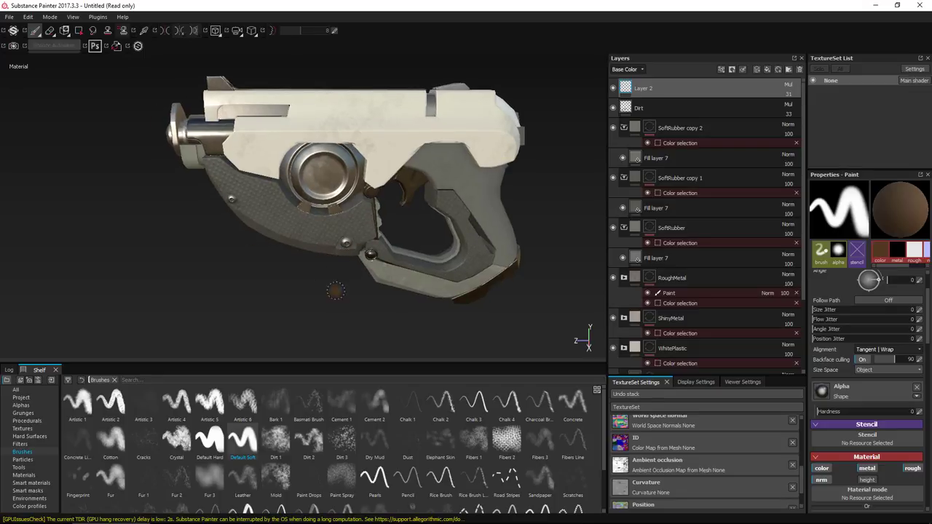
scroll(675, 437, up, 1)
scroll(675, 438, down, 1)
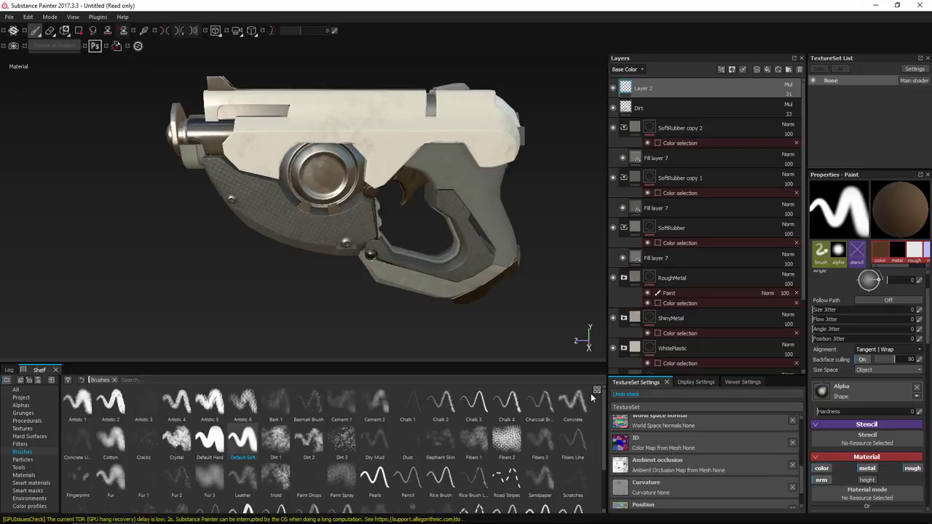
mouse_move(291, 287)
alt+mouse_down()
mouse_move(332, 268)
mouse_move(272, 276)
alt+mouse_up()
scroll(676, 145, down, 2)
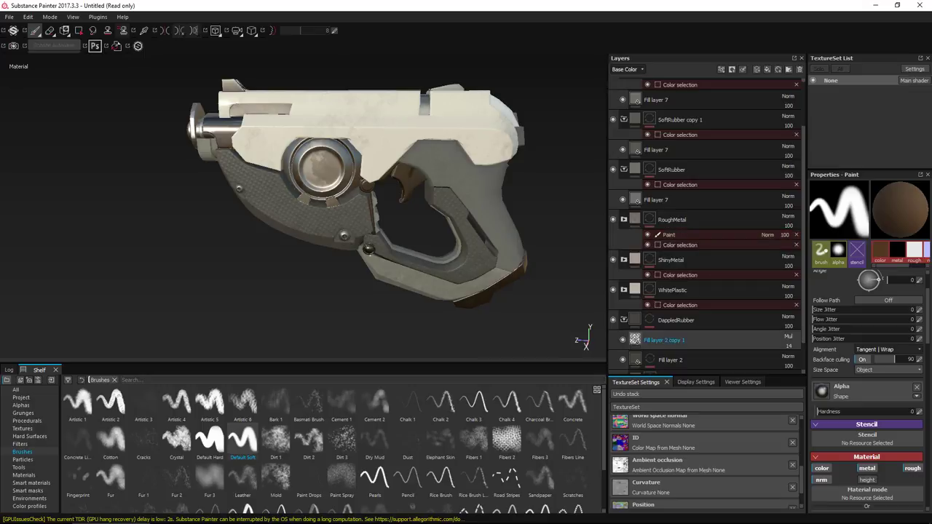
mouse_move(502, 299)
alt+mouse_down()
mouse_move(429, 287)
mouse_move(418, 270)
alt+mouse_up()
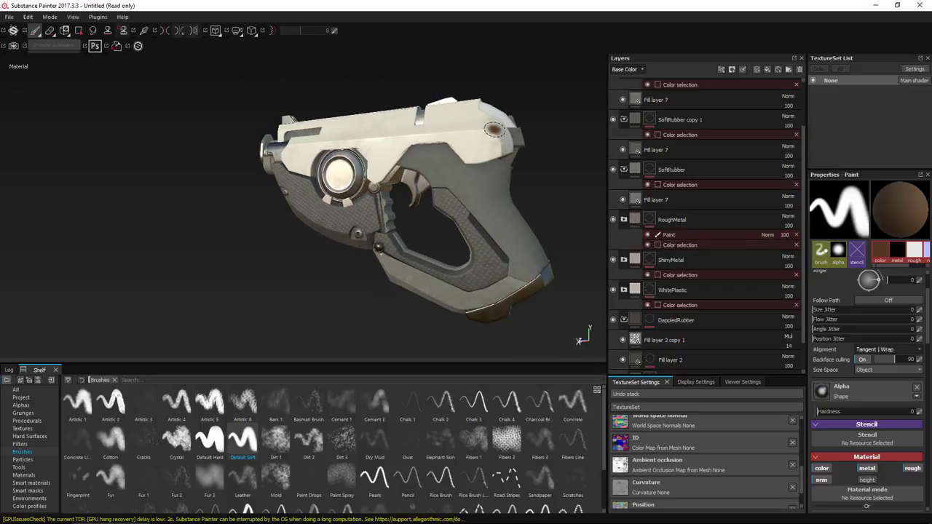
alt+drag(318, 227, 281, 207)
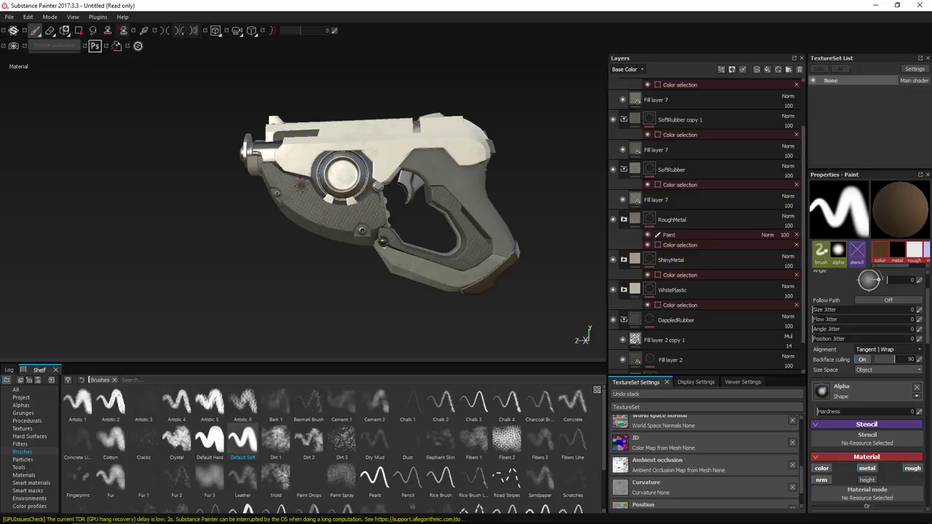
alt+drag(344, 238, 392, 237)
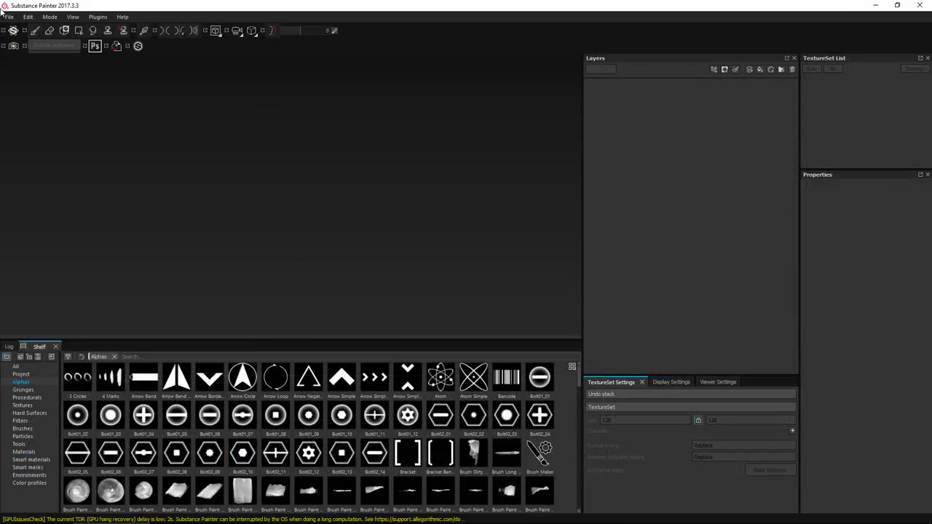
Step: Create a new project from the LowPolyGun.obj mesh in the Part5 folder, with OpenGL normals and 2048 resolution
click(7, 16)
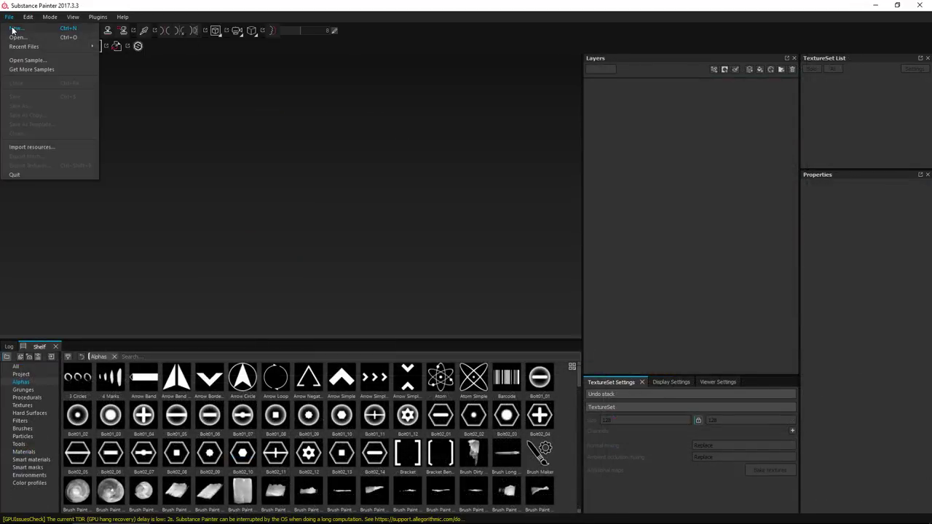
click(13, 28)
click(552, 178)
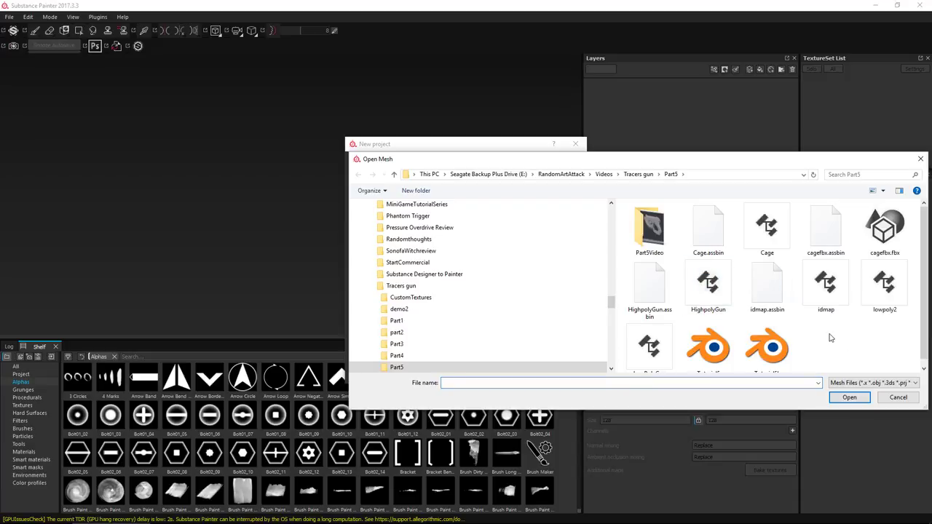
scroll(731, 320, down, 1)
double_click(659, 226)
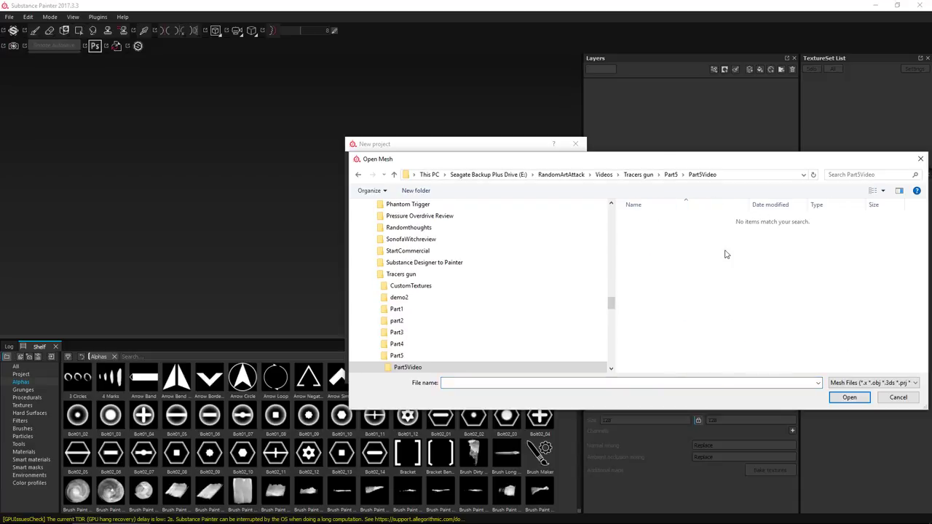
click(670, 177)
scroll(828, 339, down, 1)
double_click(645, 350)
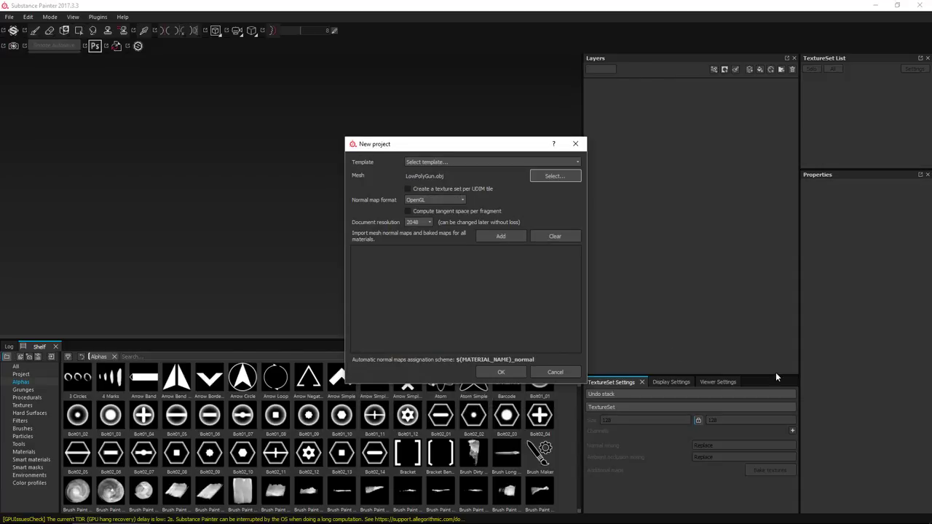
click(505, 373)
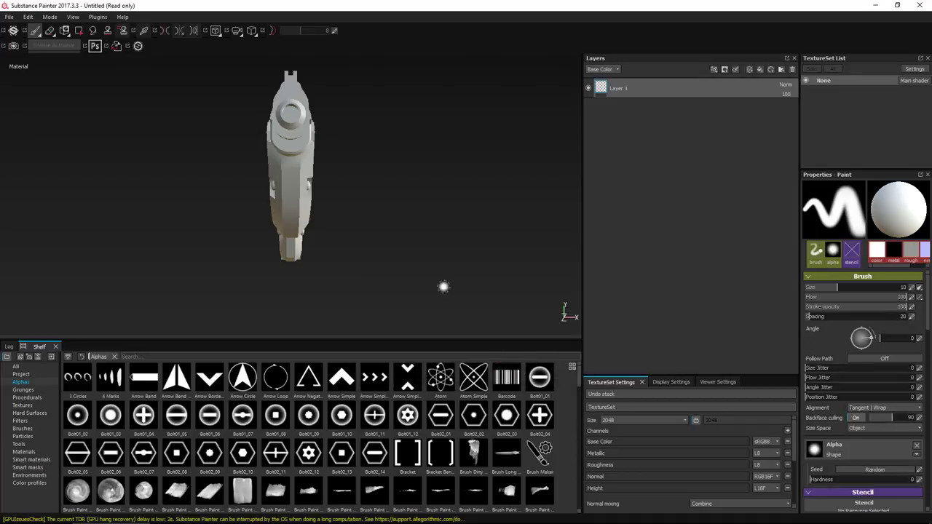
Step: Open the texture baking settings and exclude every additional map except Normal
alt+drag(425, 265, 283, 252)
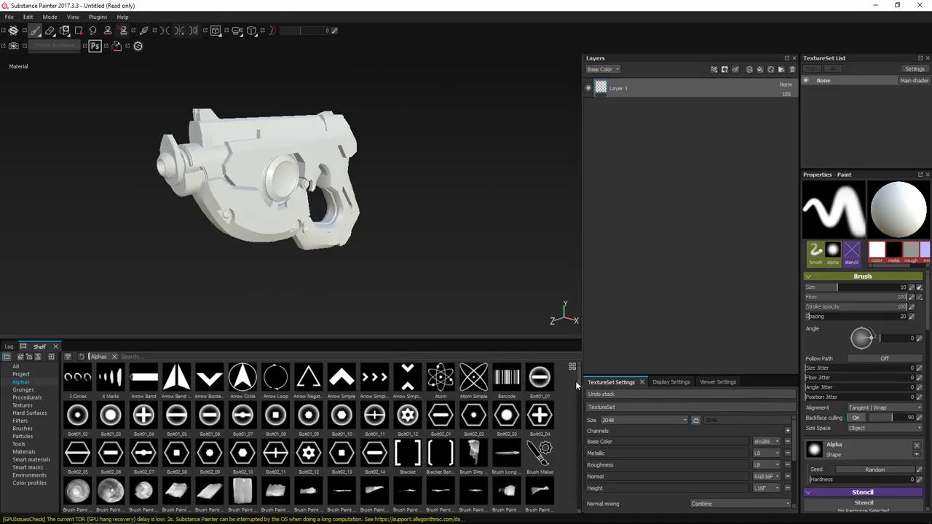
scroll(728, 444, down, 3)
click(764, 435)
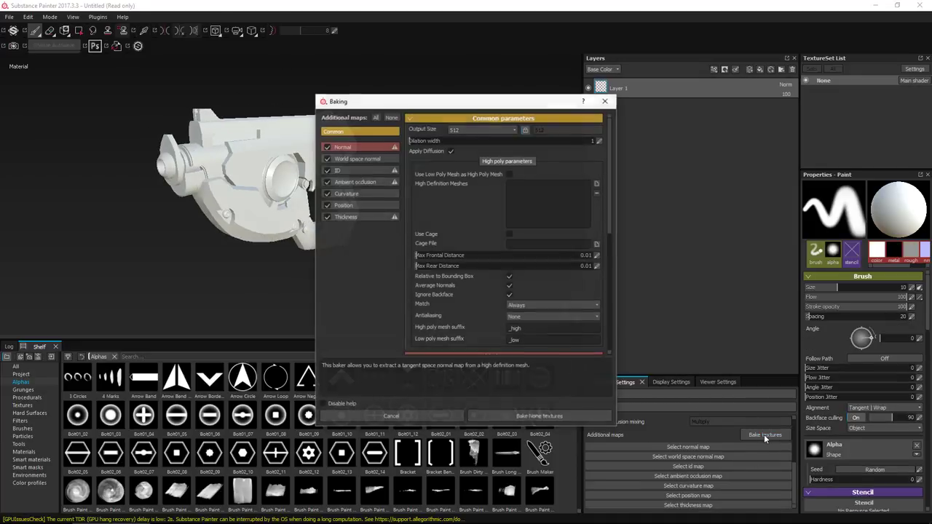
click(327, 158)
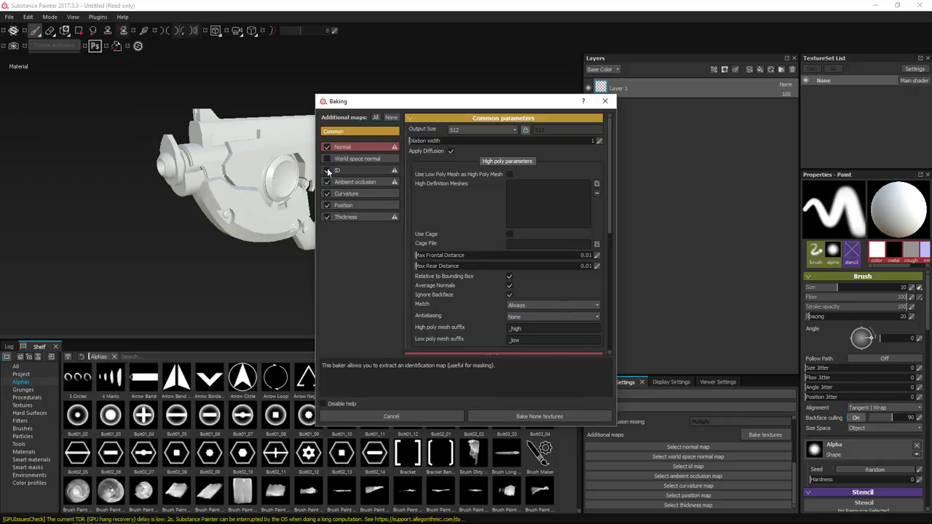
click(327, 171)
click(327, 182)
click(327, 194)
click(327, 205)
click(327, 217)
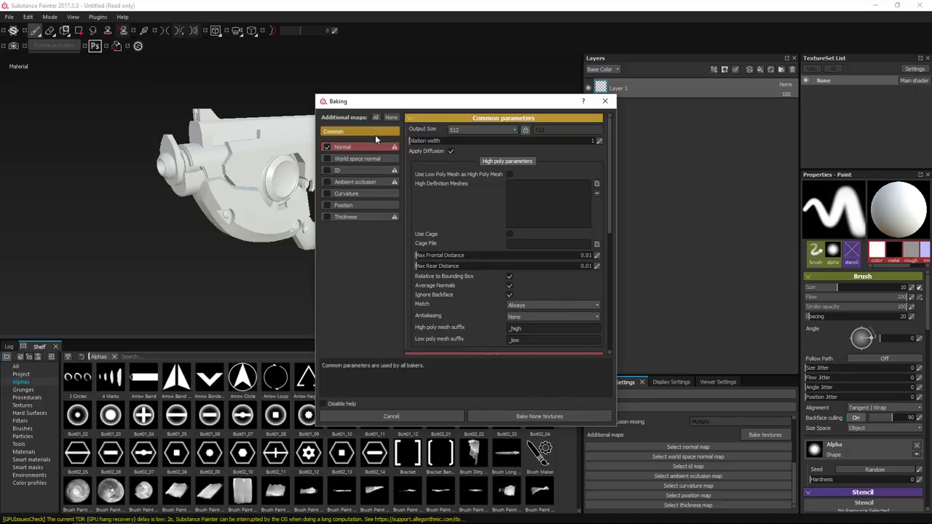
Step: Set the bake output size to 2048 and load the high-poly gun file as the high definition mesh
click(464, 130)
click(476, 175)
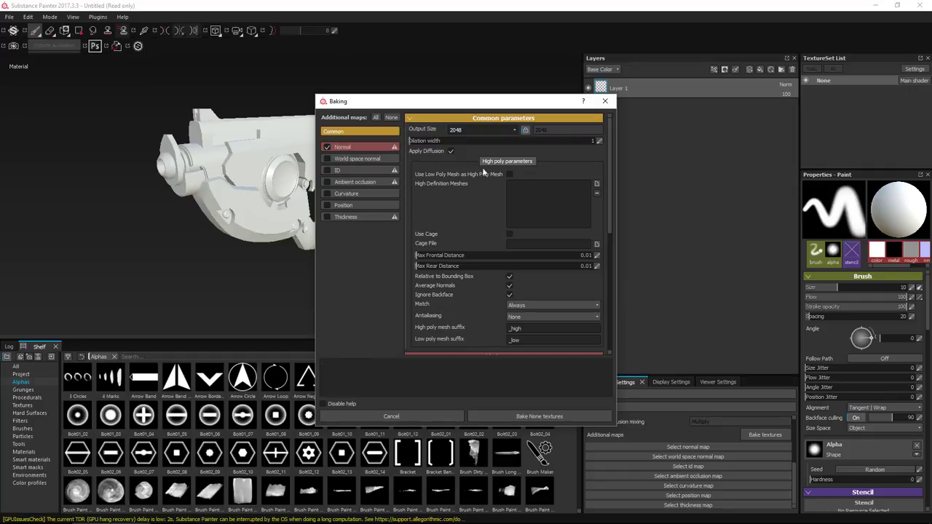
click(598, 188)
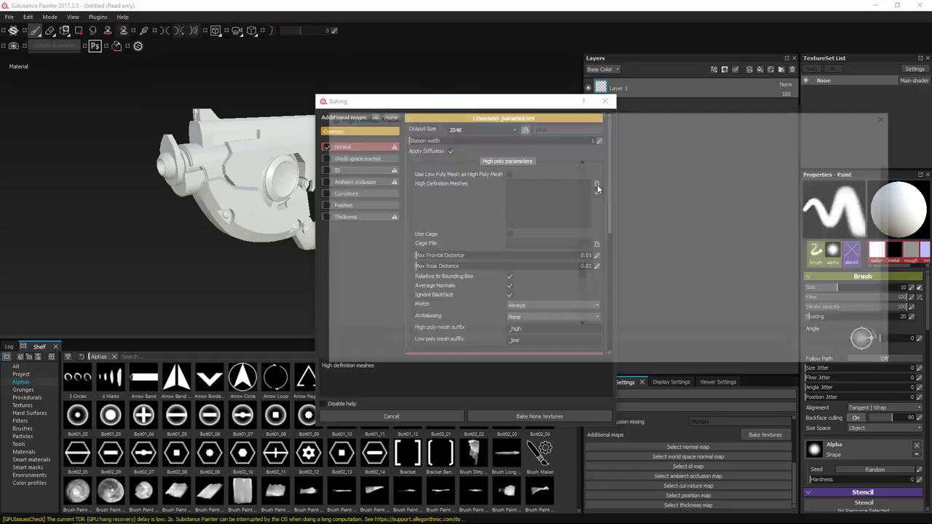
double_click(620, 247)
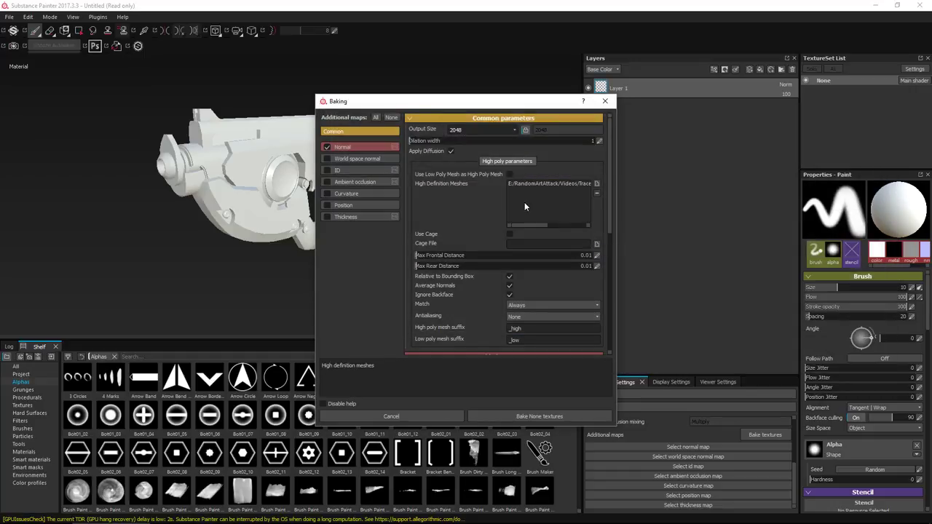
Step: Bake the normal map with the other common parameters left at their defaults, and dismiss the completion notice
scroll(525, 203, down, 1)
scroll(519, 252, up, 1)
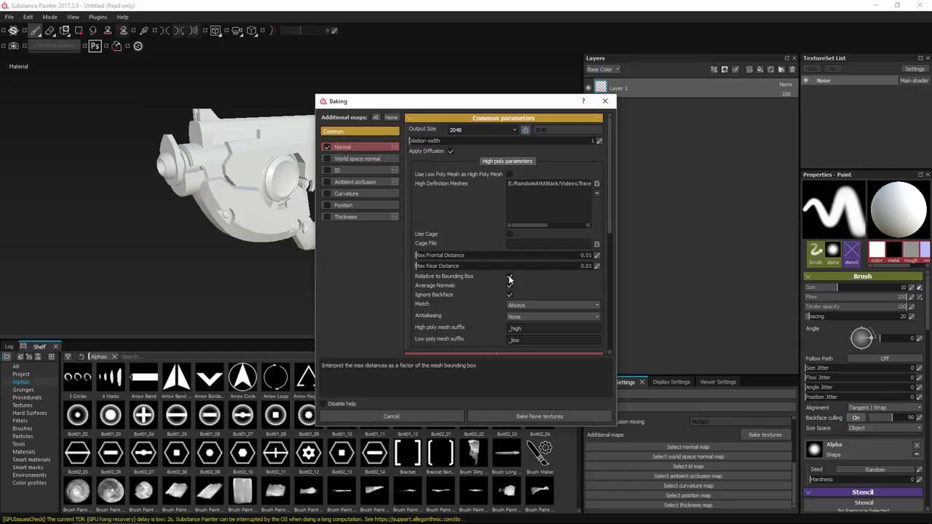
click(543, 415)
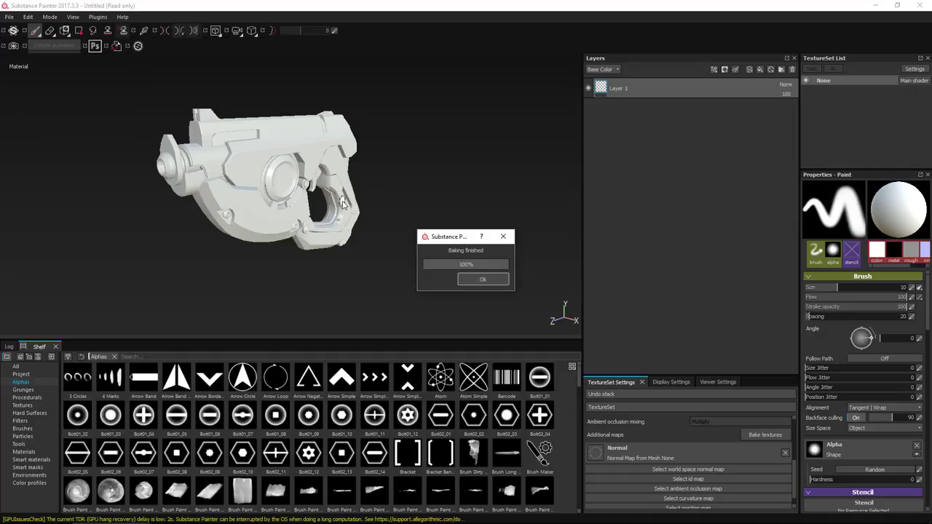
key(Return)
Step: Examine the baked normal map on the gun up close, covering the lower body, bolts, round disc, trigger area and grip
alt+drag(358, 202, 295, 161)
scroll(295, 161, up, 5)
alt+drag(285, 197, 243, 181)
mouse_move(239, 244)
alt+mouse_down()
mouse_move(250, 267)
mouse_move(288, 272)
mouse_move(256, 253)
mouse_move(371, 238)
mouse_move(360, 213)
alt+mouse_up()
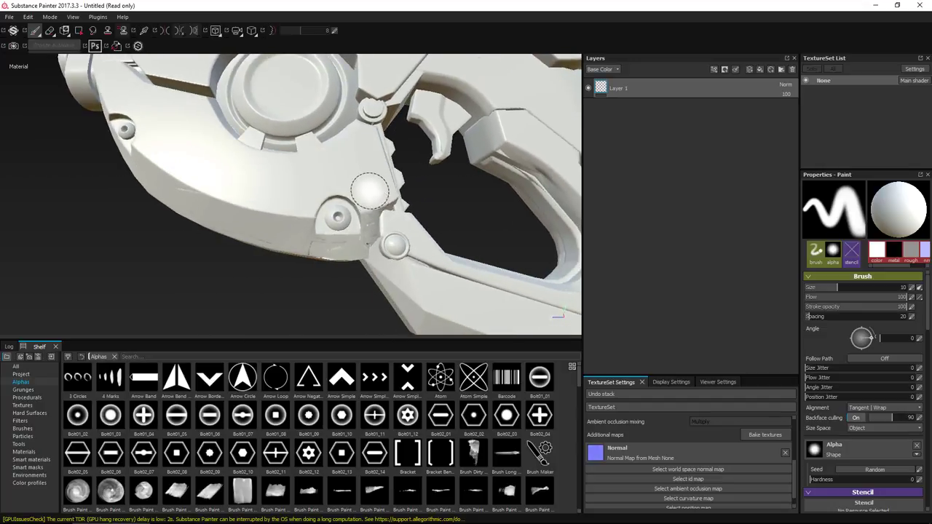
alt+drag(280, 264, 430, 232)
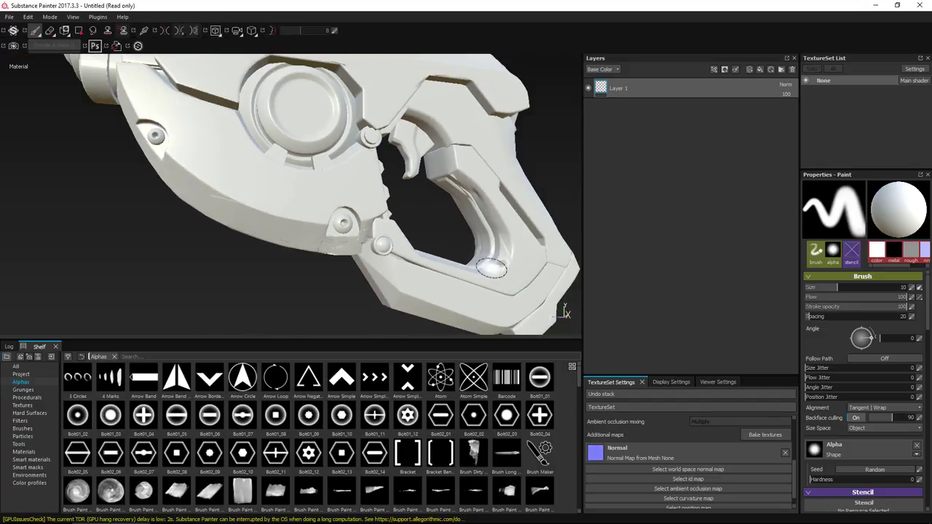
scroll(306, 193, down, 3)
alt+drag(251, 173, 389, 110)
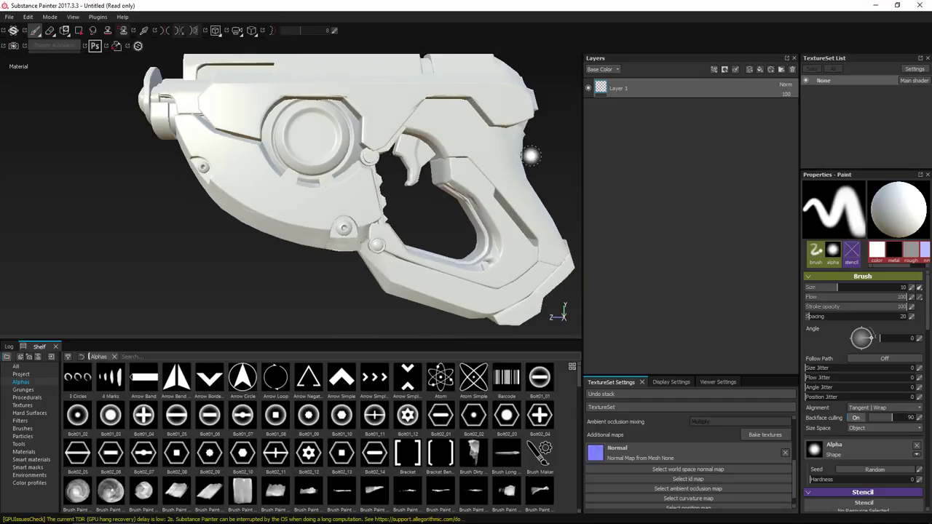
alt+right_drag(531, 156, 364, 86)
alt+drag(408, 95, 346, 113)
alt+middle_drag(415, 120, 270, 128)
alt+drag(269, 127, 433, 137)
alt+middle_drag(432, 137, 503, 168)
alt+right_drag(255, 135, 426, 136)
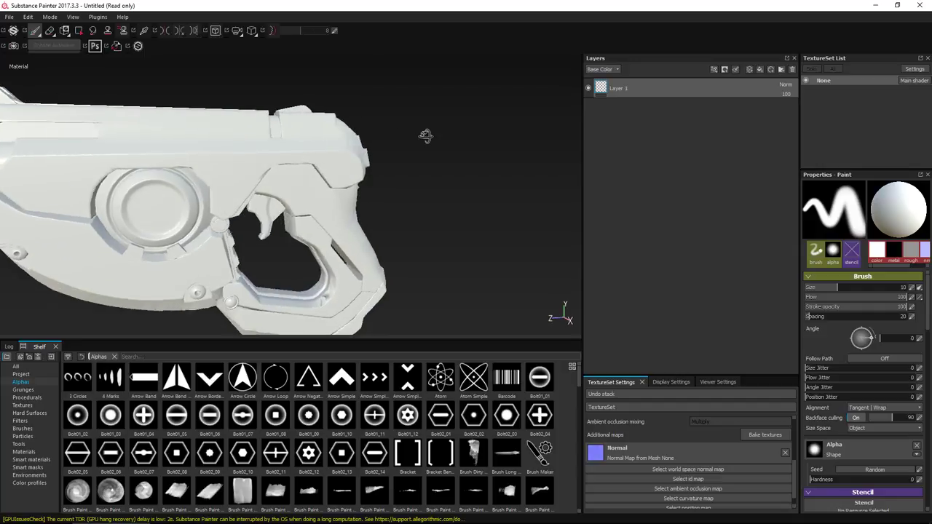
scroll(426, 136, down, 4)
alt+drag(111, 242, 162, 225)
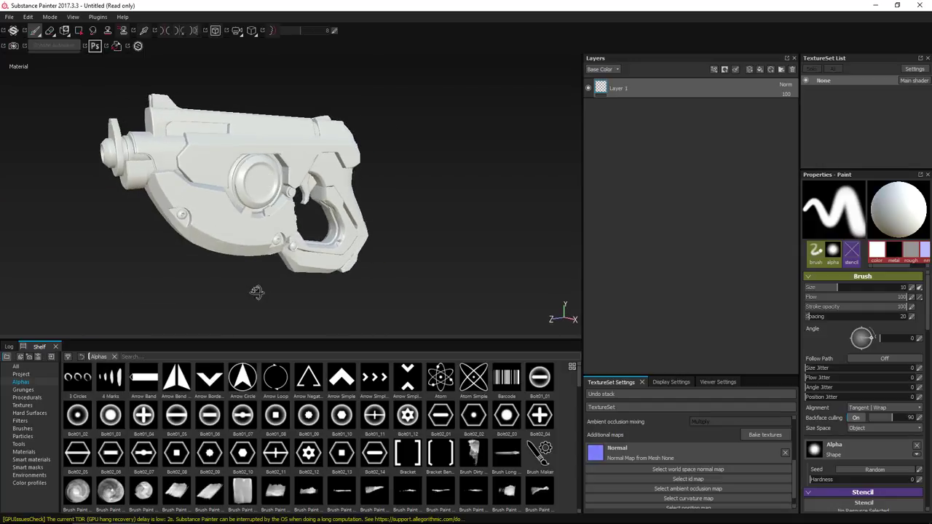
alt+drag(258, 291, 240, 180)
alt+drag(213, 122, 312, 170)
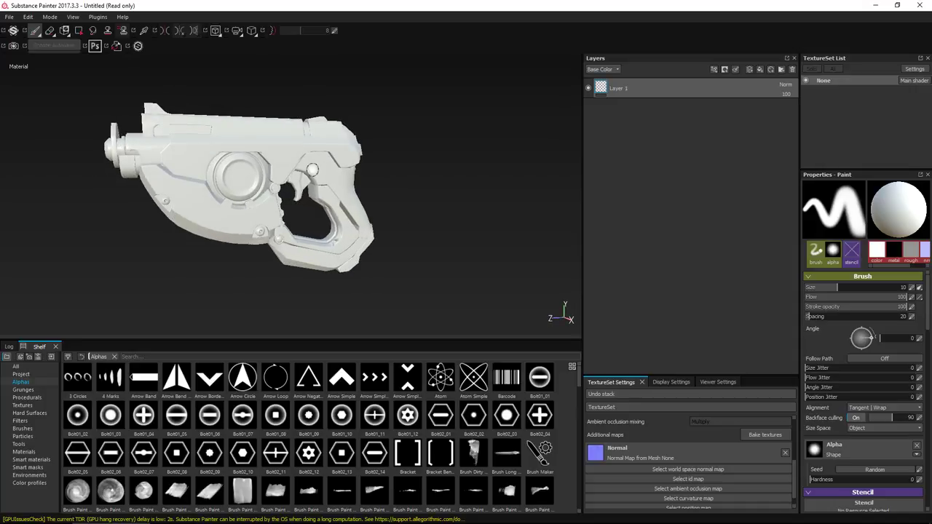
alt+drag(400, 188, 428, 189)
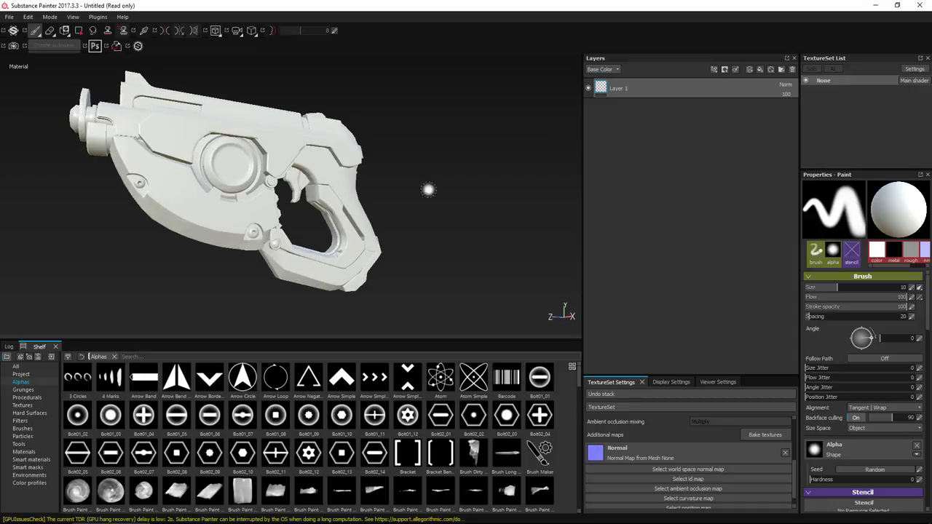
alt+middle_drag(428, 189, 449, 202)
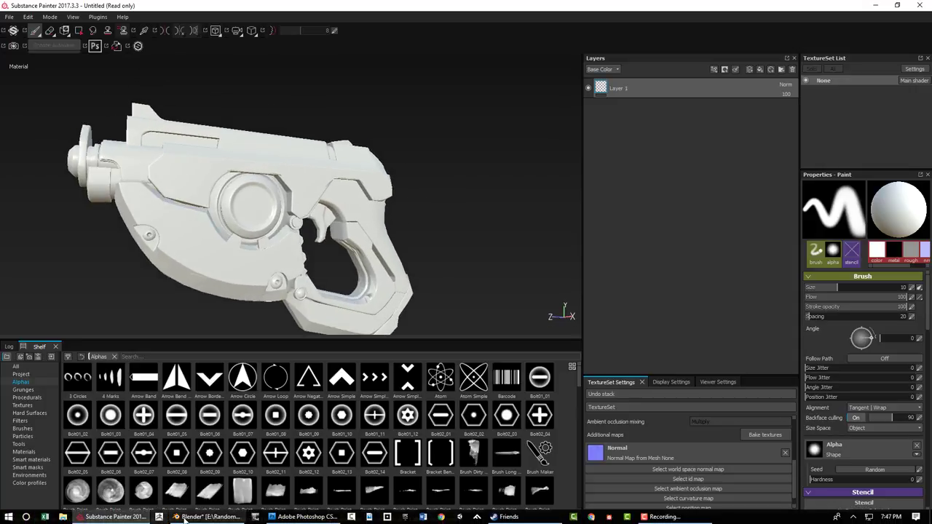
Step: In Blender, duplicate the low-poly gun in place, move the copy to the third layer and display that layer
click(185, 517)
click(351, 472)
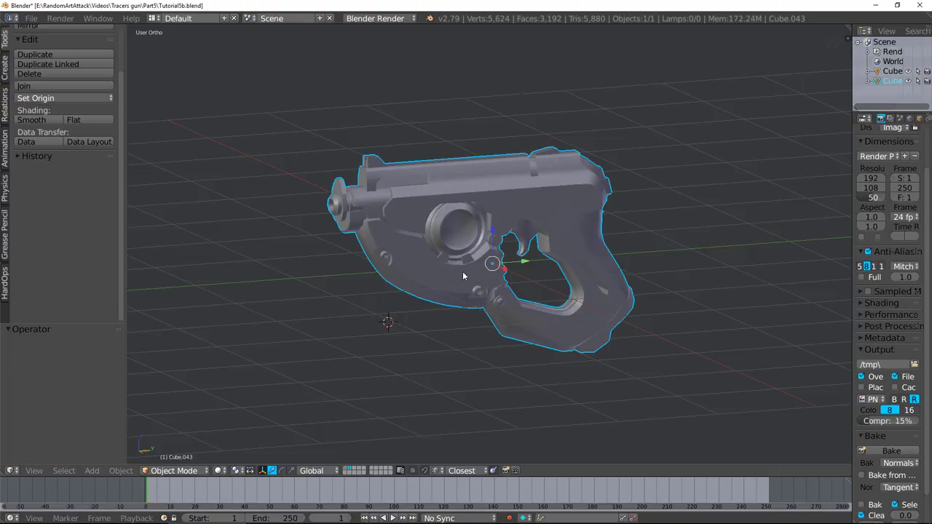
key(shift+d)
right_click(442, 229)
key(m)
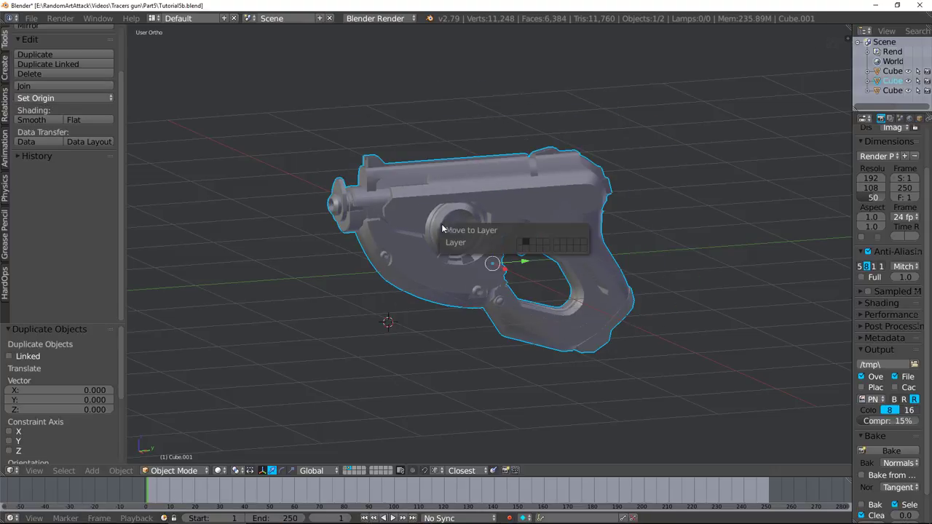
click(531, 244)
click(356, 469)
Step: Triangulate all faces of the duplicated gun mesh, and switch back to Substance Painter
key(Tab)
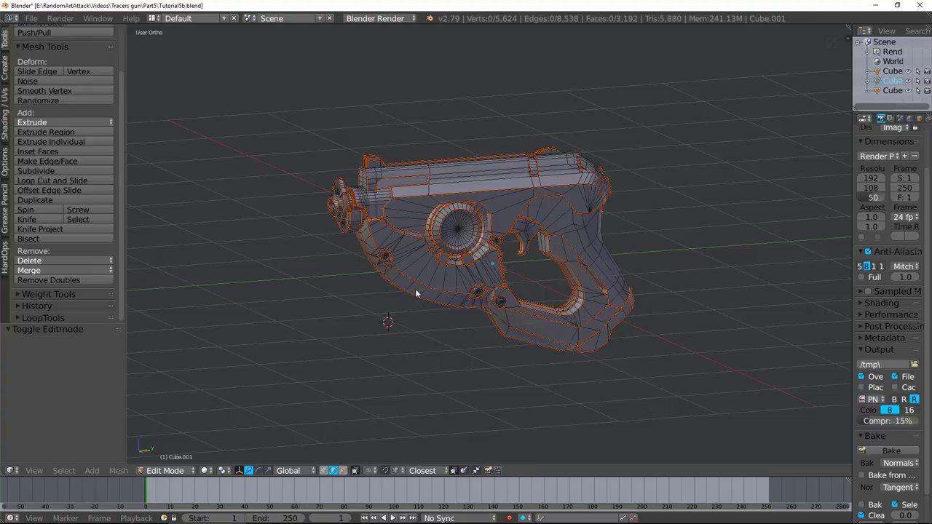
key(a)
key(space)
text(Tris to Quad)
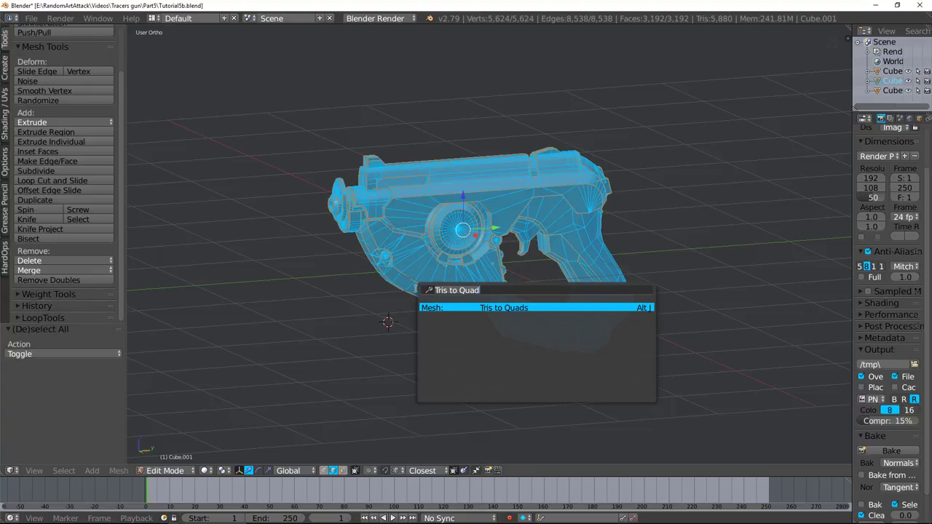
text(tri)
key(Down)
key(Return)
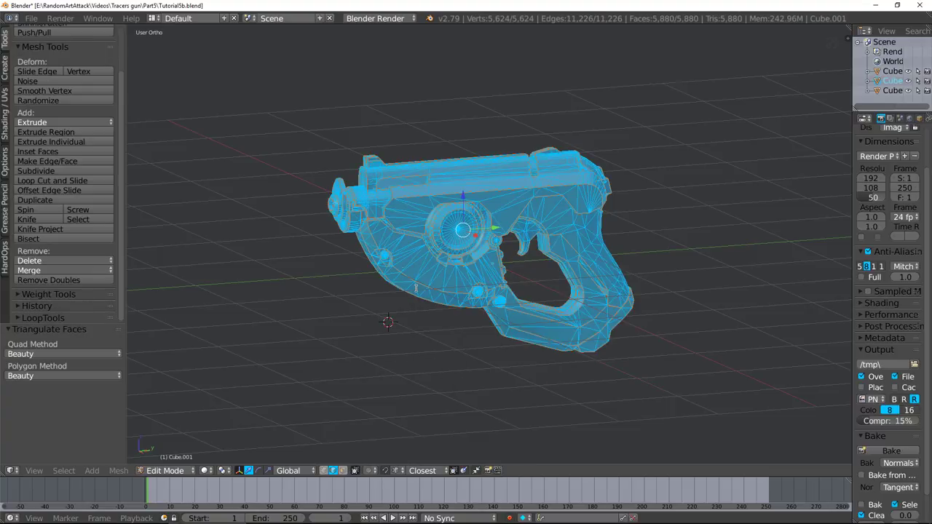
mouse_move(448, 247)
middle_down()
mouse_move(380, 256)
mouse_move(460, 249)
middle_up()
key(Tab)
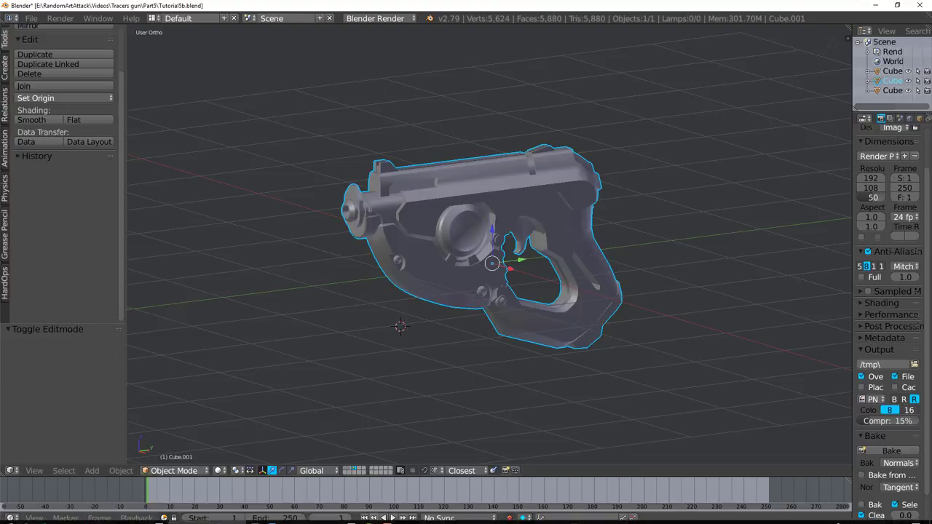
click(136, 518)
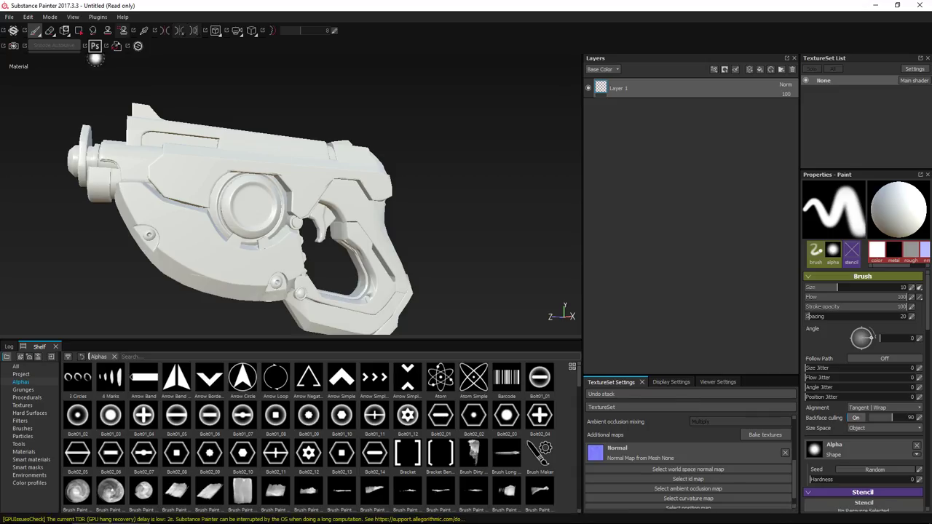
Step: Start a new Substance Painter project with the lowpoly2 mesh, replacing the project that is open
click(9, 17)
click(15, 28)
click(433, 282)
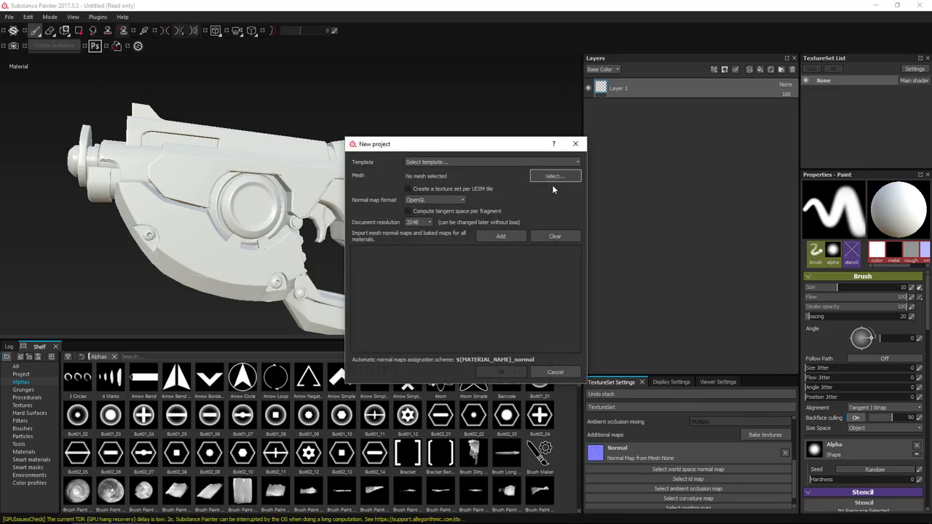
click(554, 177)
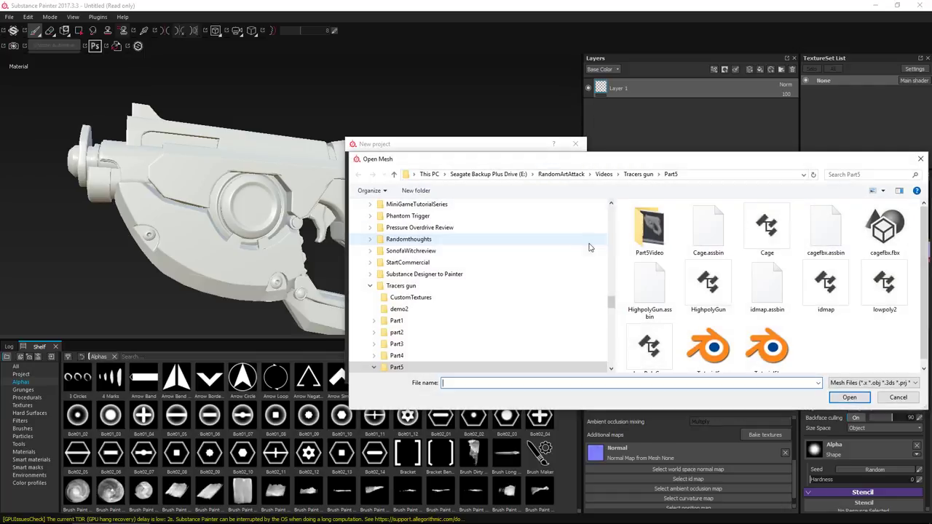
double_click(884, 284)
click(504, 313)
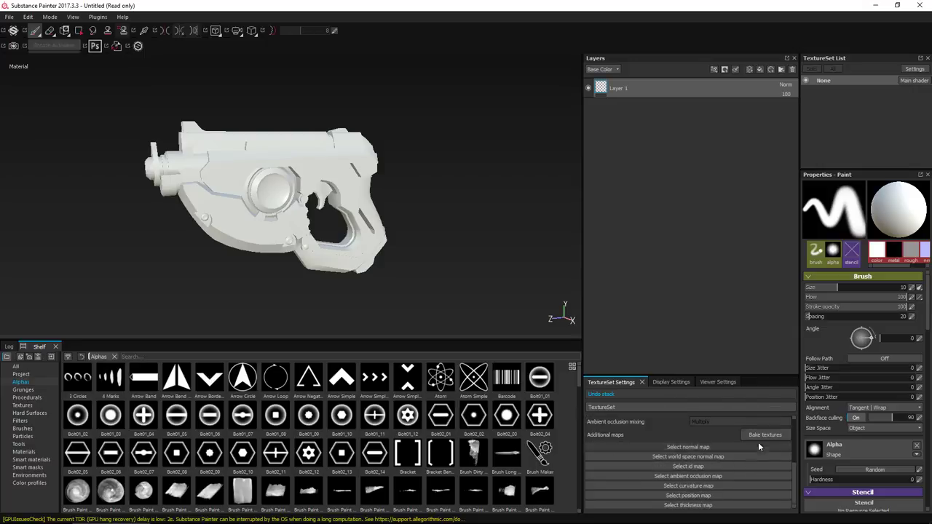
Step: Open the texture baking settings and leave only the Normal map enabled for baking
click(761, 435)
click(328, 160)
click(328, 171)
click(328, 183)
click(328, 195)
click(328, 206)
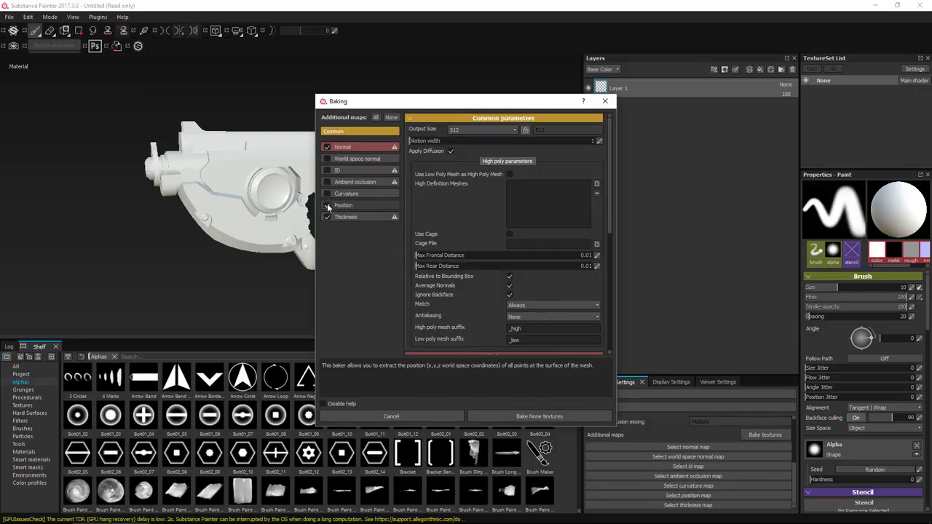
click(328, 217)
Step: Bake the normal map at an output size of 2048, using the high-poly gun as the high definition mesh
click(596, 187)
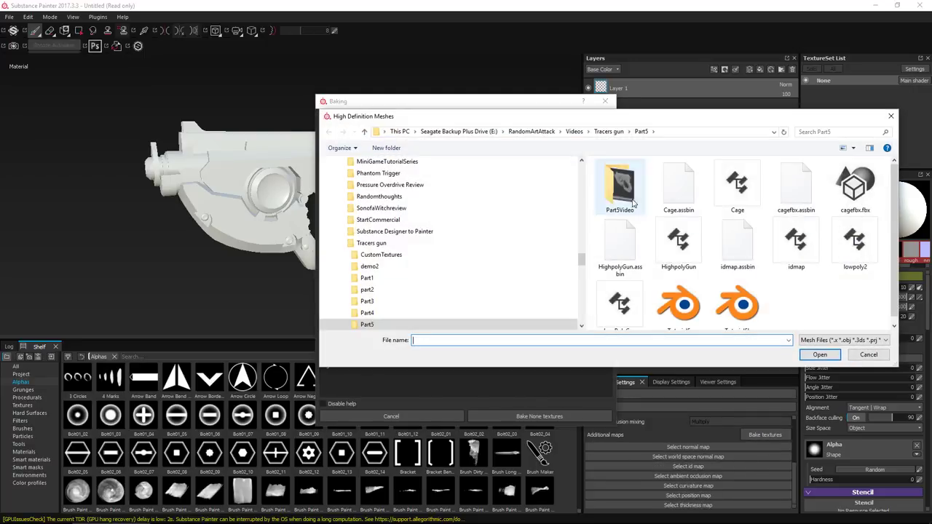
double_click(615, 254)
click(506, 131)
click(479, 175)
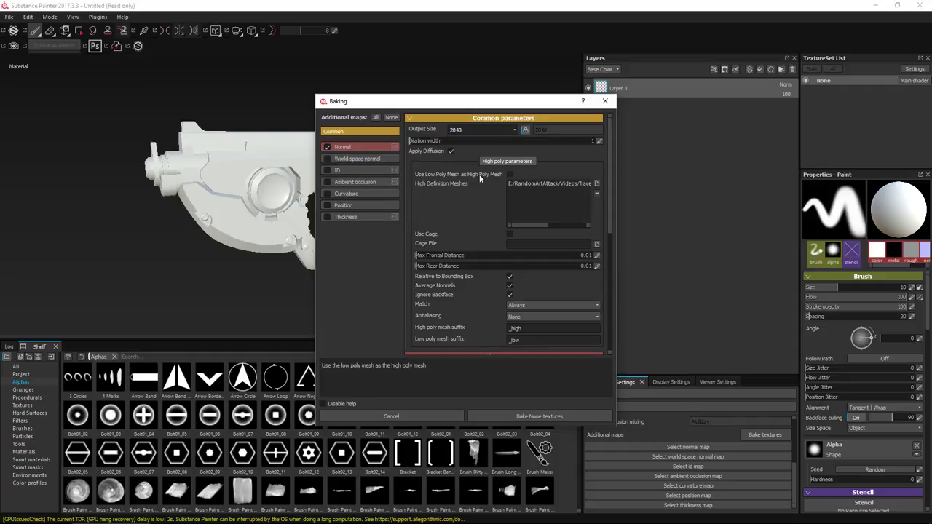
click(560, 417)
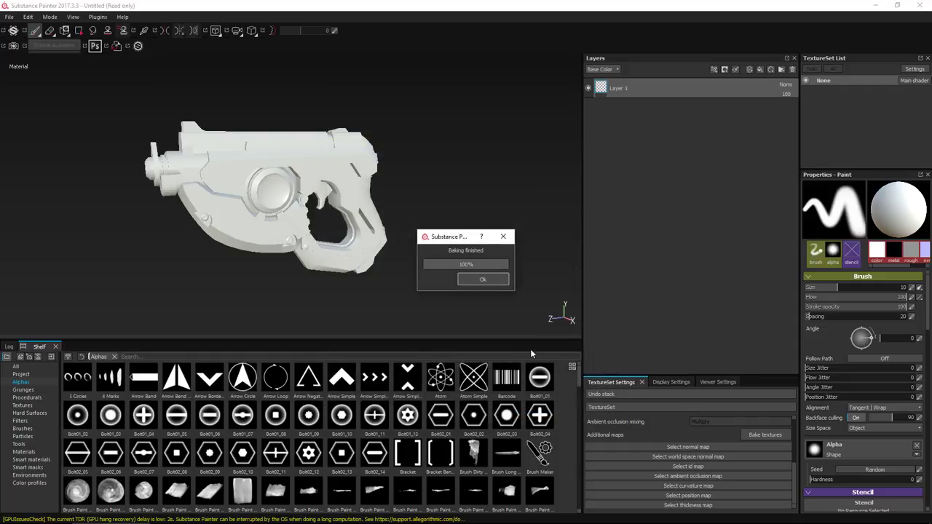
Step: Examine the baked normal map on the gun up close, covering the lower body edge, bolt and round disc
alt+drag(420, 263, 425, 151)
scroll(425, 151, up, 3)
alt+drag(321, 218, 395, 279)
mouse_move(395, 279)
alt+right_down()
mouse_move(246, 214)
mouse_move(149, 248)
alt+right_up()
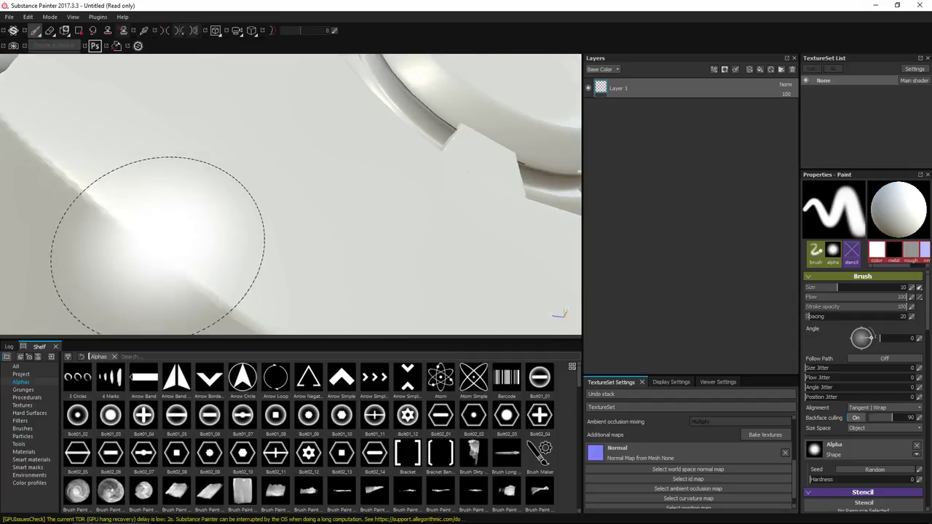
scroll(313, 239, down, 15)
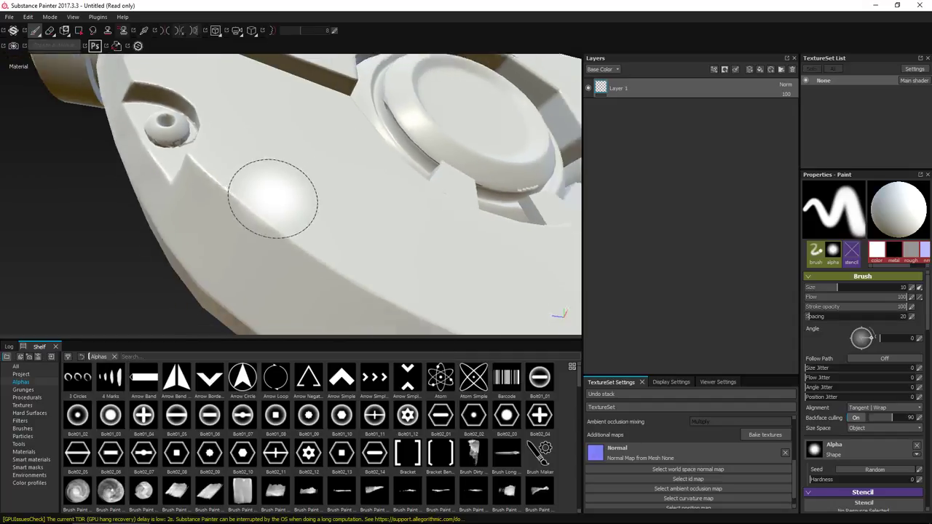
alt+drag(209, 211, 369, 241)
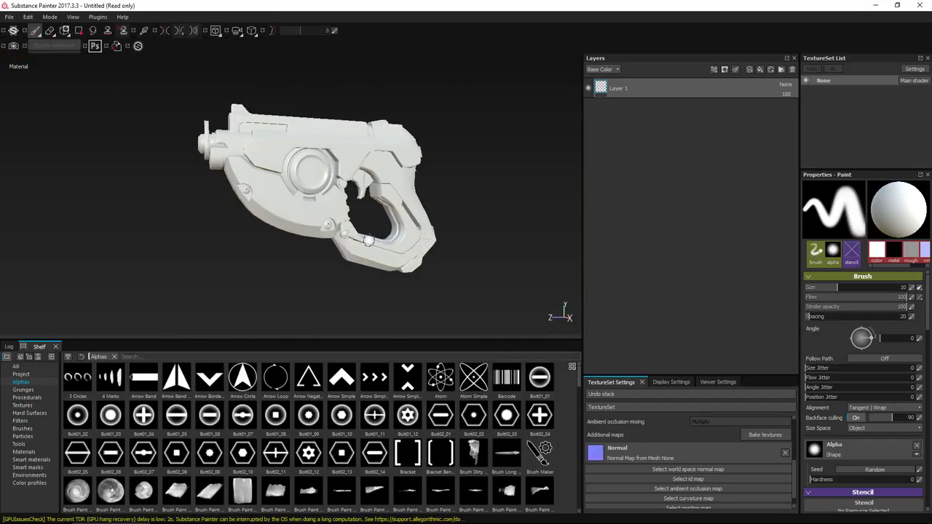
Step: In the baking settings, exclude the Normal map and enable World space normal, ID, Ambient occlusion, Curvature, Position and Thickness
click(768, 437)
click(327, 147)
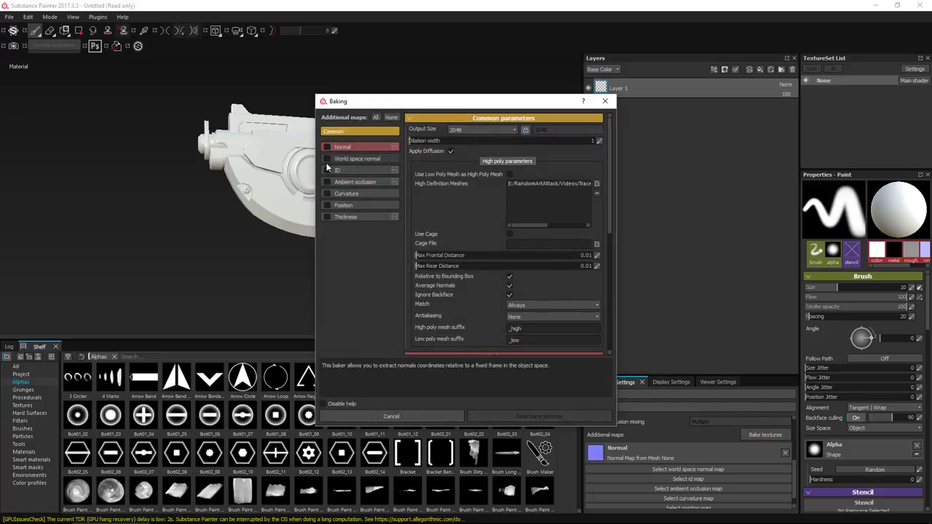
click(326, 160)
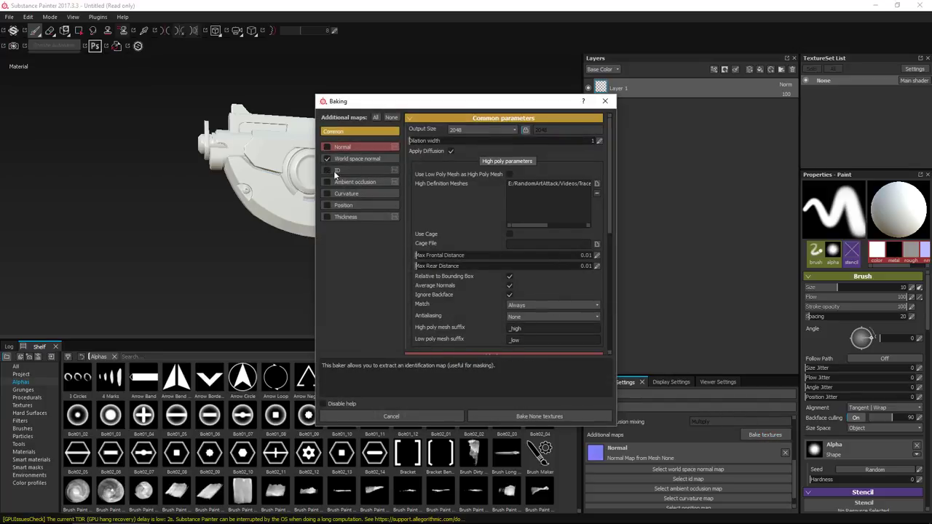
click(327, 182)
click(327, 193)
click(327, 204)
click(327, 216)
click(327, 170)
Step: Set the ID baker's color source to Mesh ID and its color generator to Random, keeping the ID map enabled
click(366, 171)
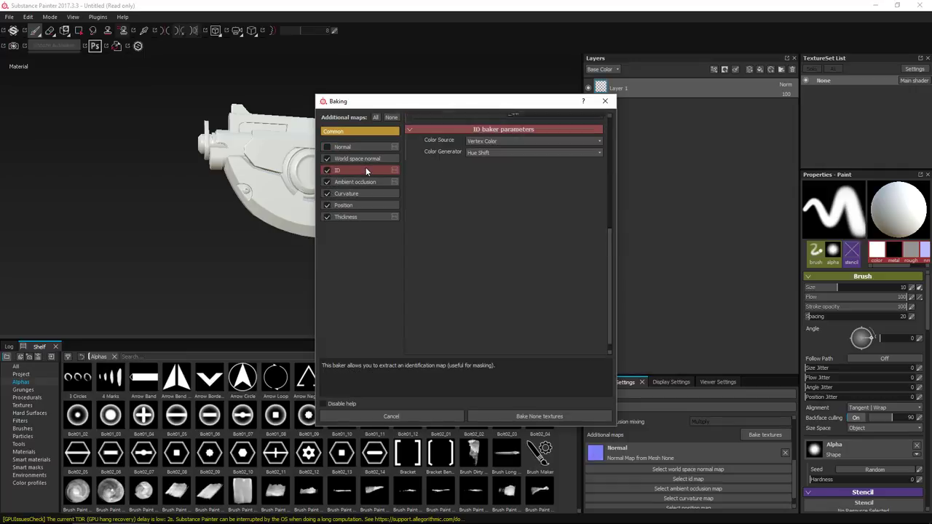
click(498, 217)
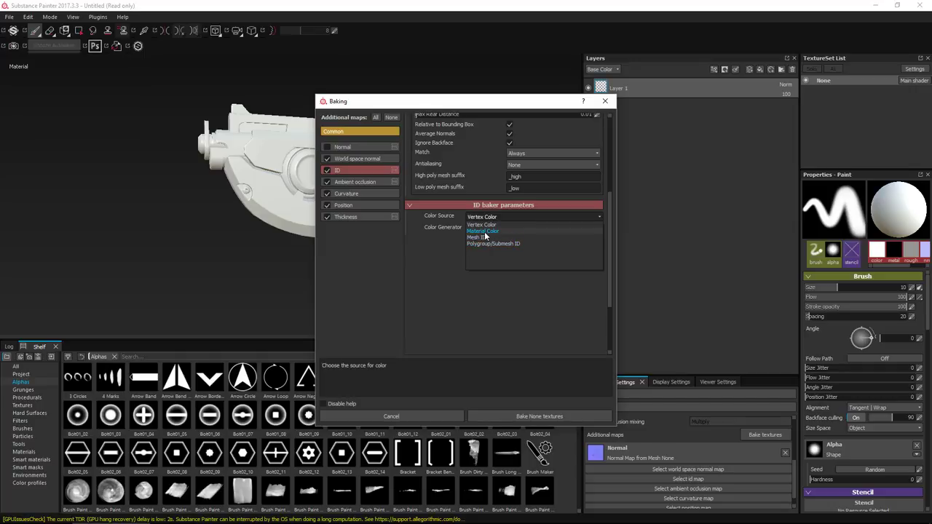
click(485, 232)
click(484, 217)
click(484, 237)
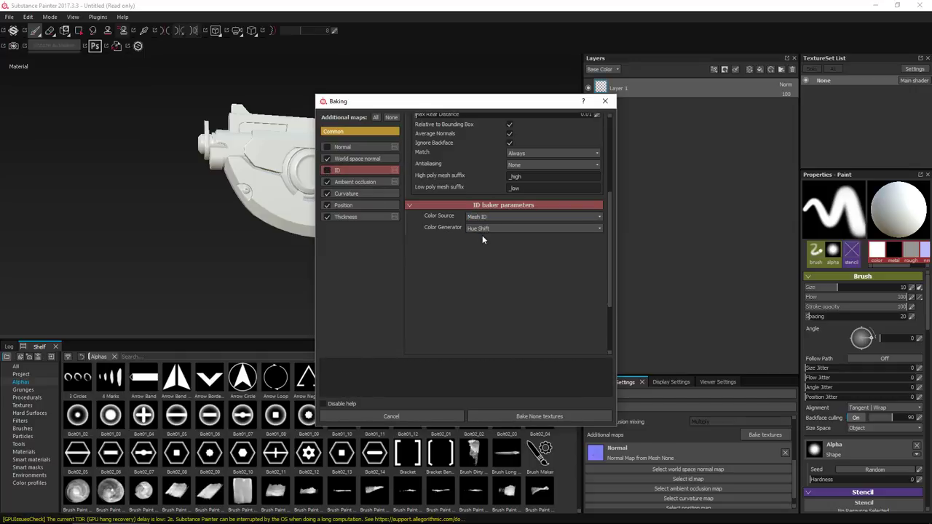
click(483, 229)
click(328, 172)
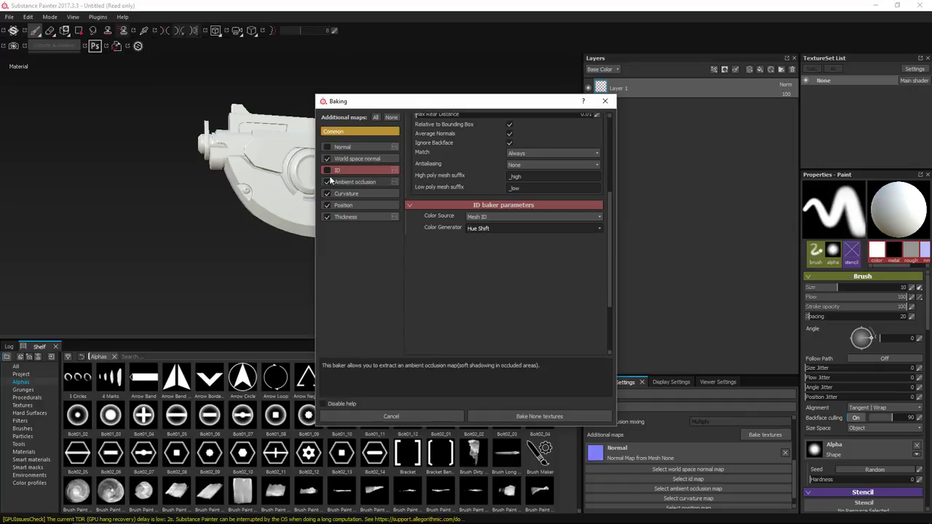
click(479, 230)
click(481, 236)
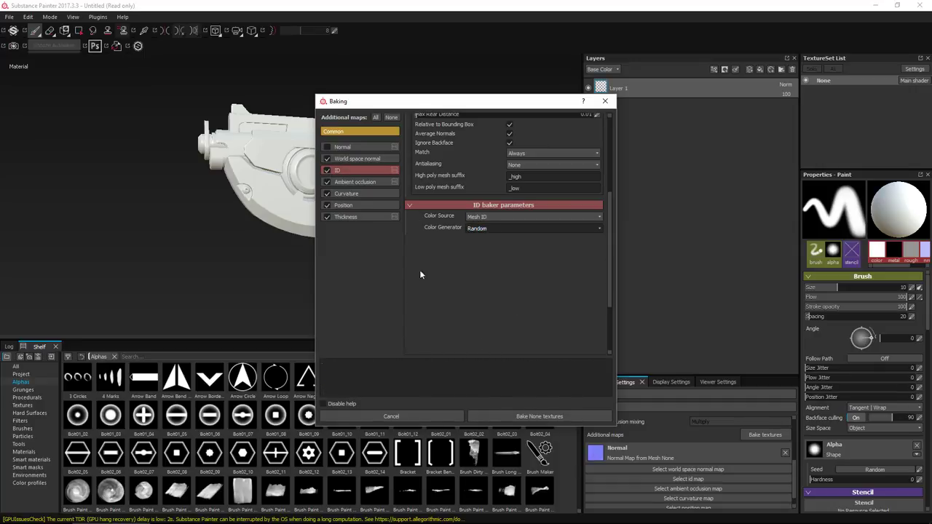
Step: Bake the enabled maps, dismiss the completion notice and look over the result on the gun
click(528, 415)
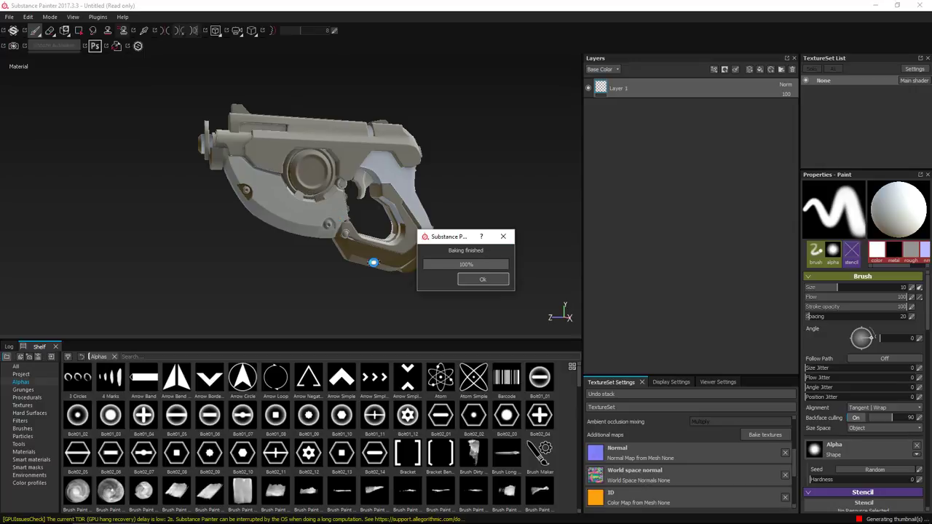
click(483, 279)
scroll(671, 472, down, 1)
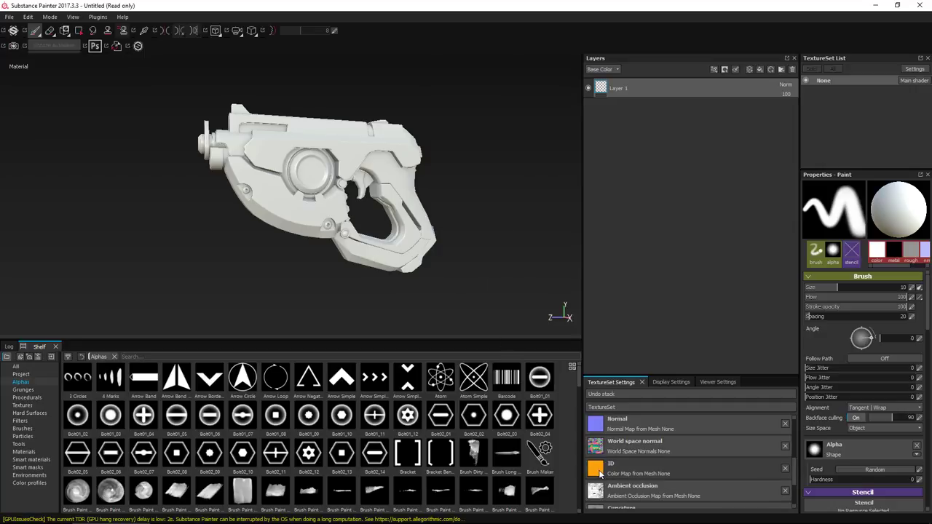
alt+drag(485, 279, 416, 252)
alt+right_drag(416, 252, 413, 284)
alt+drag(419, 267, 523, 280)
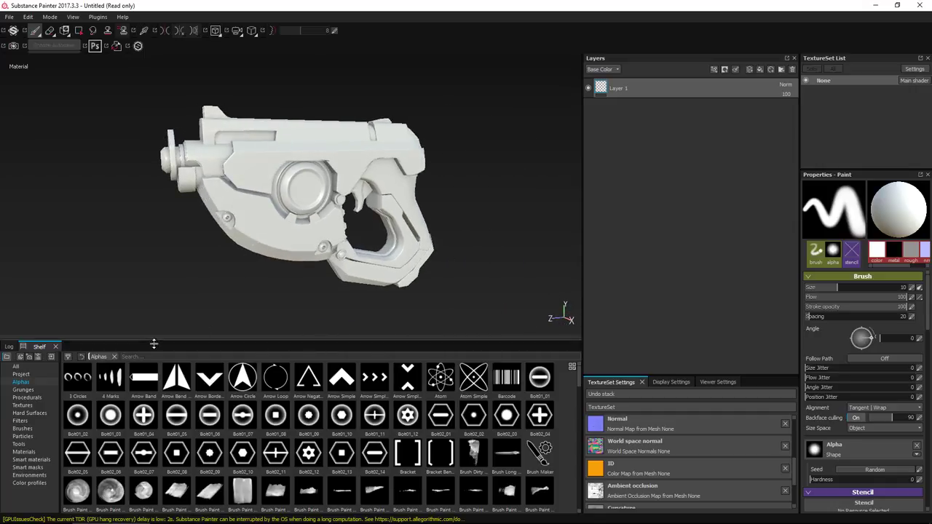
Step: Add a fill layer using the baked ambient occlusion map as its base color, with the UV scale set to 1
click(39, 406)
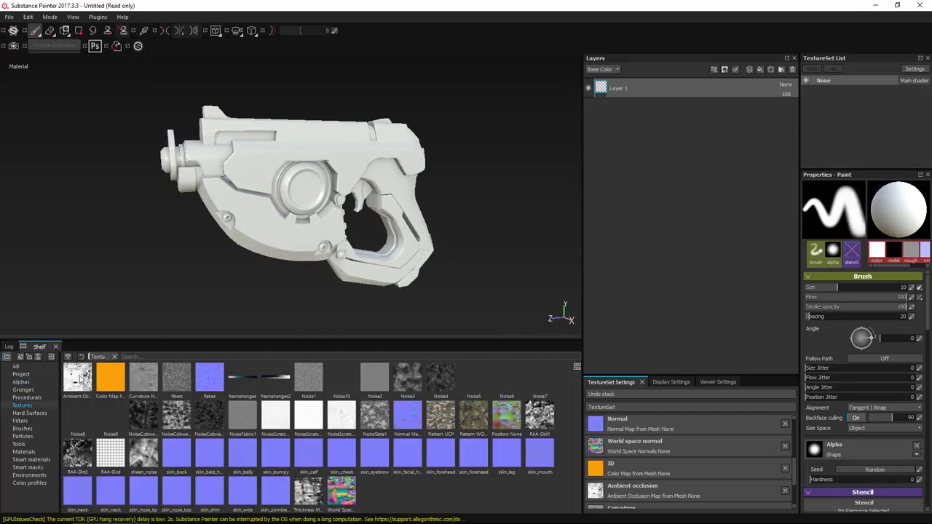
drag(80, 378, 659, 120)
click(760, 70)
drag(72, 386, 845, 327)
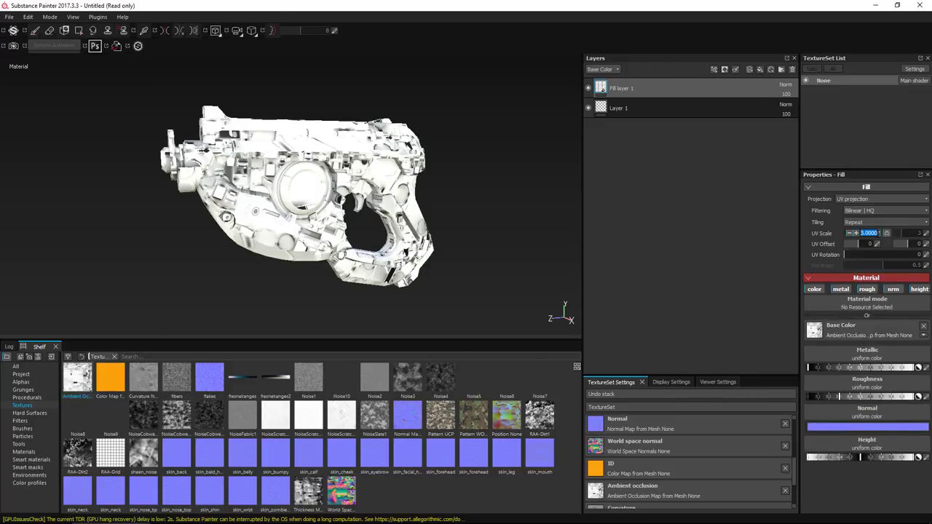
text(1)
key(Return)
Step: Examine the ambient occlusion shading on the gun from several angles and distances
alt+drag(462, 224, 451, 264)
alt+right_drag(452, 265, 354, 234)
alt+middle_drag(357, 237, 348, 203)
mouse_move(348, 203)
alt+mouse_down()
mouse_move(573, 147)
mouse_move(360, 200)
mouse_move(336, 194)
alt+mouse_up()
alt+right_drag(335, 194, 355, 258)
scroll(355, 257, up, 3)
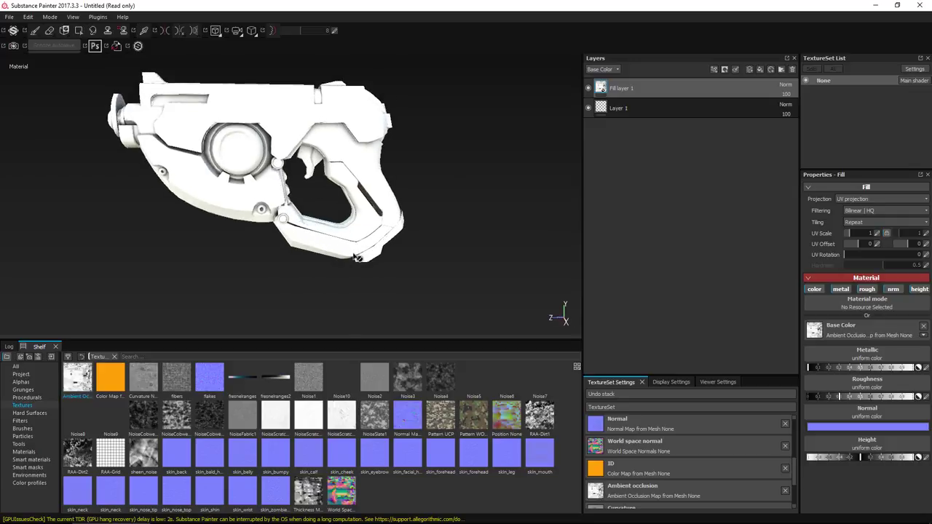
scroll(356, 257, down, 2)
alt+middle_drag(354, 255, 359, 260)
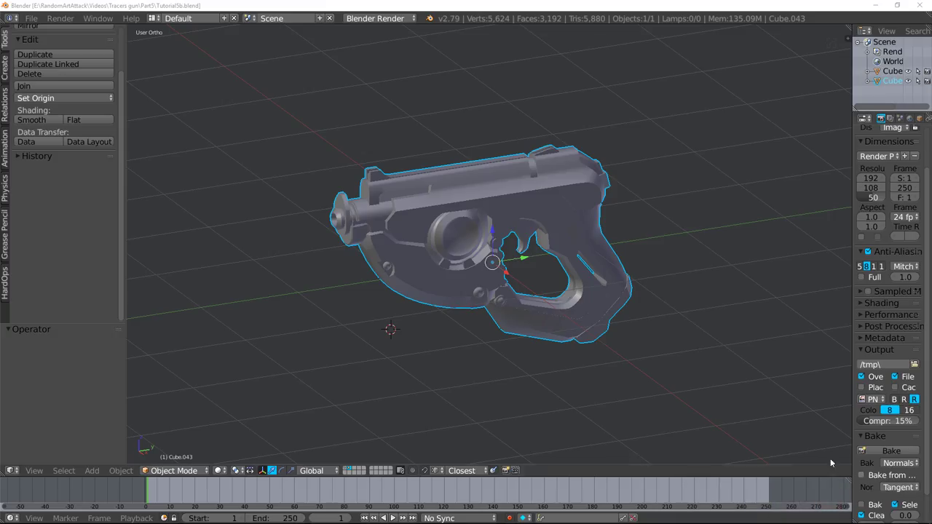
Step: Switch to Blender and enter Edit Mode on the gun in the right side view with nothing selected
click(666, 383)
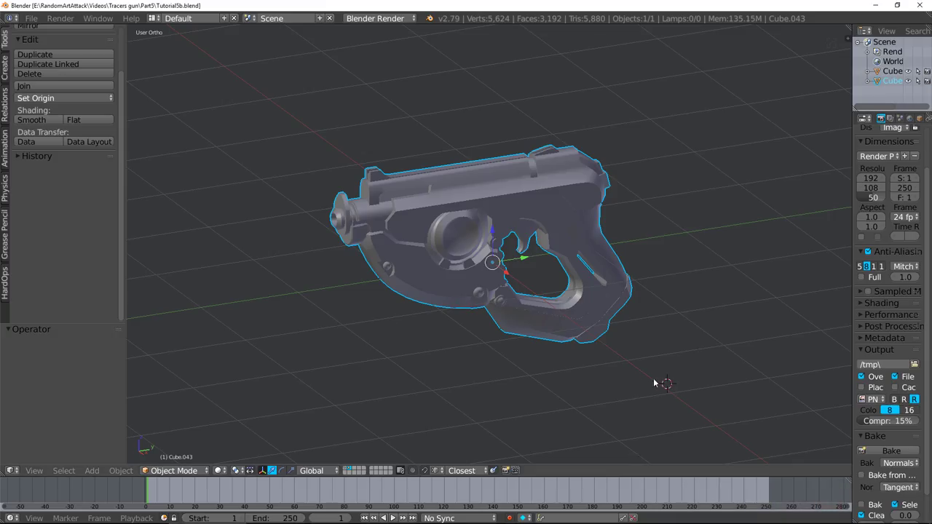
middle_drag(628, 378, 589, 357)
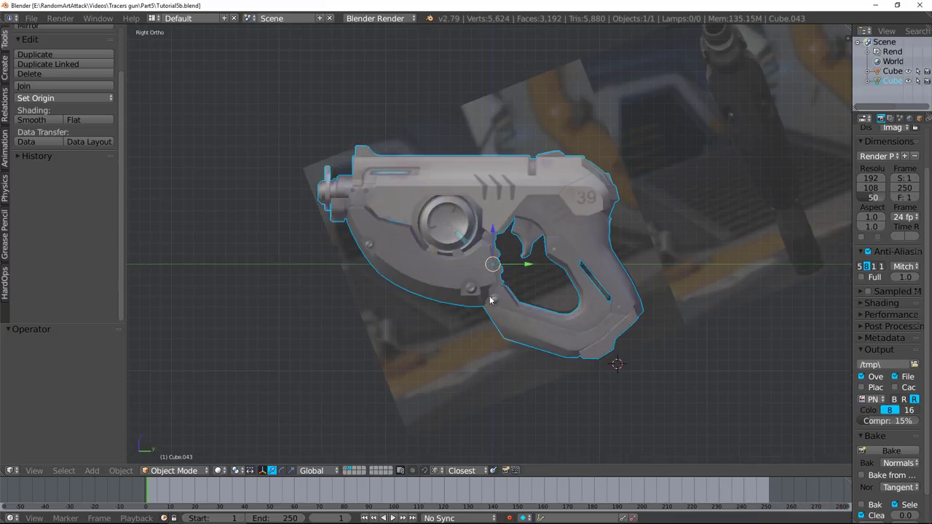
key(Tab)
key(a)
key(a)
scroll(440, 285, up, 8)
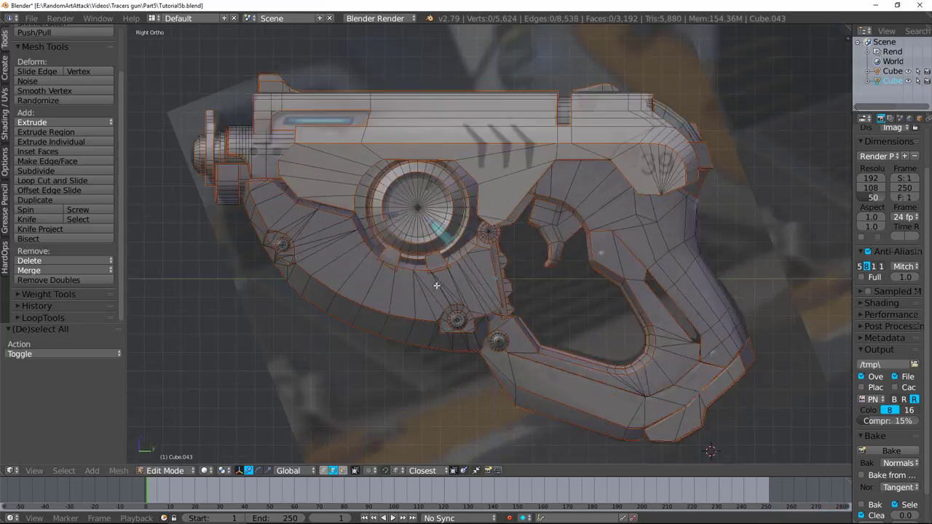
Step: In face select mode, select the linked faces of the curved lower body panel and inspect them
scroll(460, 252, down, 4)
click(344, 472)
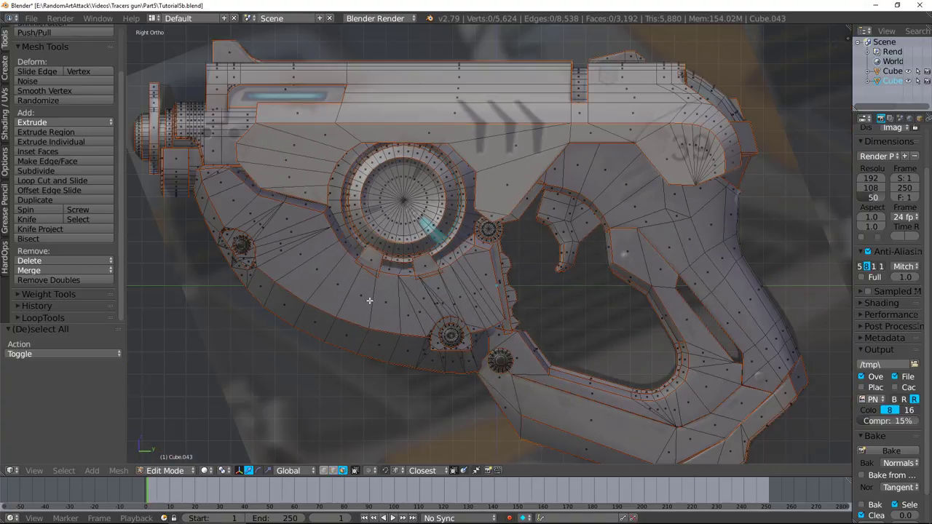
key(l)
middle_drag(370, 303, 297, 218)
key(KP_3)
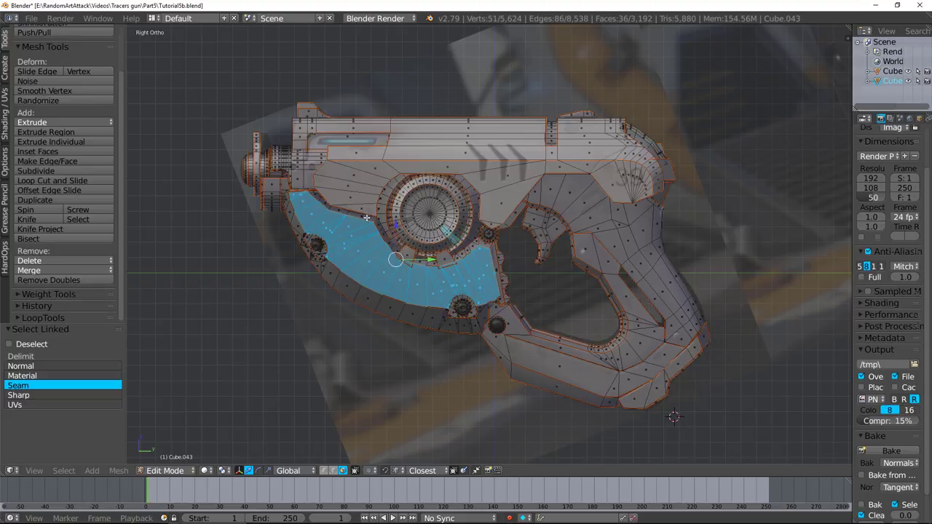
Step: Select the entire gun mesh and remove doubles with a merge distance of 0.001
key(a)
key(a)
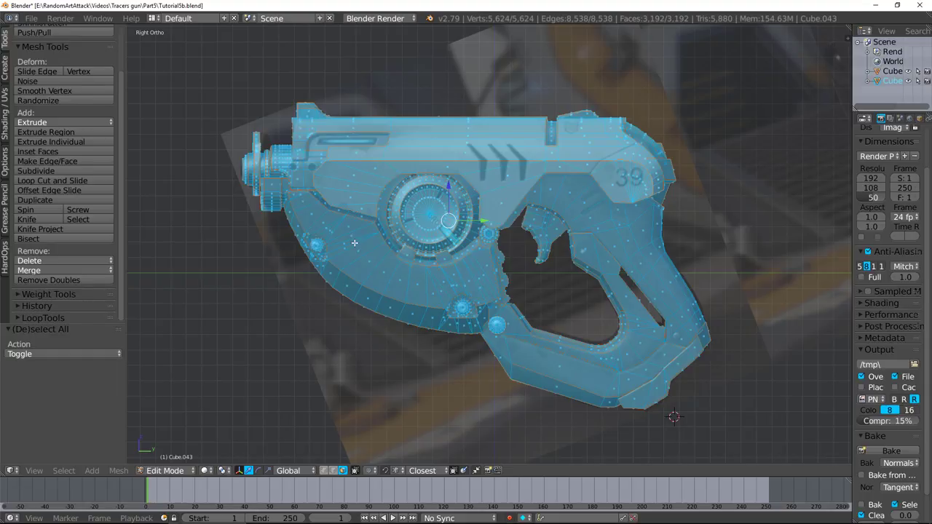
click(68, 278)
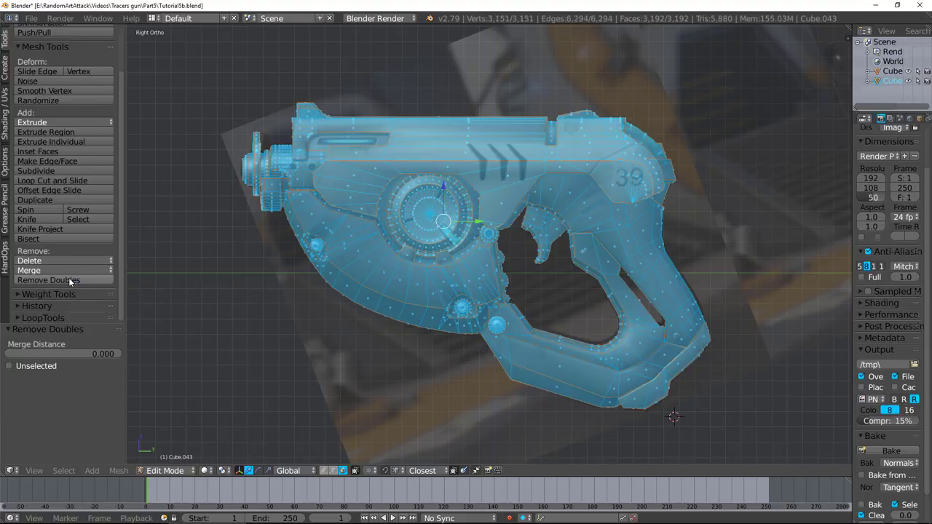
click(97, 354)
click(100, 354)
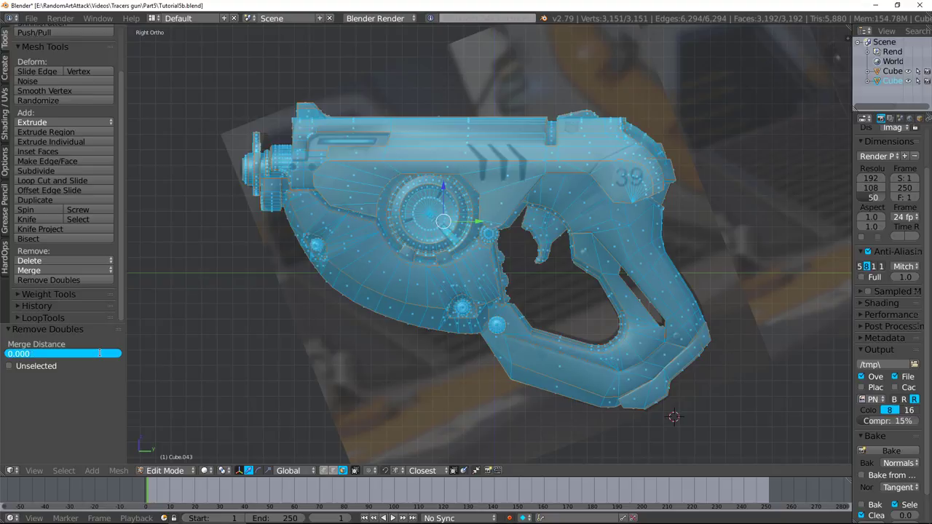
key(BackSpace)
text(1)
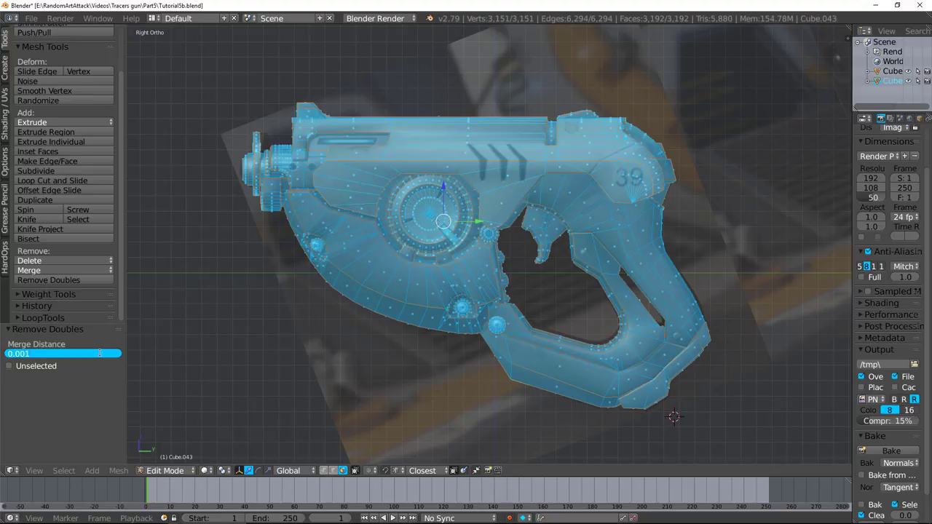
Step: Select the lower body panel's linked faces as a check, undo that selection and run Remove Doubles again
text(al)
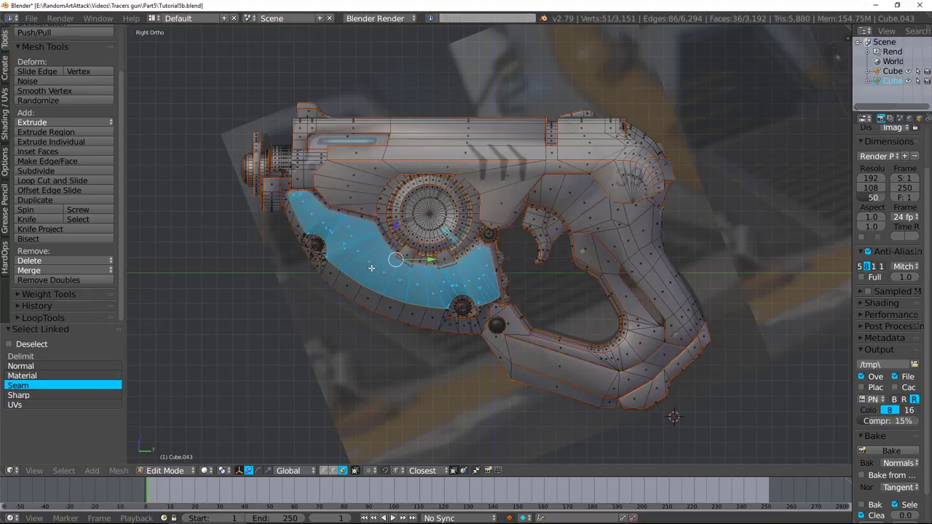
key(ctrl+z)
click(63, 280)
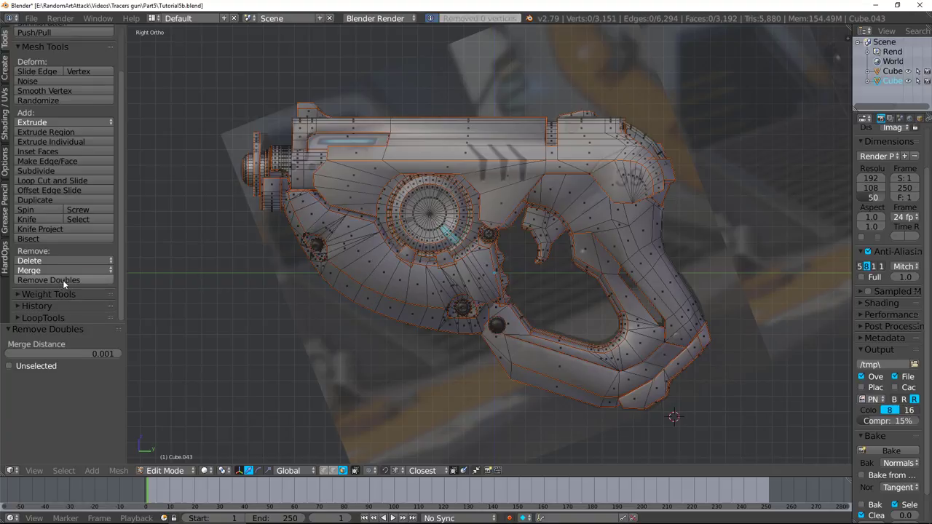
Step: Clear all seams from the entire gun mesh and leave nothing selected
key(a)
key(ctrl+e)
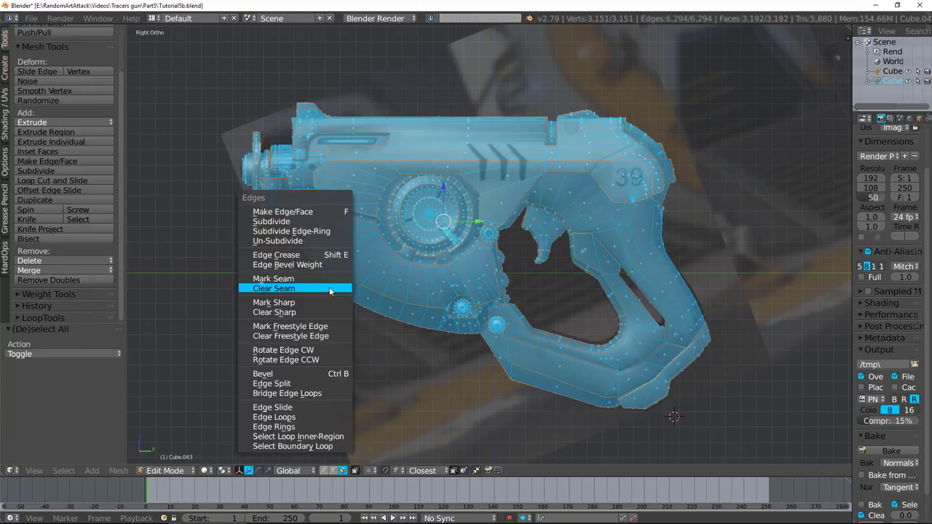
click(310, 289)
key(a)
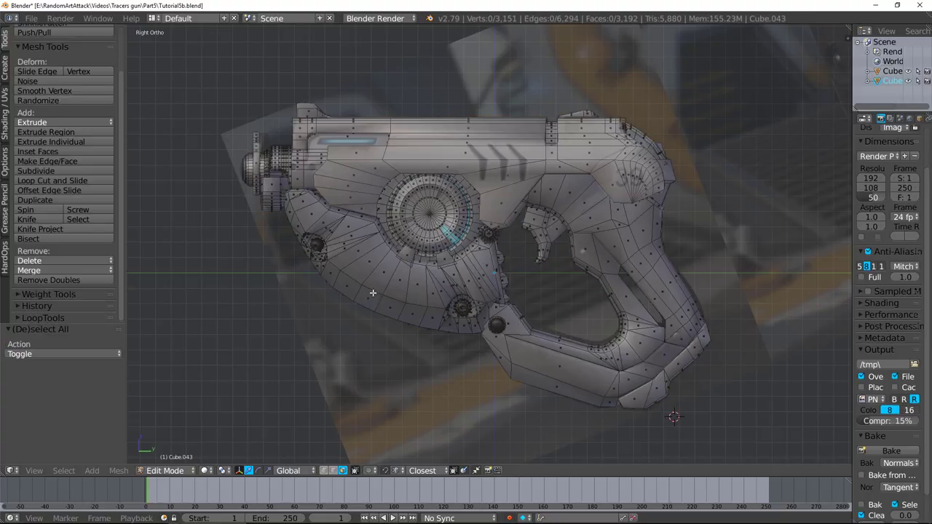
Step: Check the linked-face selection of the lower panel, round disc, upper shell, trigger and grip, then clear it
key(l)
key(l)
key(l)
key(l)
key(l)
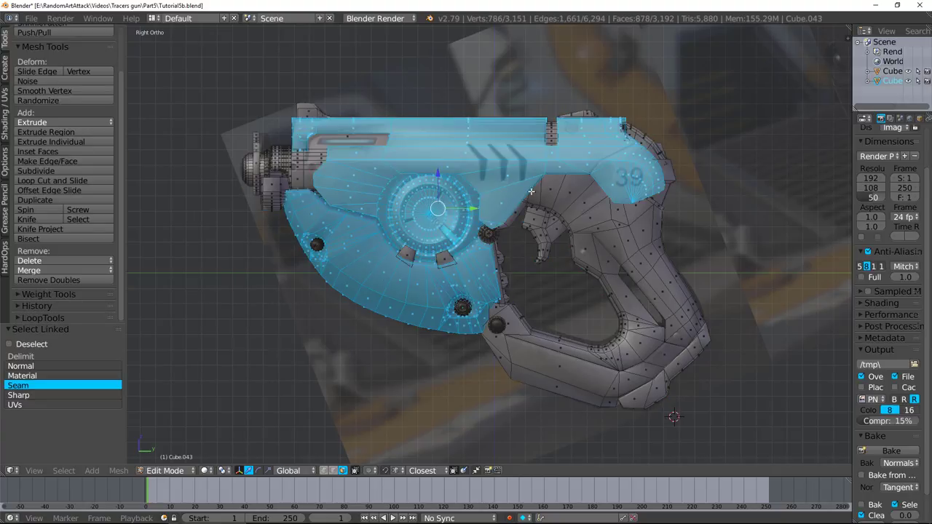
key(l)
key(l)
key(l)
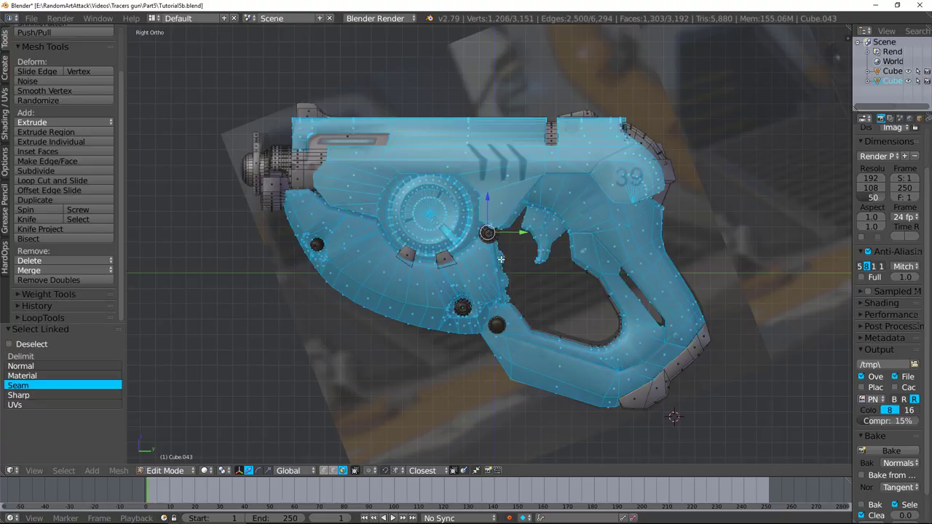
key(a)
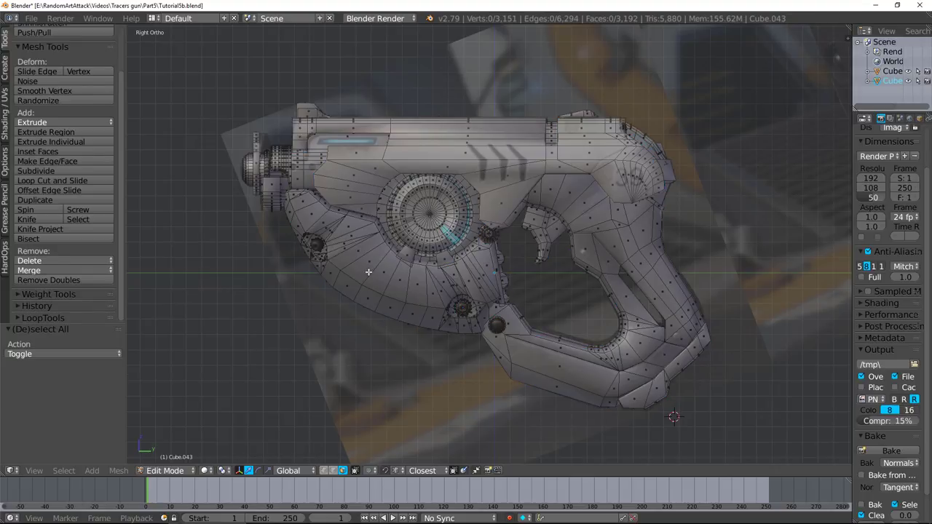
Step: Select the linked faces of the curved lower panel and compare the gun's parts with the reference images below
key(l)
scroll(543, 348, down, 10)
shift+middle_drag(543, 349, 537, 296)
scroll(537, 296, up, 4)
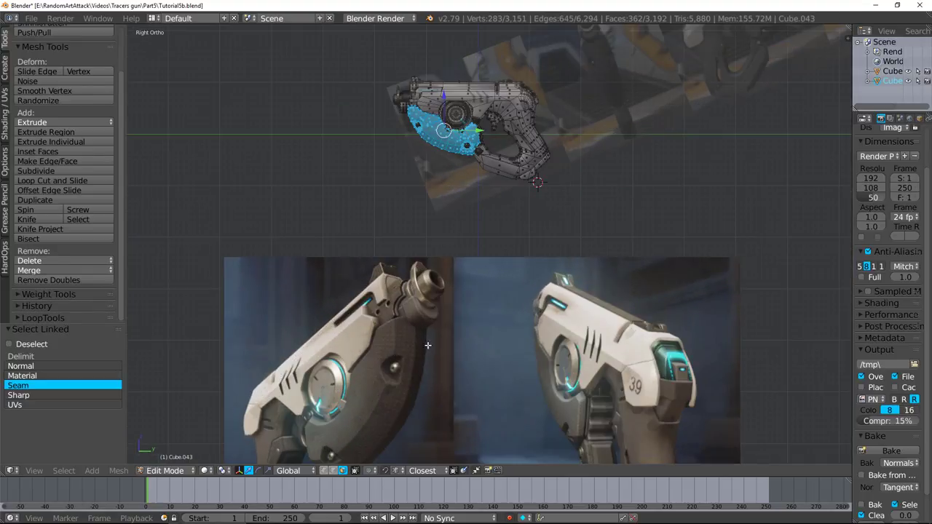
shift+middle_drag(399, 363, 417, 186)
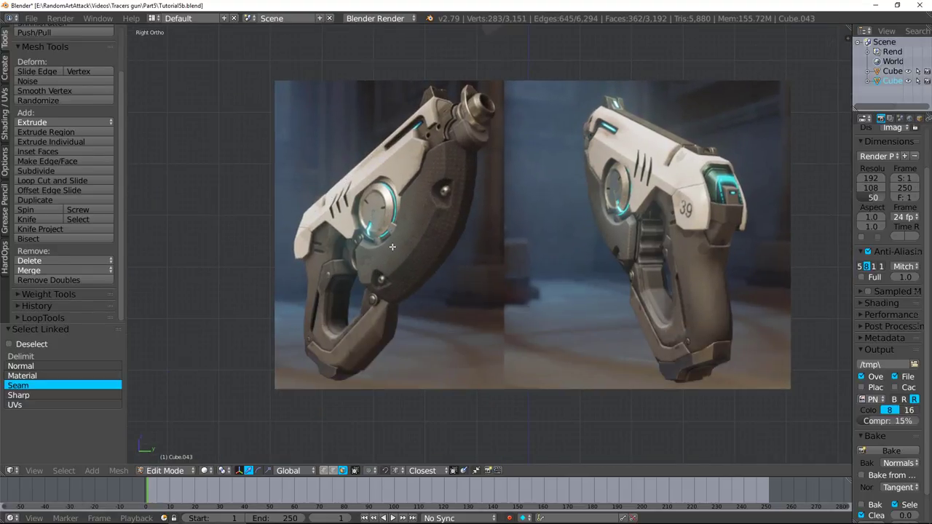
shift+middle_drag(392, 246, 396, 308)
shift+middle_drag(486, 213, 477, 231)
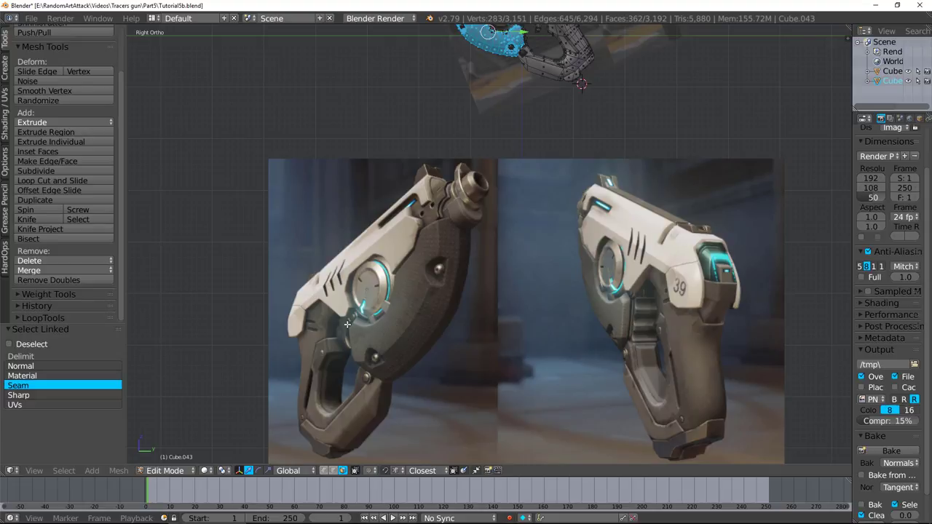
scroll(401, 283, down, 2)
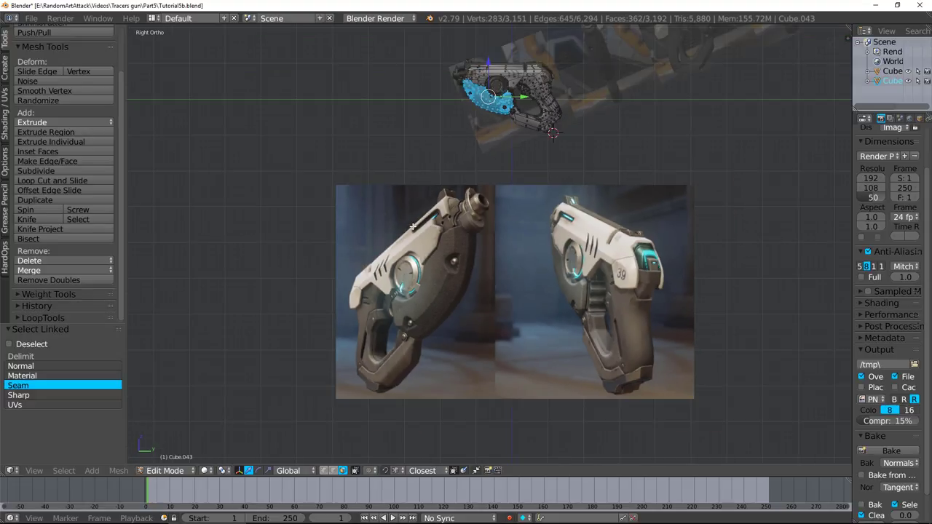
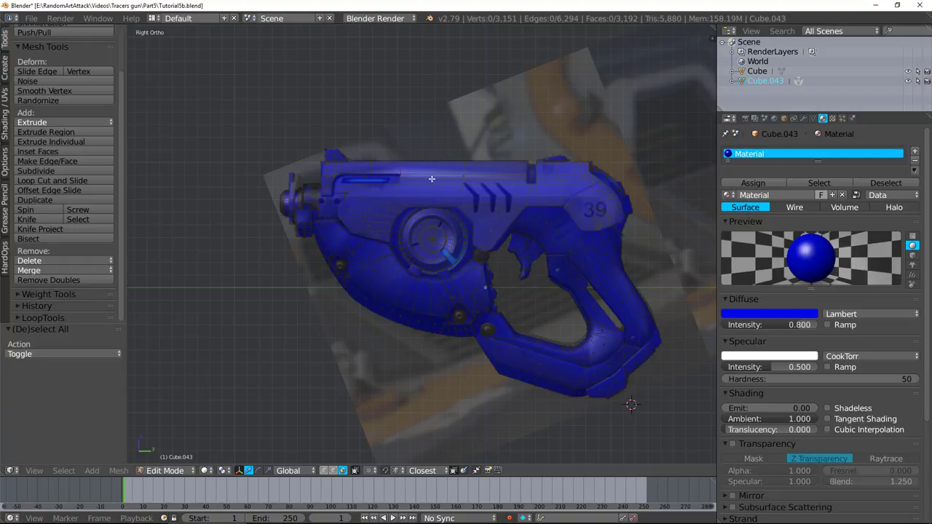
Step: Hide the linked faces of the upper body shell and select all remaining visible faces
key(l)
key(h)
middle_drag(432, 173, 397, 215)
key(KP_3)
key(a)
key(a)
key(a)
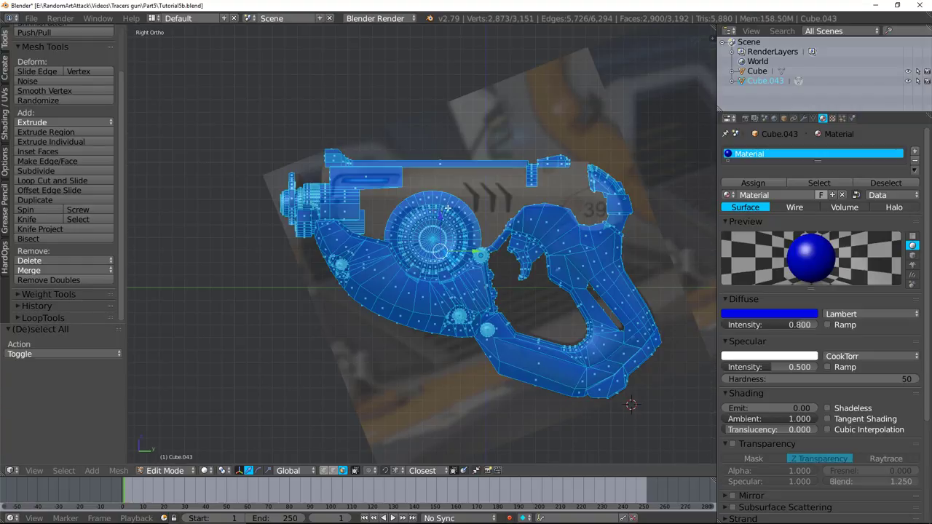
Step: Add a second material with a purple diffuse color and assign it to the selected faces
click(914, 154)
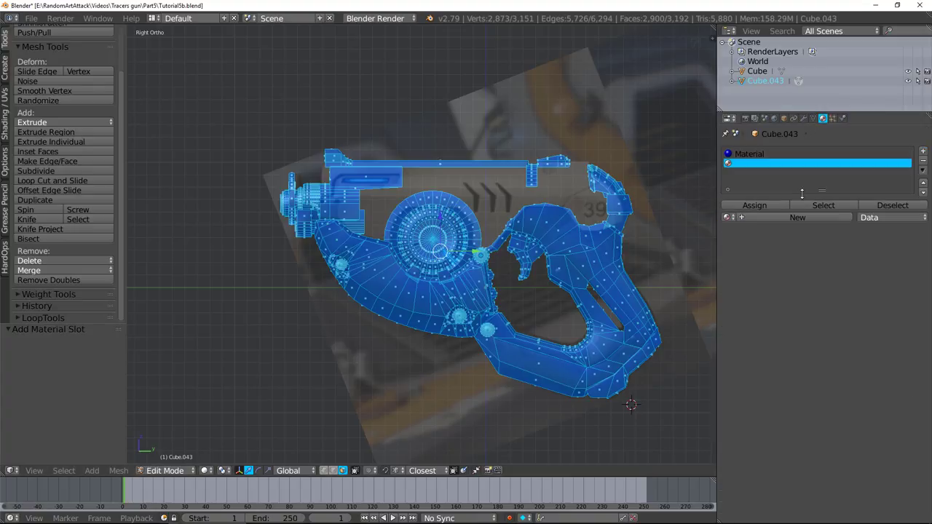
click(731, 218)
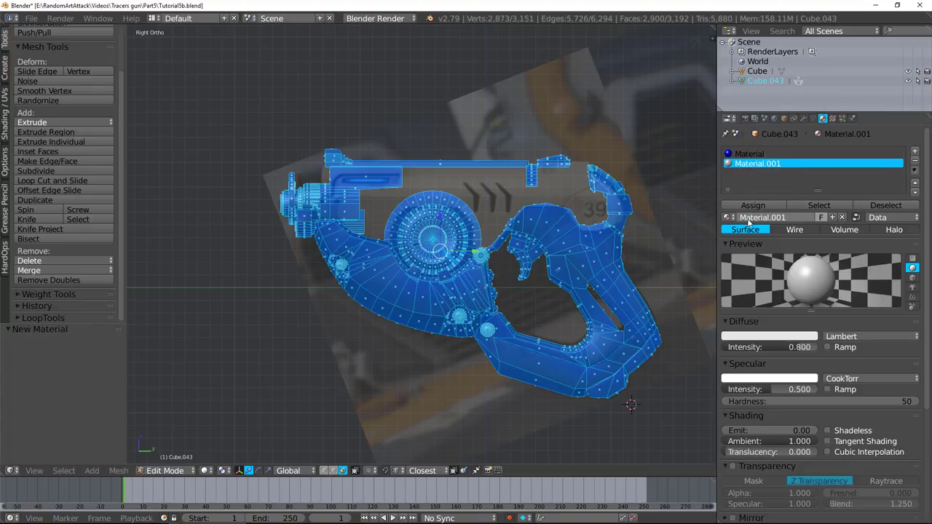
click(736, 338)
drag(779, 243, 798, 251)
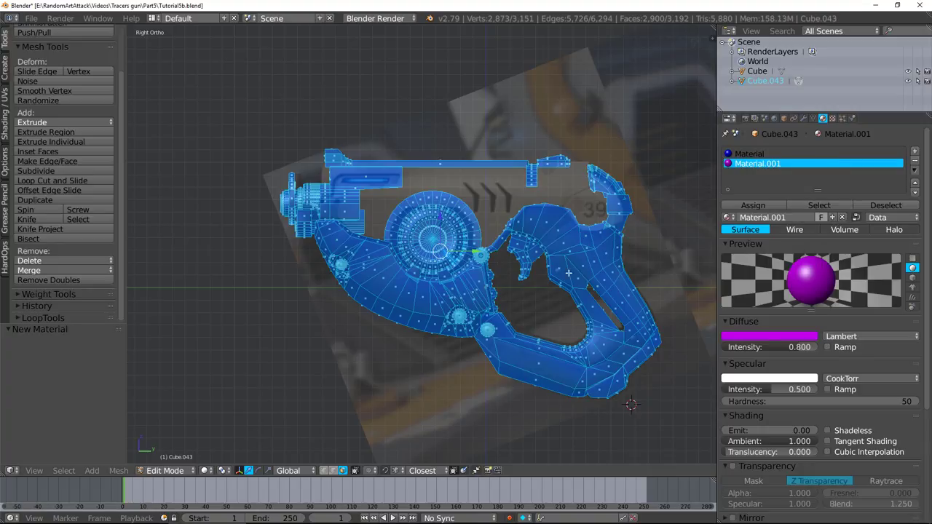
click(753, 206)
key(a)
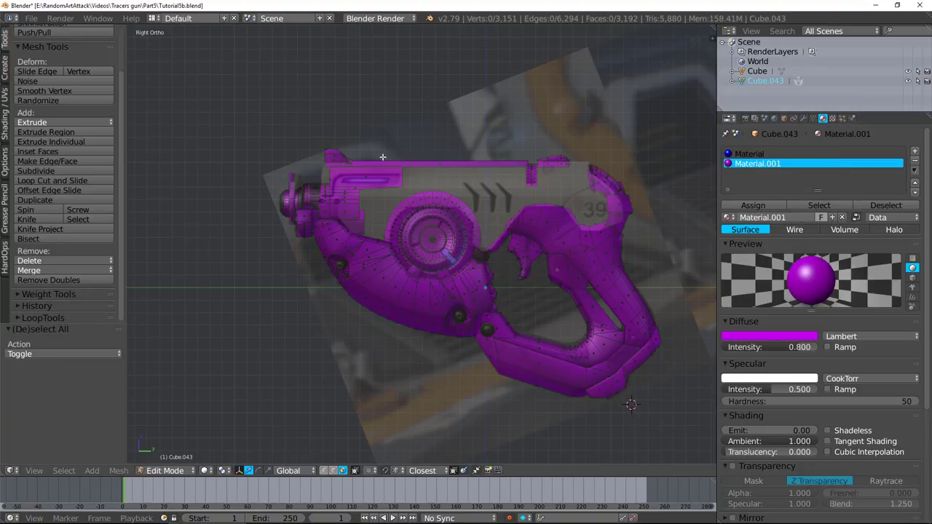
Step: Select the linked faces of the front sight, top rail, rear band and rear sight
key(l)
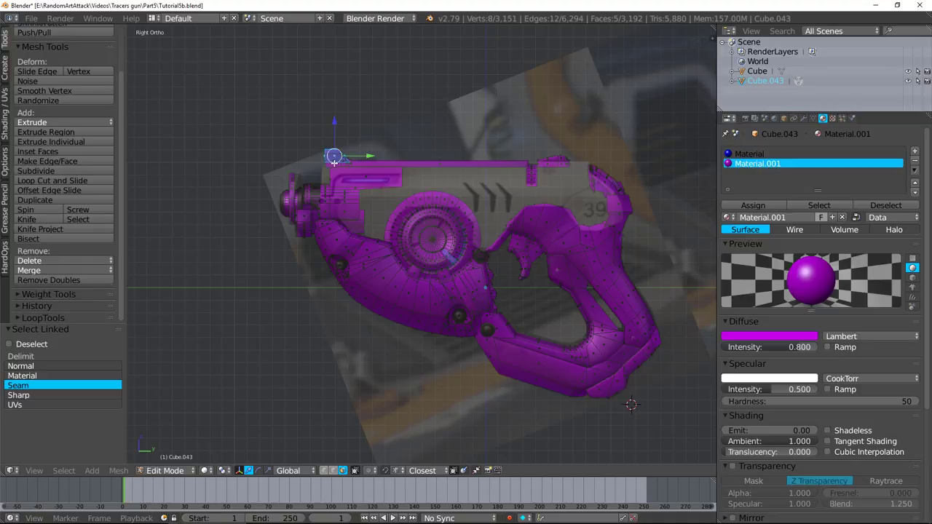
key(l)
key(l)
key(l)
middle_drag(559, 161, 529, 220)
key(KP_3)
Step: Add the round disc parts on both sides to the selection and stop limiting selection to visible geometry
key(l)
middle_drag(364, 239, 392, 262)
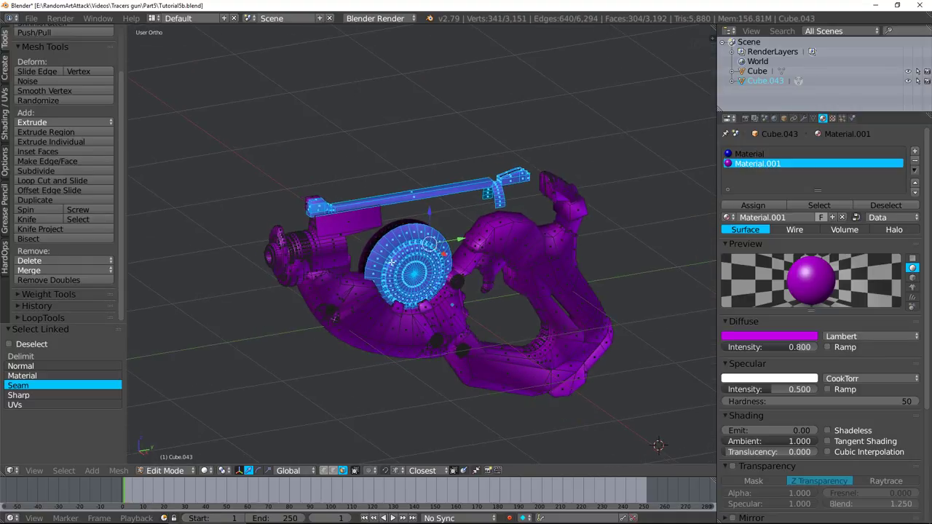
key(l)
click(356, 471)
key(KP_3)
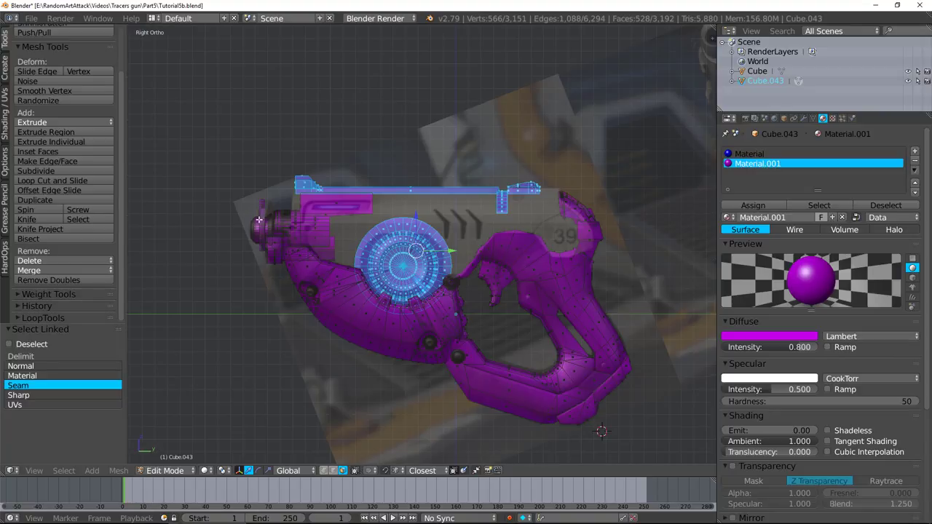
Step: Add the linked faces of the front muzzle parts to the selection
key(l)
key(l)
scroll(272, 240, up, 3)
scroll(273, 241, down, 2)
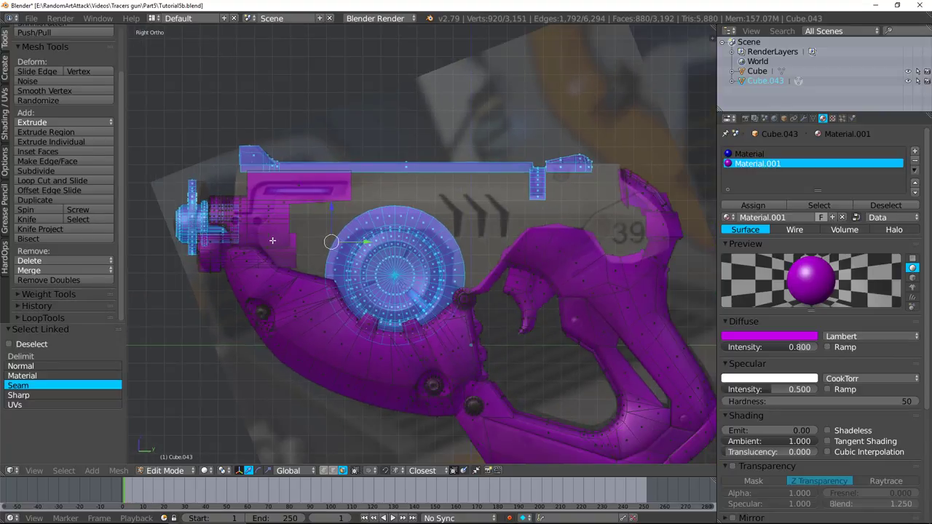
Step: Add the remaining rear sight faces to the selection and hide all the selected parts
shift+middle_drag(526, 177, 379, 234)
scroll(385, 211, up, 4)
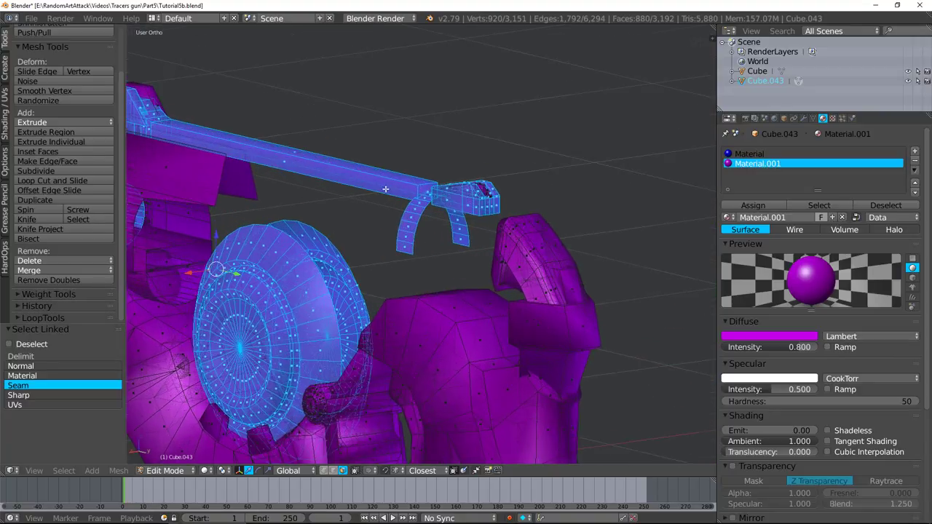
middle_drag(505, 186, 455, 214)
key(l)
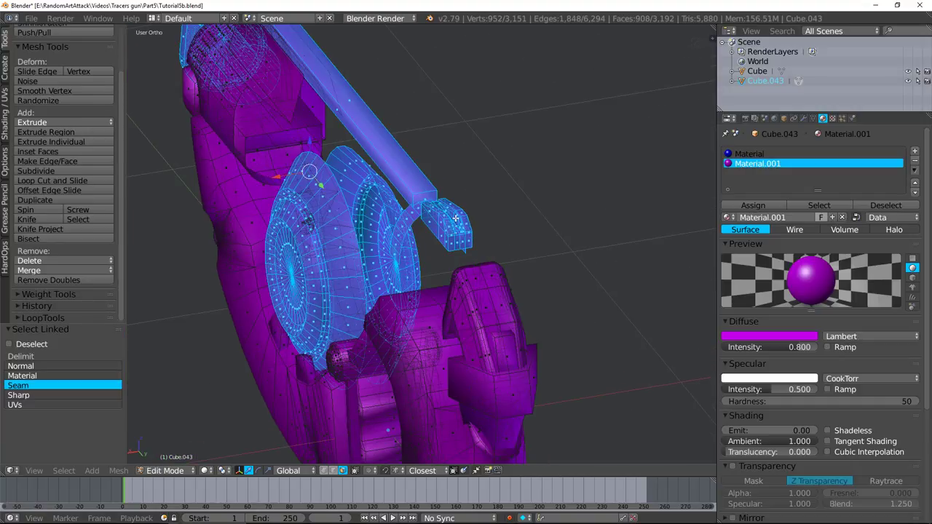
scroll(429, 208, down, 3)
key(KP_3)
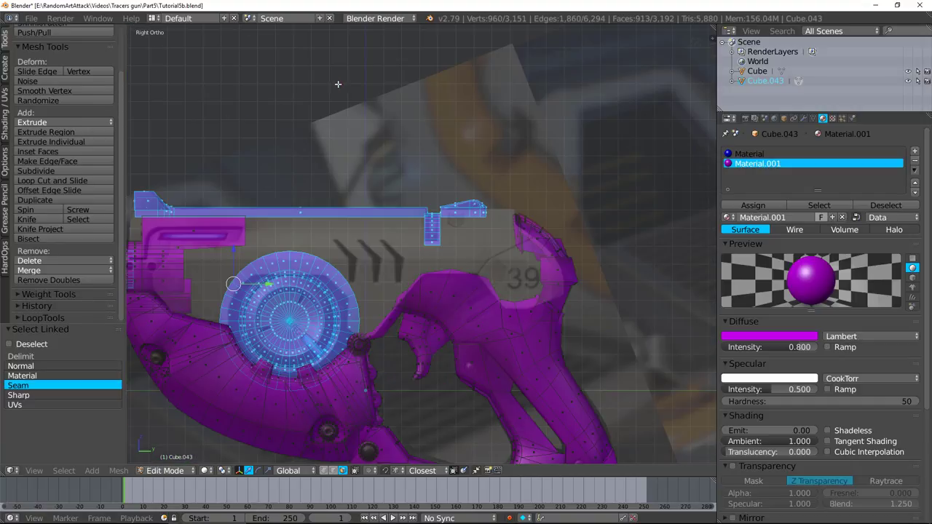
key(h)
scroll(338, 109, down, 1)
shift+middle_drag(337, 139, 395, 80)
shift+middle_drag(373, 209, 413, 175)
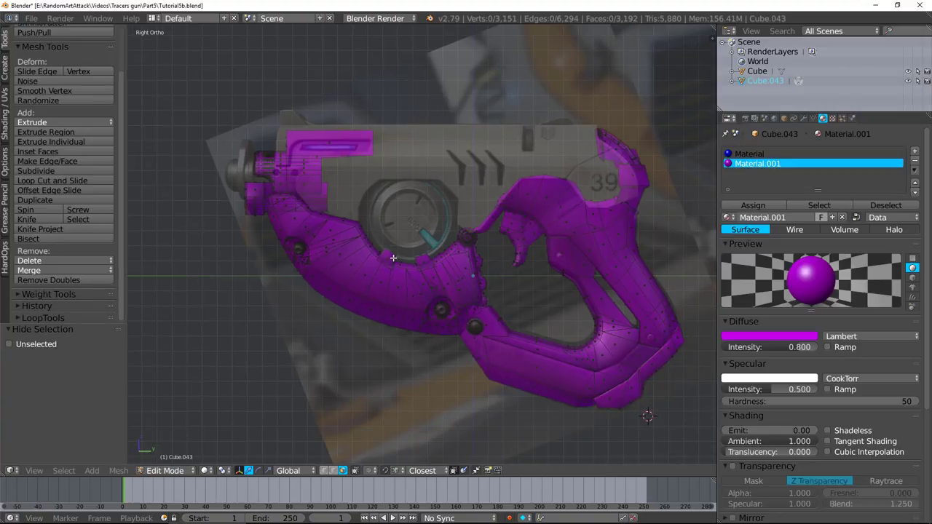
Step: Switch to vertex select mode and try to select the small tab on the lower panel's disc cutout
key(l)
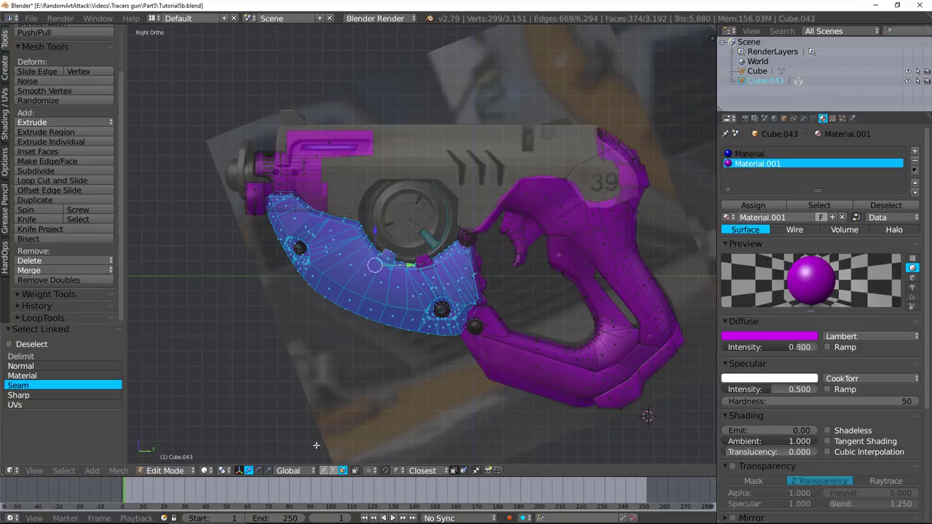
click(324, 471)
key(a)
key(l)
key(l)
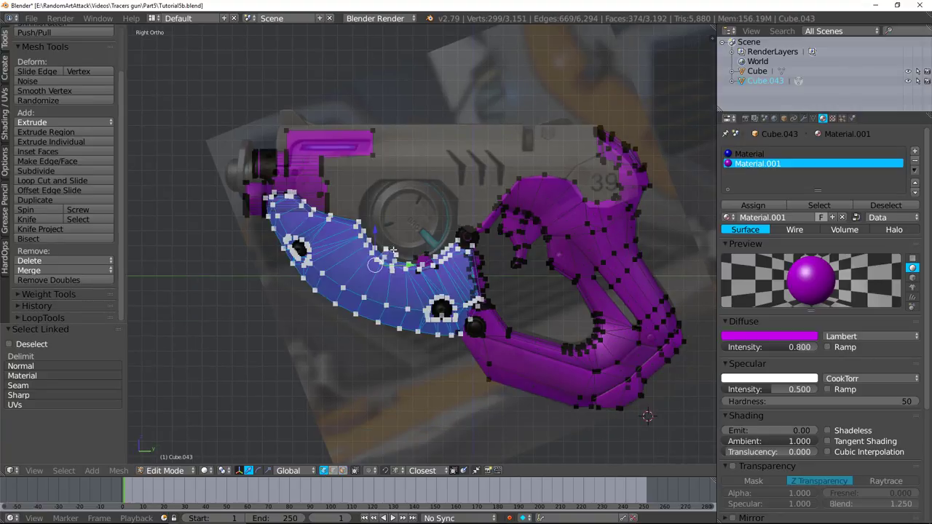
Step: Select only the two small tabs along the lower panel's disc cutout and hide them
key(a)
scroll(408, 257, up, 3)
key(l)
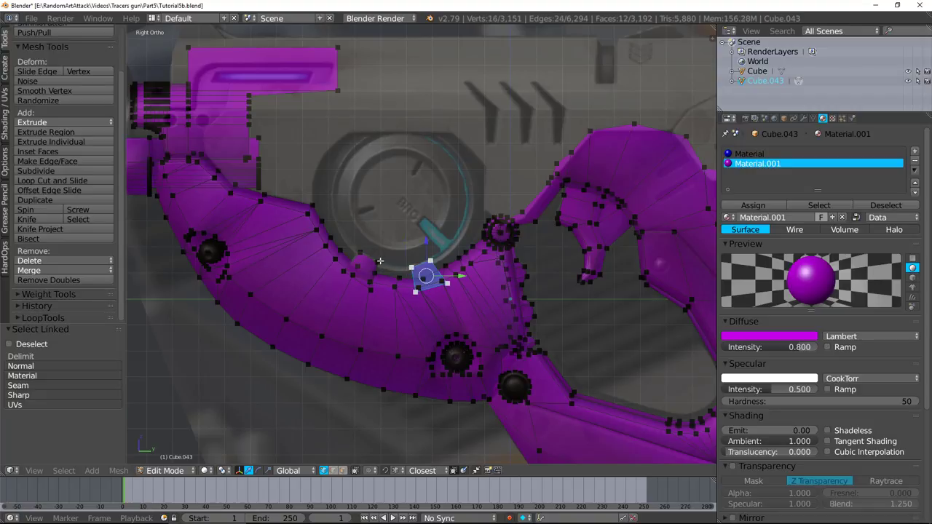
key(l)
middle_drag(377, 263, 387, 291)
key(h)
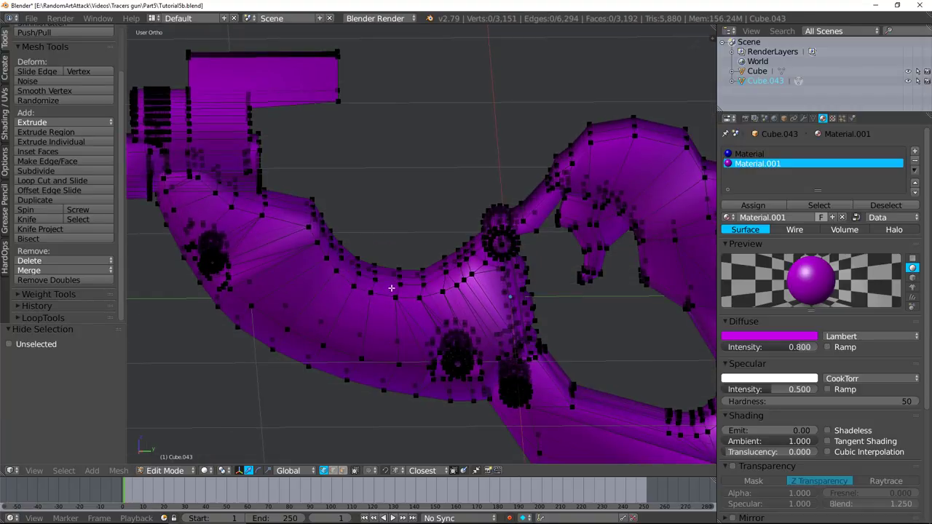
Step: Select the four round bolts on the lower panel, near the trigger and on the grip joint, and hide them
key(KP_3)
key(l)
key(l)
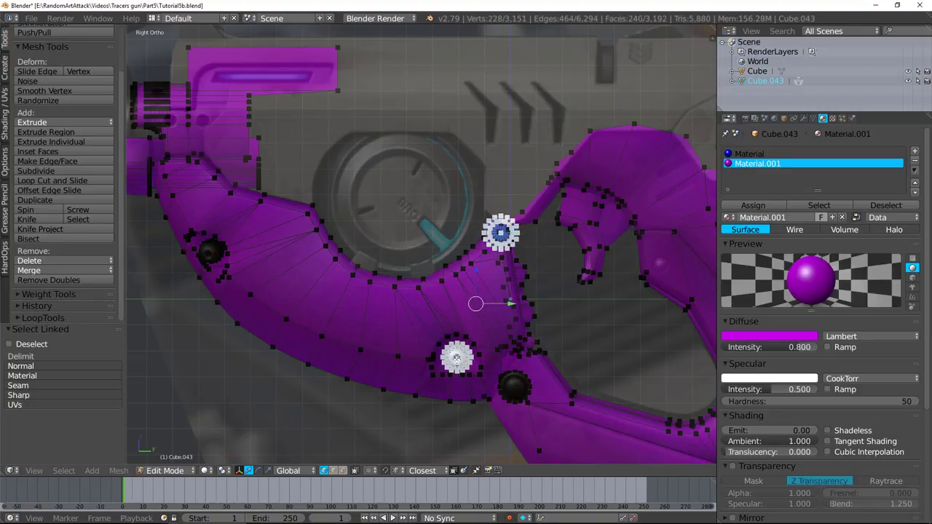
key(l)
key(l)
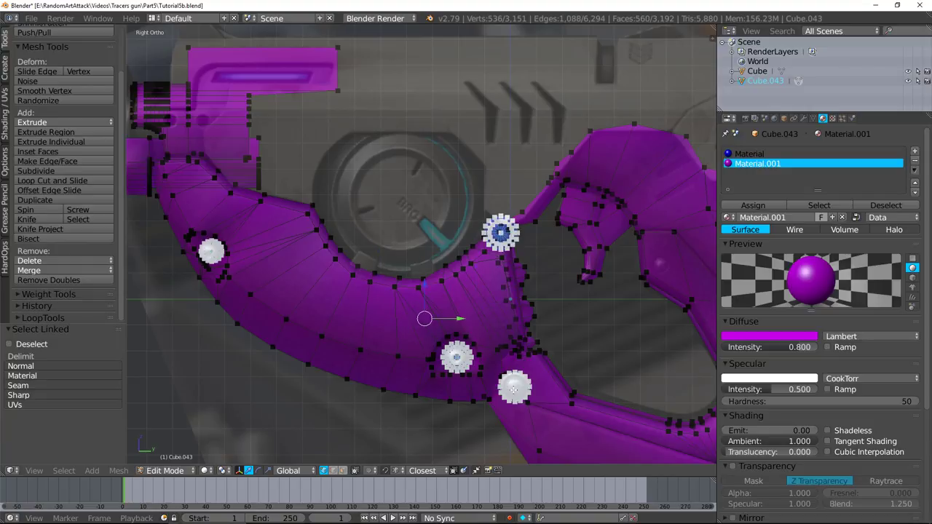
scroll(514, 391, down, 4)
key(h)
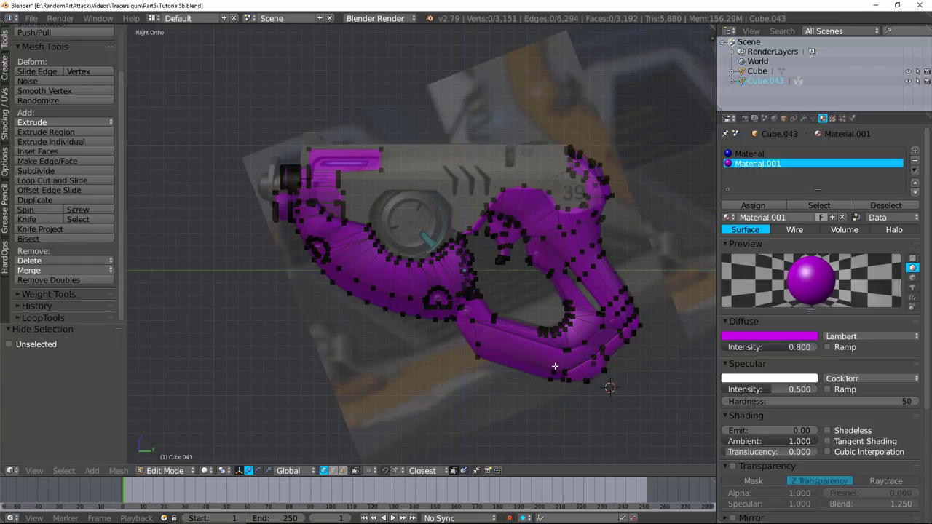
Step: Inspect the remaining purple parts and compare their materials with the gun reference images
middle_drag(555, 366, 473, 189)
key(KP_3)
scroll(471, 168, down, 3)
scroll(471, 168, down, 3)
shift+middle_drag(433, 354, 461, 204)
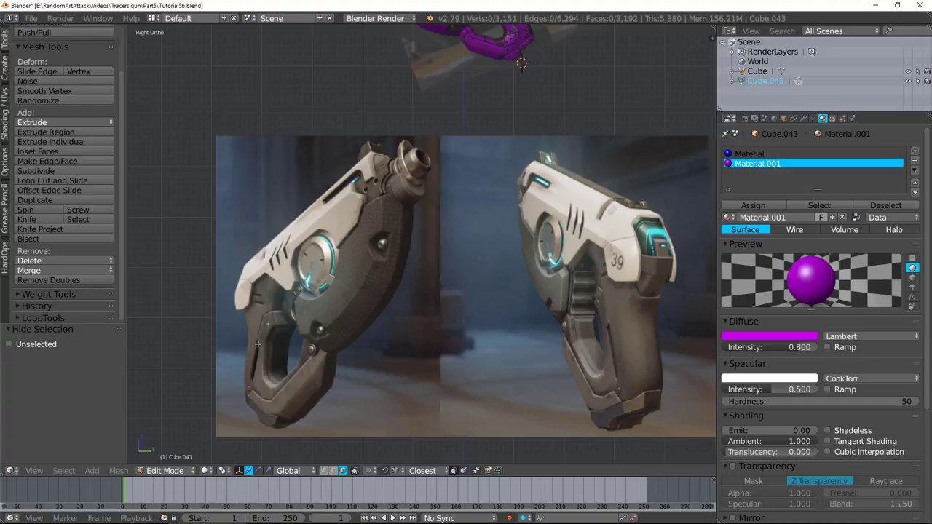
shift+middle_drag(443, 81, 429, 299)
scroll(432, 261, up, 5)
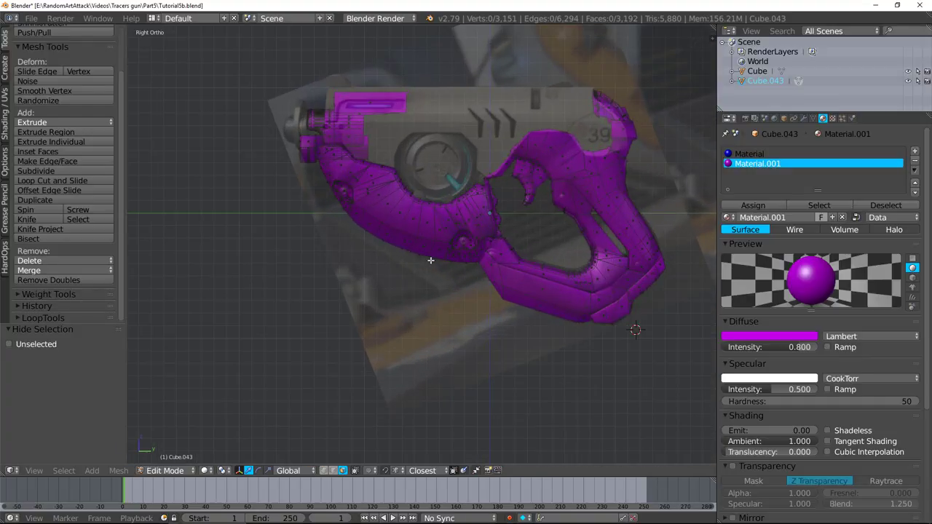
scroll(430, 231, up, 1)
shift+middle_drag(284, 96, 294, 137)
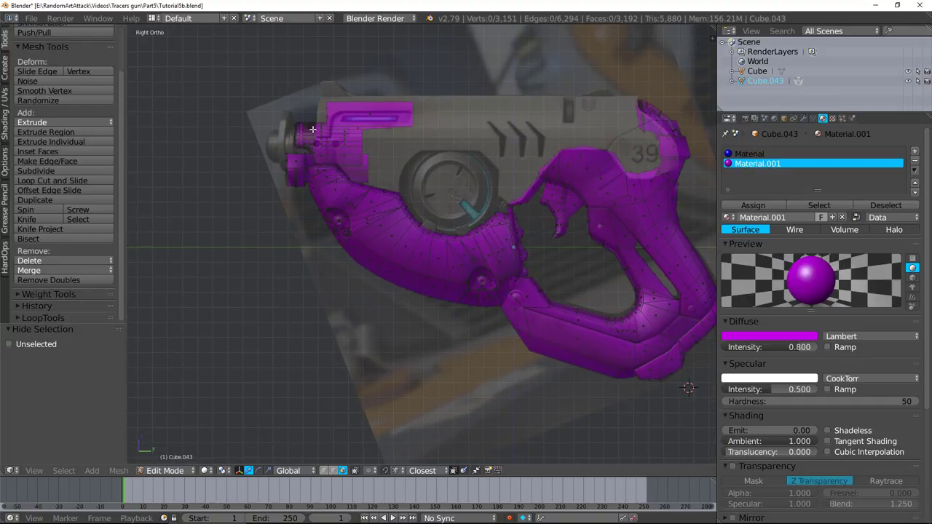
Step: Add a third material and set its diffuse color to red with R 0.800, G 0.010, B 0.000
click(915, 151)
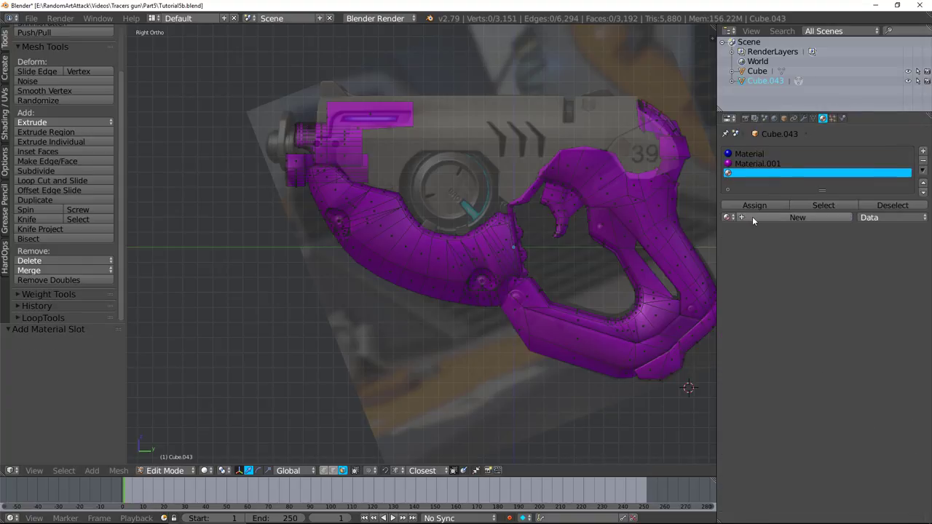
click(753, 217)
click(767, 340)
click(759, 276)
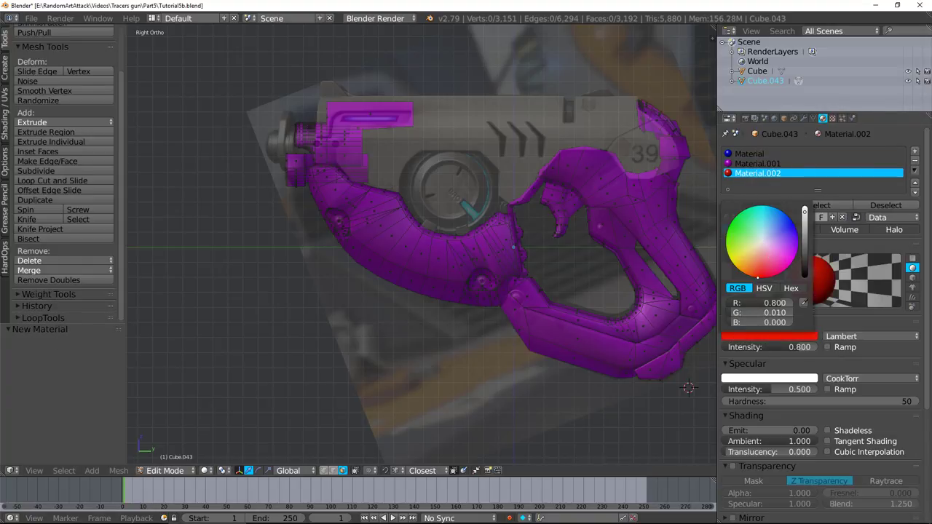
Step: Assign the red material to all remaining visible parts of the gun
key(a)
click(753, 204)
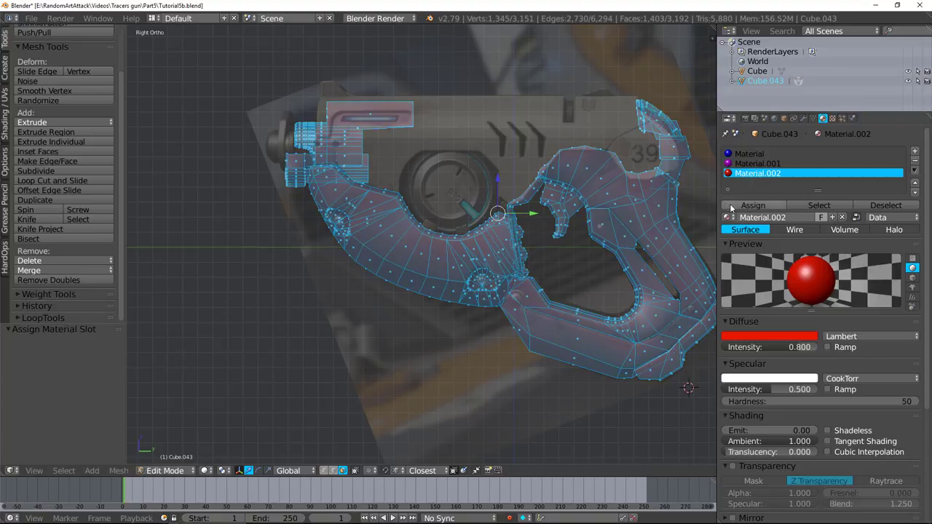
key(a)
Step: Select the loop of thin rim faces around the front and underside of the upper barrel block
key(l)
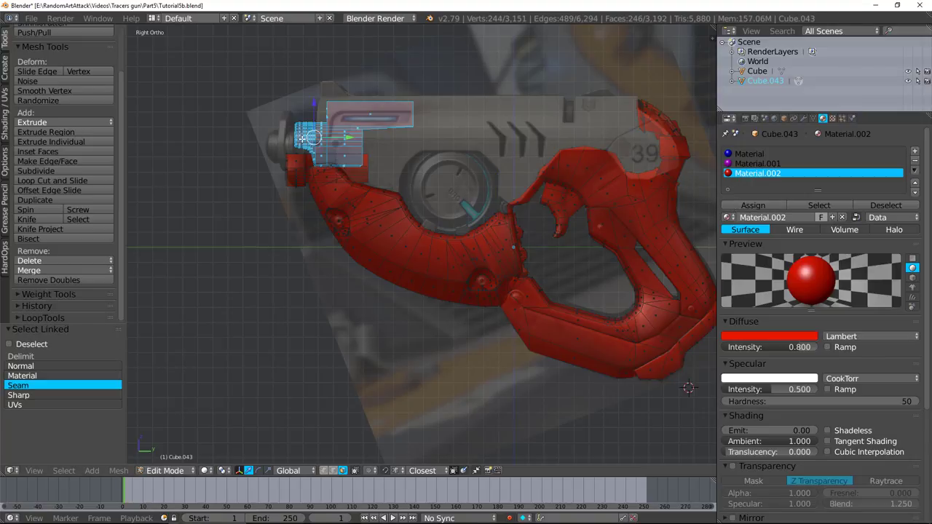
scroll(303, 138, up, 6)
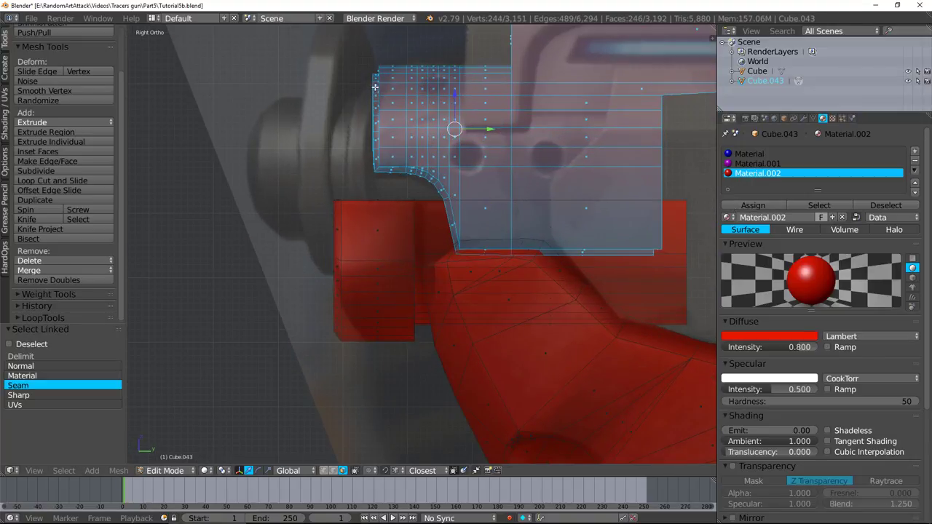
key(a)
alt+right_click(375, 90)
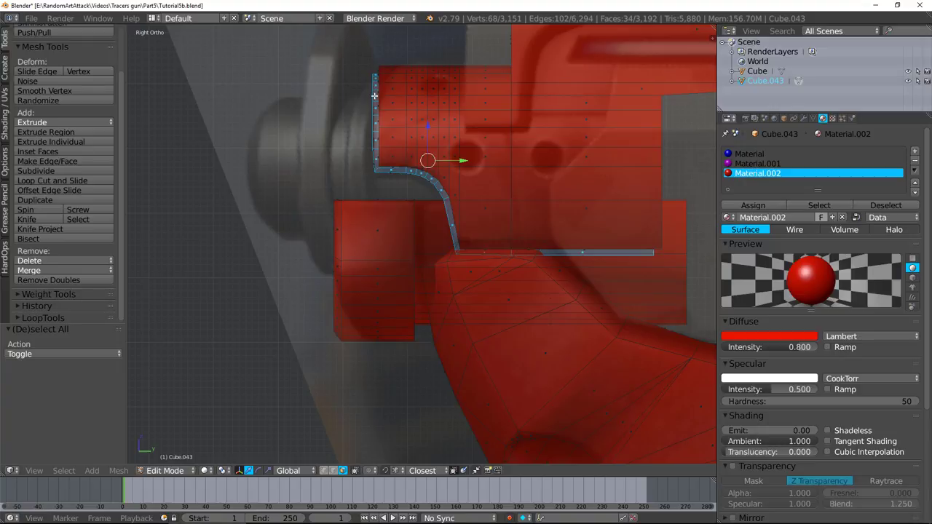
middle_drag(375, 95, 380, 117)
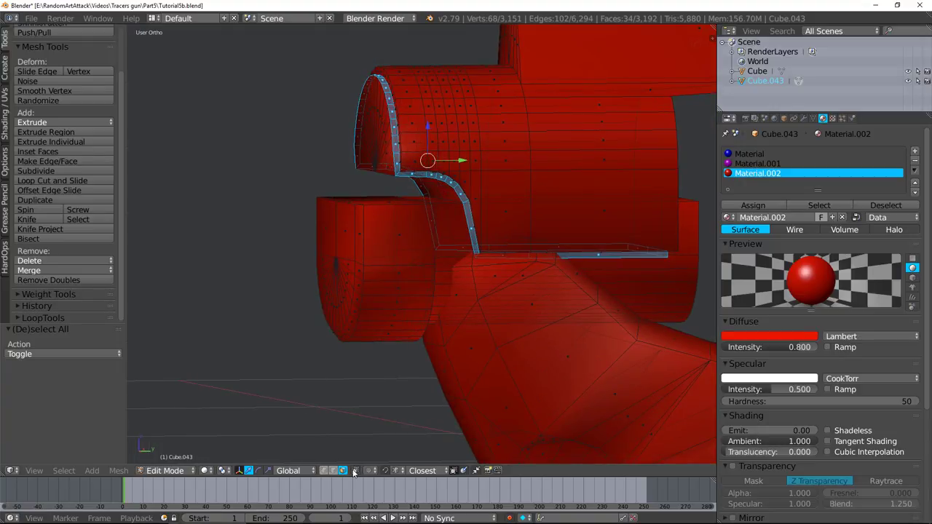
Step: Add the round front cap's faces and the remaining far-side strips of the upper barrel block to the selection
click(354, 472)
key(c)
scroll(363, 149, up, 4)
drag(370, 124, 369, 153)
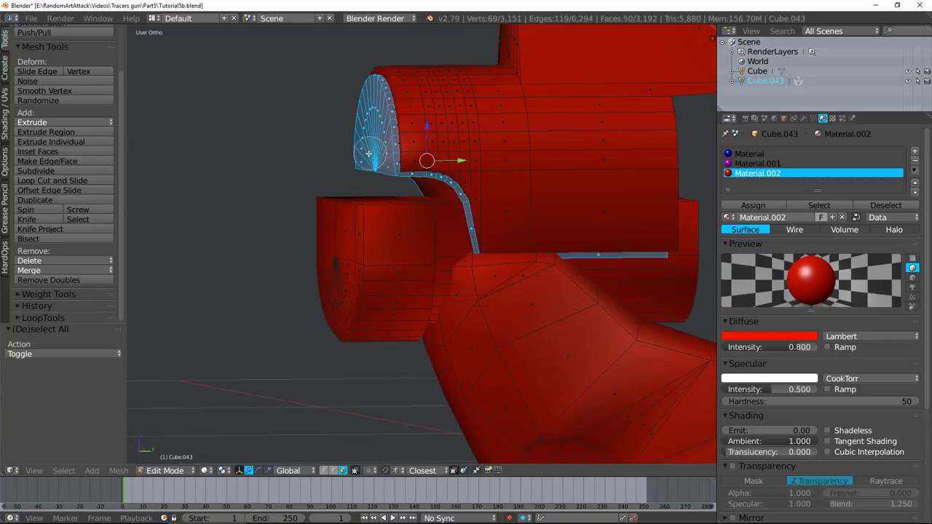
right_click(368, 154)
middle_drag(441, 179, 323, 177)
alt+shift+right_click(406, 163)
alt+shift+right_click(388, 174)
scroll(325, 173, down, 6)
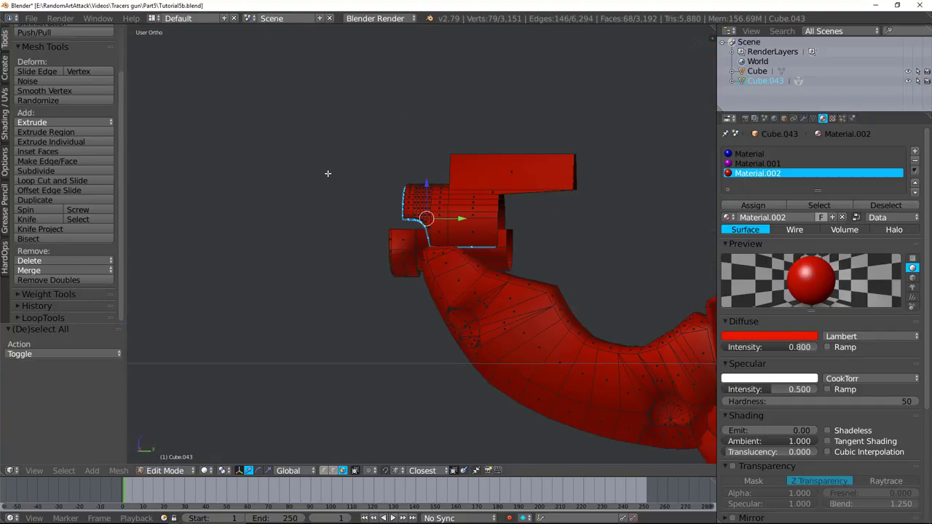
Step: Assign a new yellow material to the selected cap and rim faces of the upper barrel block and hide them
click(916, 153)
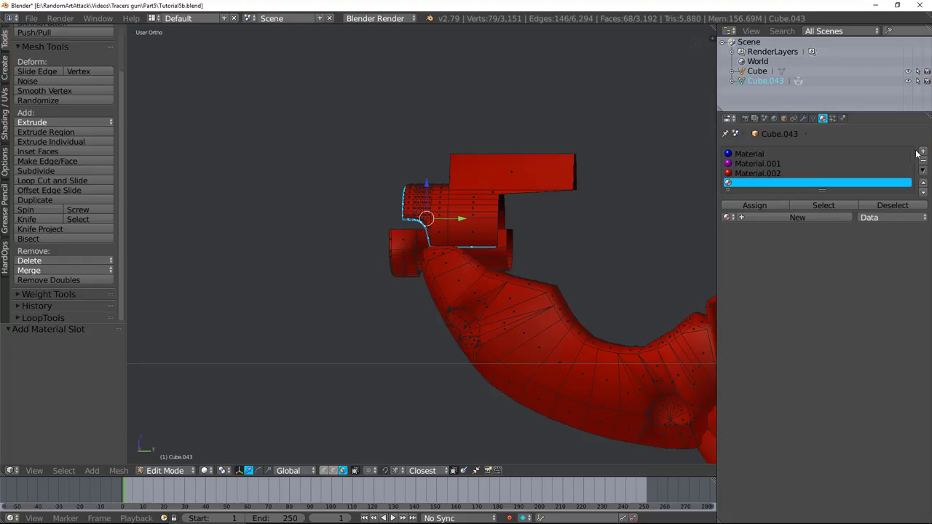
click(768, 217)
click(761, 337)
click(732, 263)
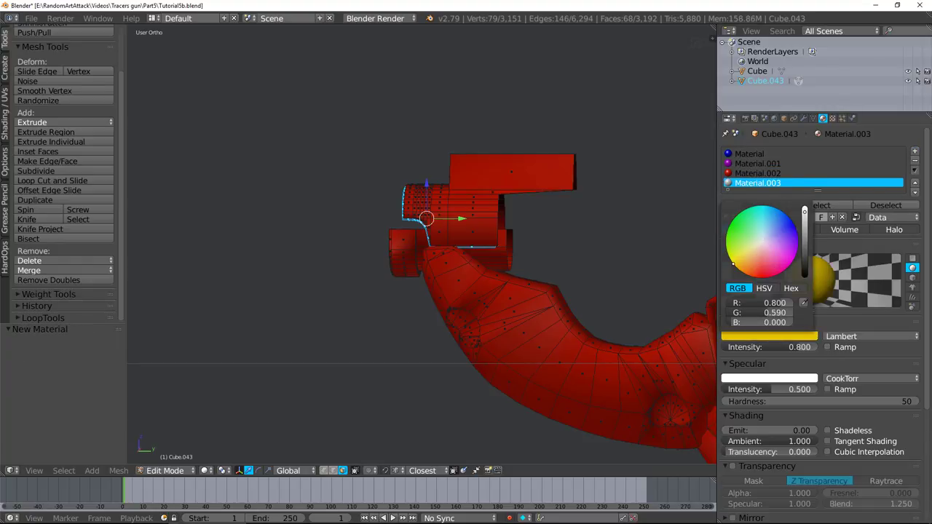
click(737, 207)
key(h)
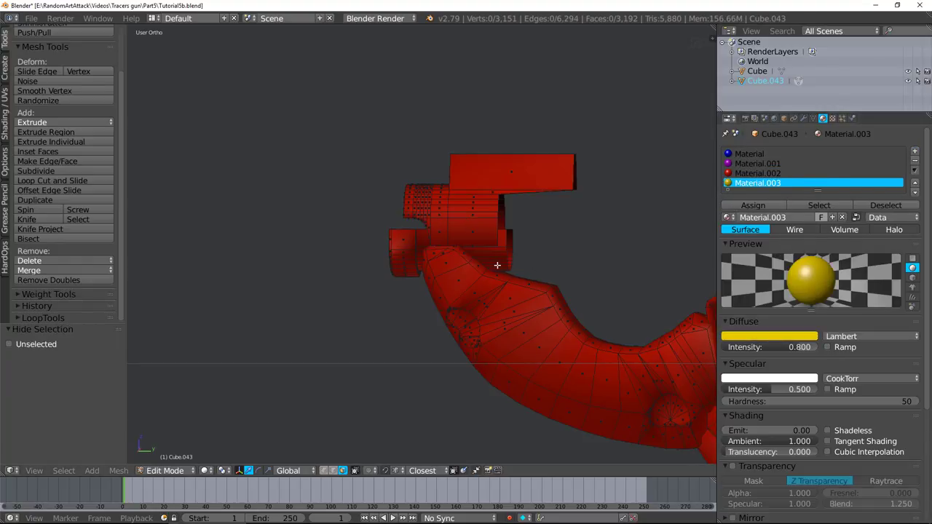
Step: Assign the yellow material to the whole lower barrel cylinder and hide it
middle_drag(498, 265, 441, 245)
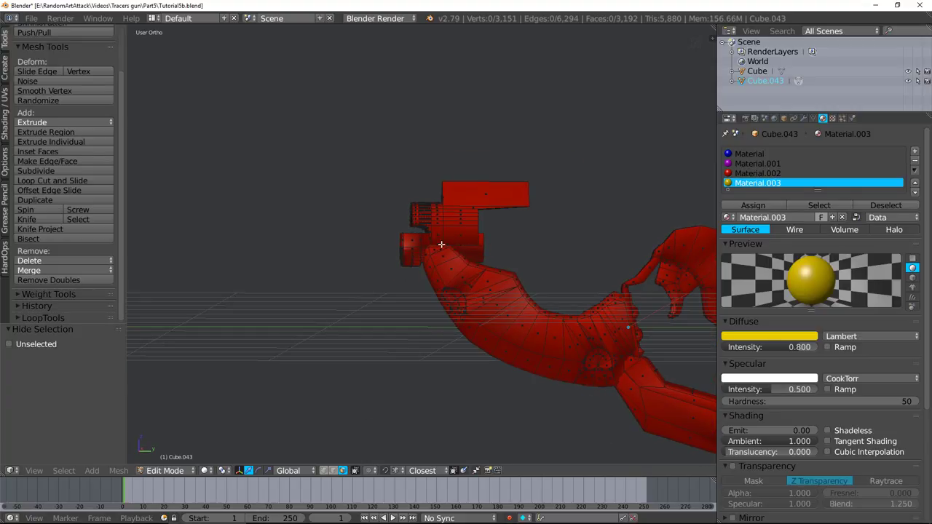
key(l)
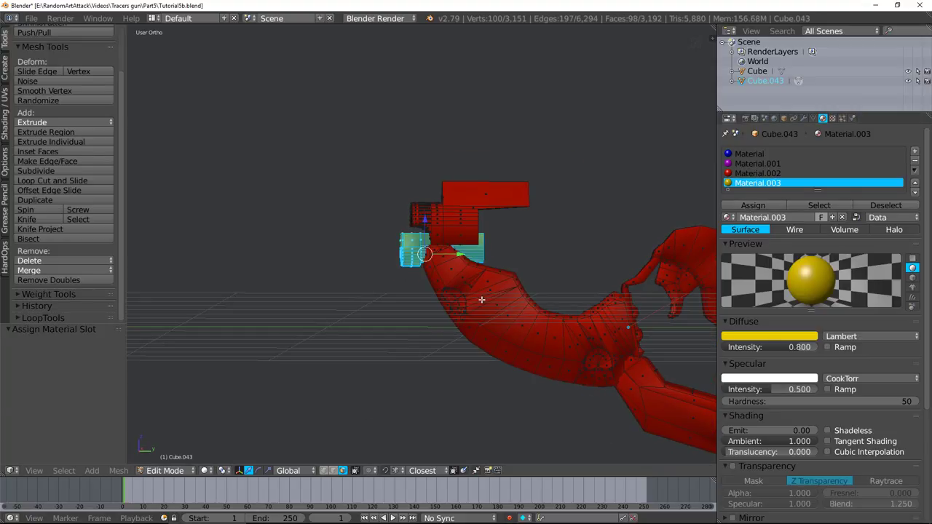
key(h)
key(KP_3)
shift+middle_drag(469, 305, 406, 274)
scroll(400, 246, up, 1)
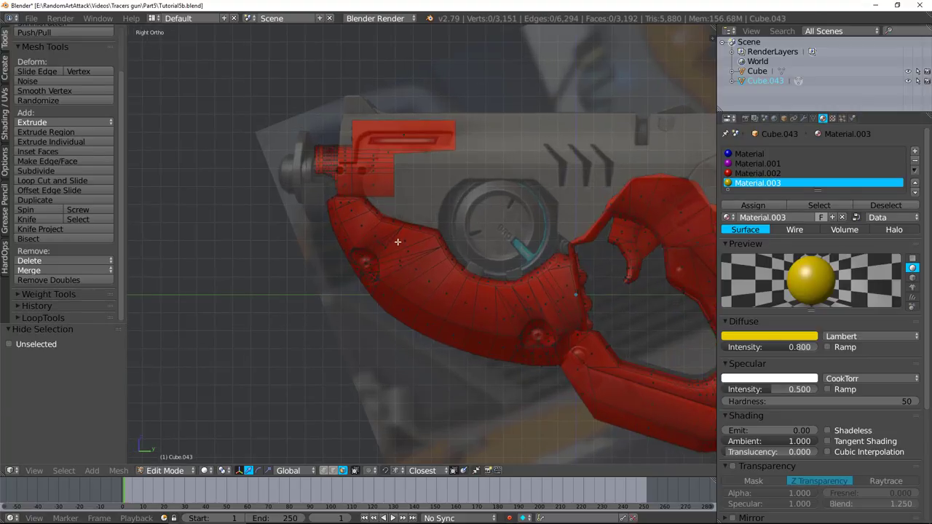
scroll(398, 243, down, 4)
shift+middle_drag(401, 440, 435, 414)
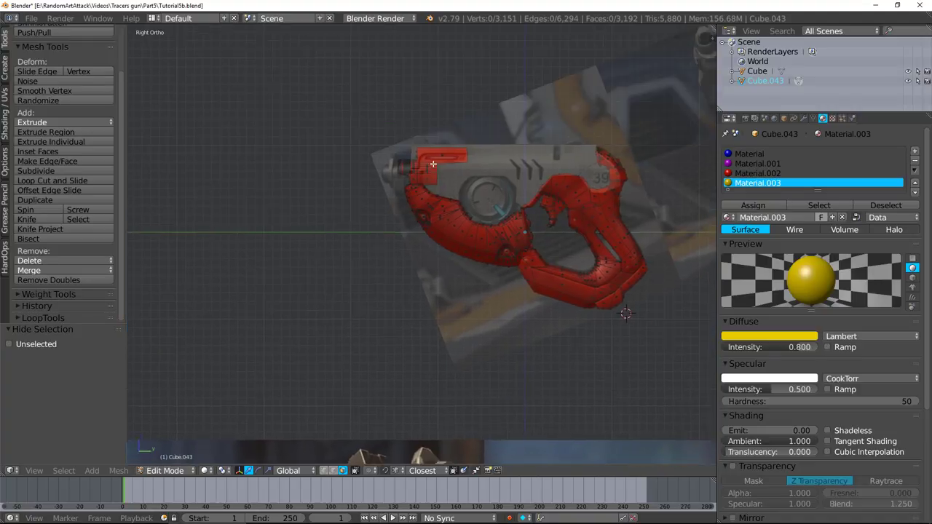
scroll(423, 157, up, 2)
key(l)
key(l)
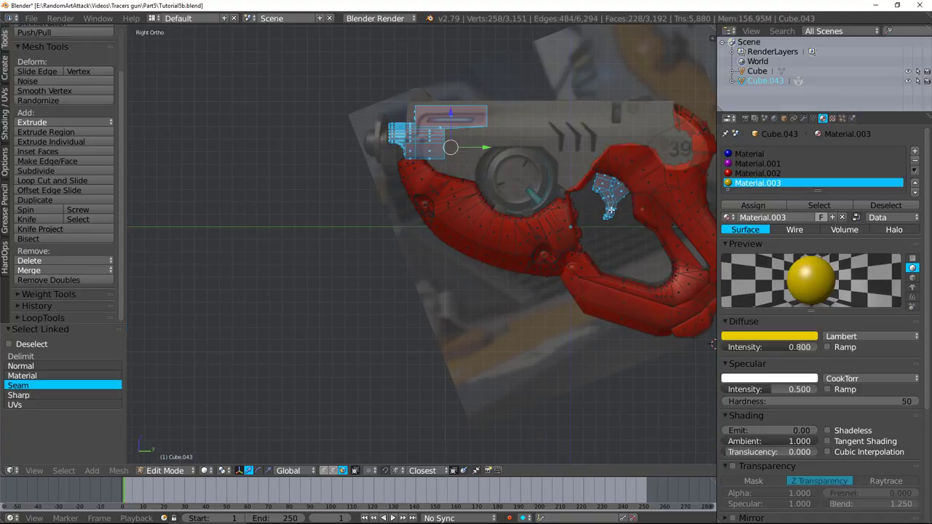
key(l)
shift+middle_drag(676, 320, 421, 238)
scroll(415, 238, up, 12)
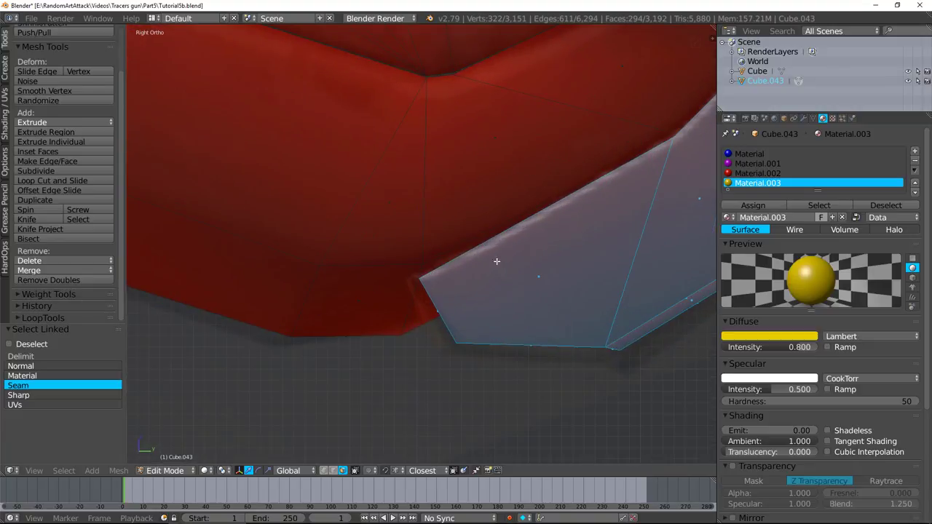
shift+middle_drag(641, 295, 470, 235)
scroll(470, 235, down, 1)
key(a)
Step: Try to assign the yellow material to the near-side thin faces along the outer edge of the grip's end piece
key(c)
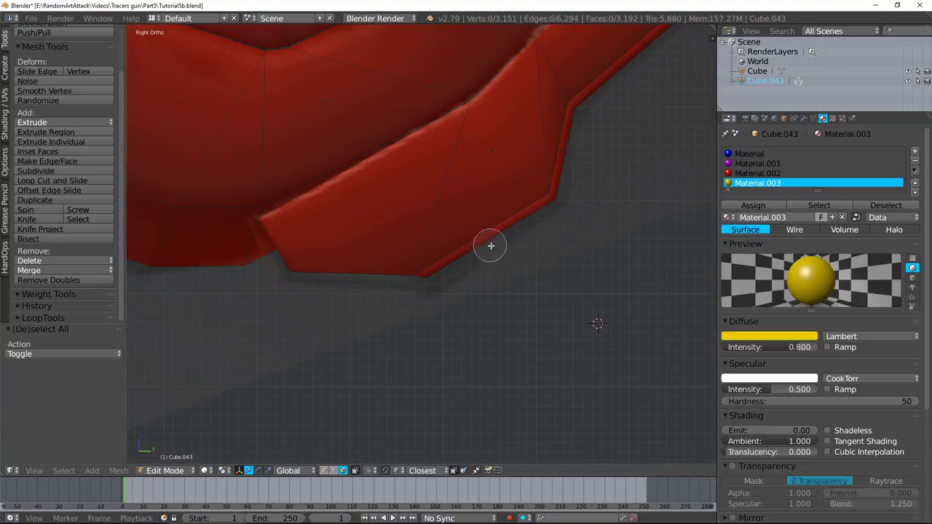
click(491, 245)
click(577, 161)
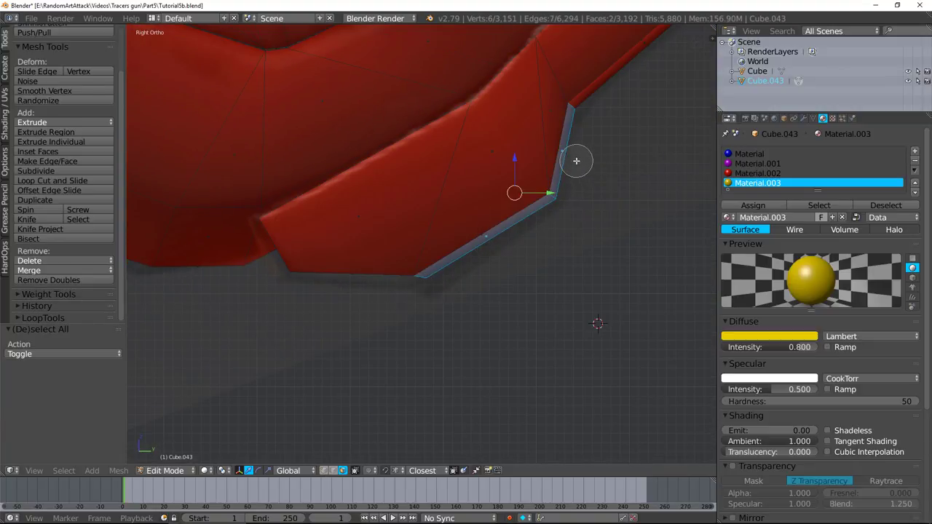
shift+middle_drag(571, 173, 516, 304)
click(599, 183)
shift+middle_drag(604, 172, 495, 278)
click(591, 198)
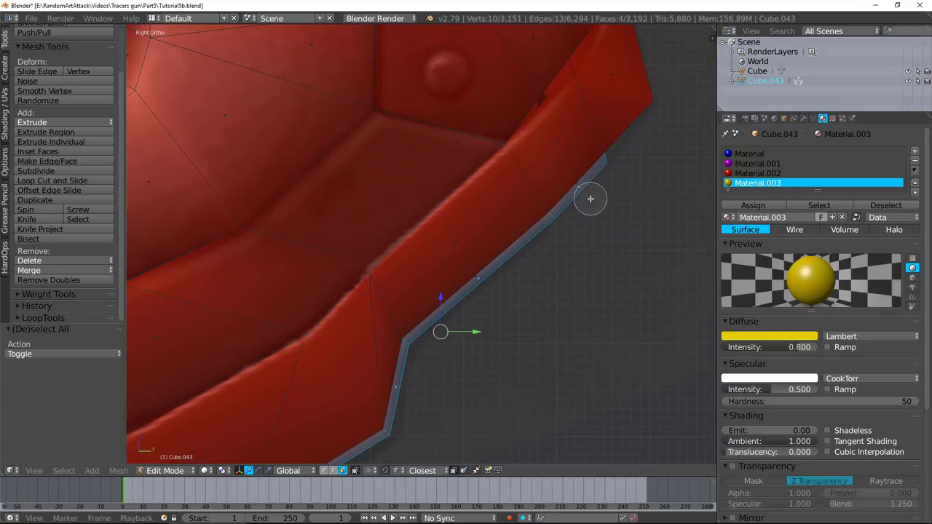
right_click(590, 199)
click(737, 206)
scroll(572, 215, down, 3)
middle_drag(573, 215, 448, 202)
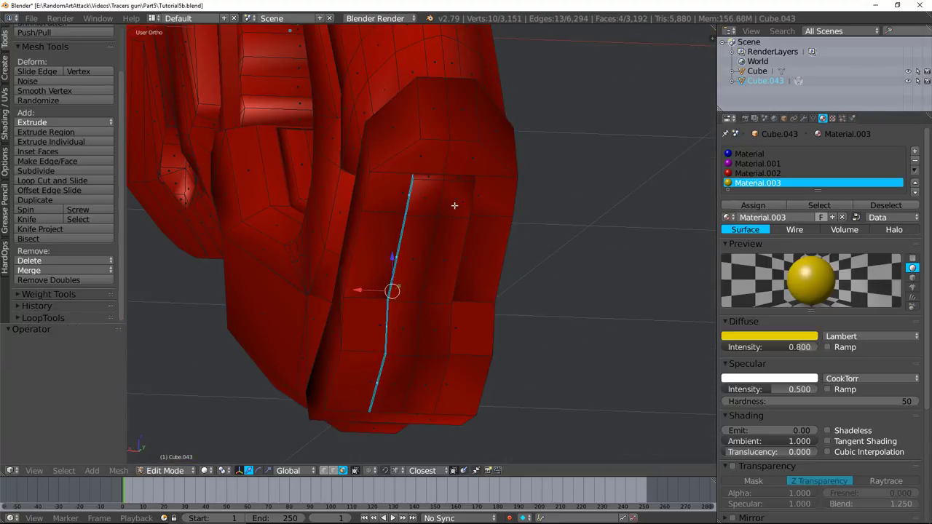
key(ctrl+z)
key(ctrl+z)
Step: Select the thin outer-edge faces of the grip's end piece through the mesh, assign them the yellow material and hide them
key(KP_3)
click(353, 473)
key(c)
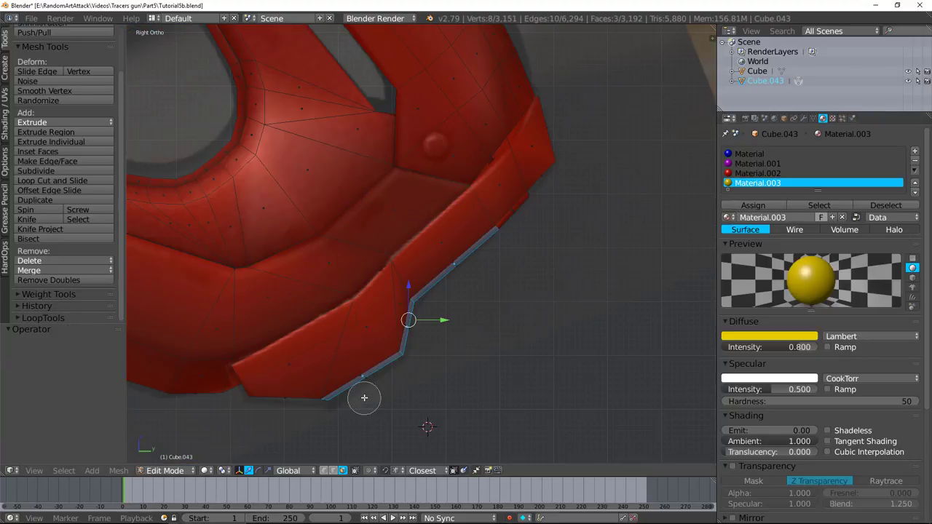
click(368, 390)
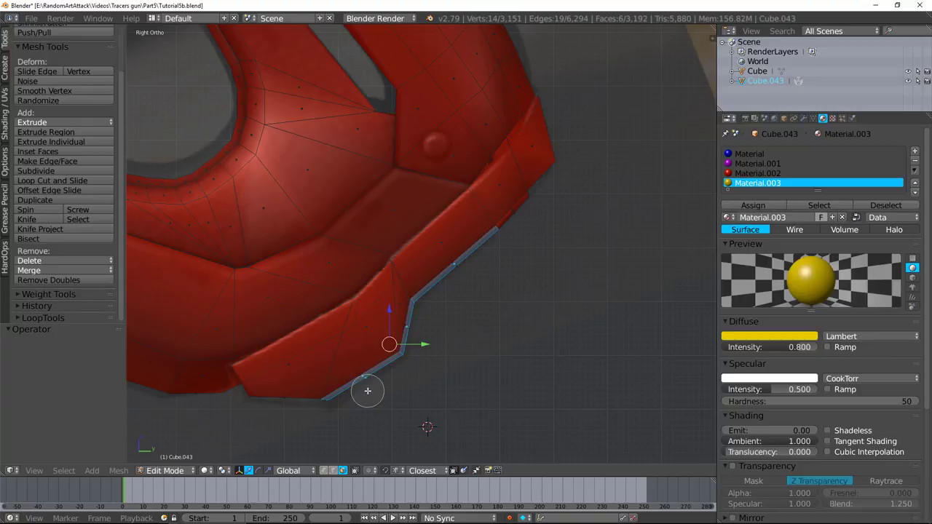
click(464, 277)
click(518, 226)
drag(533, 210, 539, 206)
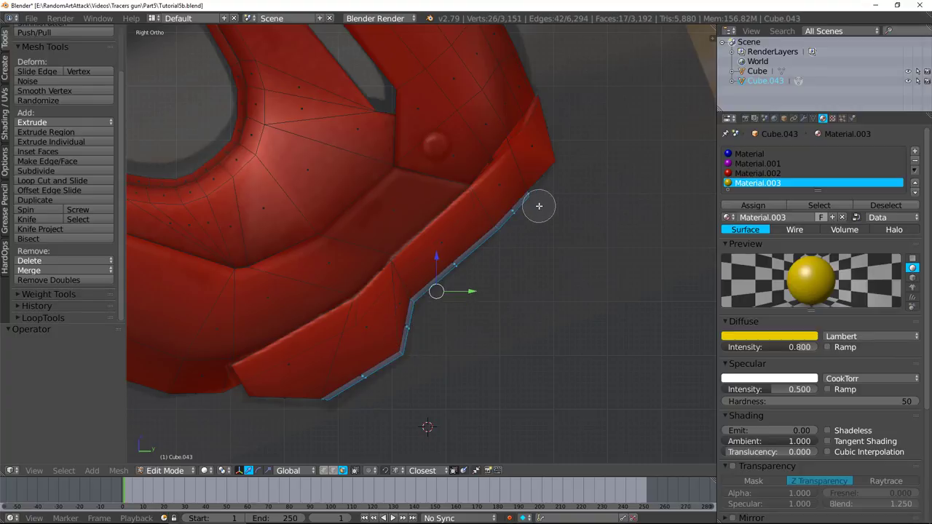
key(Escape)
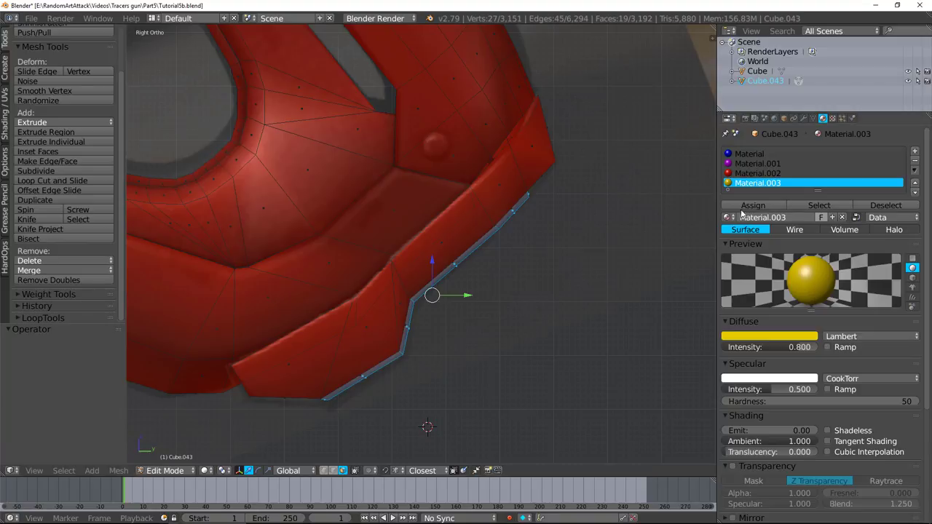
click(750, 206)
key(h)
Step: Assign the yellow material to the leftover face on the underside of the grip's end piece and hide it
scroll(505, 319, down, 3)
middle_drag(438, 320, 416, 370)
scroll(417, 371, up, 4)
right_click(417, 371)
middle_drag(490, 359, 532, 383)
click(750, 185)
click(746, 206)
key(h)
scroll(448, 286, down, 7)
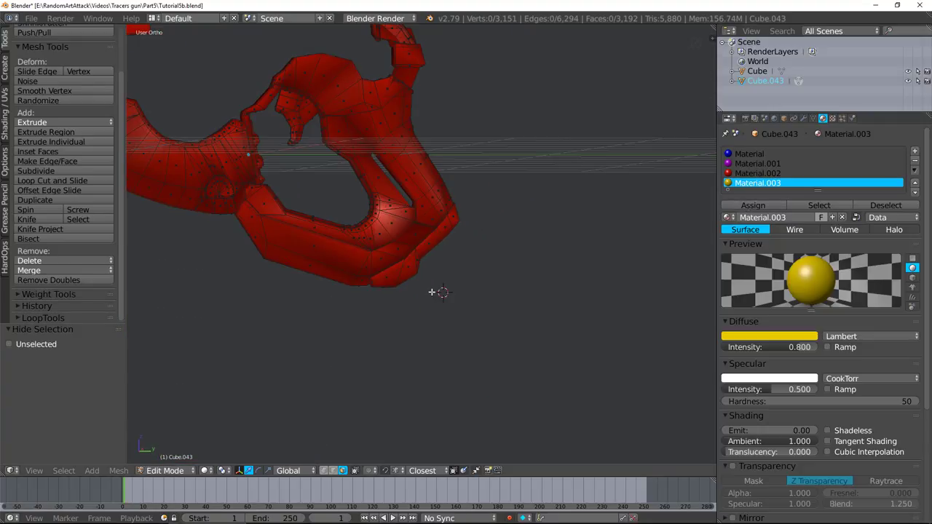
shift+middle_drag(431, 291, 402, 291)
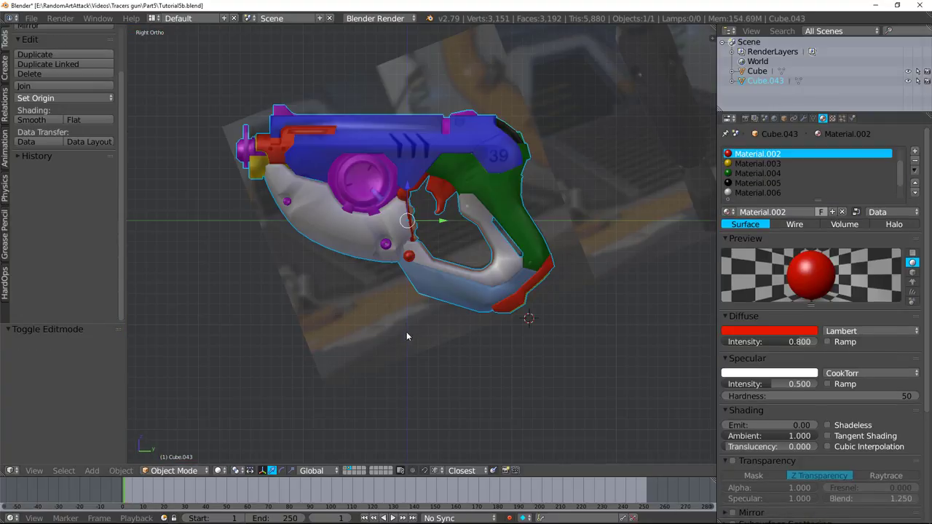
Step: Inspect the material colors on the whole gun and compare them with the reference images
middle_drag(406, 331, 425, 303)
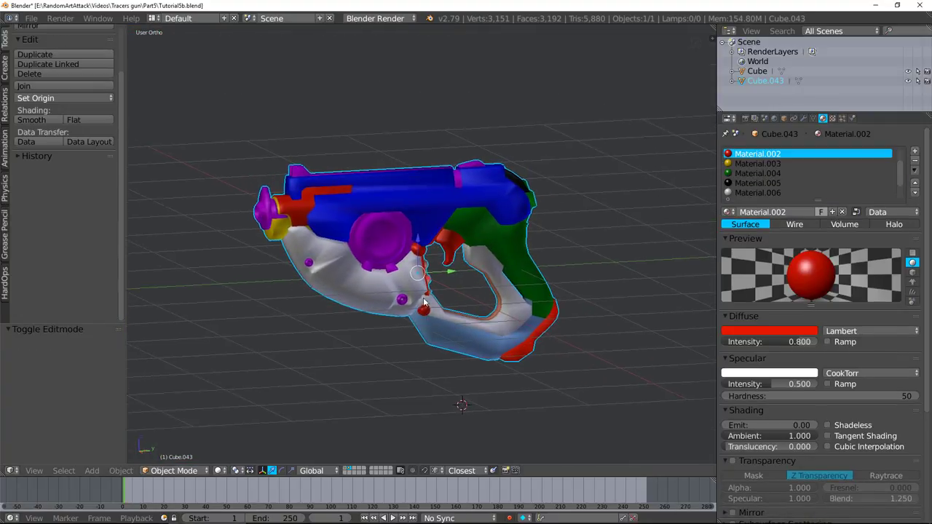
scroll(425, 301, up, 2)
middle_drag(453, 271, 432, 266)
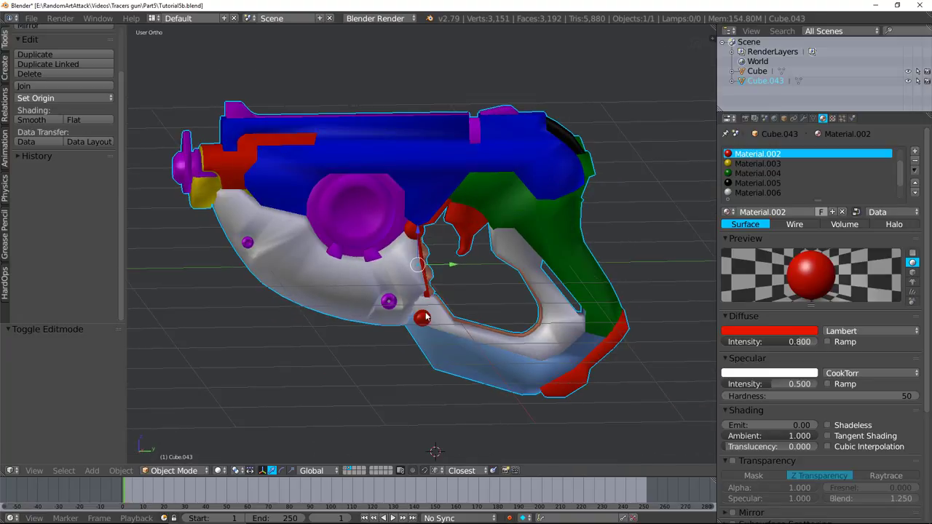
scroll(475, 239, down, 2)
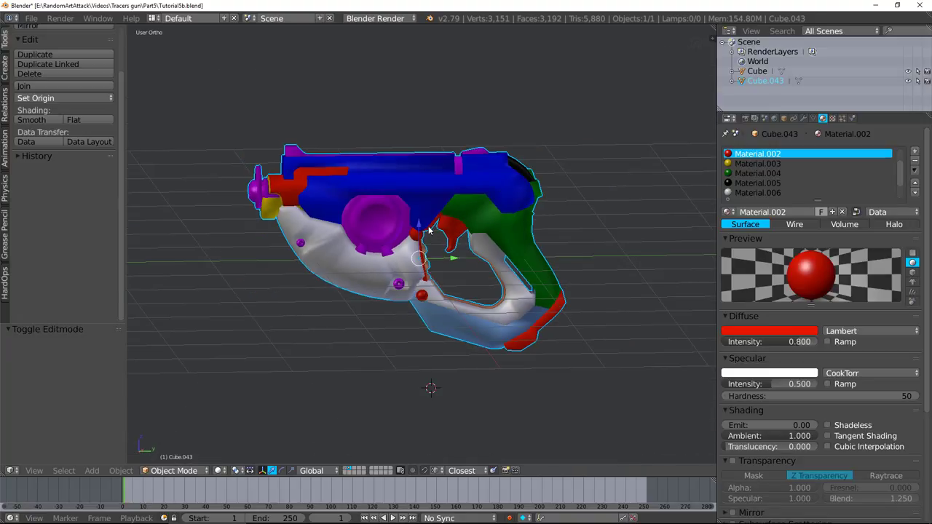
middle_drag(357, 282, 371, 264)
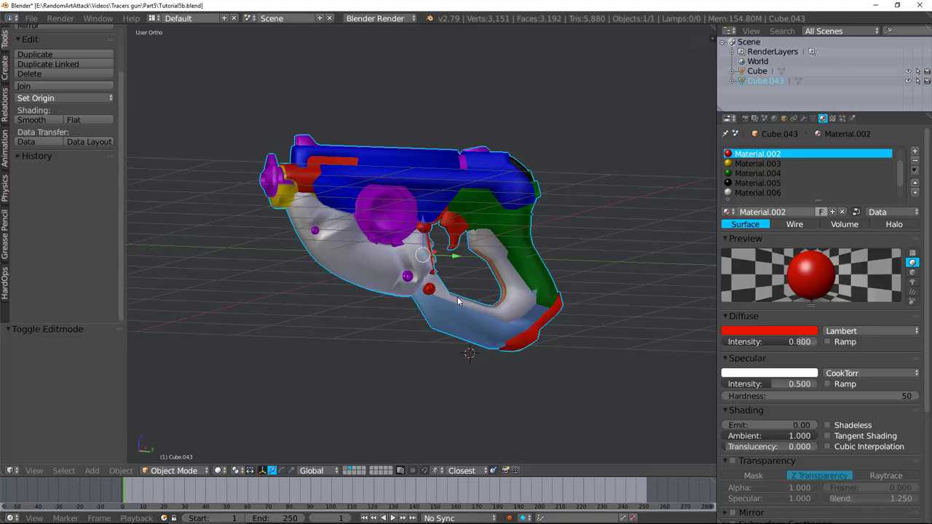
key(KP_3)
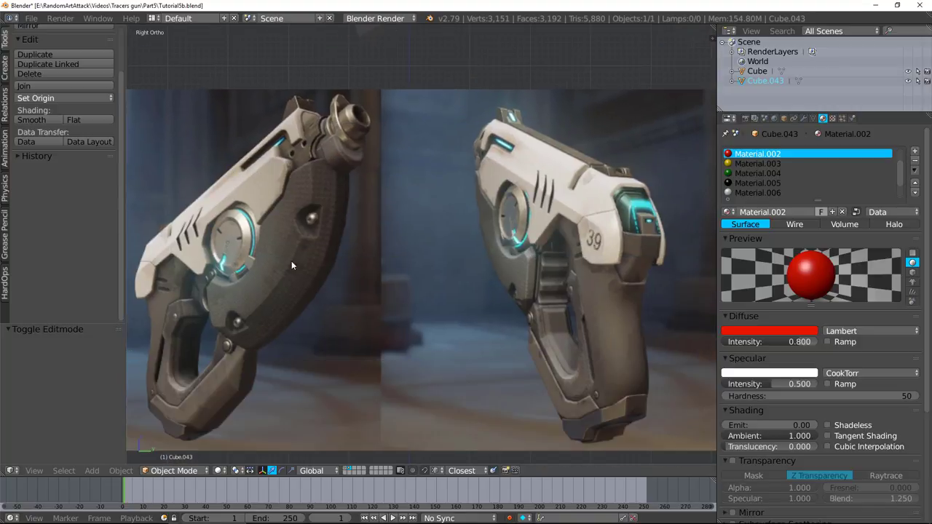
shift+drag(324, 211, 320, 314)
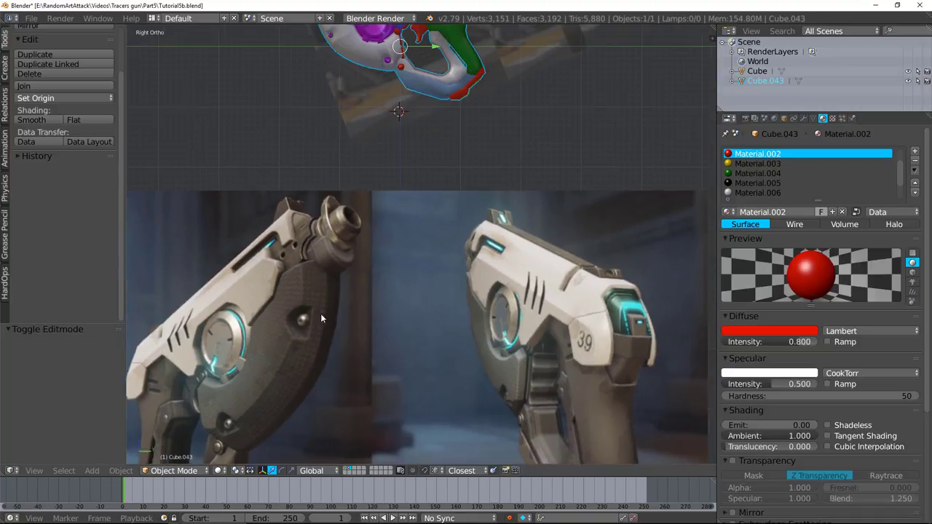
Step: Export the colored gun as a Wavefront OBJ file in the Part5 folder
shift+middle_drag(320, 313, 310, 460)
scroll(354, 225, up, 2)
key(a)
key(a)
click(32, 19)
mouse_move(48, 213)
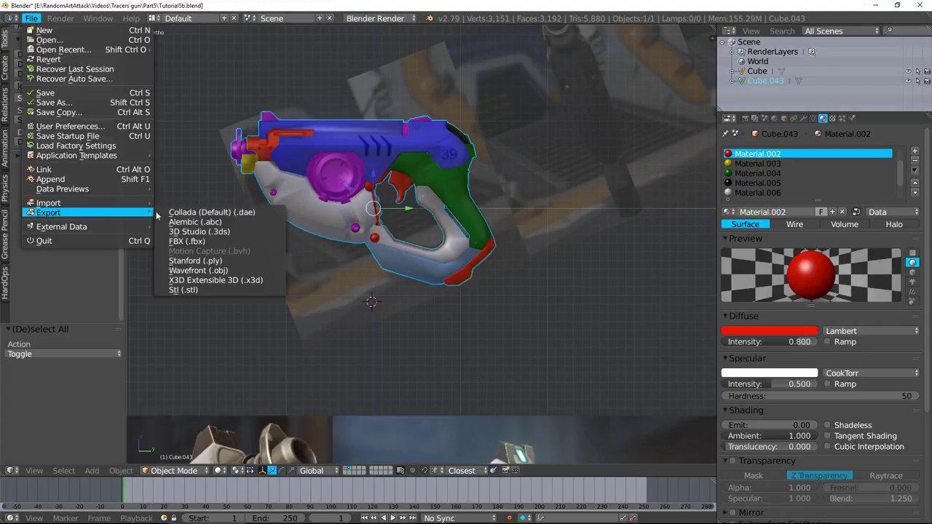
click(190, 269)
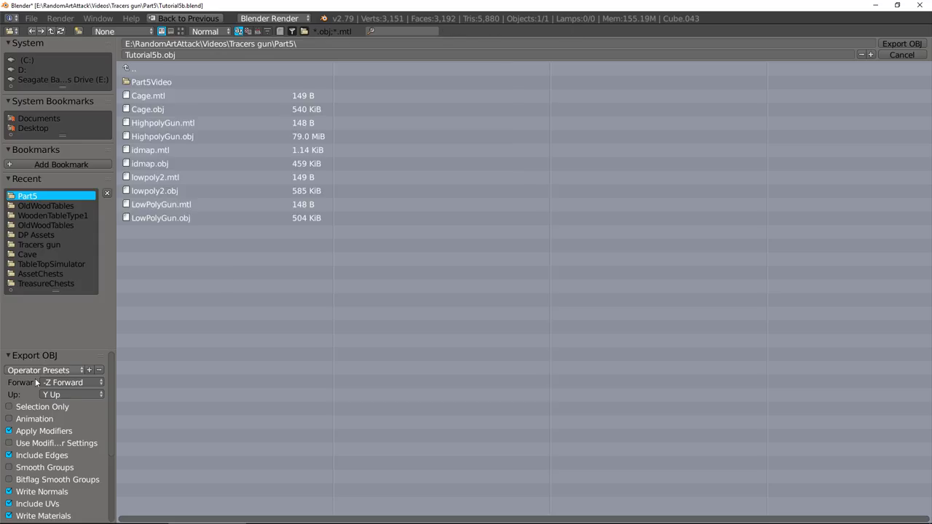
click(189, 52)
key(Return)
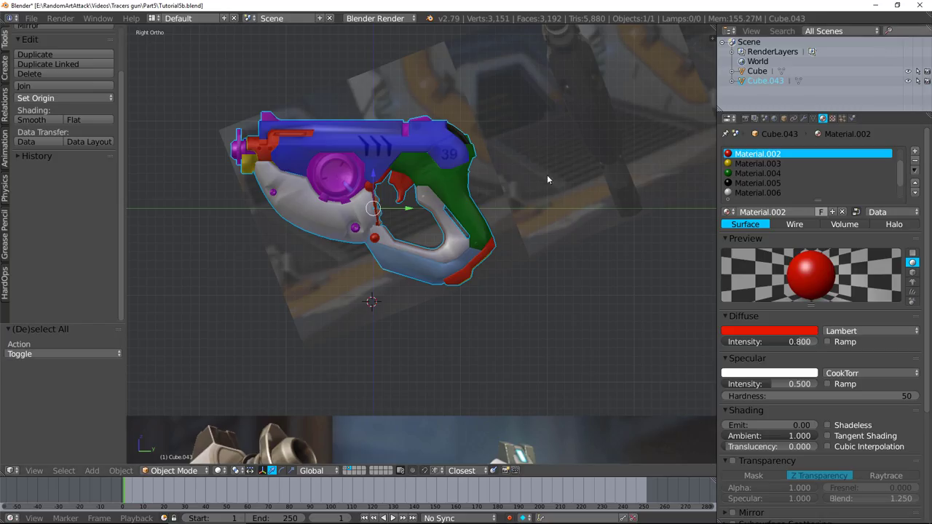
middle_drag(547, 176, 412, 199)
key(Tab)
key(Tab)
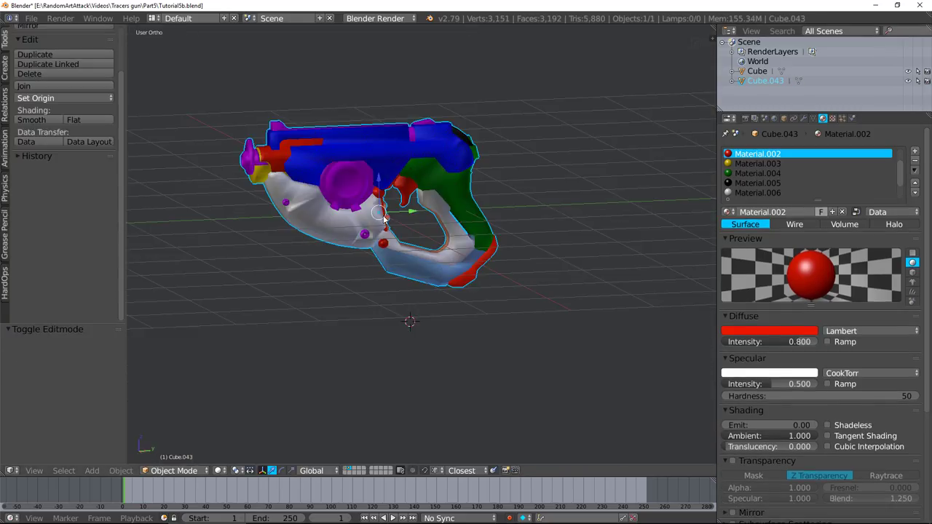
Step: Switch to Substance Painter and bring up the ID map's settings for baking the additional maps
click(108, 516)
scroll(669, 435, up, 2)
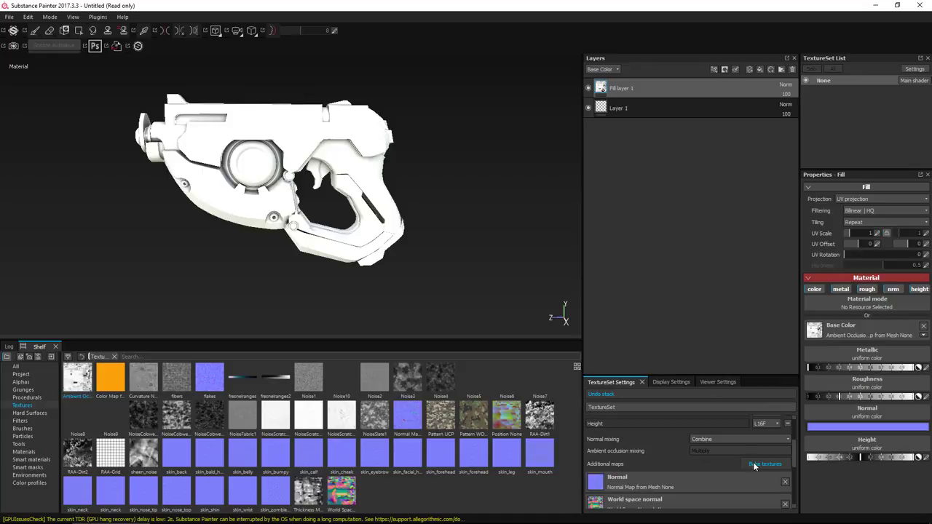
click(763, 464)
click(347, 170)
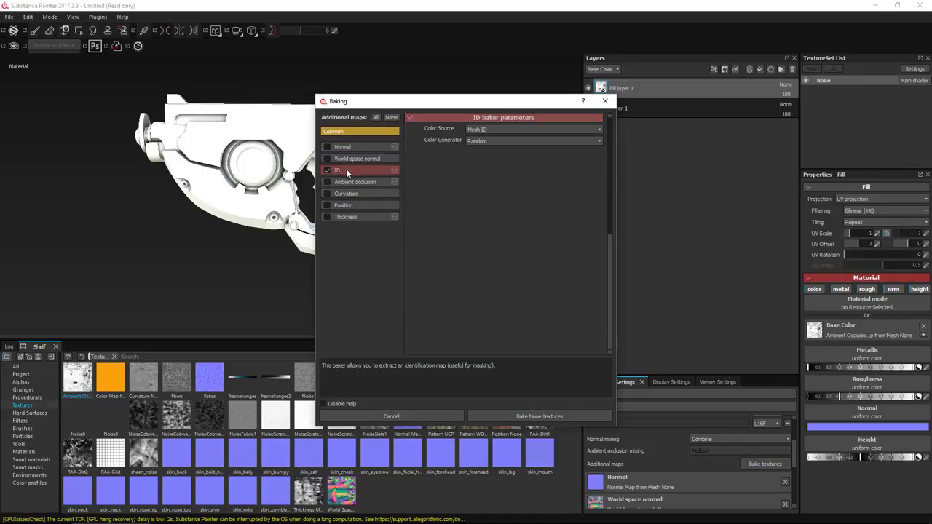
Step: Load idmap2 from the Part5 folder as the high definition mesh for the bake
scroll(509, 218, up, 8)
click(594, 186)
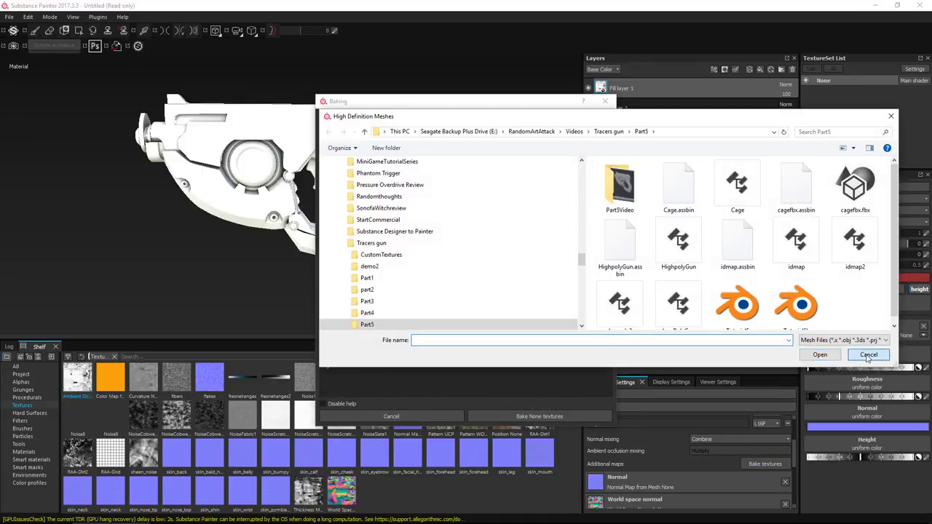
click(868, 355)
click(597, 183)
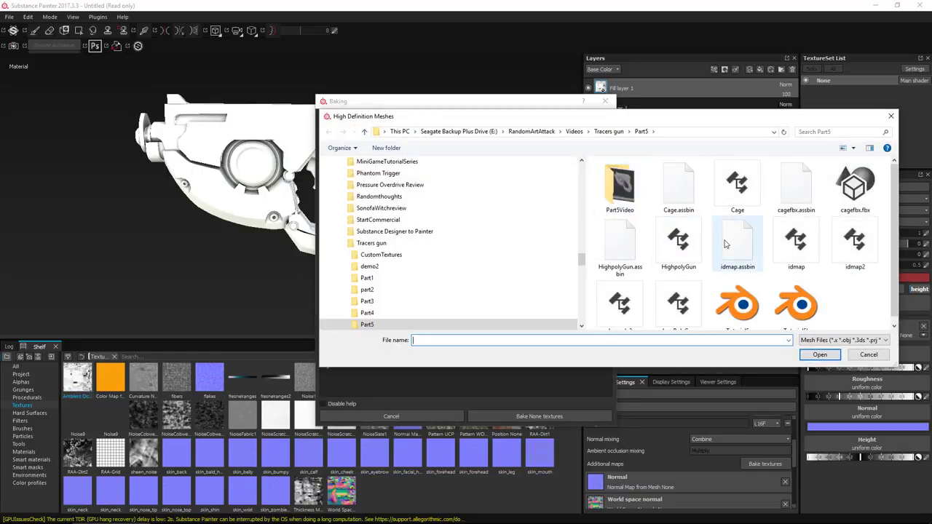
double_click(854, 256)
Step: Bake the ID map with Material Color as color source and Hue Shift as color generator
scroll(564, 181, down, 4)
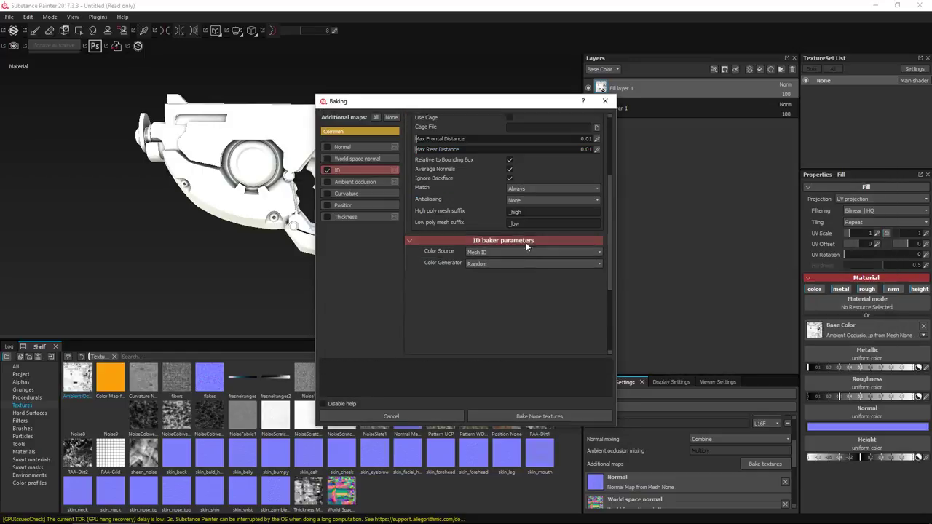
click(516, 253)
click(507, 267)
click(507, 266)
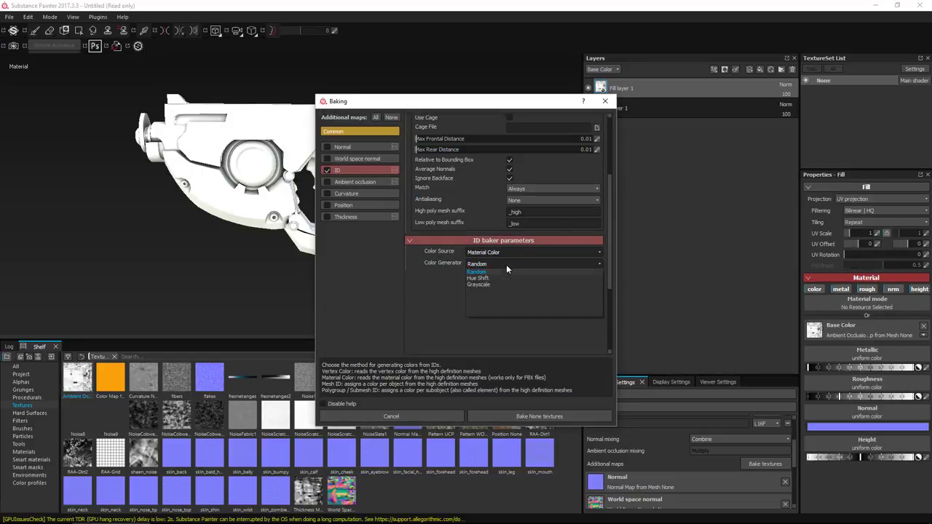
click(489, 273)
click(488, 266)
click(482, 277)
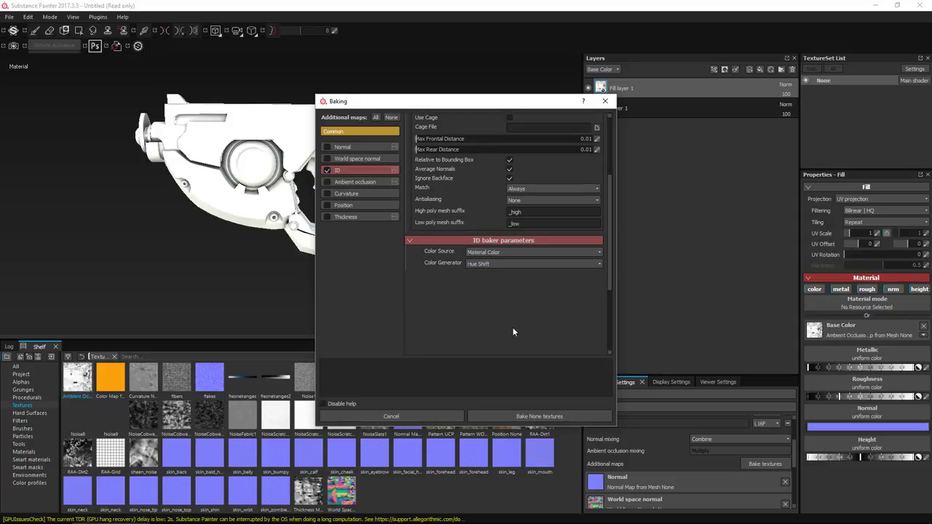
click(544, 415)
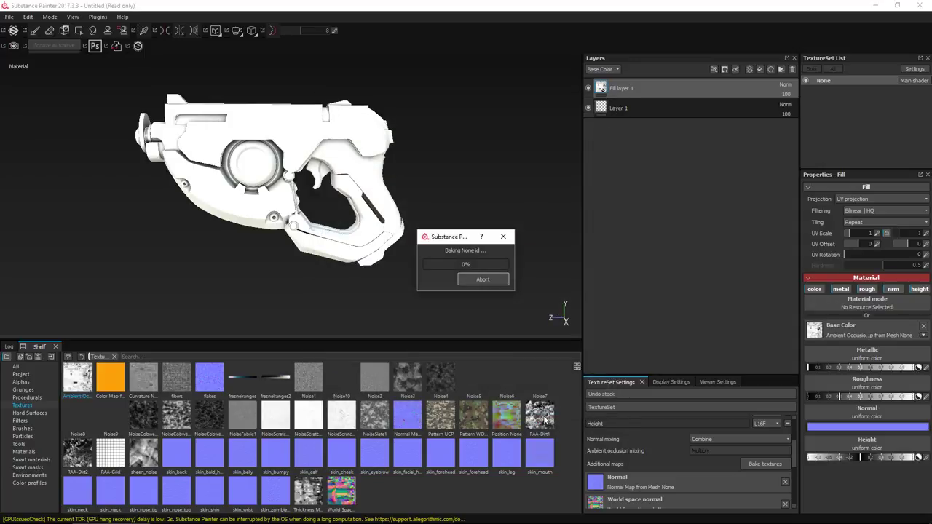
key(Return)
Step: Assign the baked color map to Fill layer 1's base color to preview it on the gun
mouse_move(114, 390)
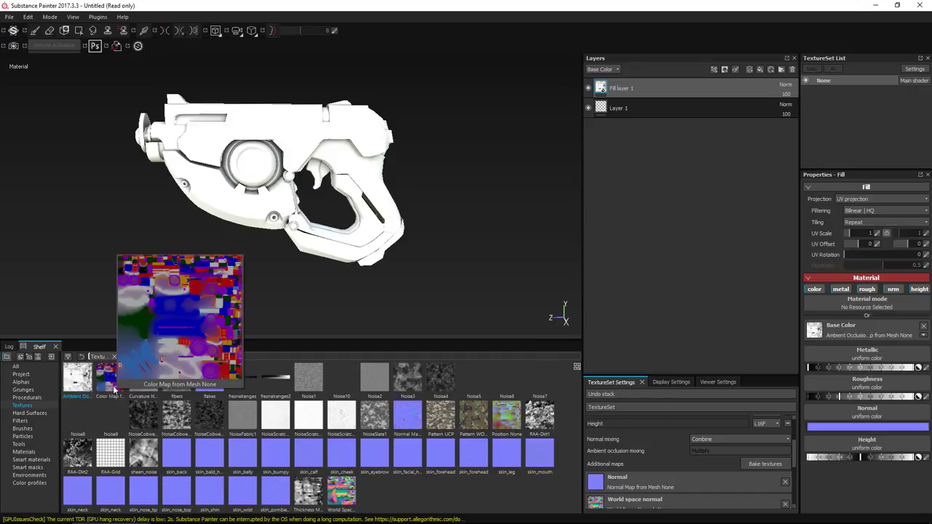
scroll(683, 425, down, 2)
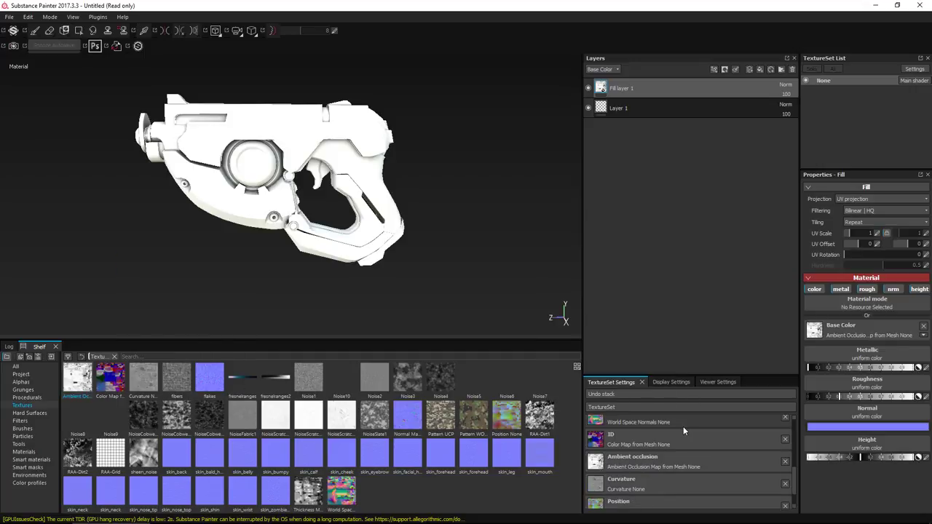
drag(109, 381, 816, 329)
Step: Examine the ID colors on the gun, especially along the part edges around the grip and lower frame
mouse_move(388, 226)
alt+mouse_down()
mouse_move(672, 213)
mouse_move(305, 223)
alt+mouse_up()
scroll(348, 220, up, 5)
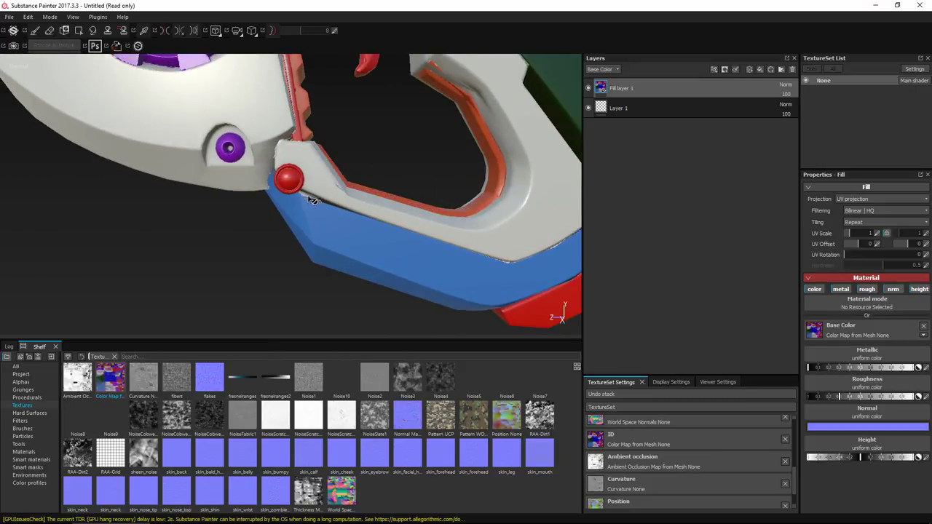
scroll(338, 216, down, 3)
scroll(463, 239, up, 5)
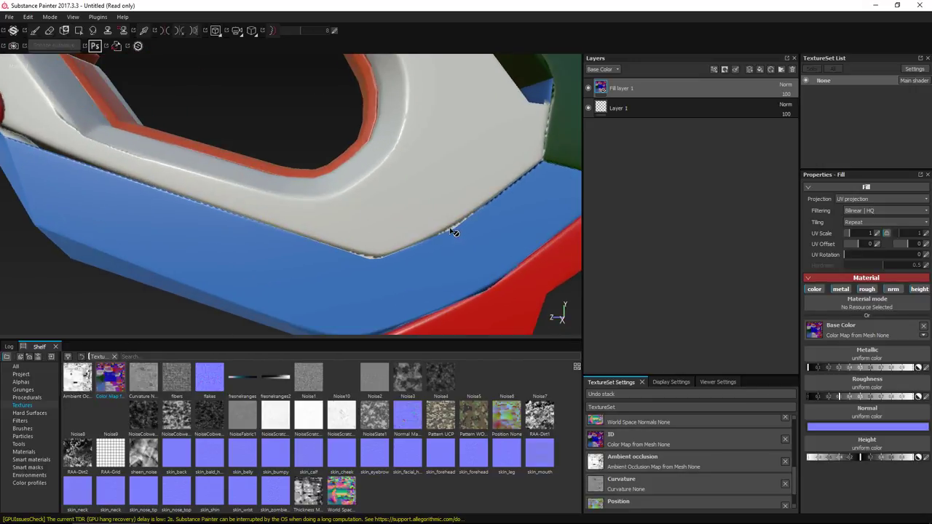
scroll(453, 231, down, 5)
alt+drag(403, 236, 455, 208)
alt+middle_drag(428, 194, 445, 269)
alt+drag(445, 269, 431, 203)
scroll(428, 235, down, 4)
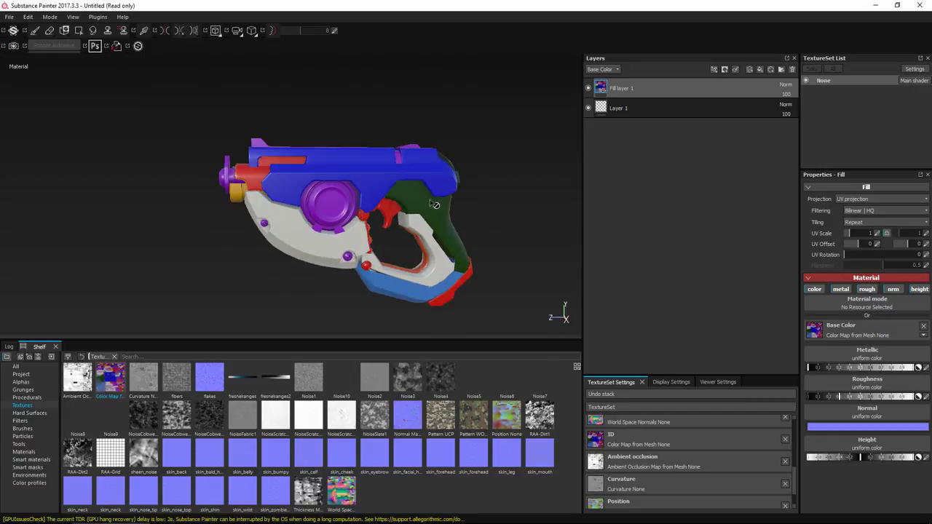
Step: Delete the fill layer holding the color map and shrink the shelf to enlarge the 3D viewport
click(793, 71)
alt+drag(382, 181, 386, 181)
alt+middle_drag(386, 181, 353, 166)
scroll(352, 166, up, 1)
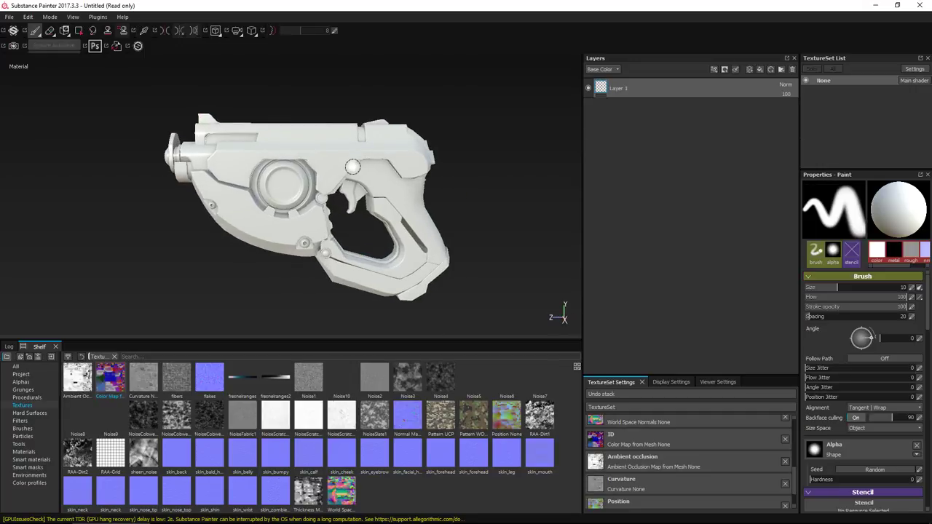
drag(397, 340, 397, 425)
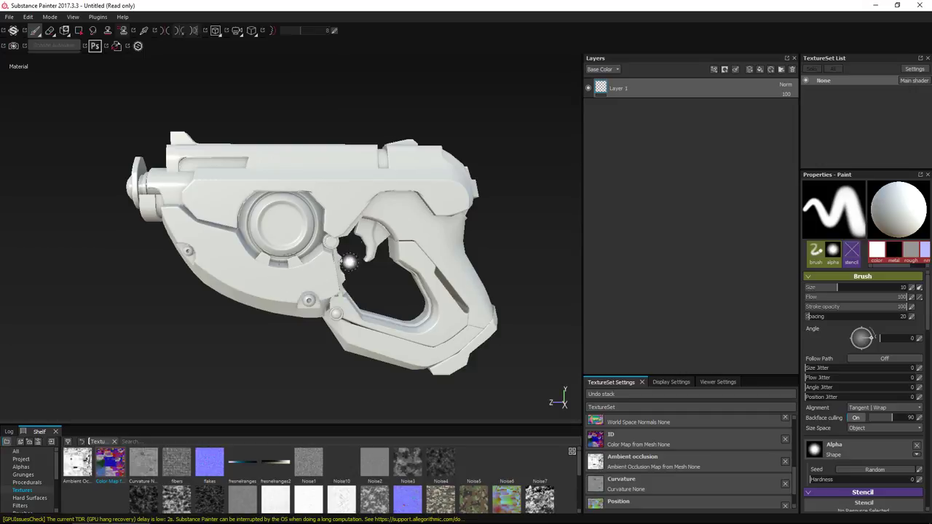
Step: Add two layer folders named WhitePlastic and DappledRubber above Layer 1
click(781, 70)
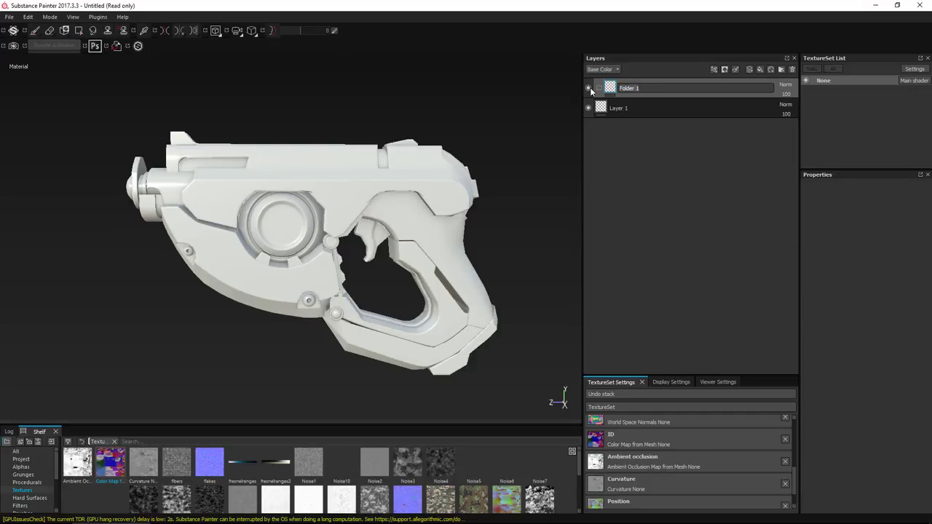
text(WhitePlastic)
key(Return)
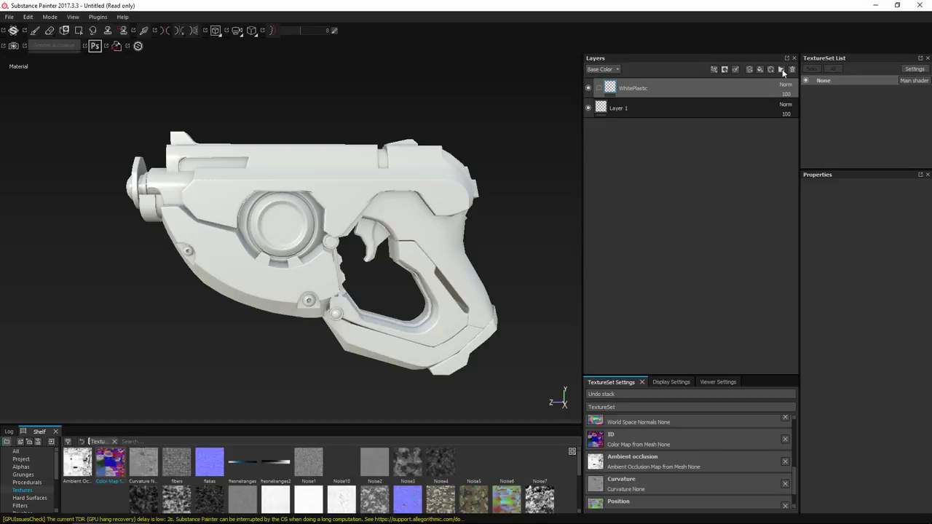
click(781, 69)
text(Dappled)
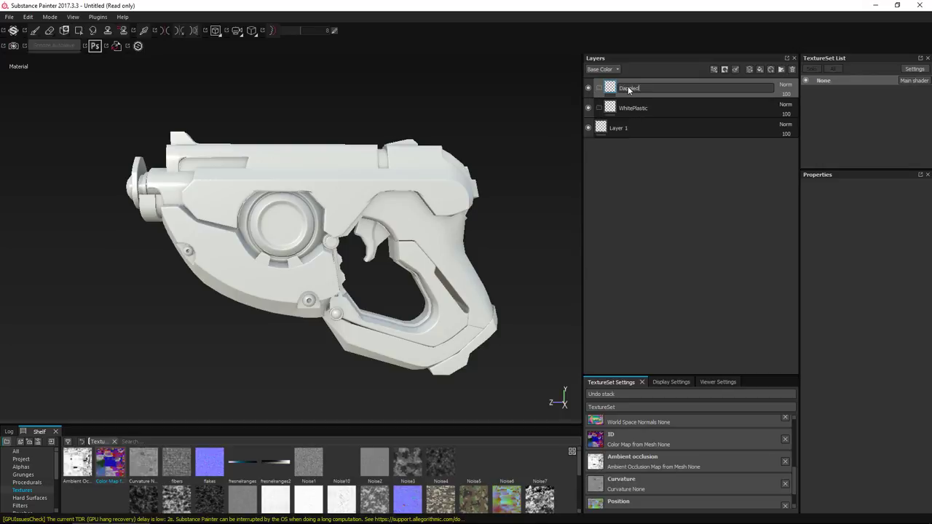
text(Rubber)
key(Return)
Step: Add two more layer folders named ShinyMetal and RoughMetal on top of the stack
click(781, 70)
double_click(624, 89)
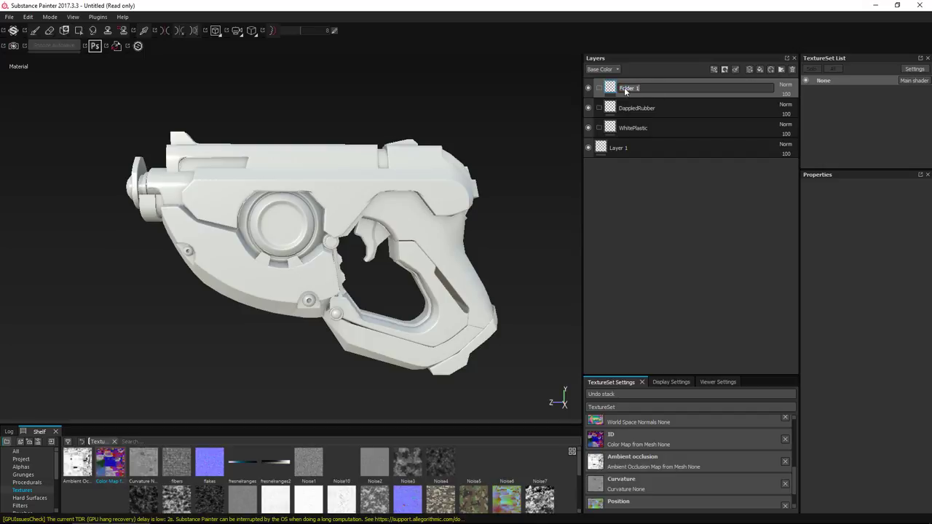
text(ShinyMetal)
key(Return)
click(780, 70)
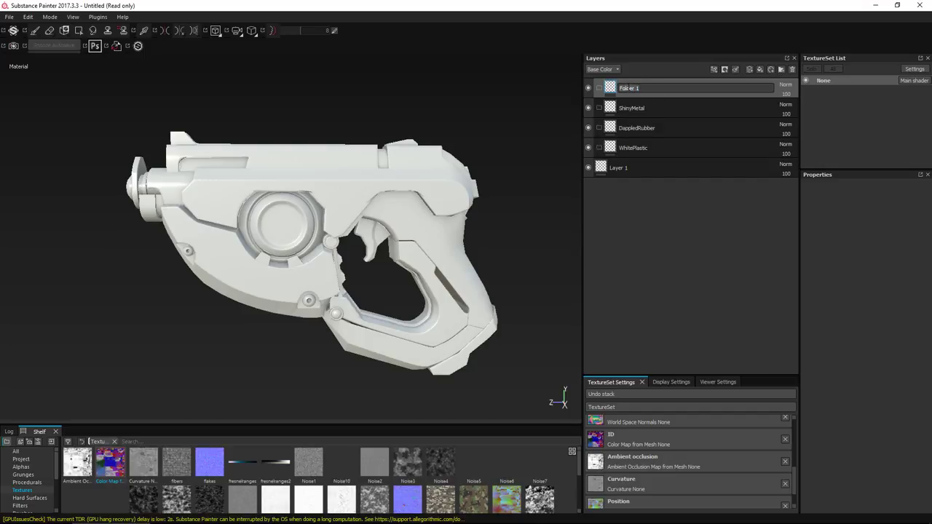
text(RoughMetal)
key(Return)
Step: Add a fill layer and place it inside the WhitePlastic folder
scroll(575, 182, up, 1)
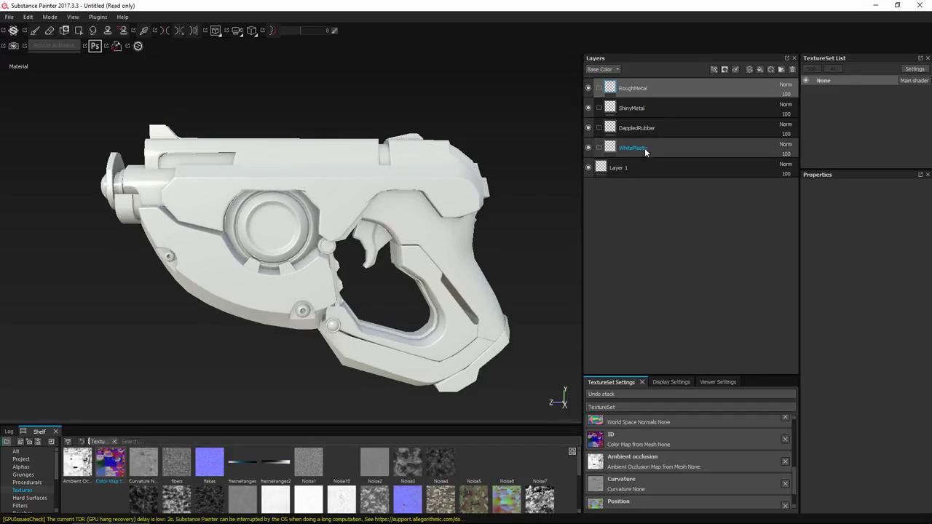
click(646, 150)
click(760, 70)
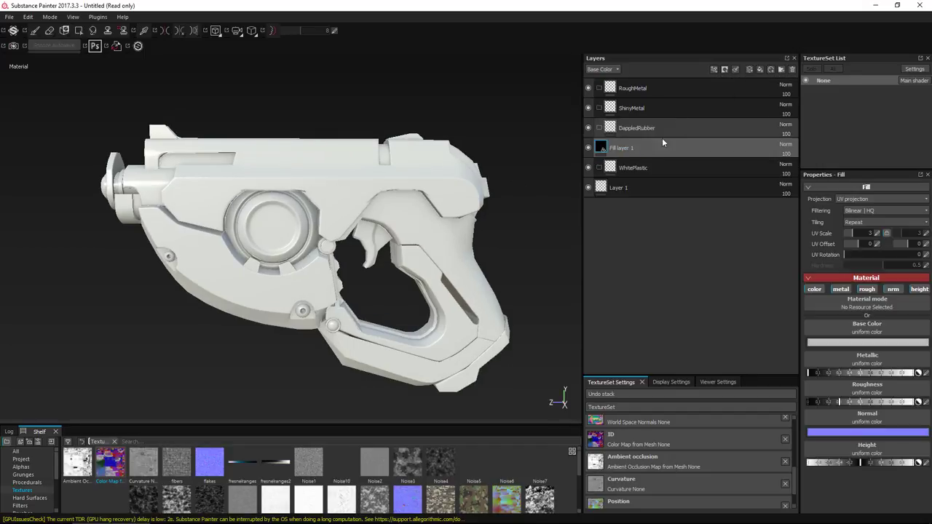
drag(636, 149, 629, 169)
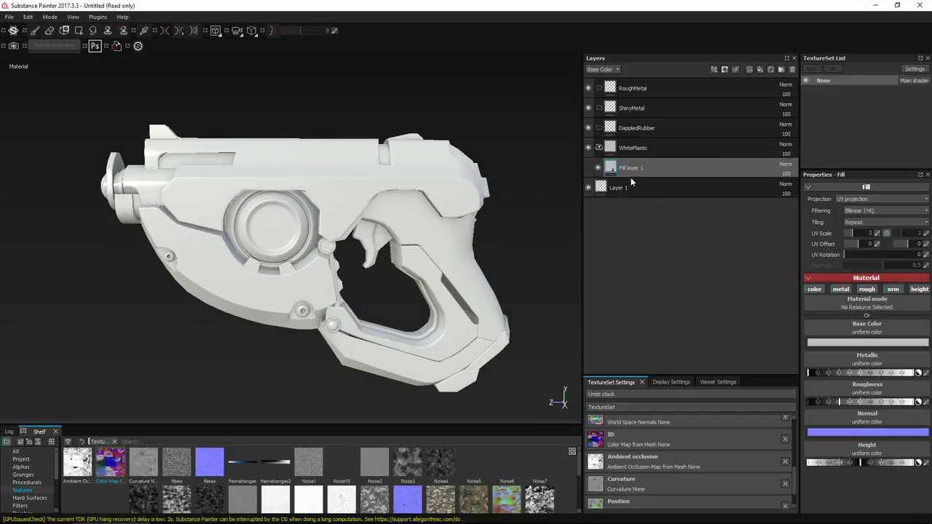
Step: Set the WhitePlastic fill layer's base color to a pale cream and view it on the gun
click(845, 340)
drag(840, 318, 785, 323)
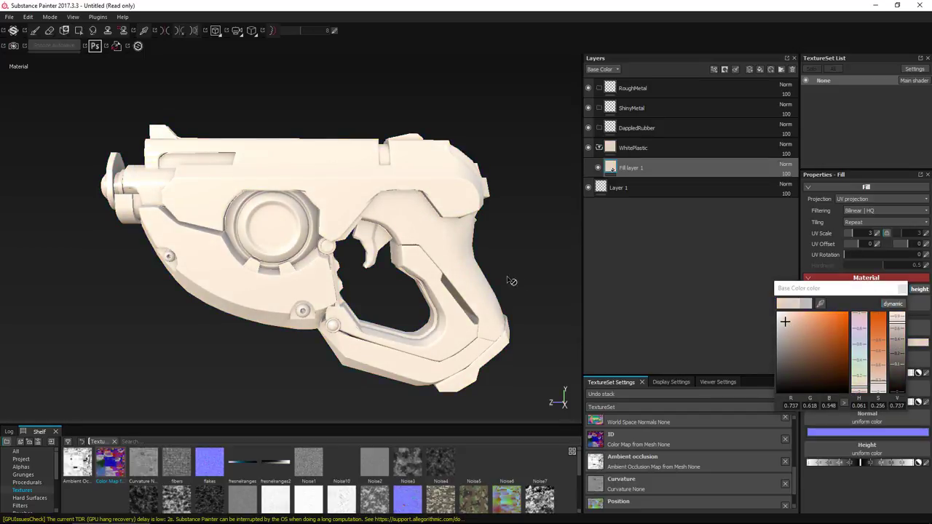
alt+drag(509, 280, 219, 243)
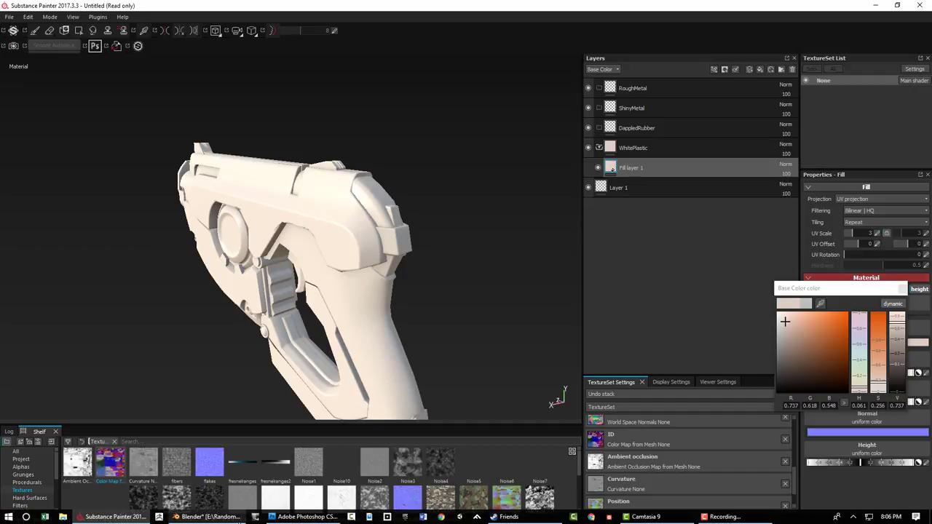
Step: Bring up DiagnolReference.jpg in Photoshop and arrange it side by side with Substance Painter
click(290, 517)
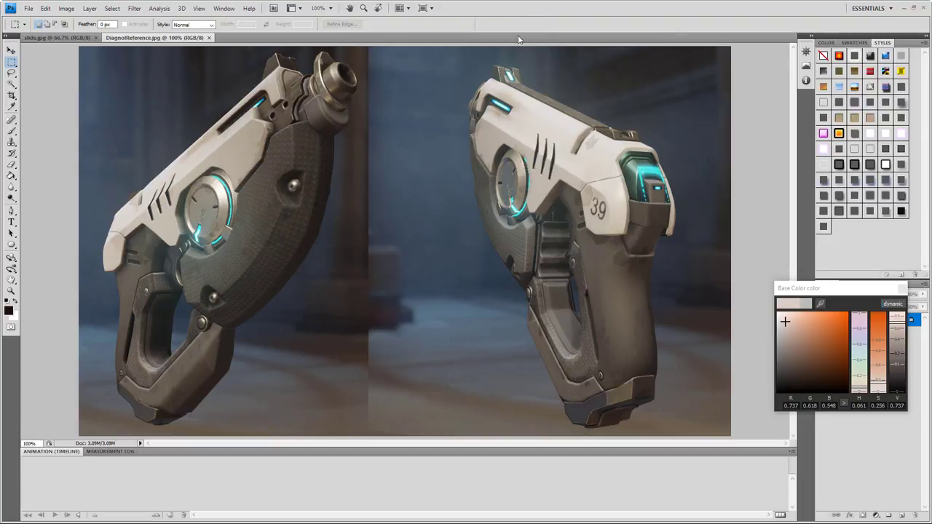
click(914, 8)
drag(555, 8, 799, 171)
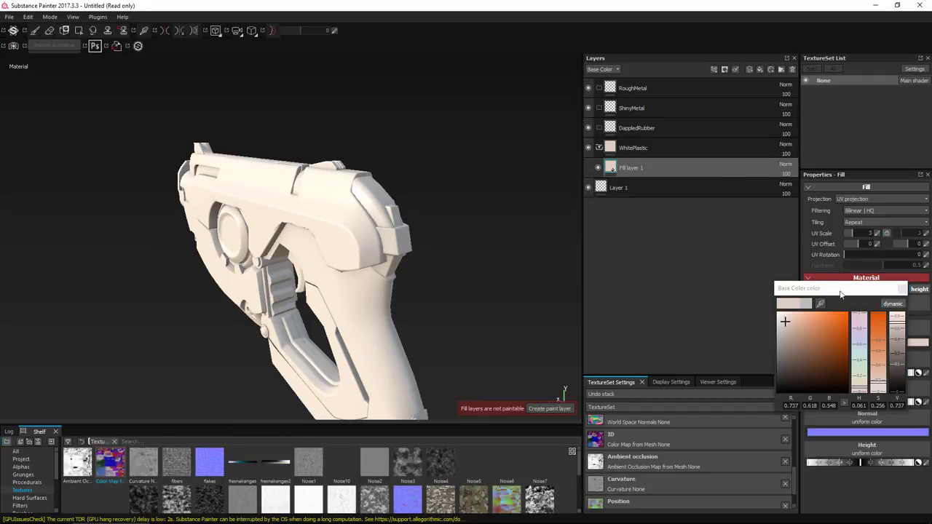
drag(841, 293, 322, 92)
click(319, 518)
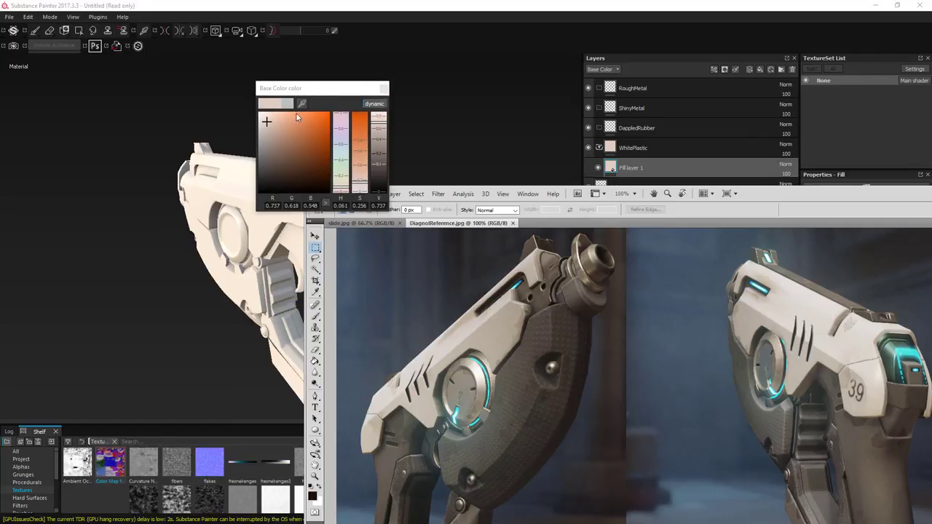
click(306, 92)
mouse_move(800, 6)
mouse_down()
mouse_move(394, 80)
mouse_move(2, 127)
mouse_move(1, 136)
mouse_up()
click(547, 195)
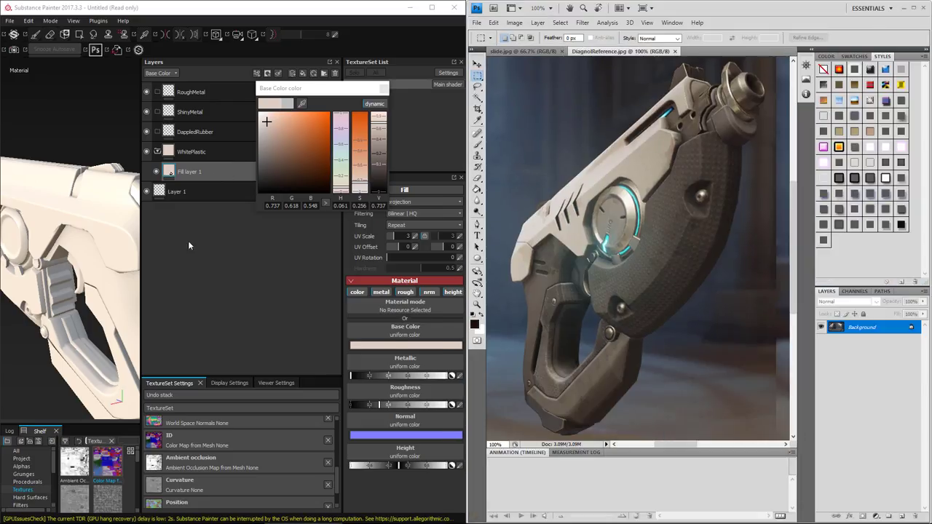
Step: Sample the WhitePlastic fill's base color from the reference gun's white shell and darken it slightly
click(302, 105)
drag(303, 105, 568, 228)
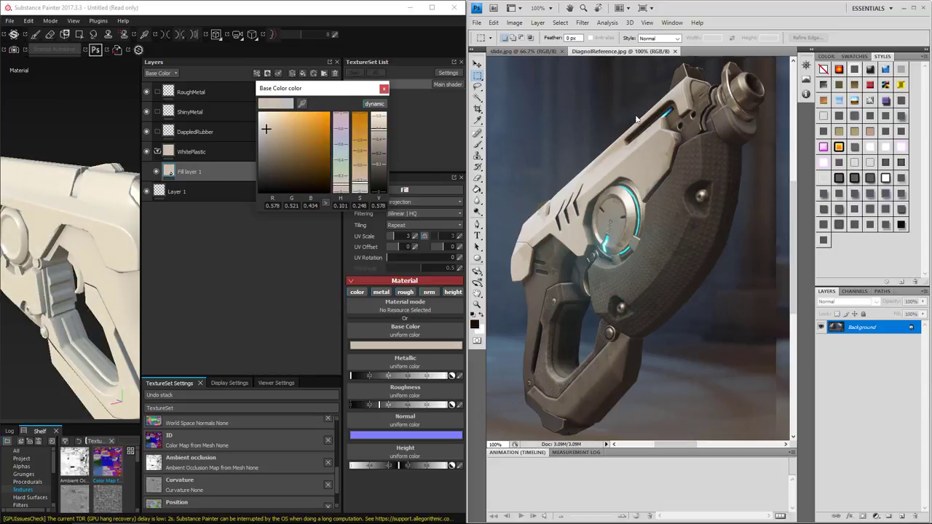
drag(264, 127, 265, 134)
click(385, 92)
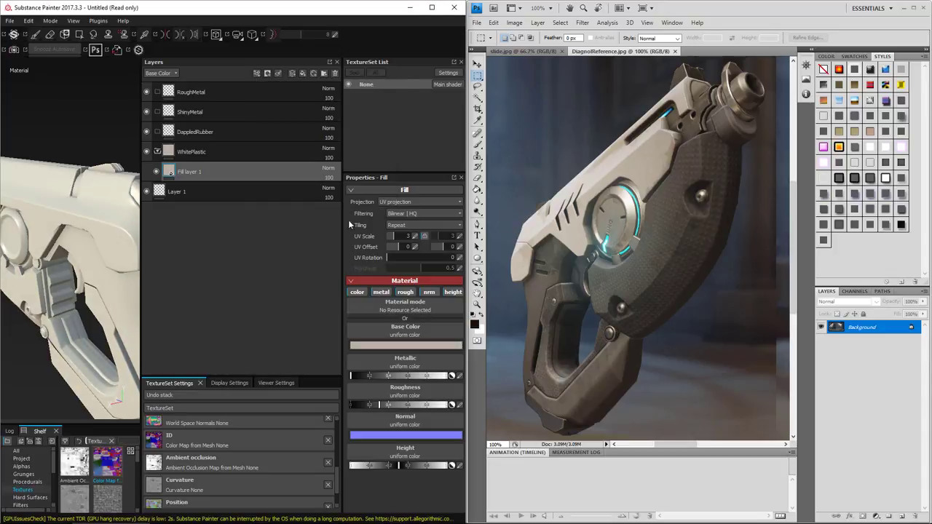
Step: Add a fill layer inside the DappledRubber folder and sample its base color from the reference gun's dark textured panel
click(234, 135)
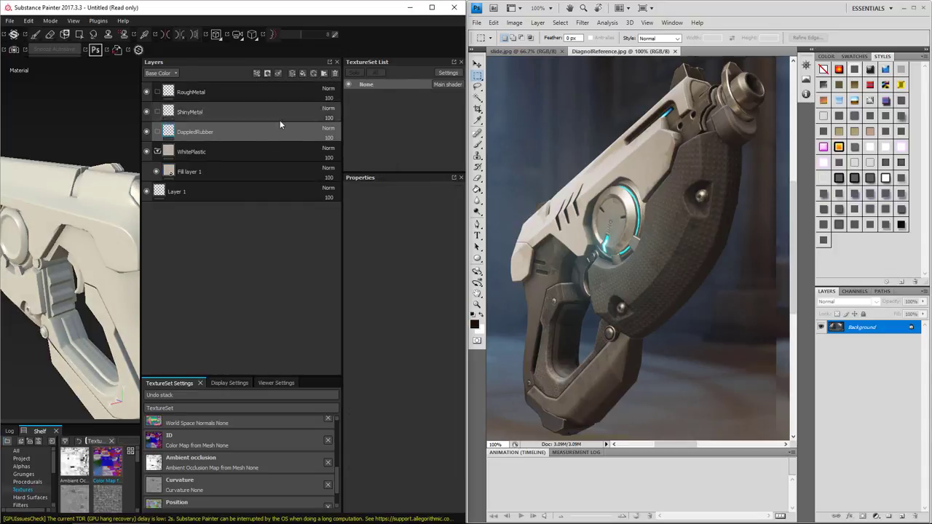
click(302, 74)
drag(202, 131, 204, 153)
click(401, 347)
drag(373, 303, 646, 279)
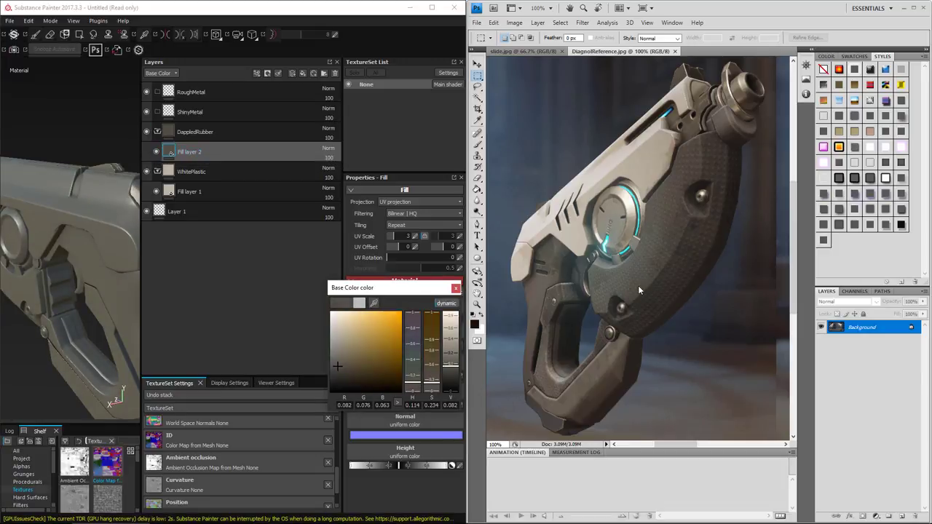
right_click(224, 149)
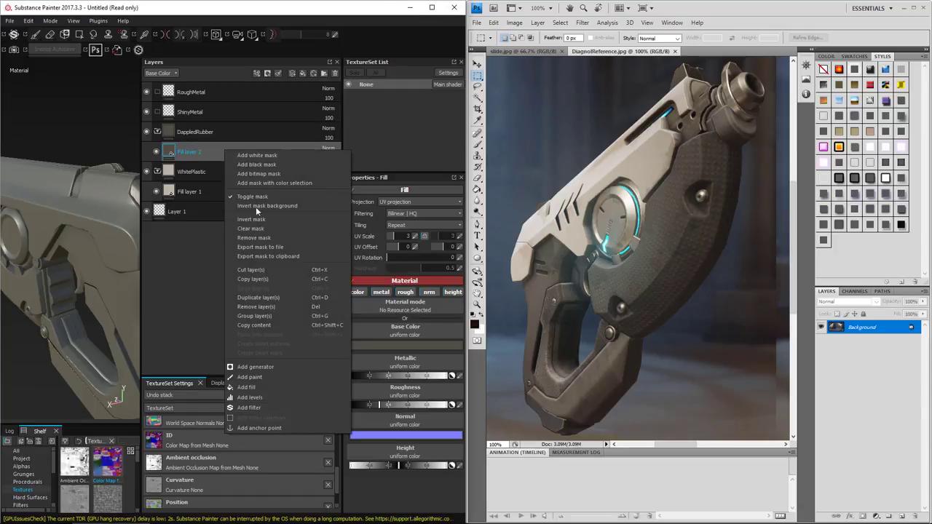
click(267, 297)
drag(197, 146, 214, 112)
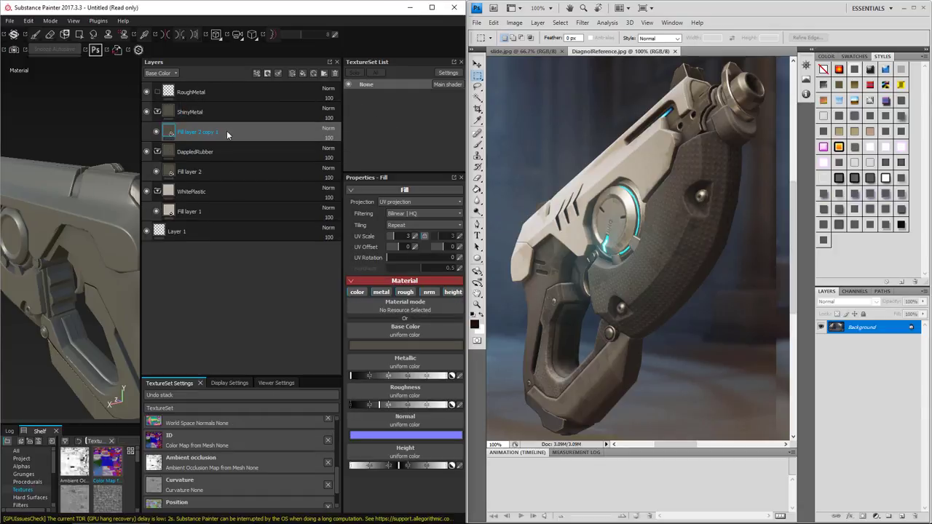
key(Delete)
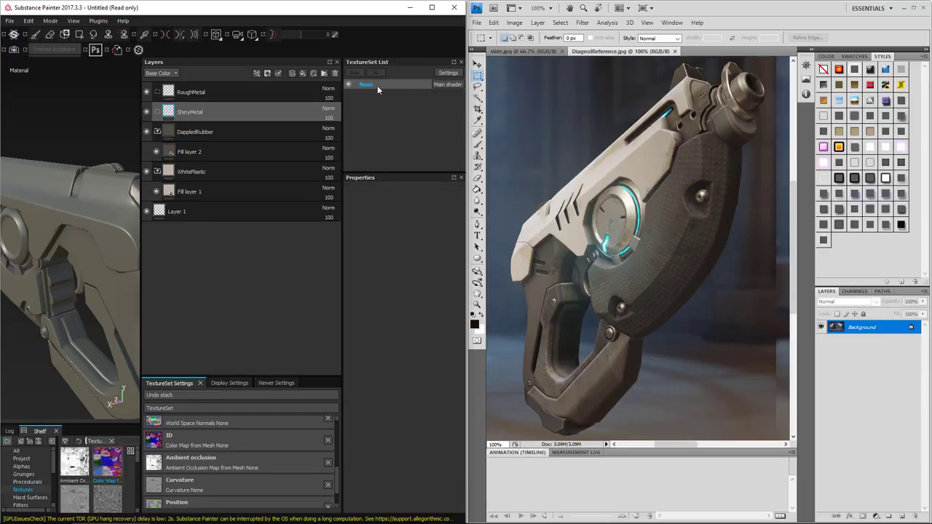
Step: Add a fill layer inside the ShinyMetal folder, sample its base color from the reference gun's metal barrel and lighten it
click(302, 73)
drag(198, 112, 209, 133)
click(410, 346)
drag(385, 306, 729, 104)
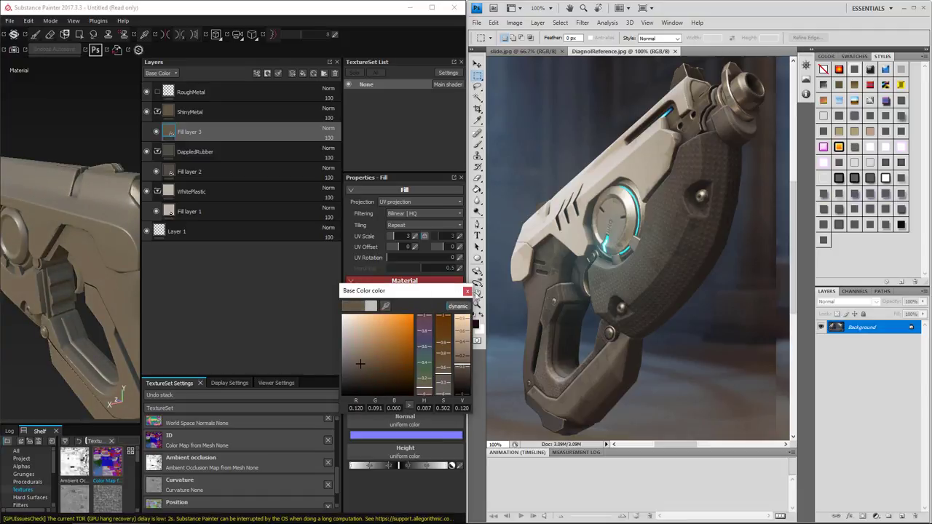
click(356, 354)
click(468, 292)
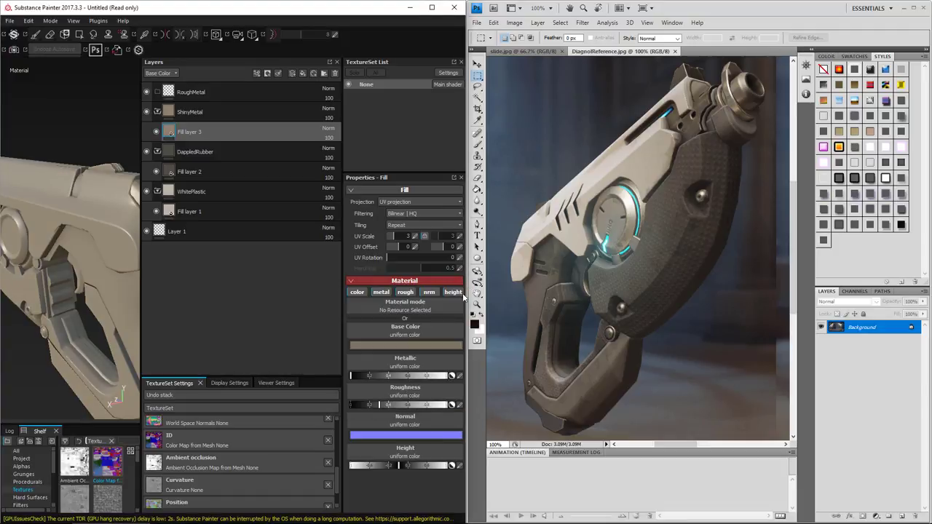
Step: Raise the ShinyMetal fill's metallic to nearly full, increase its roughness slightly, and lighten its base color to RGB 0.549, 0.492, 0.430
drag(364, 377, 516, 362)
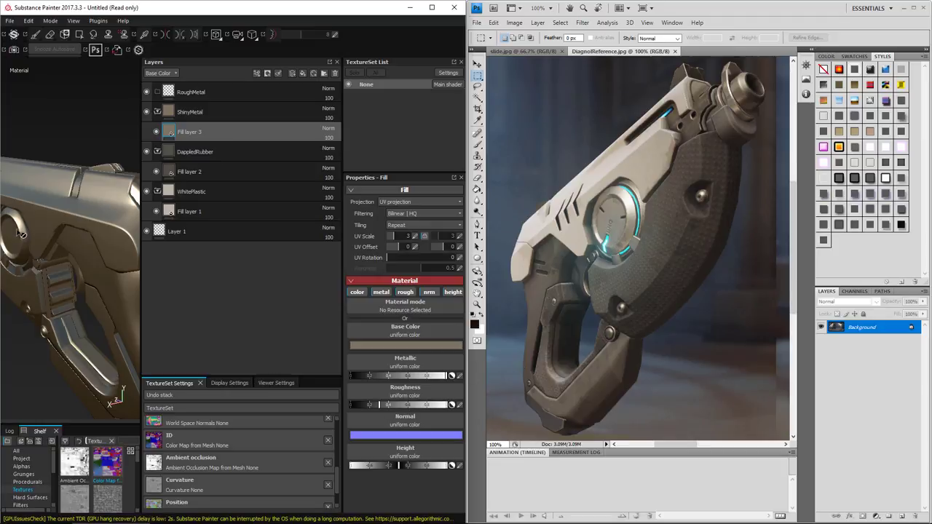
drag(380, 405, 388, 407)
click(389, 347)
drag(357, 344, 348, 333)
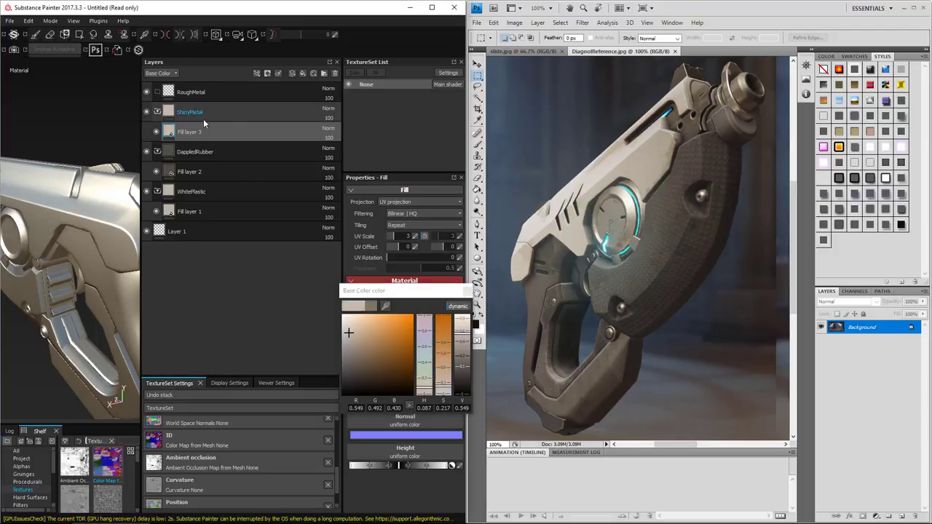
Step: Duplicate the ShinyMetal fill layer and move the copy into the RoughMetal folder
right_click(215, 134)
click(255, 280)
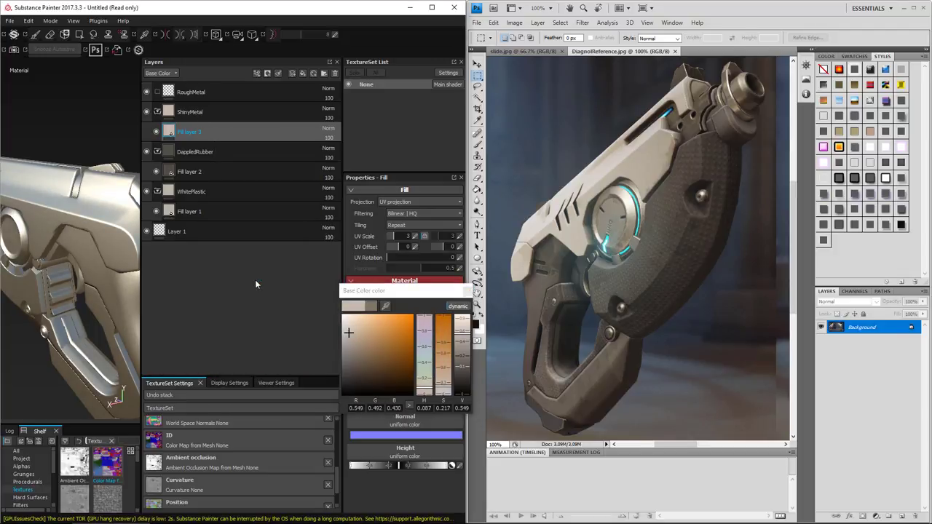
drag(228, 132, 230, 93)
Step: Darken the RoughMetal fill's base color to RGB 0.331, 0.273, 0.209 and raise its roughness slightly
click(394, 345)
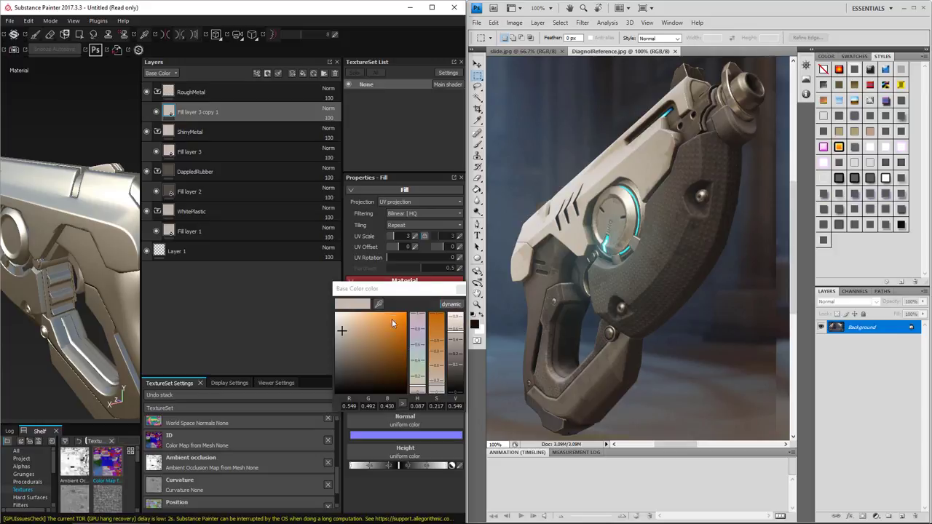
click(340, 336)
click(404, 488)
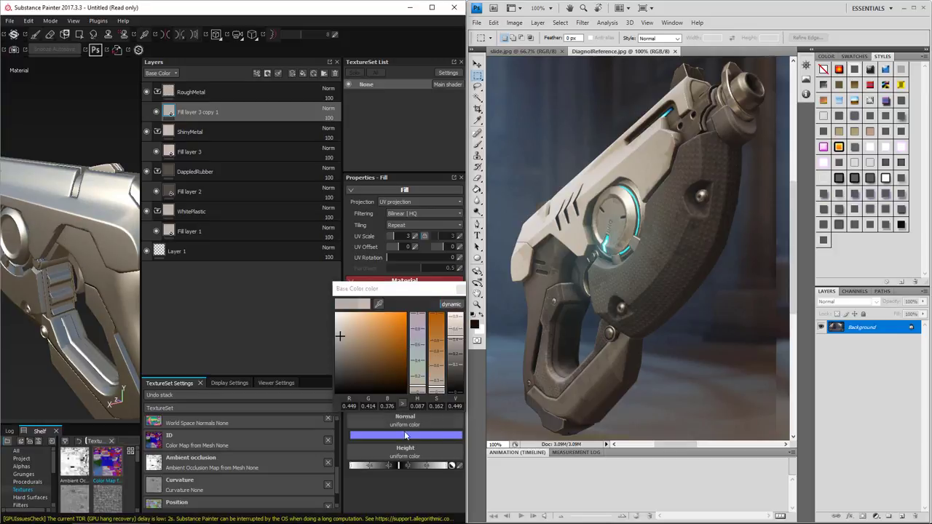
click(461, 289)
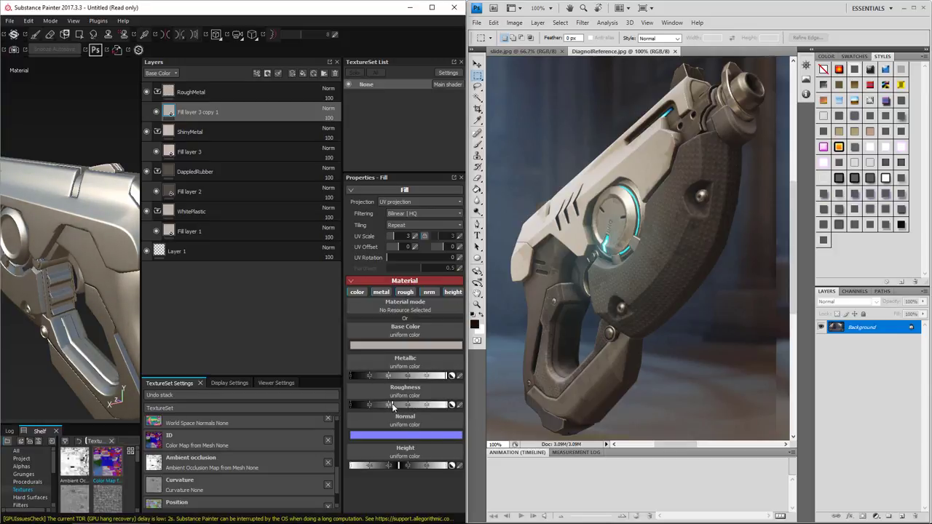
click(396, 348)
click(346, 340)
click(348, 343)
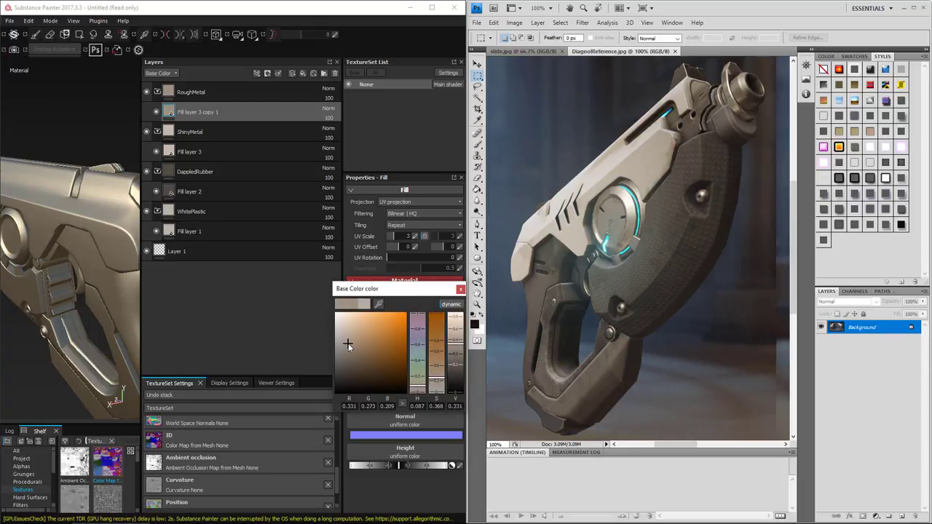
click(241, 273)
click(461, 290)
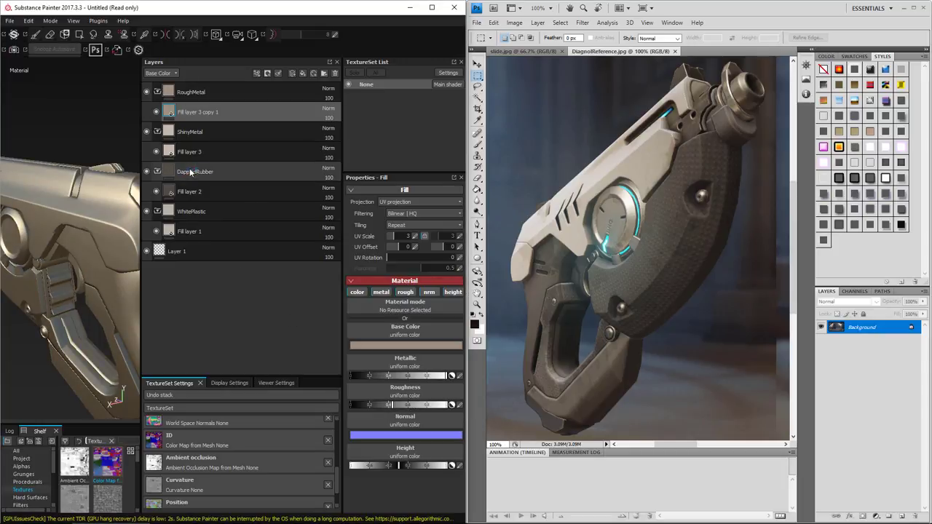
Step: Maximize Substance Painter and mask the RoughMetal folder by color selection, picking the red ID color on the gun
right_click(212, 91)
click(432, 7)
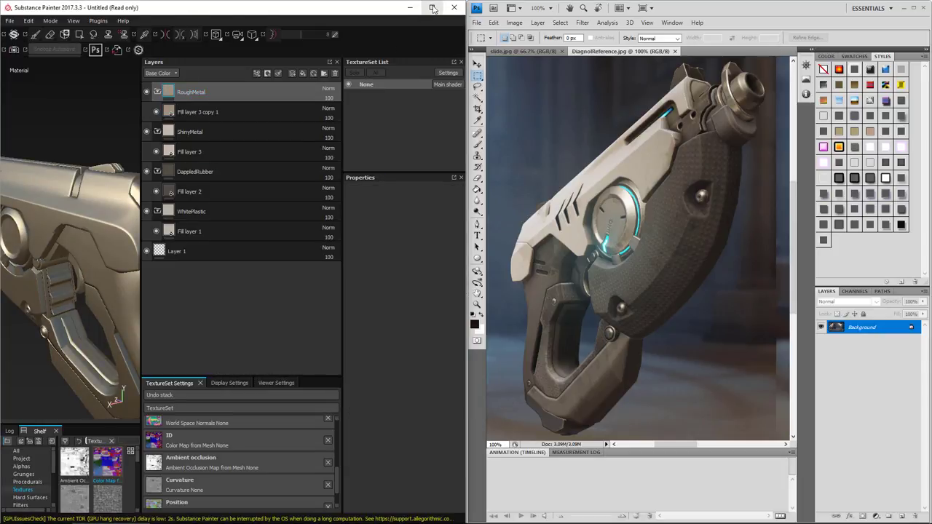
click(432, 7)
right_click(705, 86)
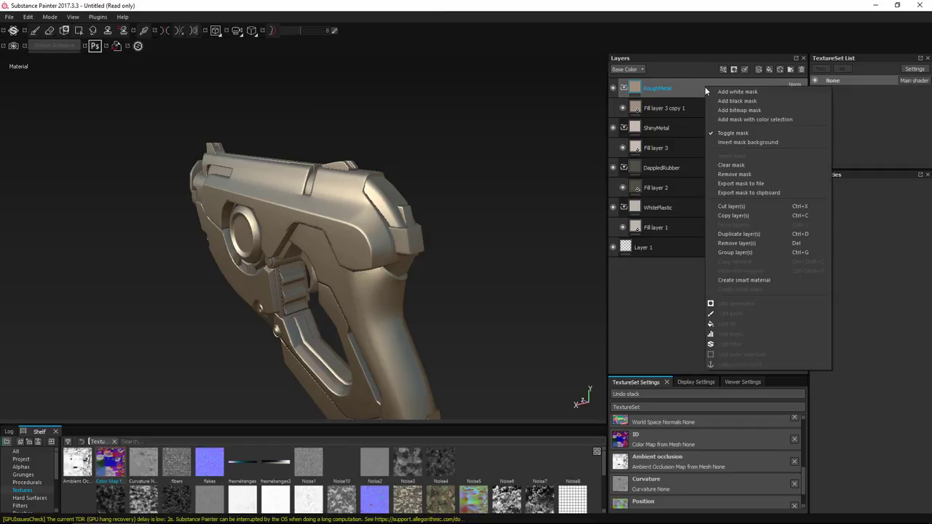
click(743, 119)
click(901, 265)
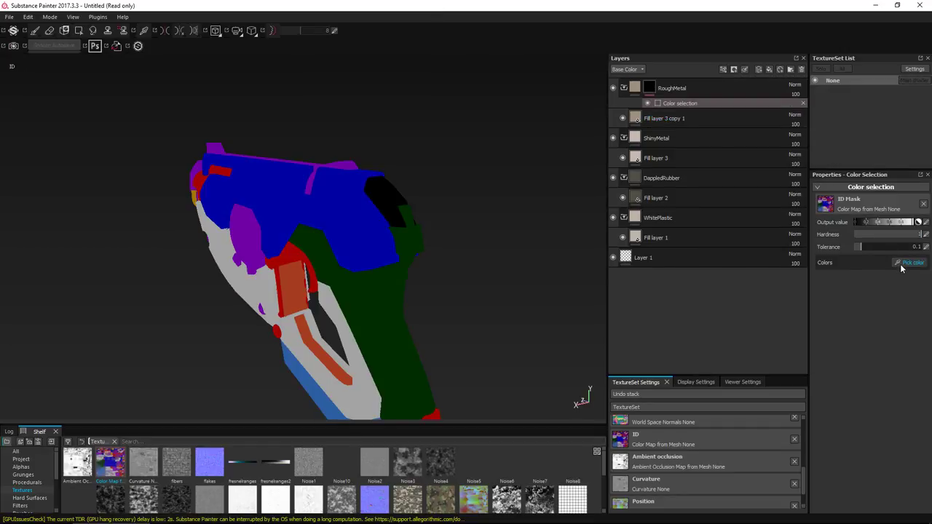
click(324, 266)
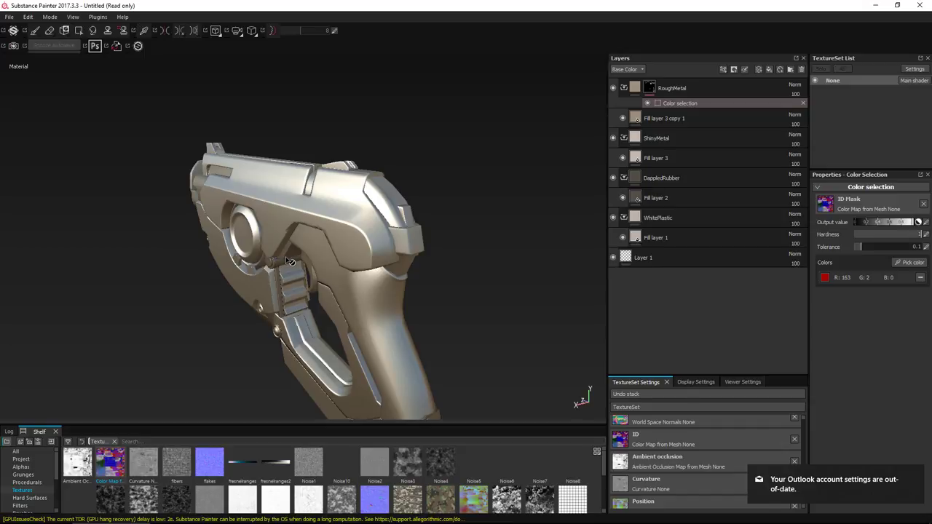
alt+drag(309, 260, 399, 214)
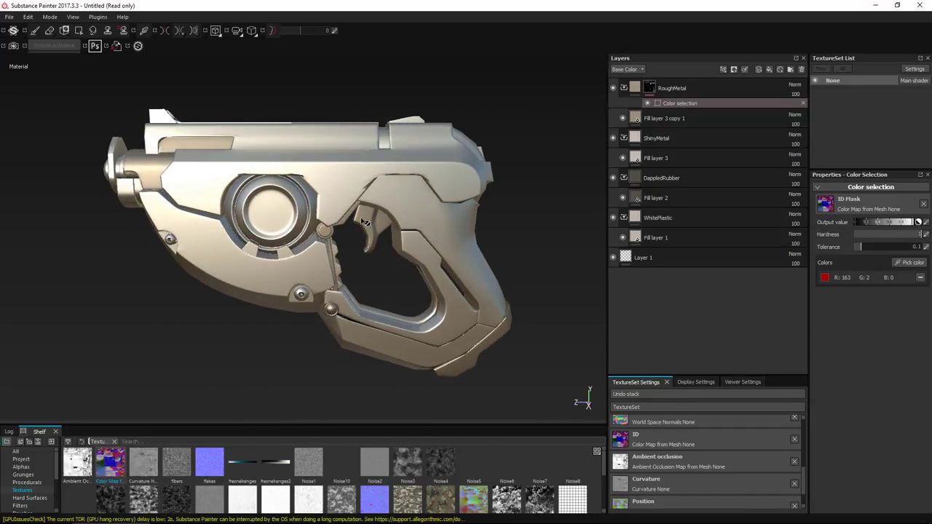
Step: Mask the ShinyMetal folder by color selection, picking the purple ID color of the round side disc
click(659, 141)
right_click(704, 139)
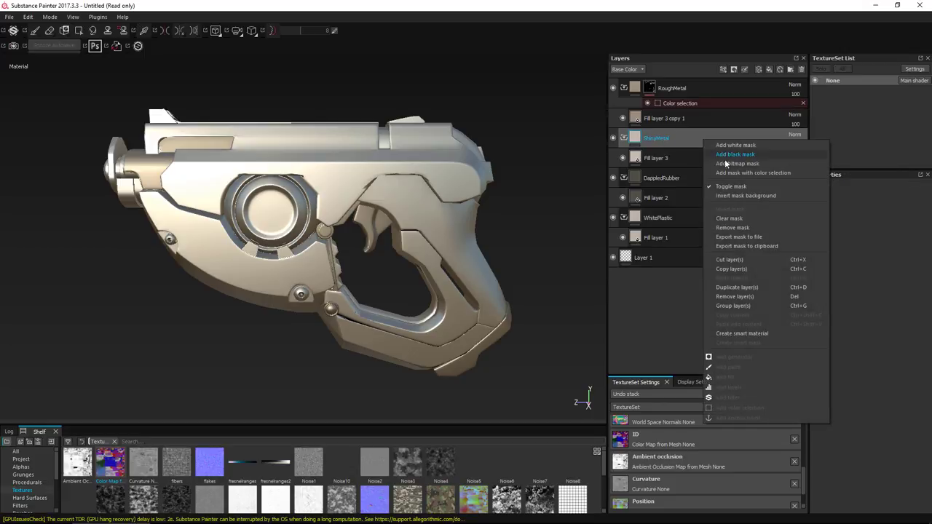
click(751, 174)
click(911, 264)
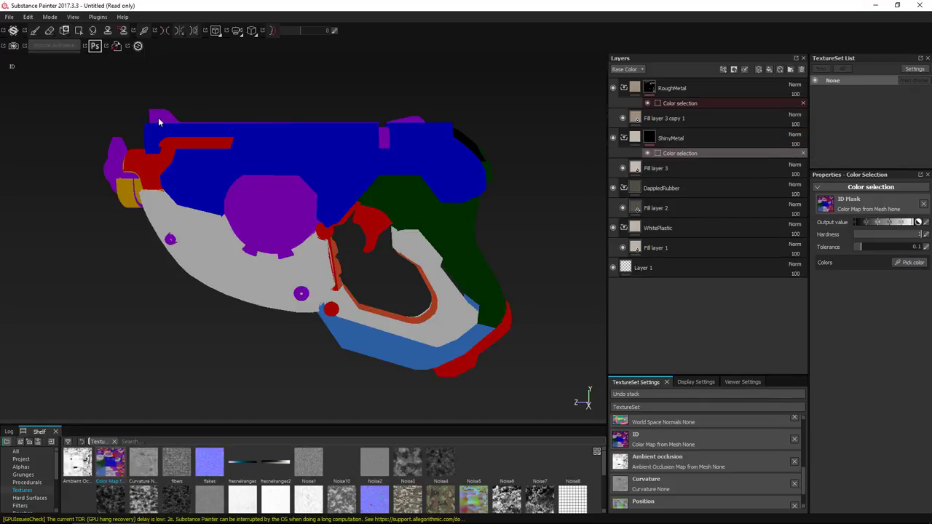
click(261, 205)
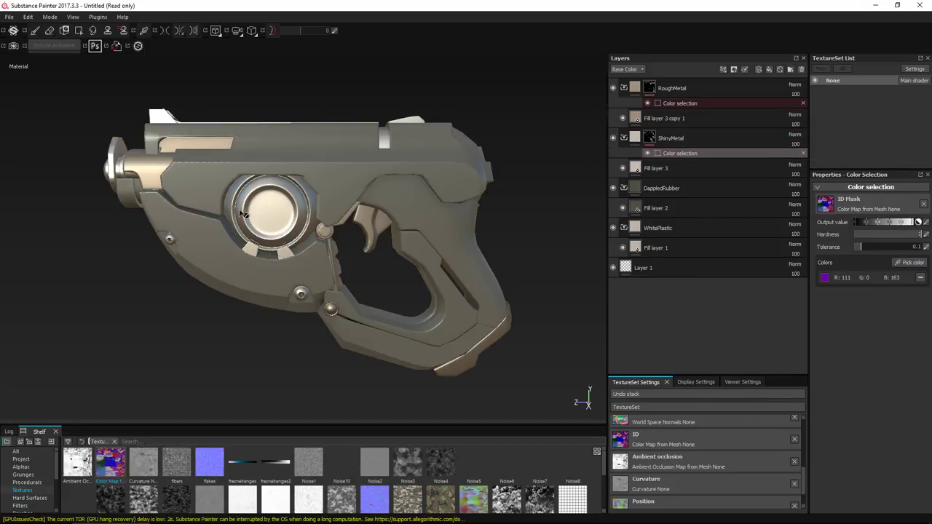
alt+drag(310, 215, 400, 255)
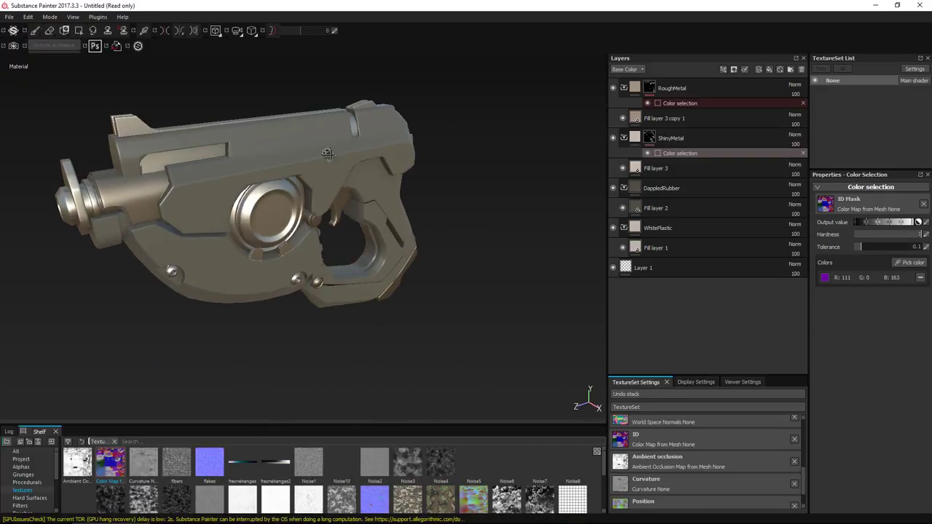
alt+drag(328, 153, 217, 137)
Step: Mask the DappledRubber folder by color selection, picking the light grey ID color of the curved lower panel
click(669, 190)
right_click(669, 189)
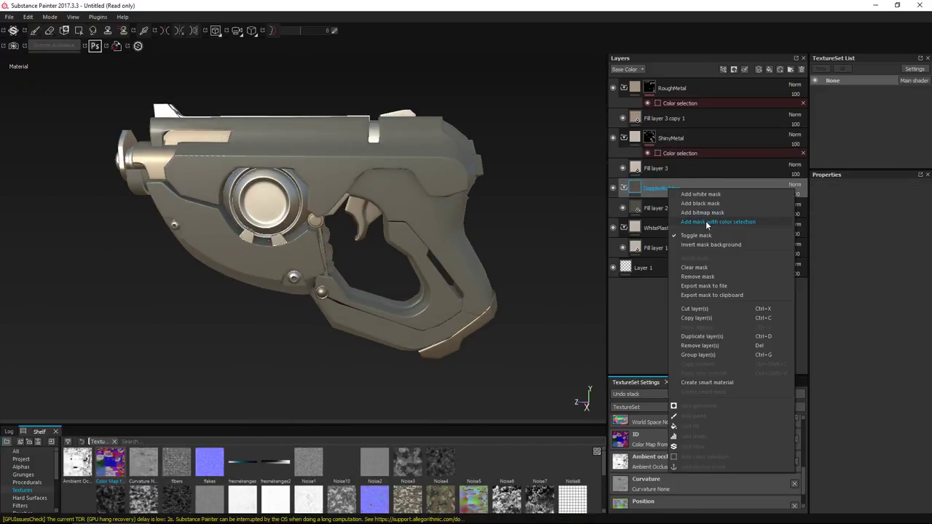
click(705, 221)
click(909, 263)
click(300, 253)
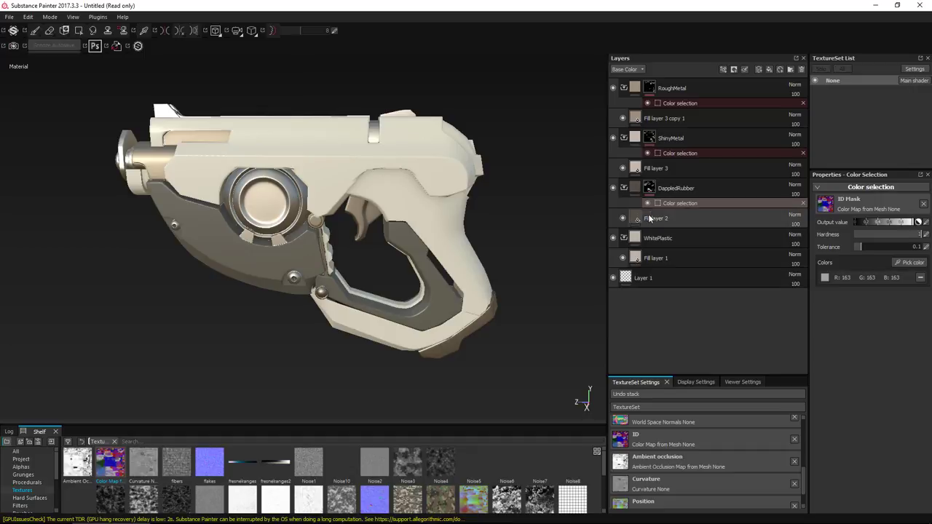
Step: Mask the WhitePlastic folder by color selection, picking the dark blue ID color of the gun's upper shell
click(663, 239)
right_click(663, 238)
click(699, 271)
click(908, 262)
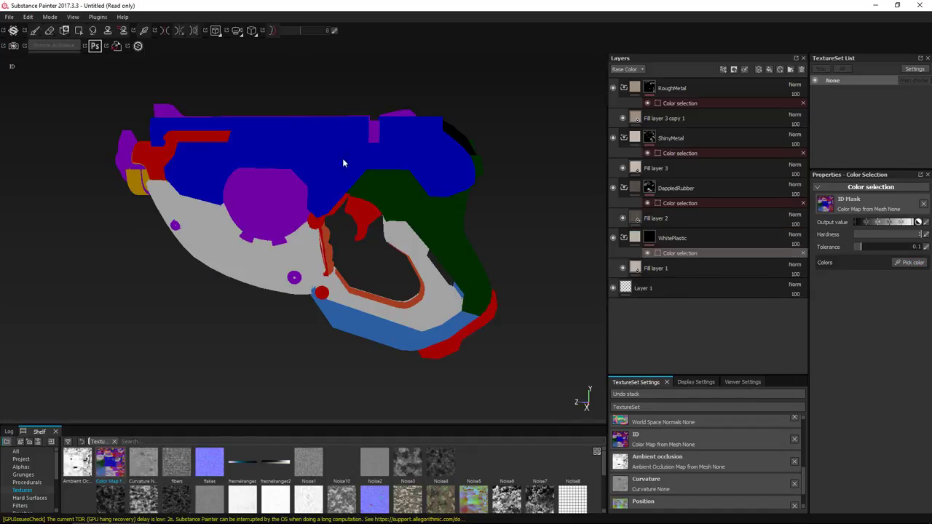
click(343, 163)
scroll(364, 214, down, 2)
alt+drag(325, 227, 405, 244)
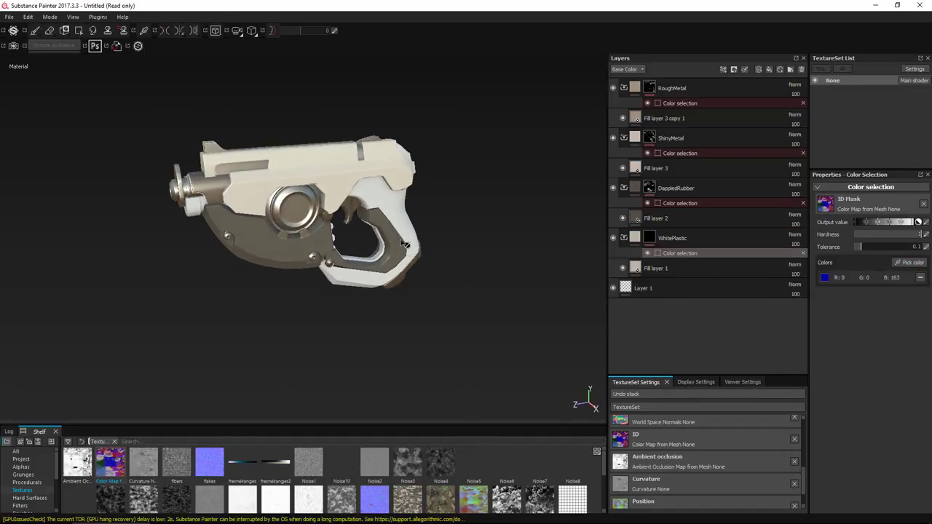
Step: Add a paint effect to the RoughMetal folder's mask above its color selection
alt+drag(310, 212, 281, 218)
scroll(298, 214, up, 3)
scroll(288, 245, up, 2)
scroll(289, 244, up, 2)
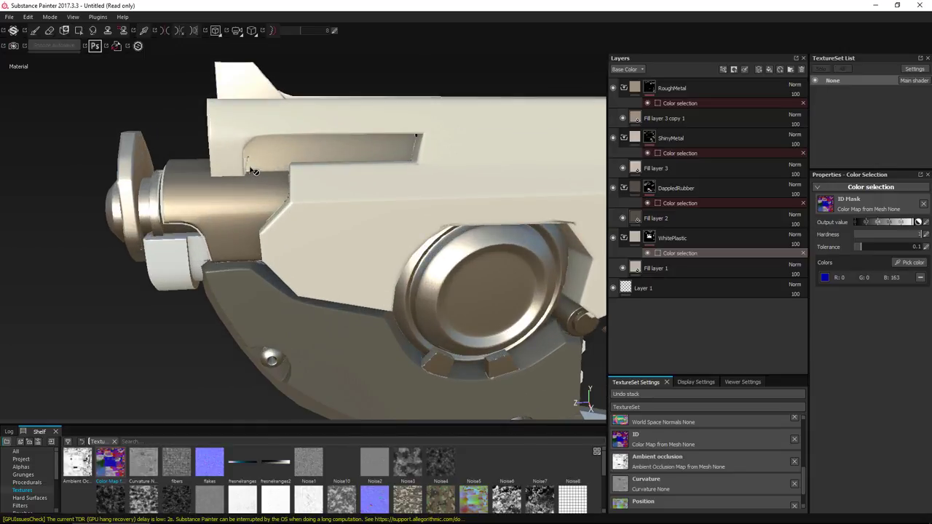
scroll(266, 179, down, 1)
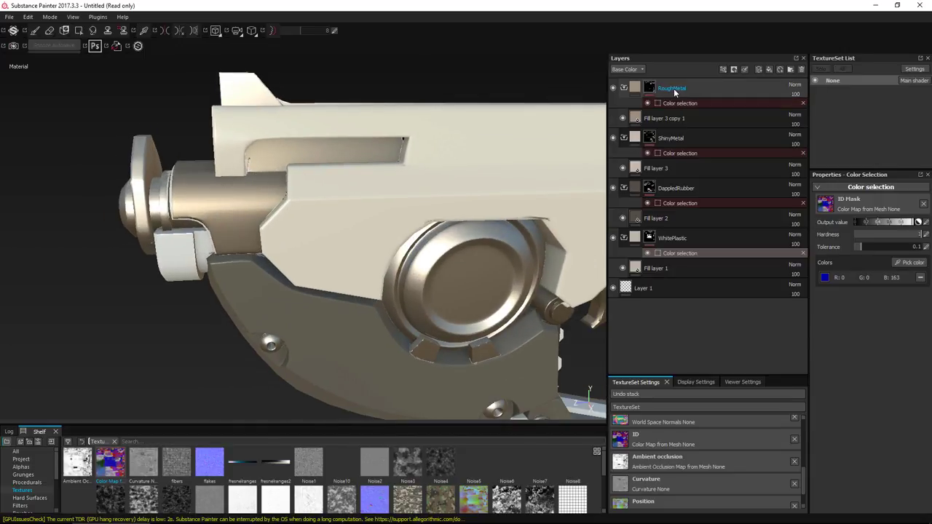
click(672, 89)
right_click(671, 88)
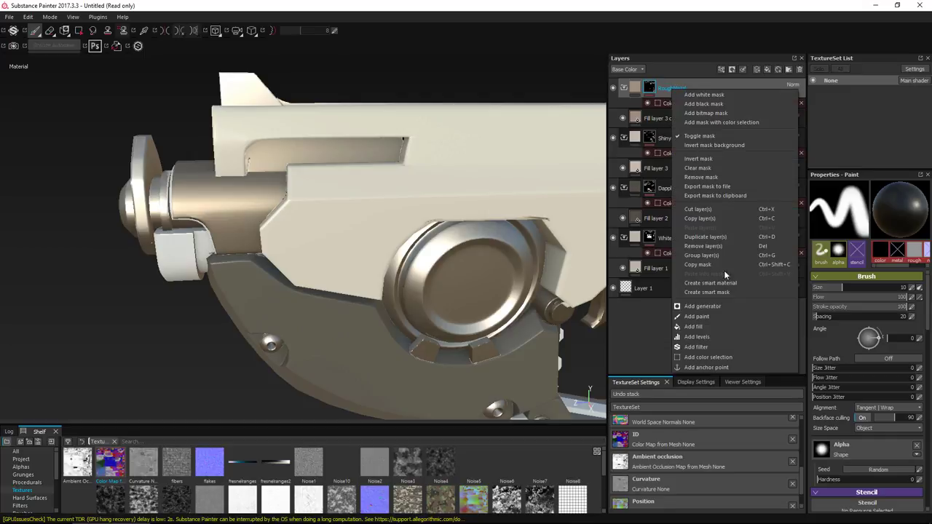
click(652, 88)
right_click(652, 89)
click(679, 315)
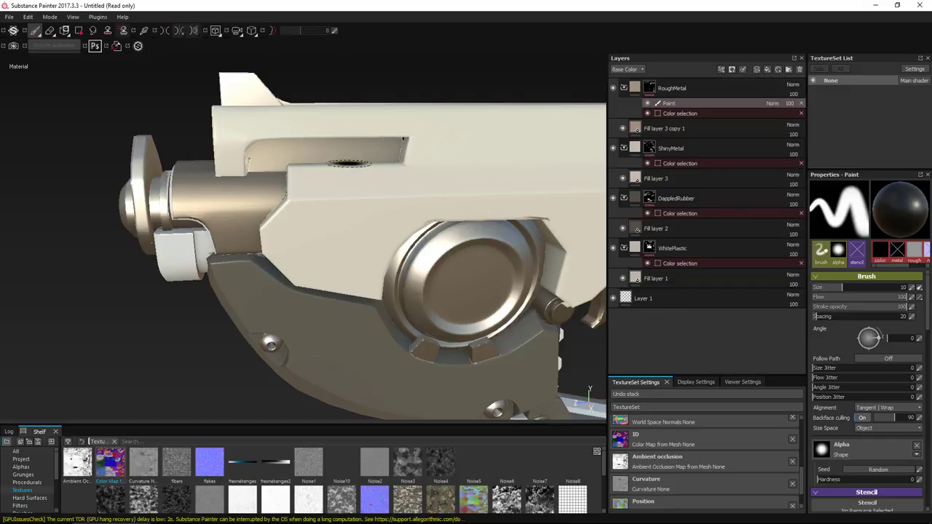
Step: Switch to the Polygon Fill tool for the RoughMetal mask's paint effect and set it to mesh fill mode
click(79, 31)
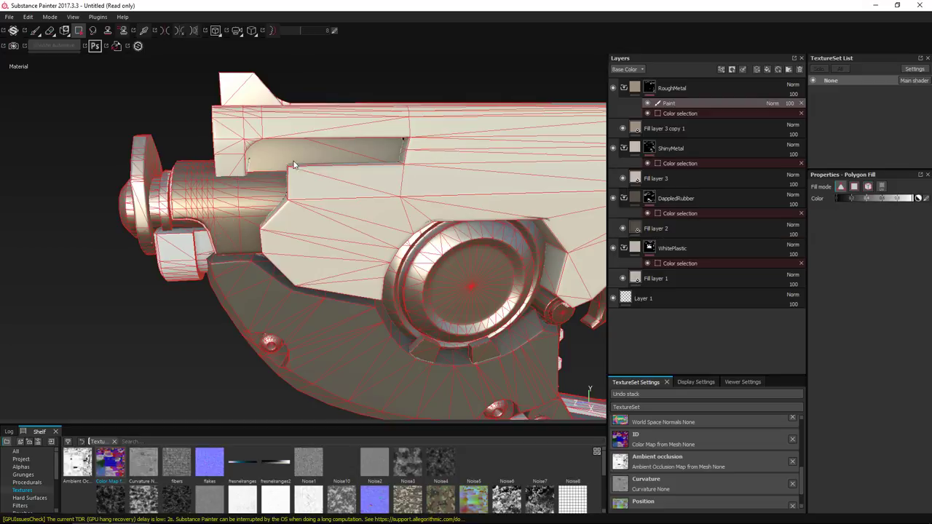
mouse_move(306, 233)
alt+mouse_down()
mouse_move(173, 206)
mouse_move(202, 239)
mouse_move(225, 209)
alt+mouse_up()
mouse_move(274, 168)
alt+mouse_down()
mouse_move(444, 182)
mouse_move(359, 177)
alt+mouse_up()
alt+middle_drag(360, 177, 294, 185)
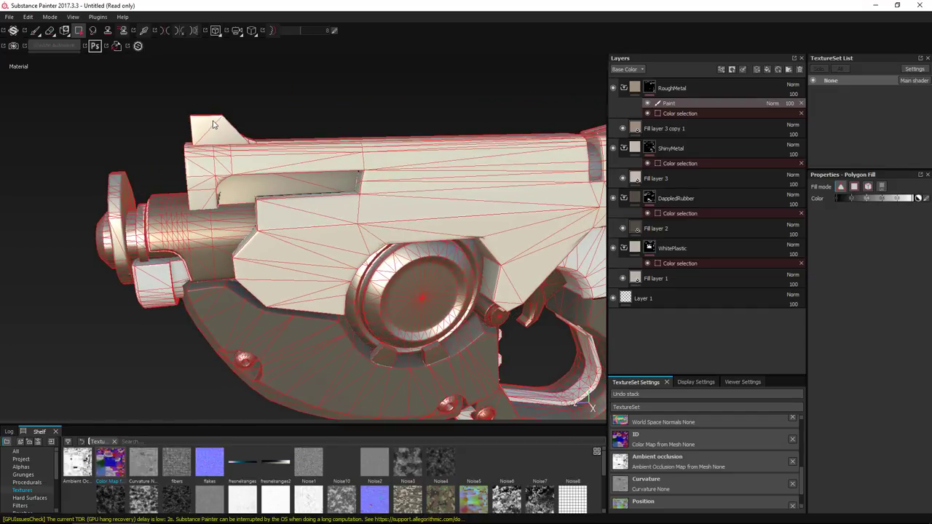
key(1)
click(79, 32)
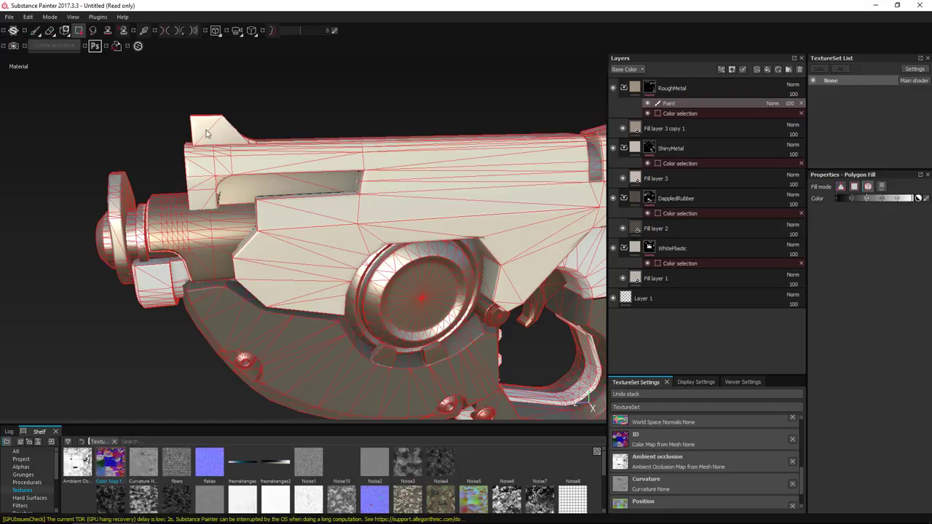
Step: Try a mesh fill on the narrow recessed band in the gun's upper shell, and undo it
alt+drag(267, 158, 297, 163)
click(343, 243)
key(ctrl+z)
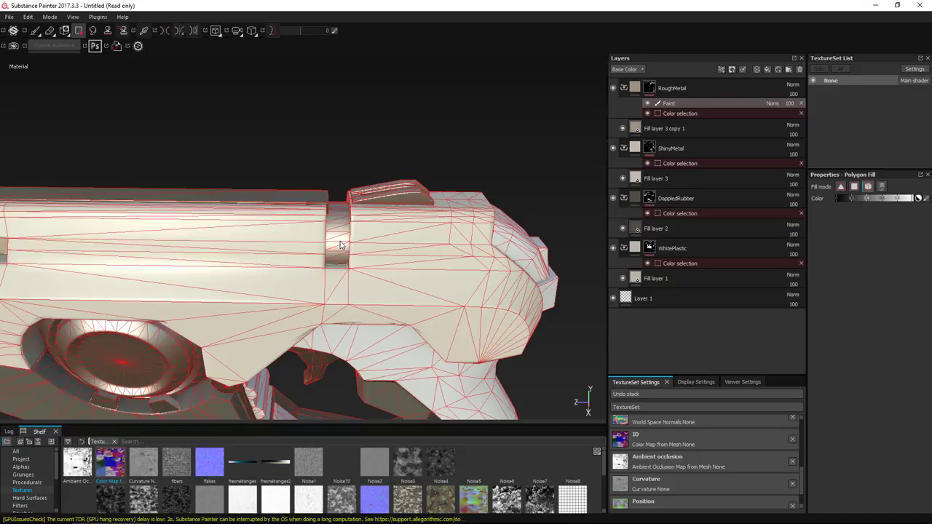
alt+drag(340, 246, 369, 163)
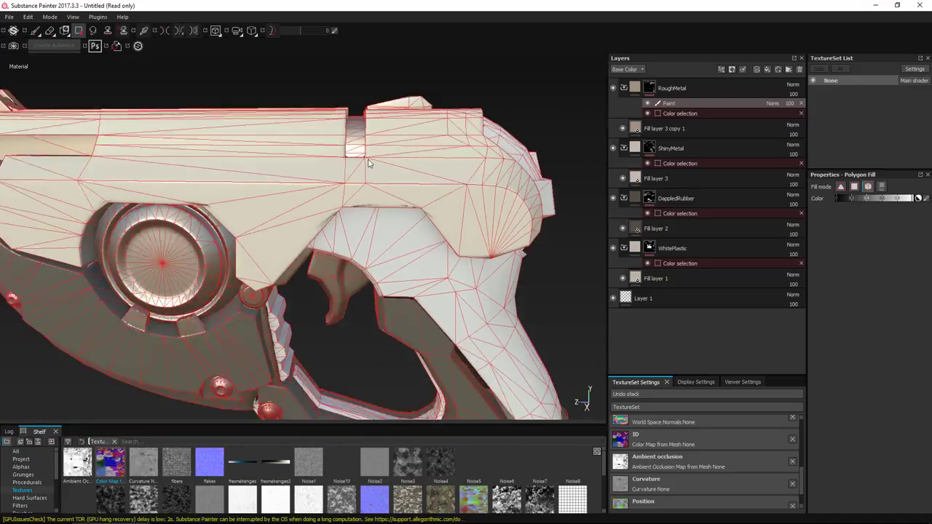
Step: Switch from the Polygon Fill tool to the Paint brush tool
alt+right_drag(369, 164, 260, 177)
alt+middle_drag(260, 177, 292, 139)
scroll(294, 140, up, 2)
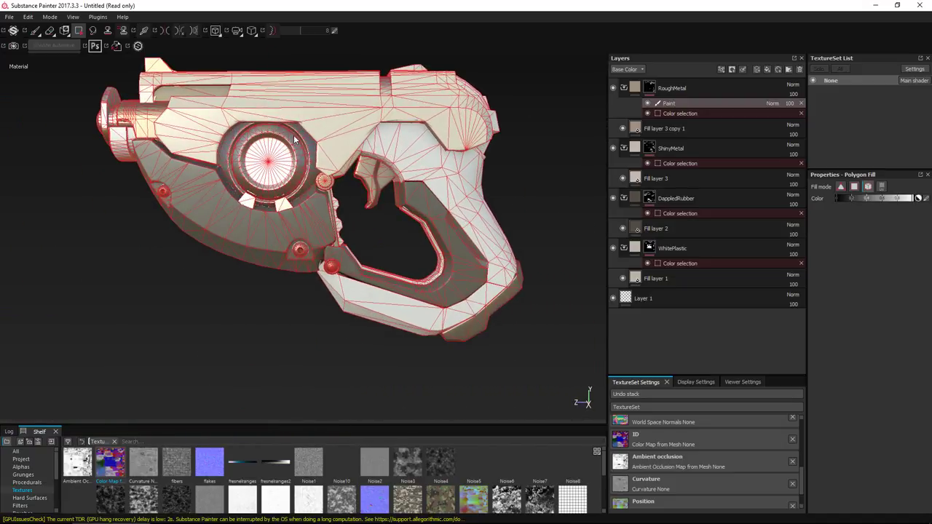
click(37, 32)
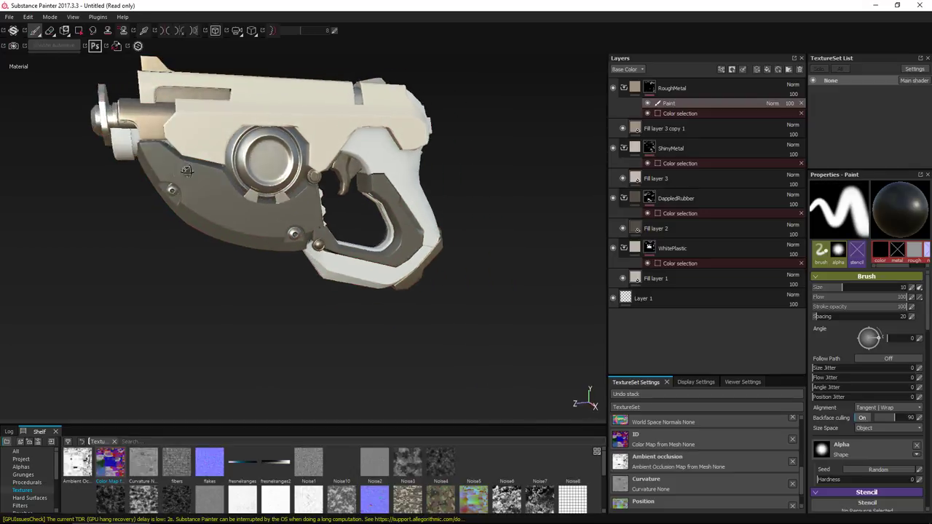
Step: Move the DappledRubber folder below the WhitePlastic folder in the layer stack
mouse_move(182, 190)
alt+mouse_down()
mouse_move(267, 199)
mouse_move(182, 188)
mouse_move(182, 159)
alt+mouse_up()
scroll(212, 197, up, 5)
scroll(164, 179, up, 2)
alt+drag(296, 241, 132, 218)
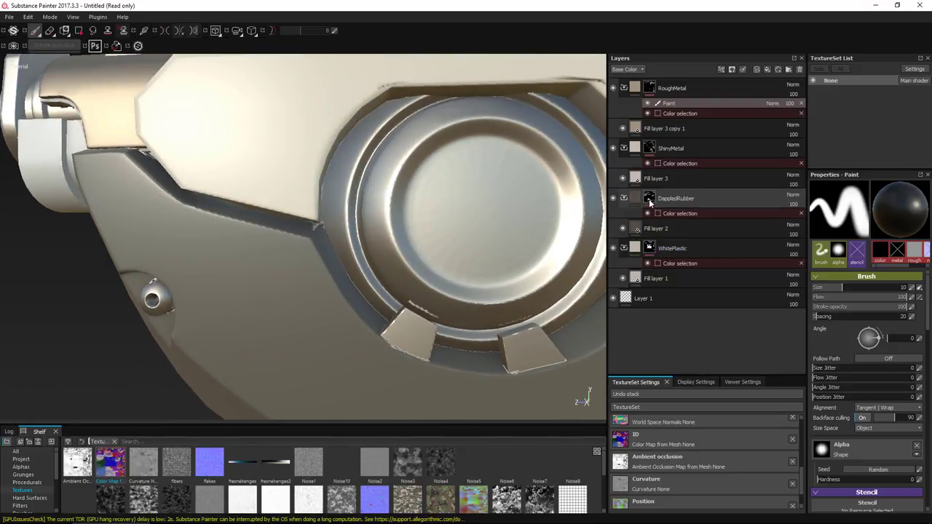
scroll(479, 268, down, 5)
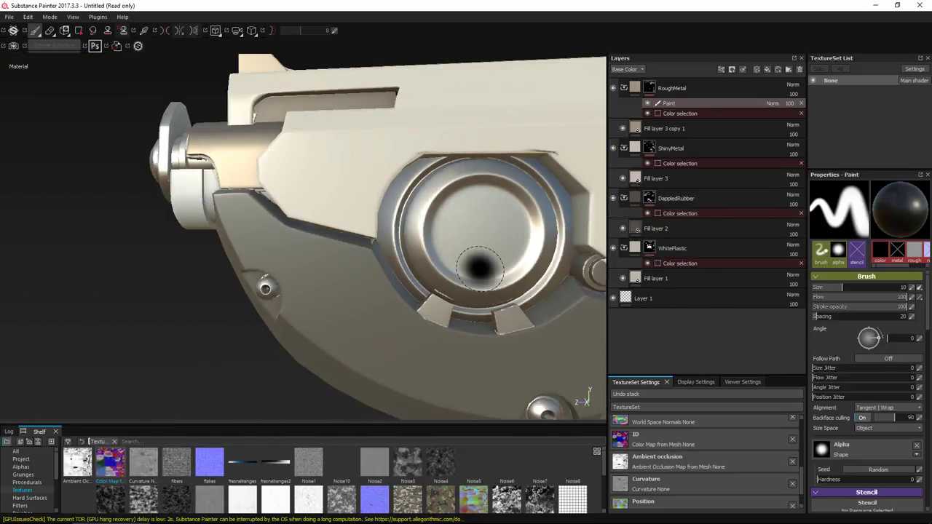
alt+middle_drag(479, 267, 331, 250)
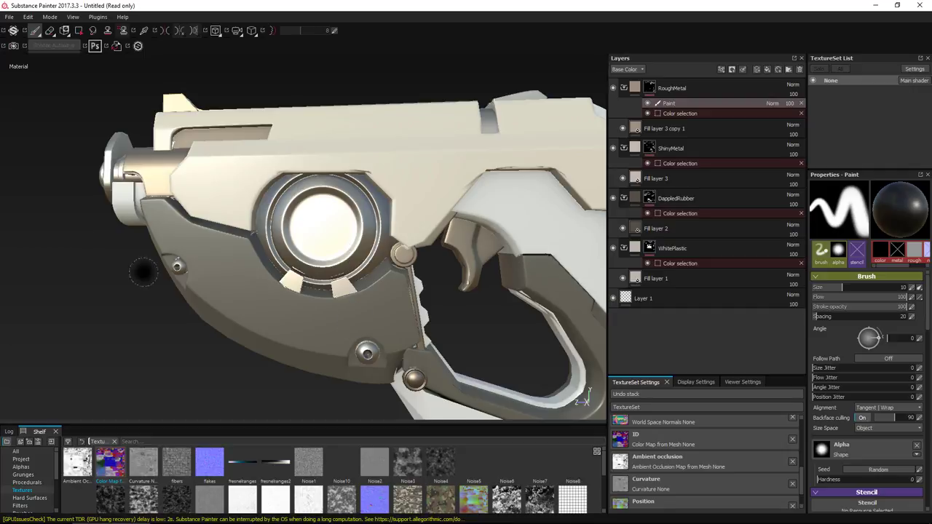
drag(705, 199, 704, 288)
right_click(650, 251)
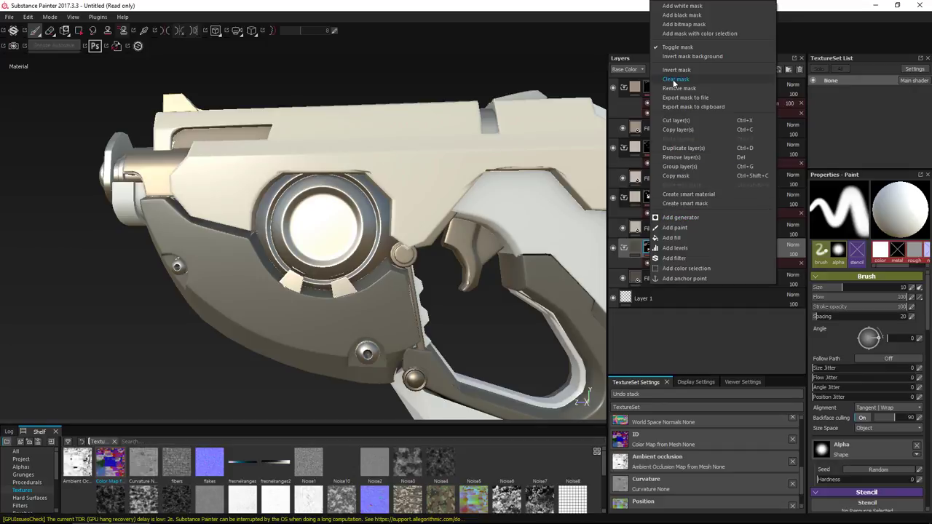
click(609, 334)
Step: Rebake the ID map with Relative to Bounding Box turned off
alt+drag(502, 321, 418, 306)
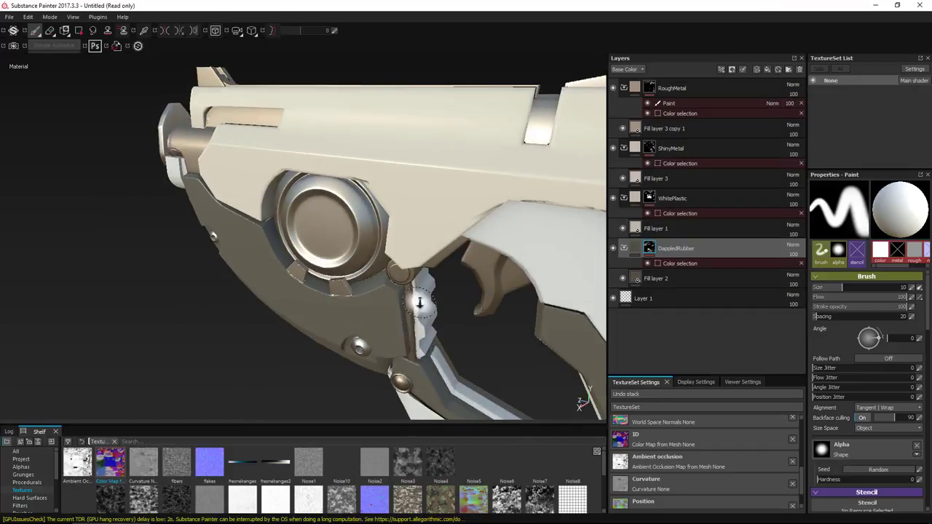
alt+right_drag(418, 306, 524, 357)
alt+drag(524, 357, 350, 308)
alt+right_drag(349, 308, 400, 325)
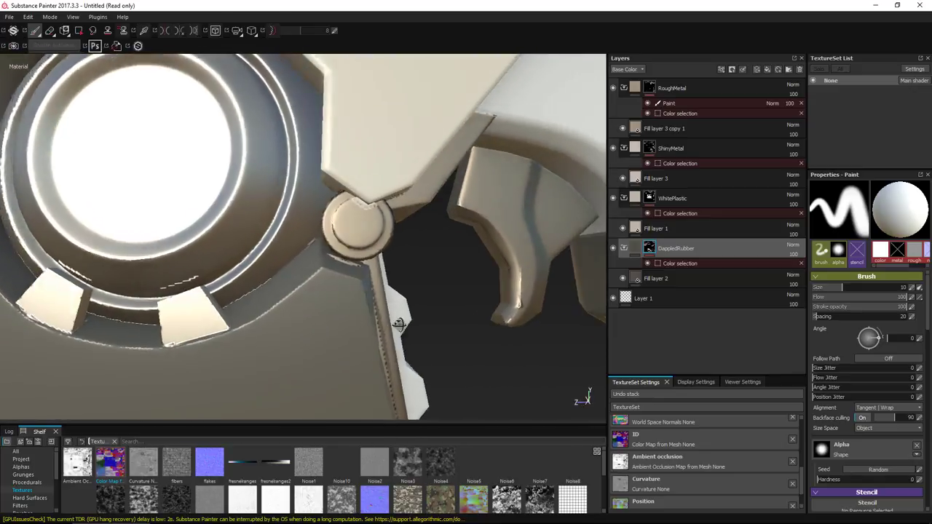
alt+drag(400, 325, 374, 312)
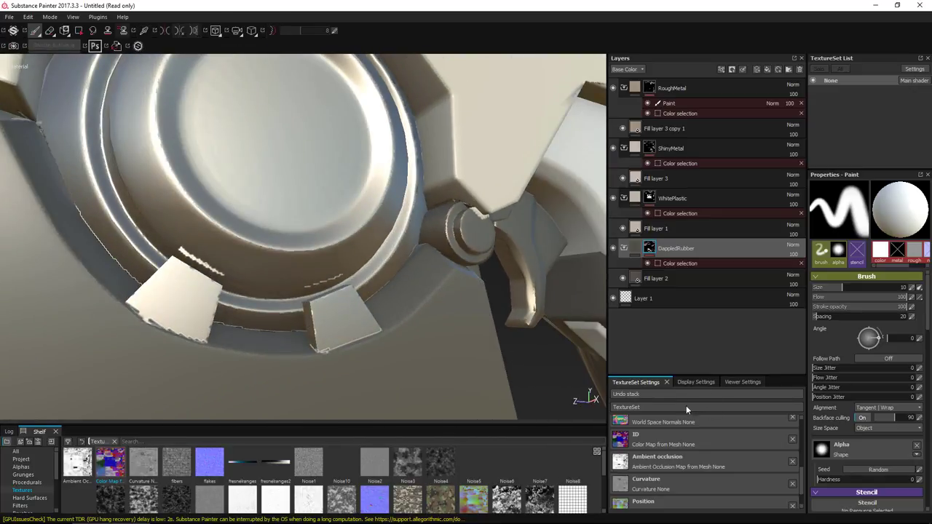
scroll(773, 422, up, 4)
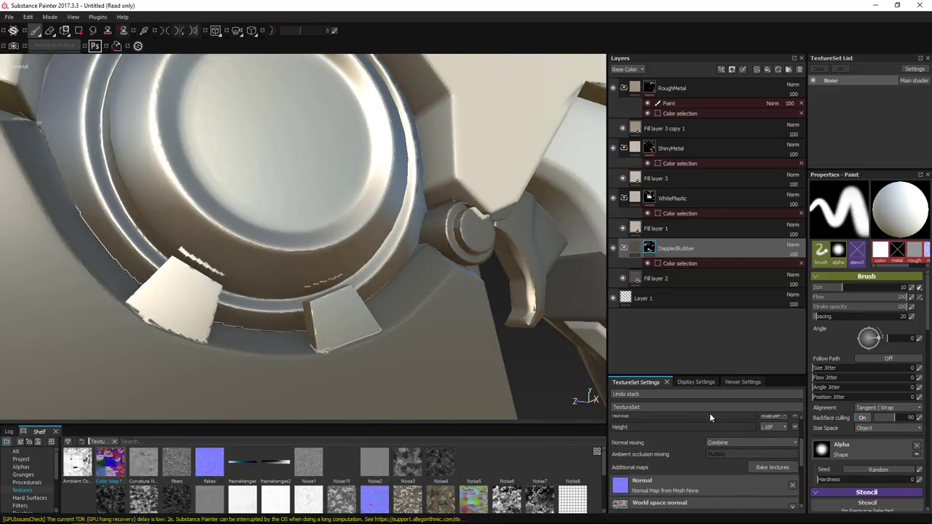
click(772, 467)
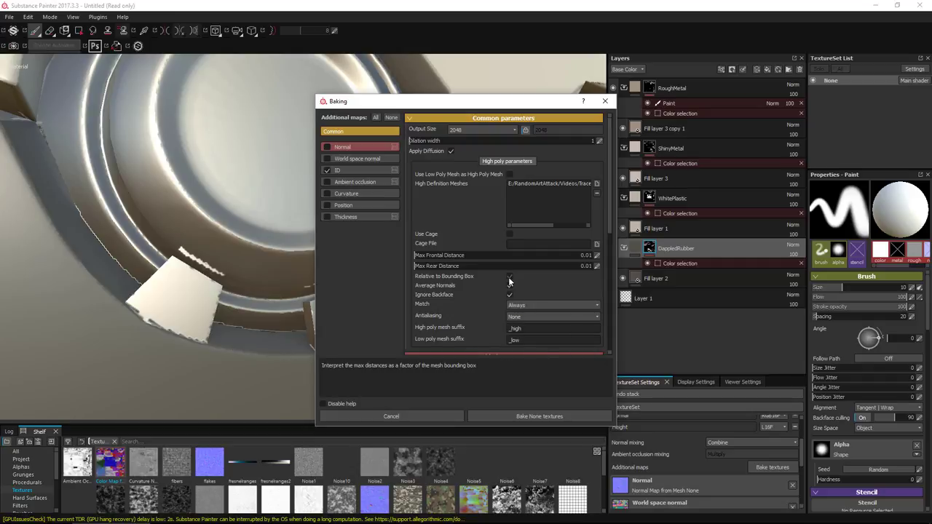
click(539, 416)
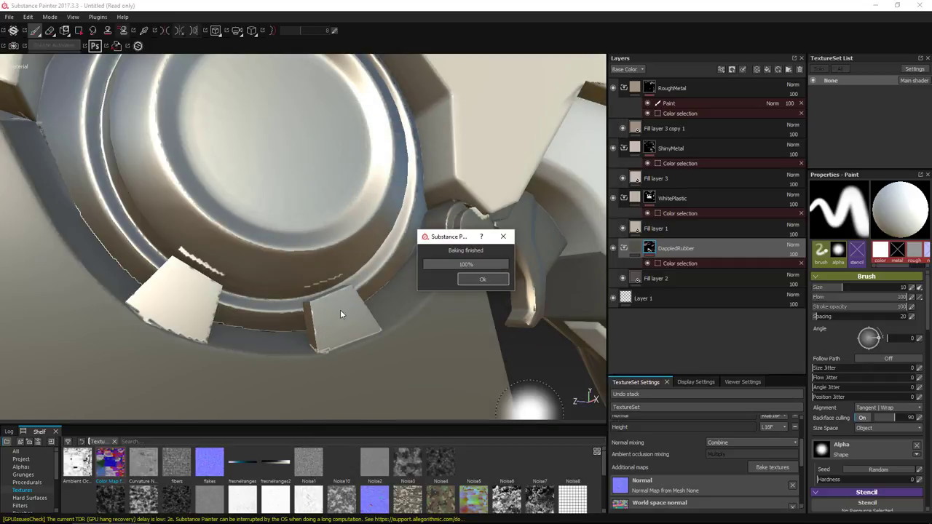
key(Return)
Step: Load another high definition mesh from the Part5 folder and rebake only the normal map
scroll(437, 353, down, 5)
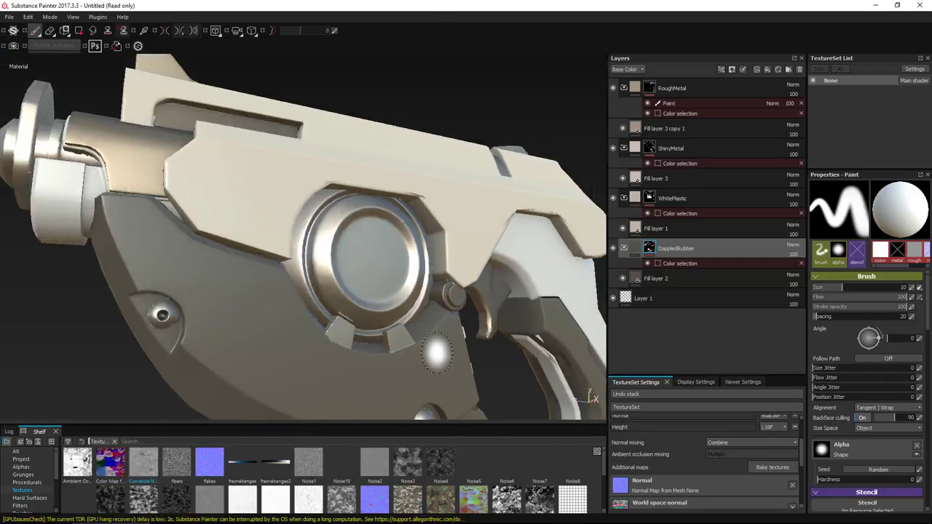
alt+drag(437, 354, 343, 300)
click(774, 468)
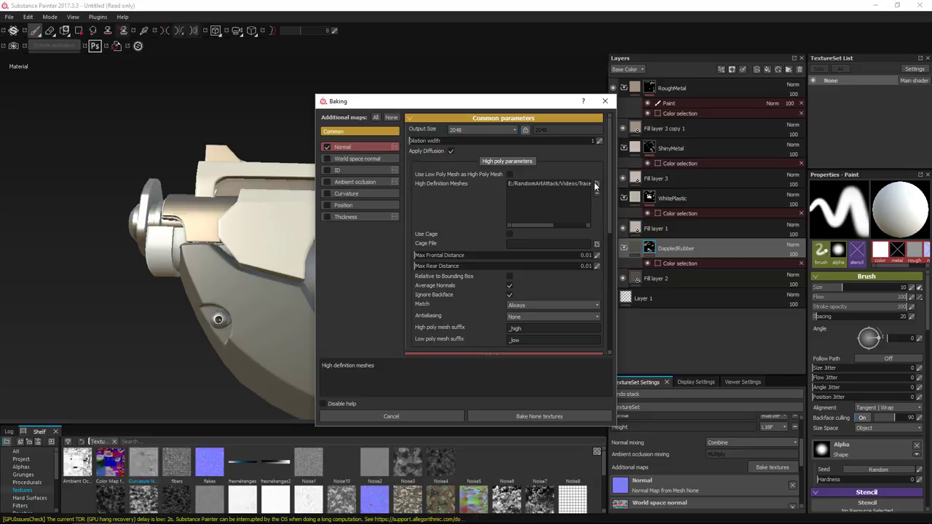
click(595, 185)
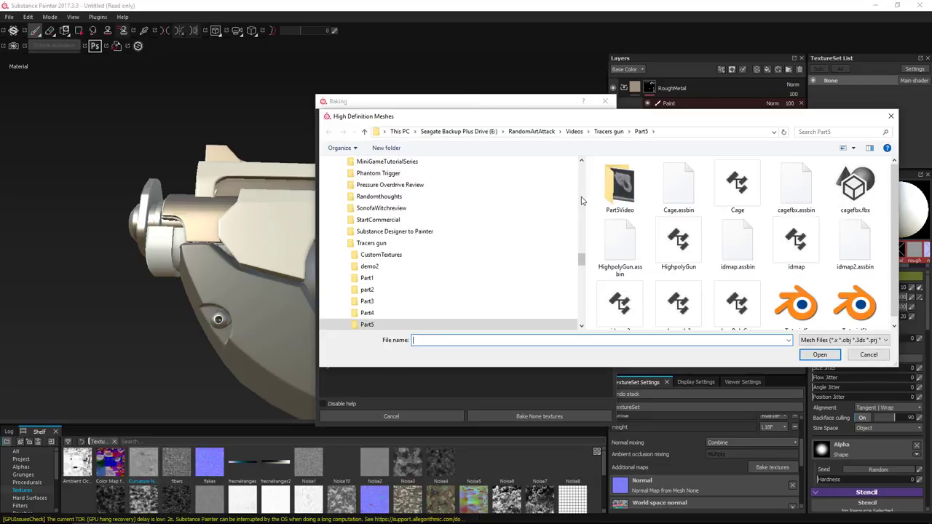
click(627, 247)
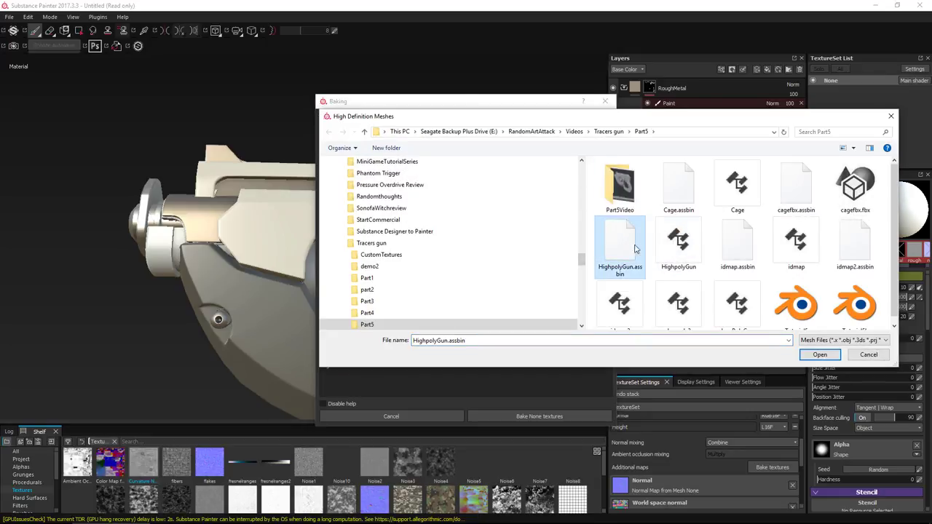
scroll(626, 247, down, 1)
double_click(614, 241)
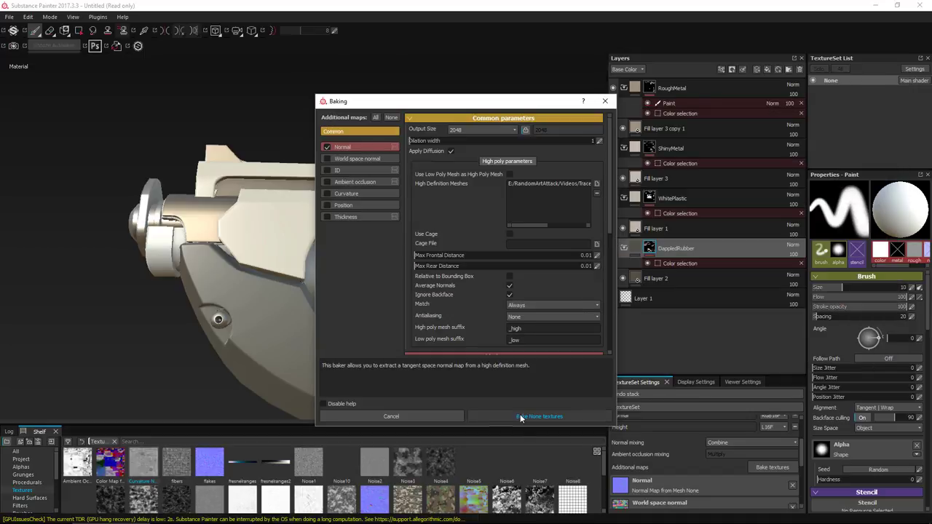
click(520, 417)
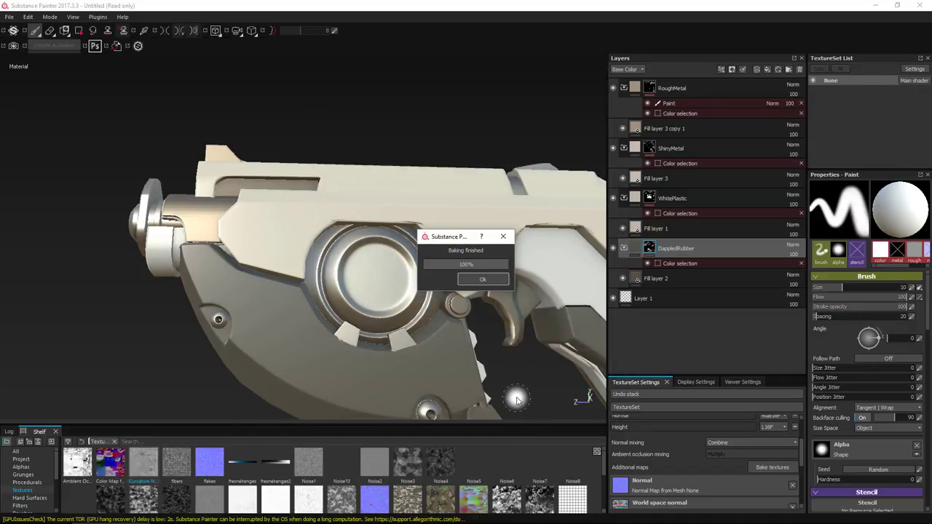
click(483, 279)
Step: Examine the rebaked gun from several angles, checking the edges around the round side disc and the trigger area
scroll(410, 353, up, 2)
alt+middle_drag(410, 354, 299, 271)
scroll(299, 271, up, 1)
scroll(312, 251, down, 3)
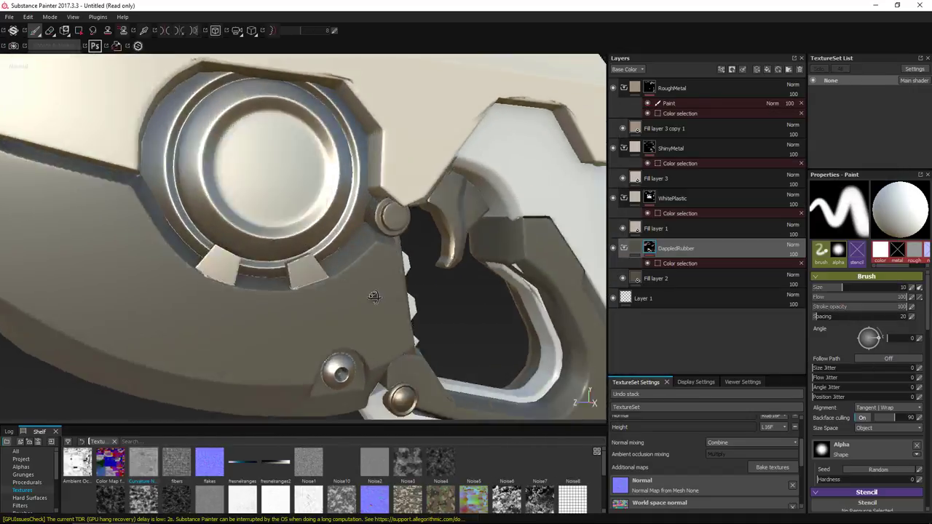
alt+middle_drag(227, 197, 266, 277)
alt+drag(267, 277, 314, 273)
alt+middle_drag(314, 273, 267, 231)
scroll(267, 231, down, 2)
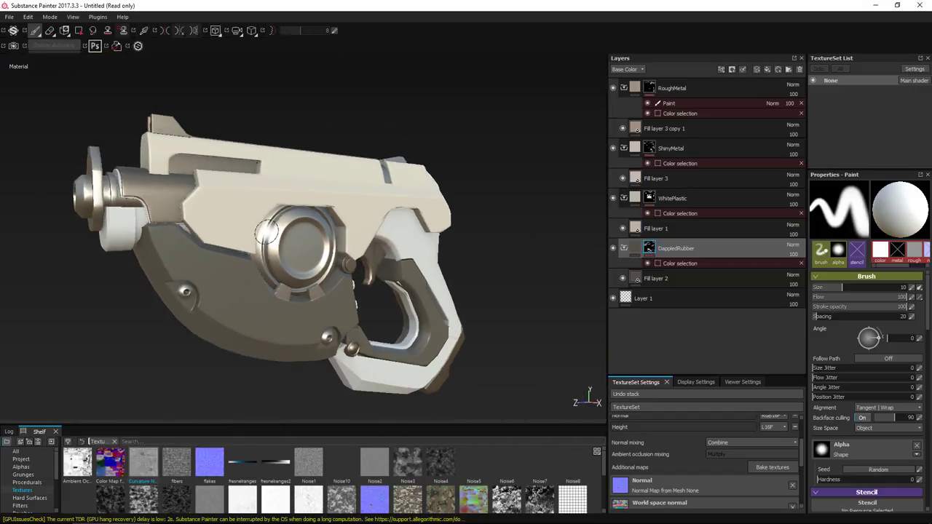
alt+drag(267, 232, 218, 223)
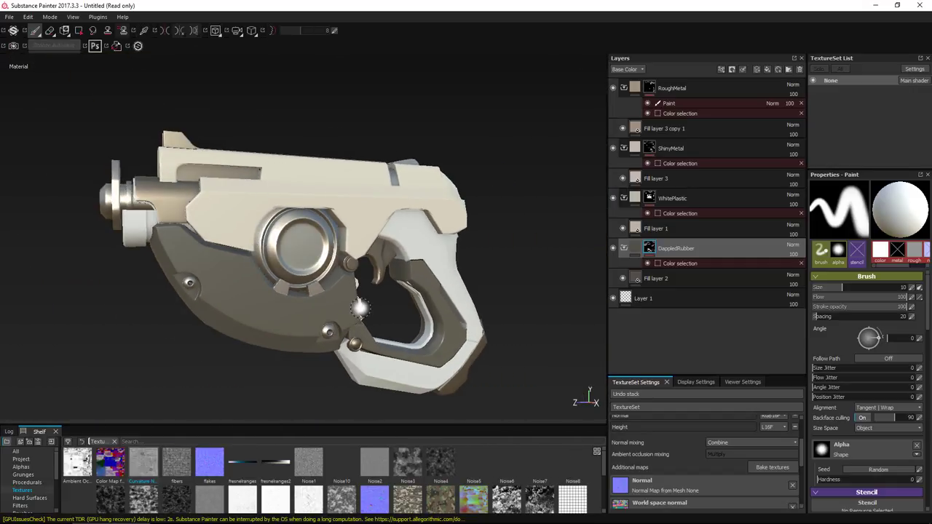
alt+middle_drag(398, 321, 381, 292)
alt+drag(381, 292, 355, 292)
alt+drag(258, 253, 509, 244)
Step: Raise the roughness of Fill layer 2 in the DappledRubber folder
click(638, 278)
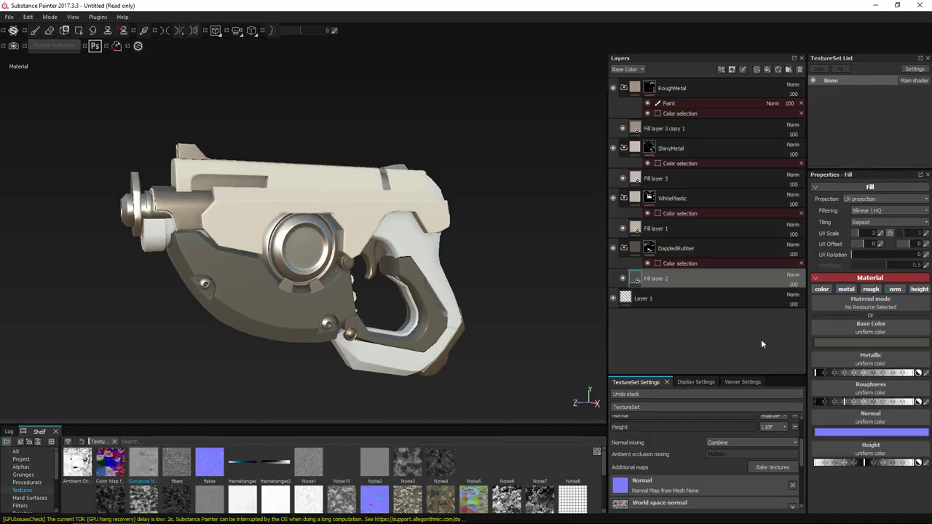
alt+drag(495, 339, 486, 269)
scroll(487, 269, up, 3)
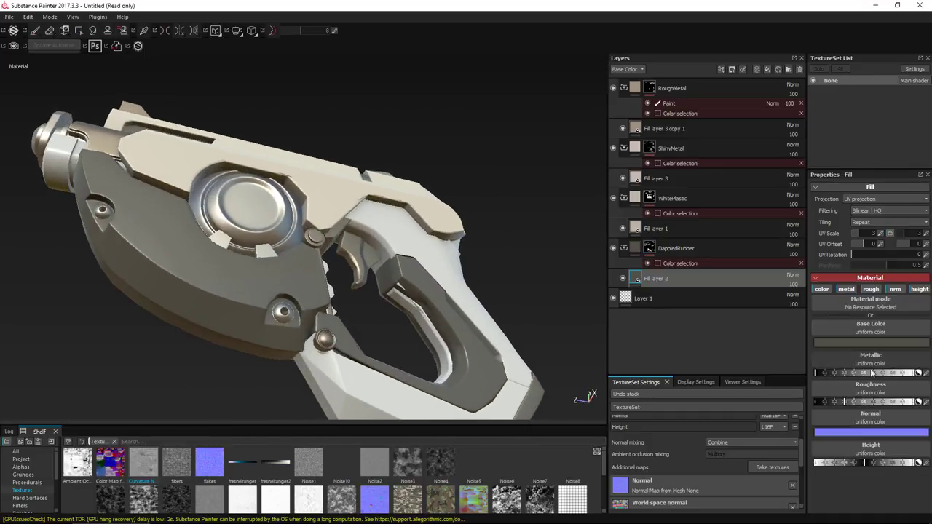
drag(860, 405, 873, 403)
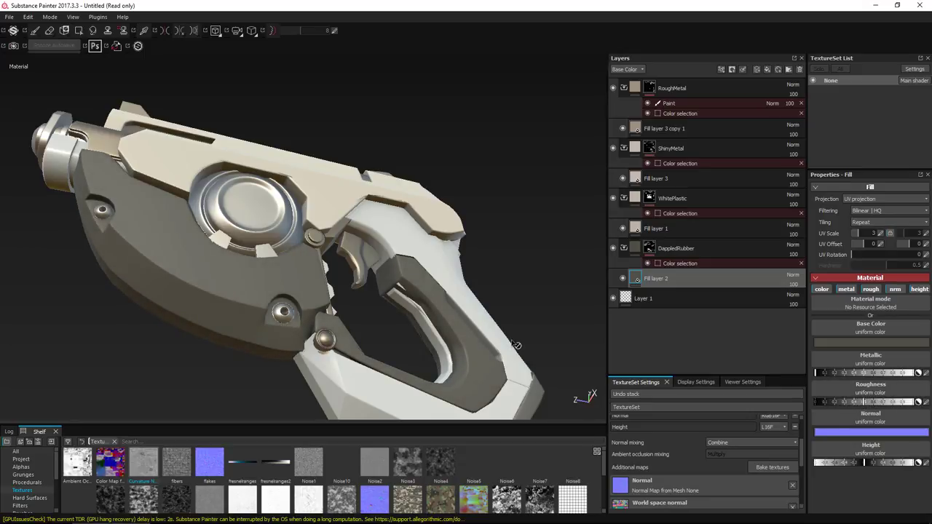
alt+drag(516, 345, 344, 301)
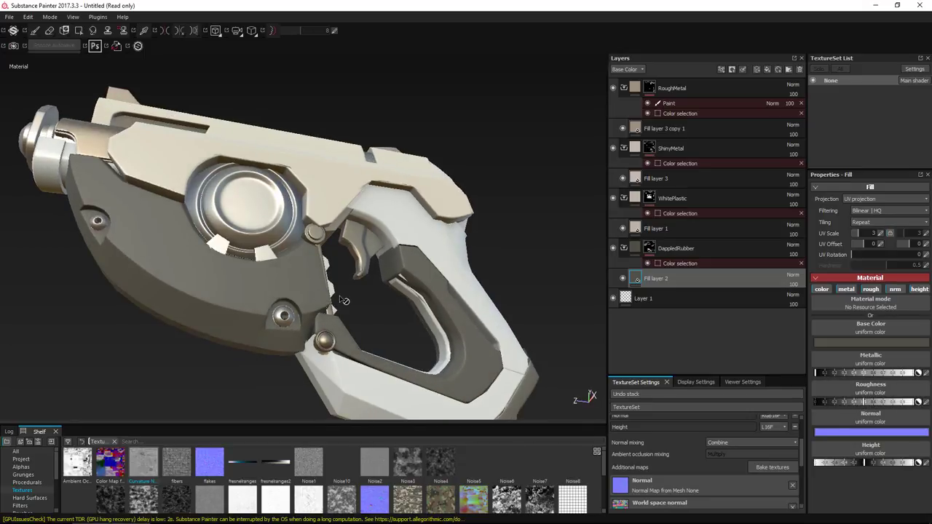
Step: Disable Fill layer 2's normal channel and use the Shape Cone alpha as its height, tiled at UV scale 128
click(896, 290)
drag(113, 424, 118, 362)
click(26, 407)
scroll(318, 435, down, 10)
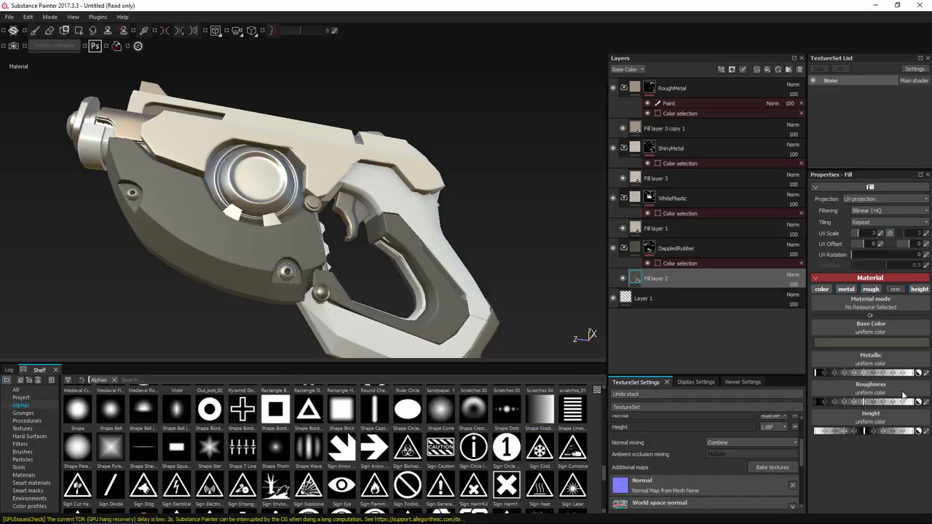
drag(443, 413, 882, 420)
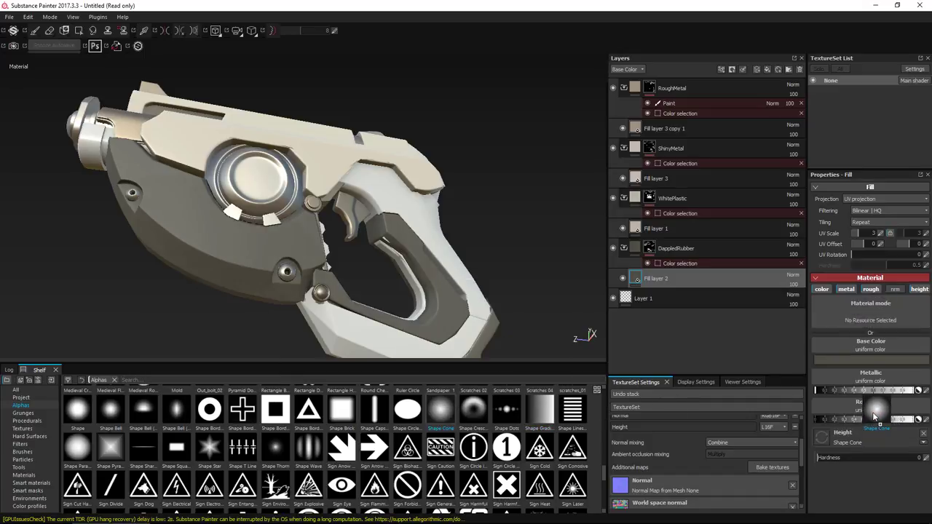
drag(858, 234, 876, 237)
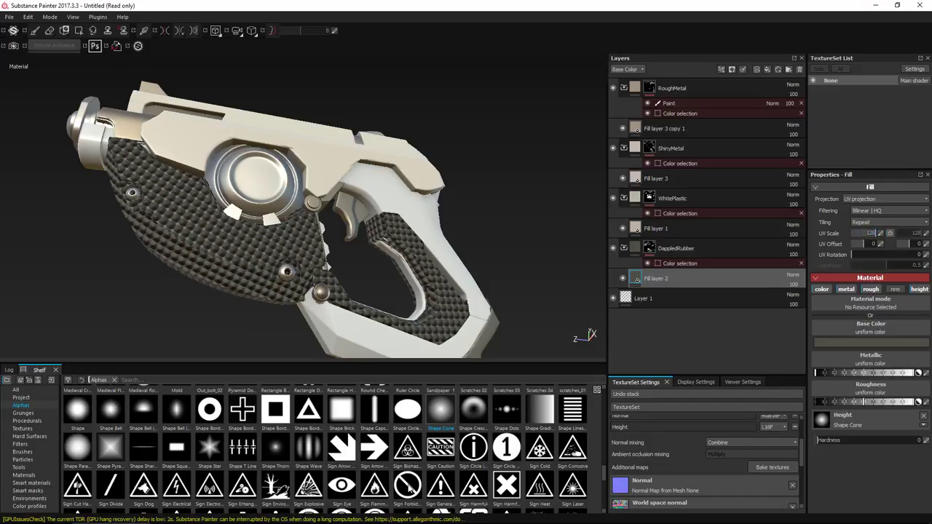
Step: Try the Shape Paraboloid alpha as Fill layer 2's height, and replace it with the Shape alpha
drag(77, 449, 843, 422)
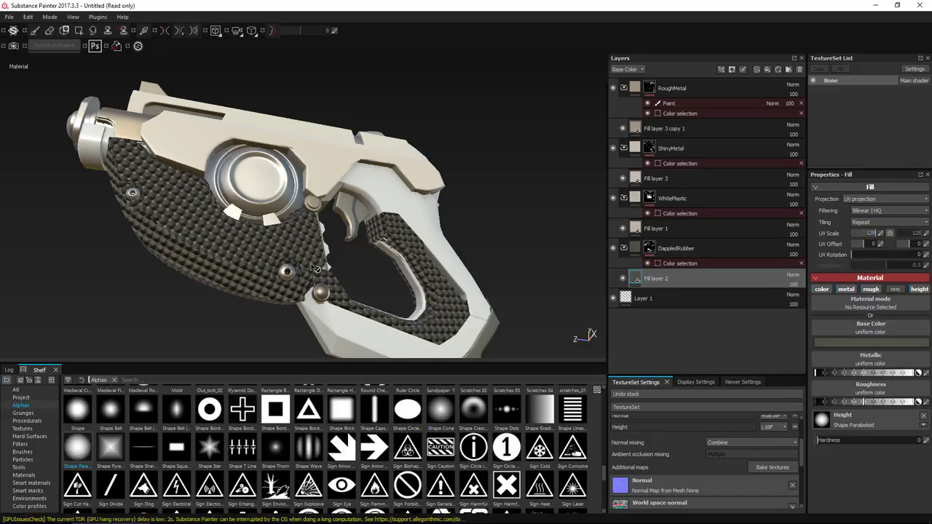
alt+drag(312, 264, 294, 288)
drag(75, 405, 841, 420)
alt+right_drag(301, 251, 658, 333)
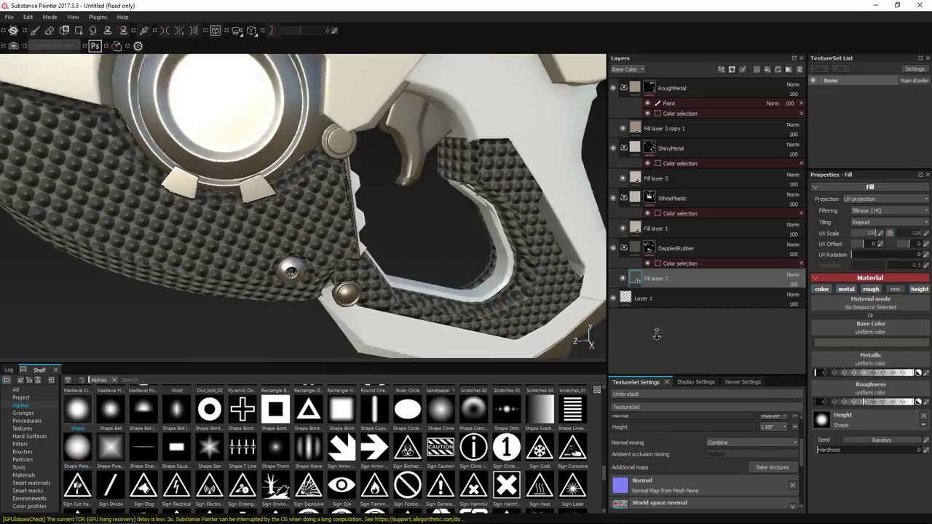
alt+drag(313, 240, 326, 260)
alt+drag(290, 207, 324, 227)
alt+right_drag(325, 228, 640, 61)
Step: Show the Height channel in the layer stack and set Fill layer 2's height opacity to 3
click(630, 72)
click(630, 105)
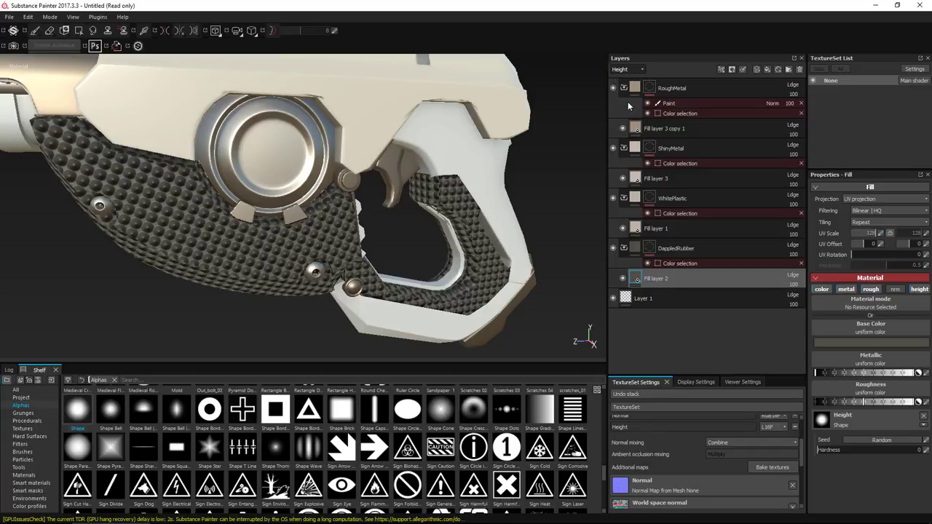
click(796, 286)
drag(797, 294, 785, 299)
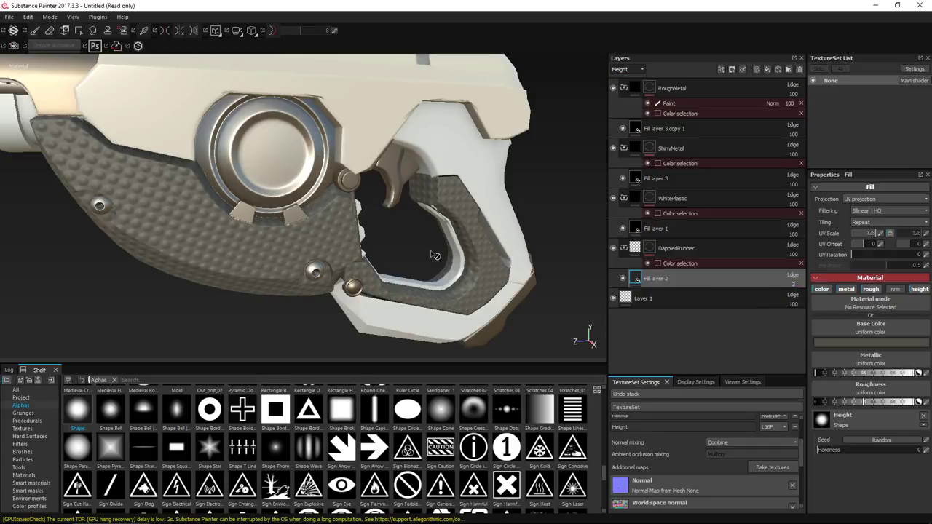
Step: Set the UV rotation of Fill layer 2 in the DappledRubber folder to 60
alt+right_drag(434, 255, 320, 116)
alt+drag(477, 171, 426, 182)
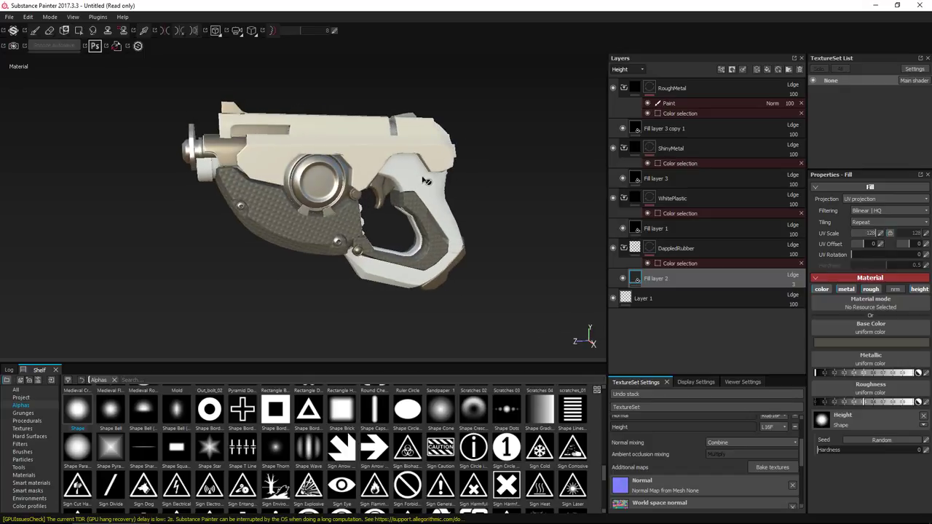
alt+drag(244, 179, 291, 180)
alt+right_drag(291, 179, 327, 222)
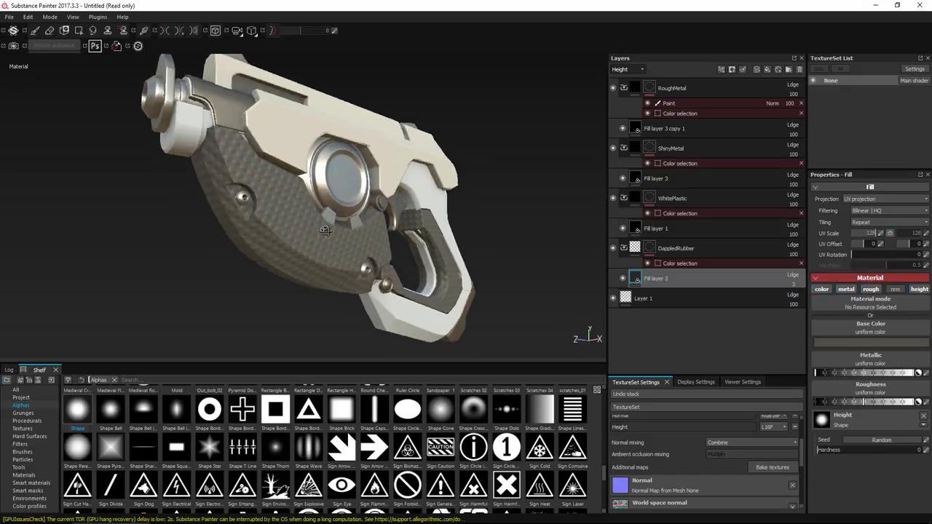
alt+drag(327, 222, 303, 249)
double_click(870, 234)
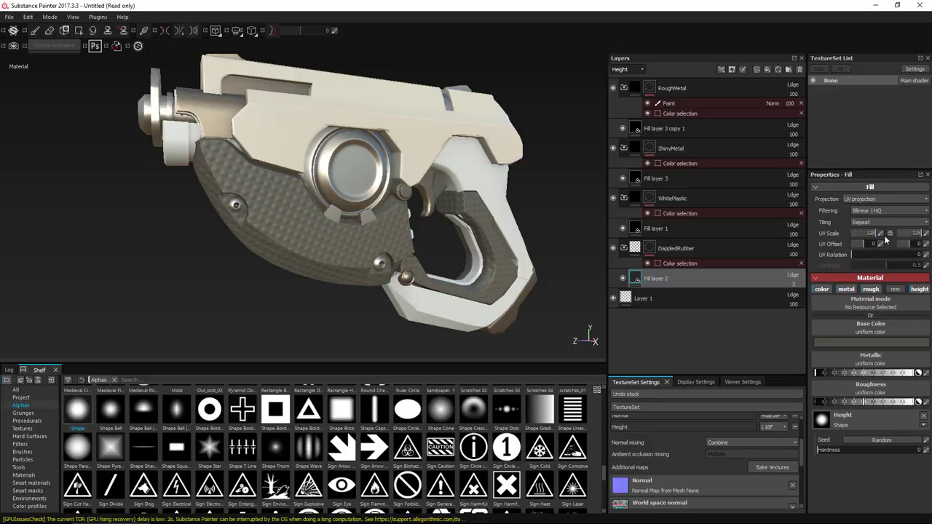
click(872, 234)
alt+drag(440, 272, 408, 267)
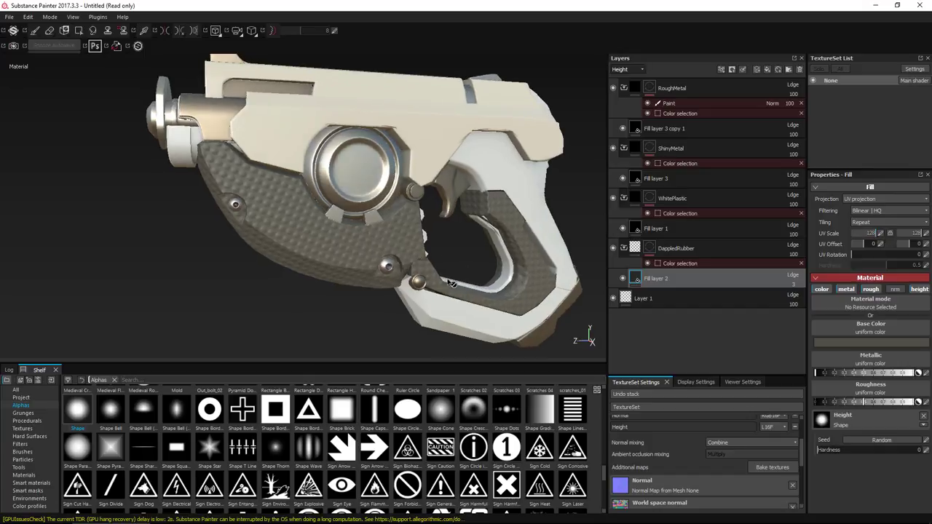
alt+right_drag(408, 266, 306, 236)
alt+drag(306, 235, 494, 295)
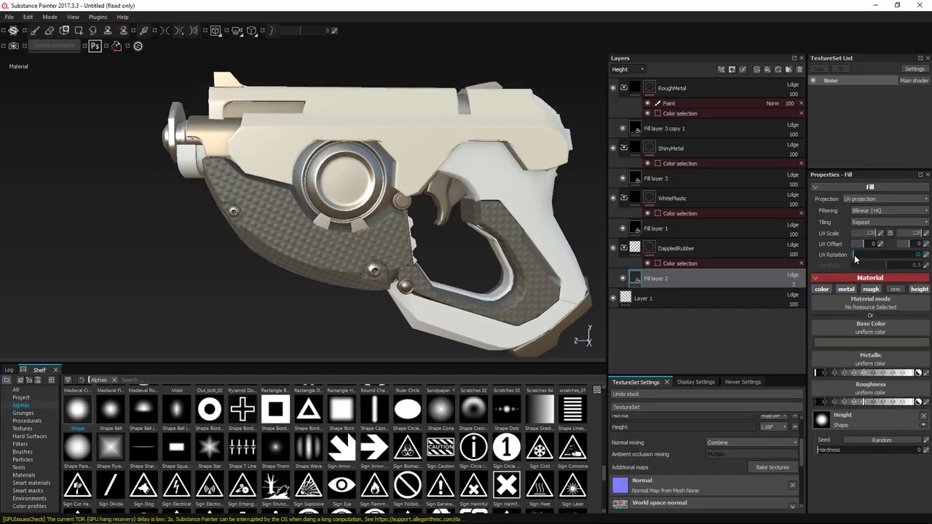
drag(854, 255, 861, 256)
Step: Check the rubber's dimple pattern against DiagnolReference.jpg in Photoshop, and return to Substance Painter
mouse_move(196, 520)
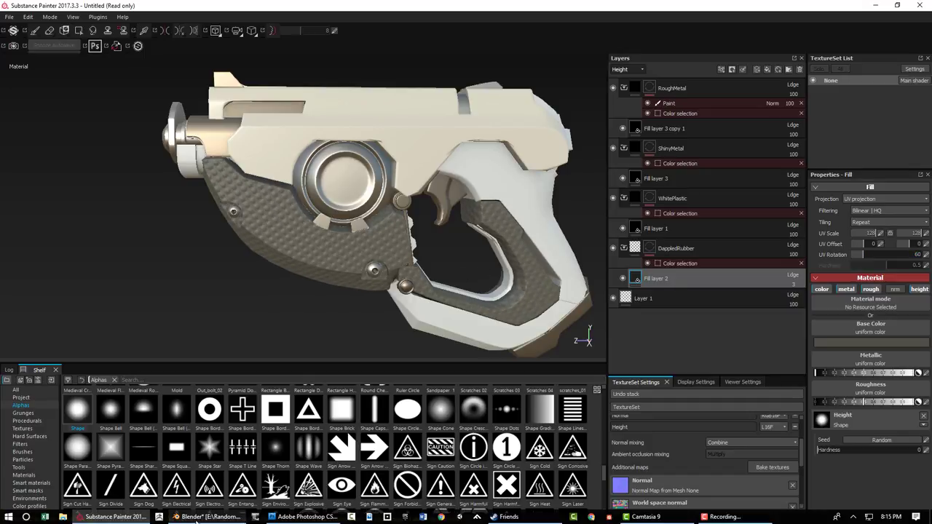
click(302, 517)
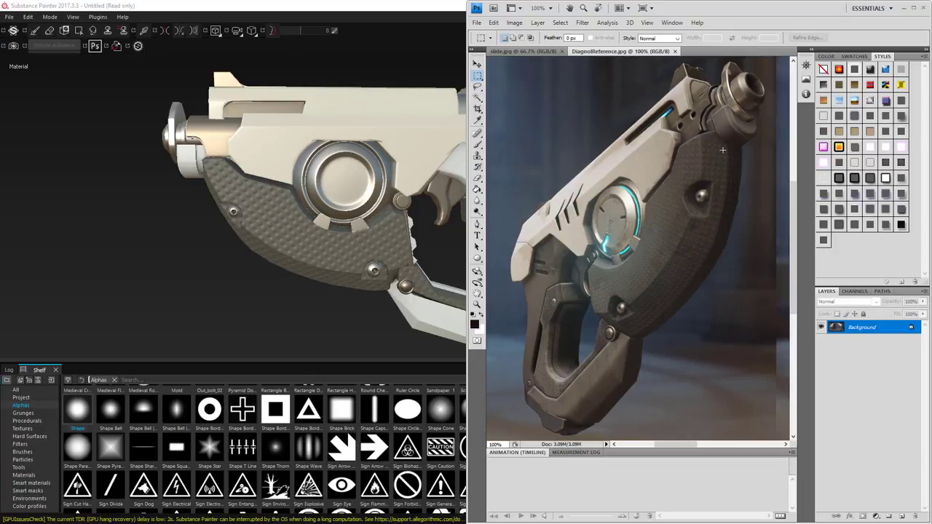
click(235, 322)
Step: Switch Fill layer 2 to tri-planar projection, lower its UV scale to about 87, and inspect the dimples on the rubber
click(852, 198)
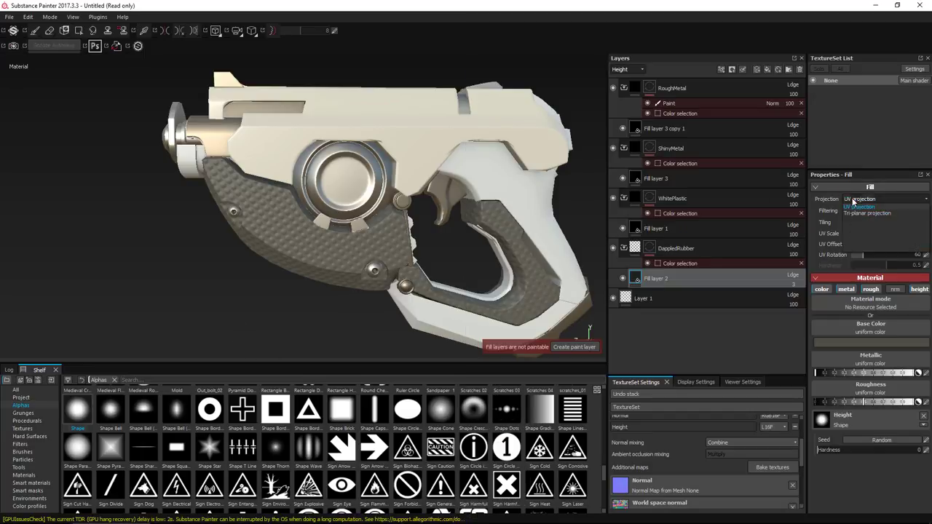
click(857, 211)
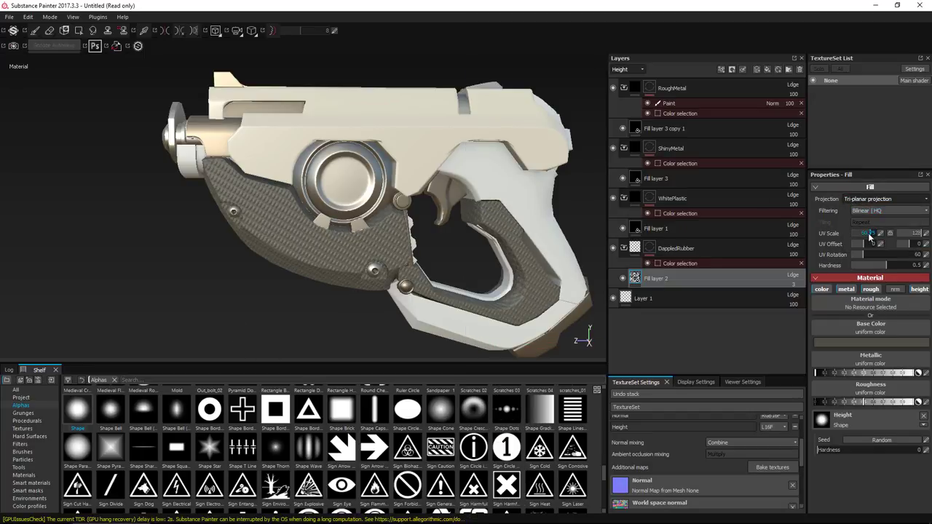
drag(868, 233, 873, 236)
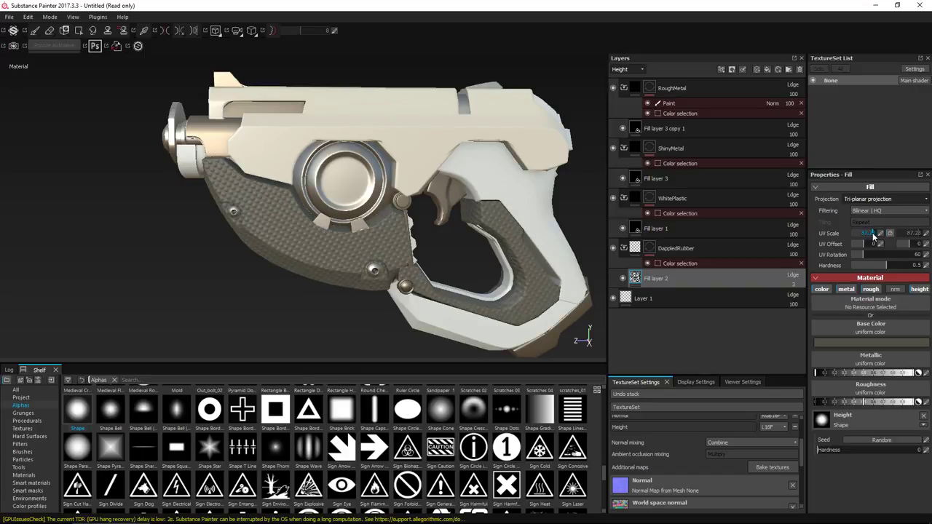
alt+drag(225, 219, 280, 209)
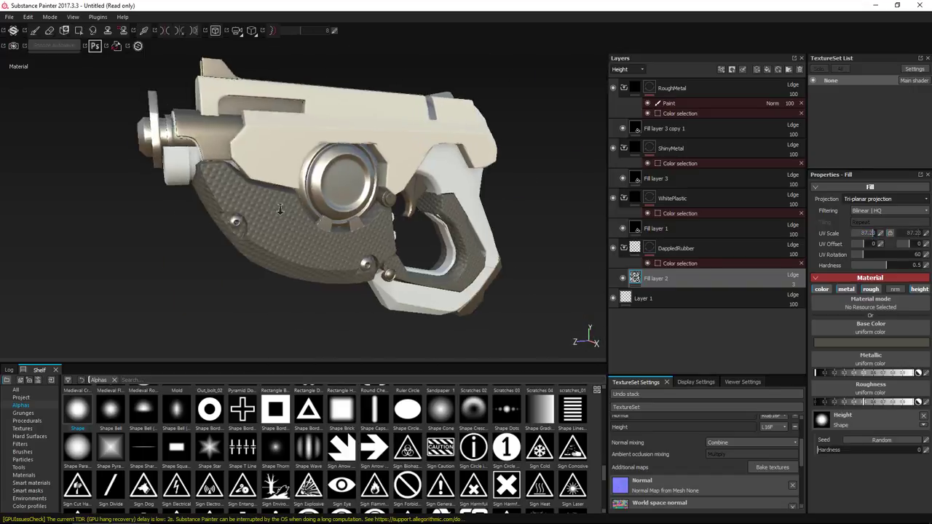
alt+right_drag(280, 210, 244, 181)
alt+drag(244, 180, 138, 179)
alt+right_drag(156, 191, 452, 320)
alt+drag(313, 233, 255, 204)
alt+drag(281, 232, 425, 270)
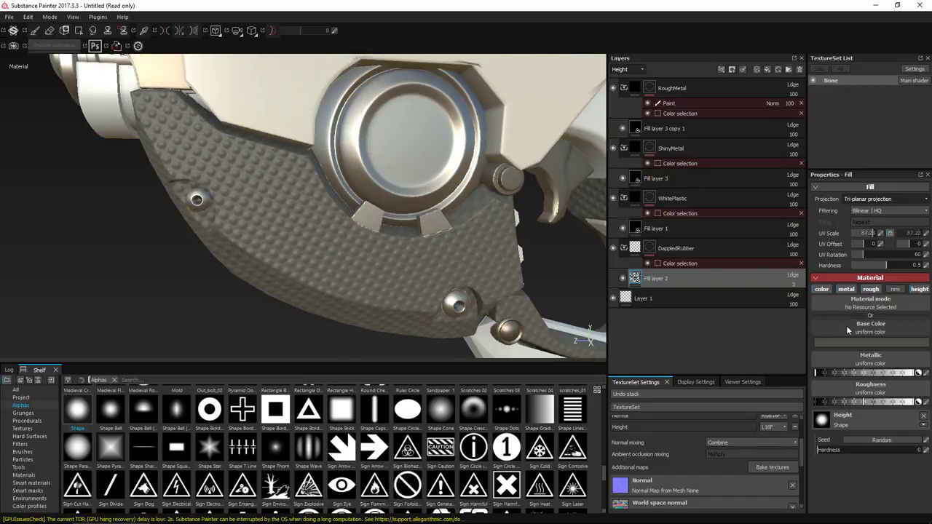
Step: Duplicate Fill layer 2 and disable the duplicate's height, roughness and metallic channels
right_click(696, 279)
click(721, 148)
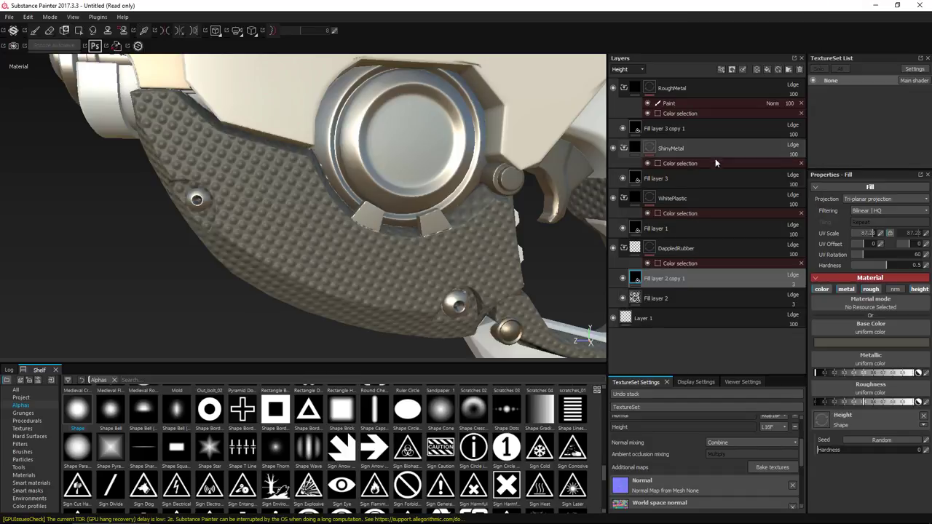
click(920, 293)
click(871, 292)
click(847, 292)
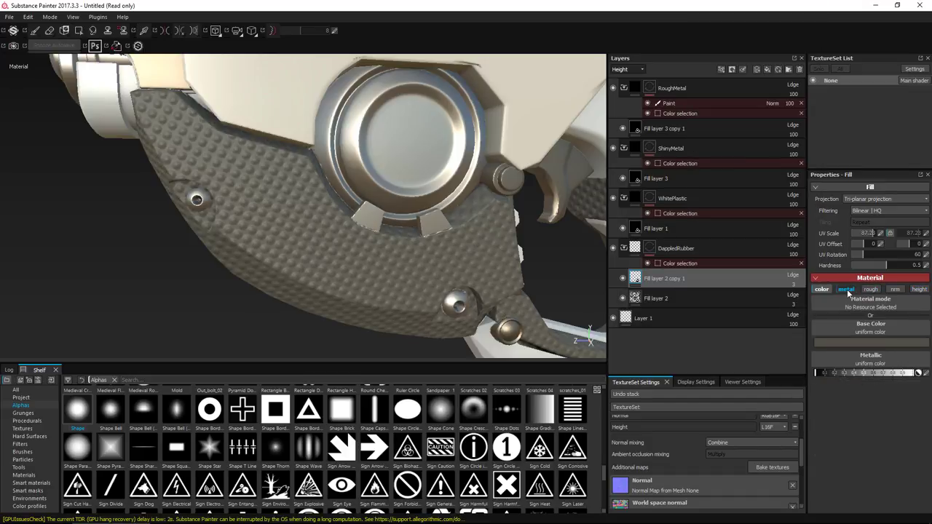
Step: Apply the Shape alpha as the duplicate's material and blend it in Base Color as Multiply at 14 opacity
drag(87, 410, 844, 337)
click(792, 276)
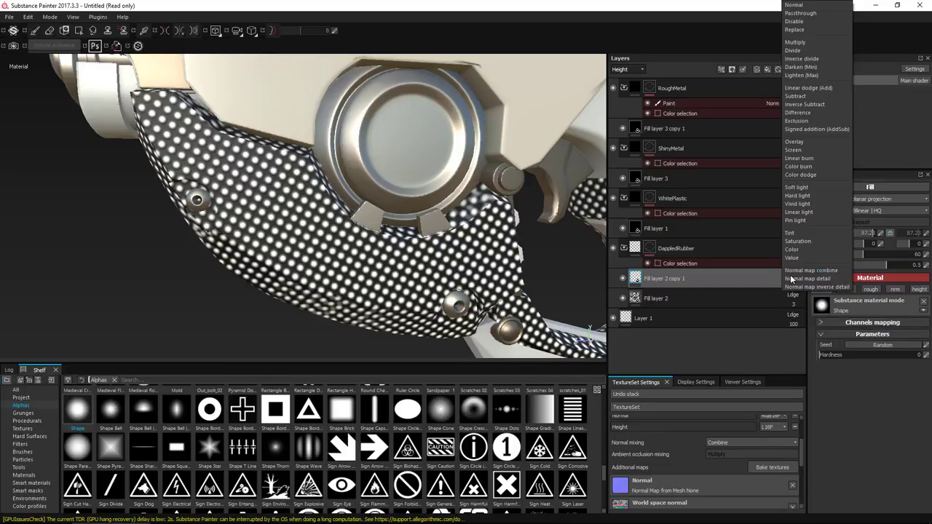
click(619, 70)
click(623, 80)
click(791, 276)
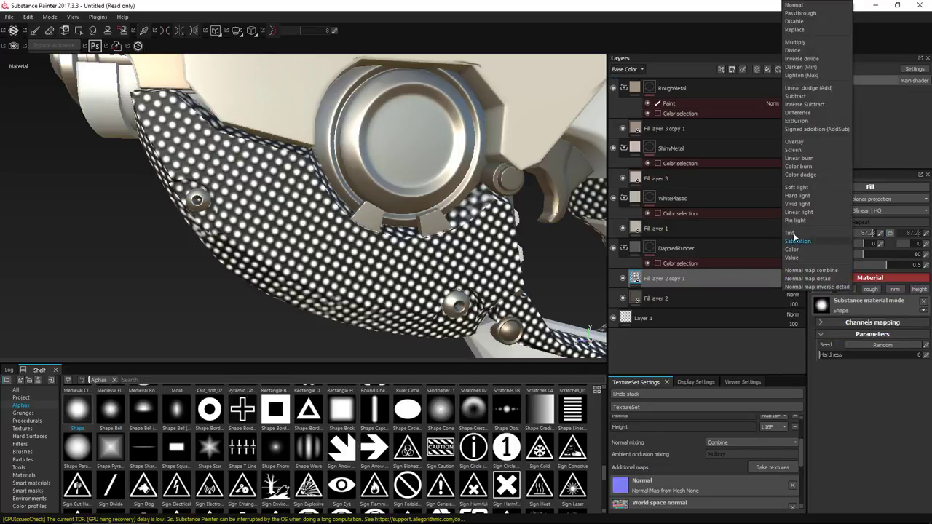
click(804, 43)
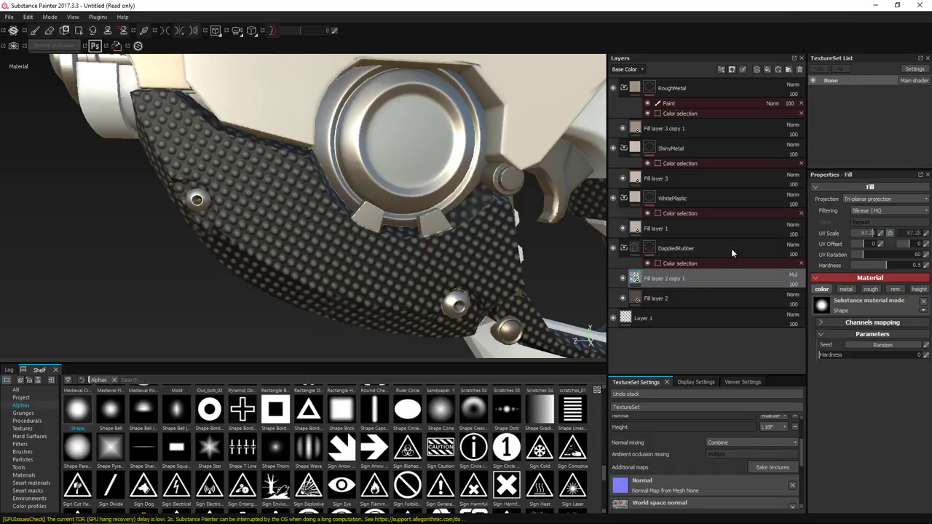
drag(801, 295, 792, 297)
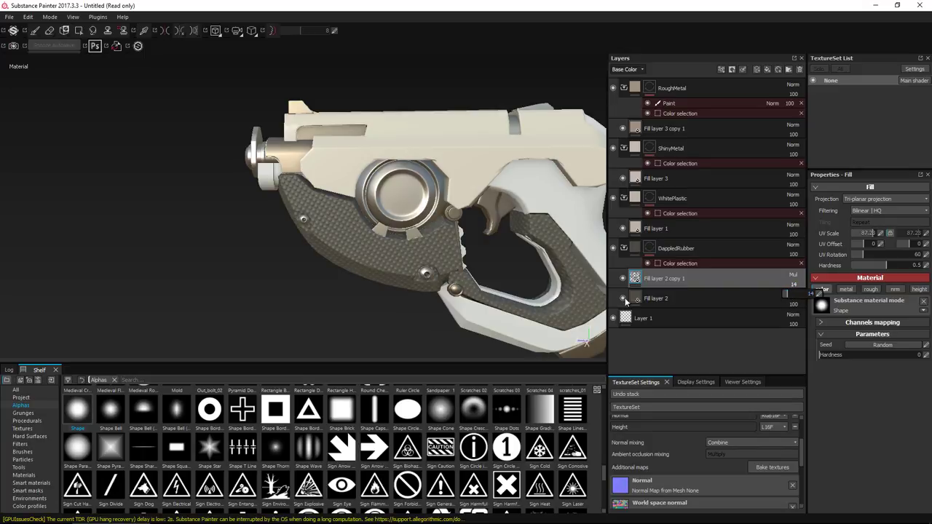
Step: Examine the rubber shading from several angles and compare it with DiagnolReference.jpg in Photoshop
alt+drag(394, 309, 291, 289)
alt+right_drag(291, 289, 273, 142)
alt+drag(273, 141, 343, 149)
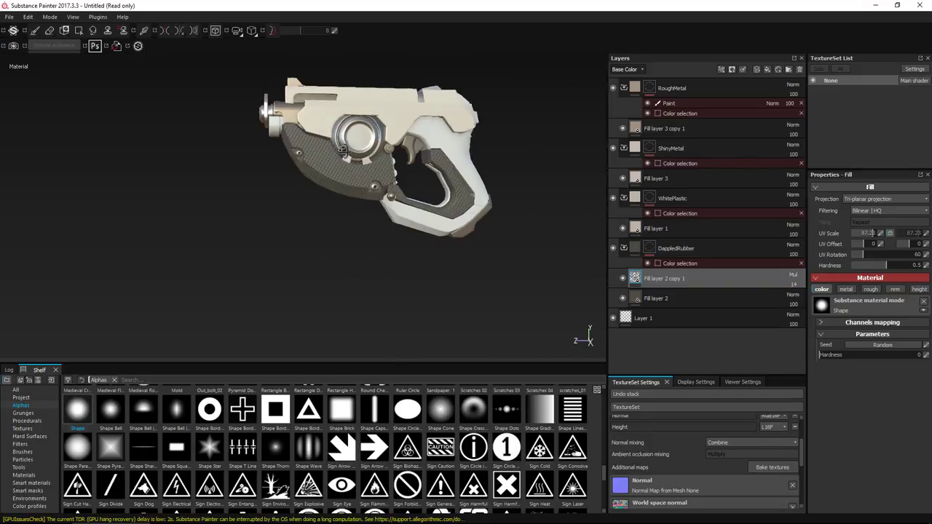
alt+right_drag(343, 149, 371, 233)
click(300, 517)
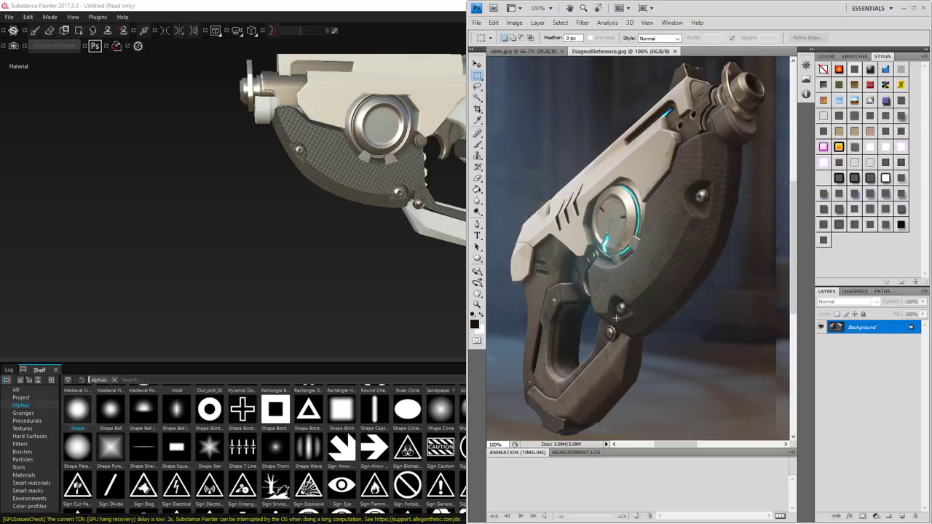
alt+drag(284, 229, 258, 221)
alt+right_drag(258, 221, 372, 244)
alt+middle_drag(373, 243, 339, 268)
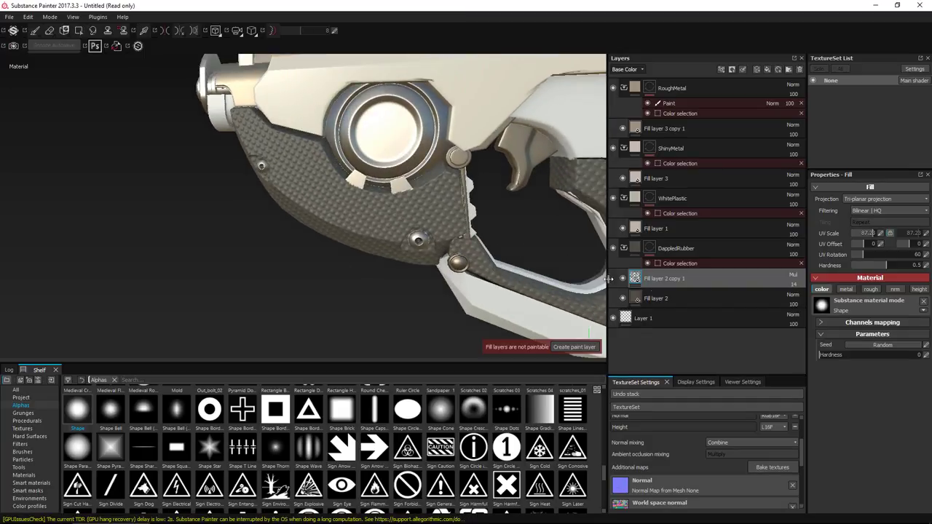
Step: Add a white mask to Fill layer 2 and give the mask a Paint effect
click(679, 297)
right_click(681, 298)
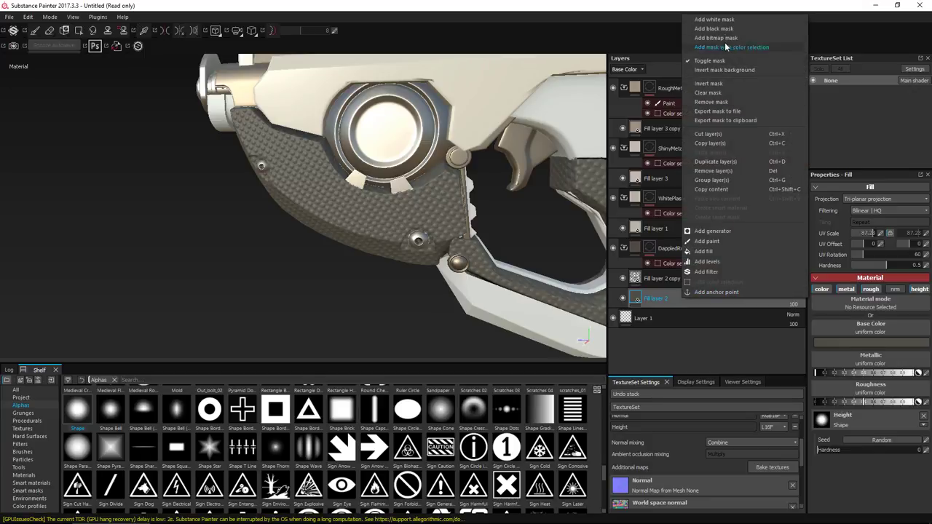
click(718, 20)
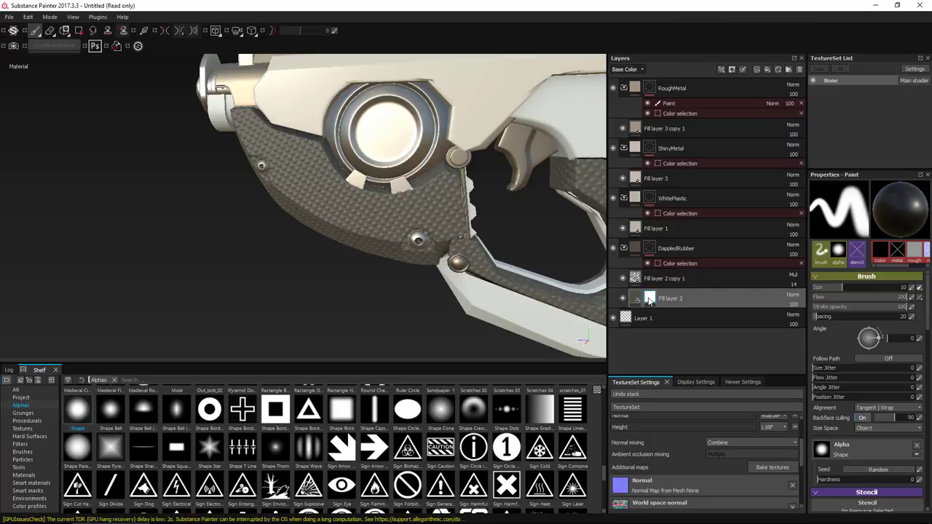
right_click(650, 300)
click(676, 241)
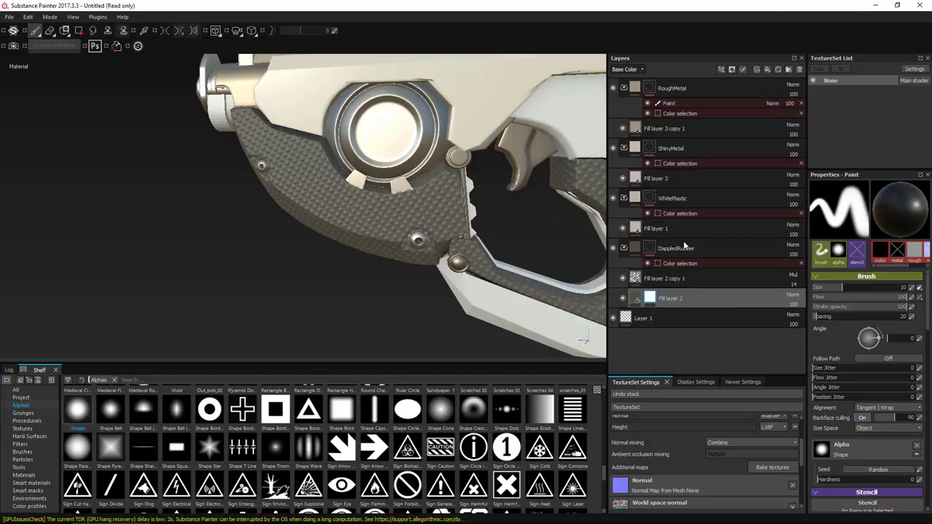
Step: Use Polygon Fill to mask Fill layer 2 out of the recess faces around the rubber panel's lower bolt
click(78, 32)
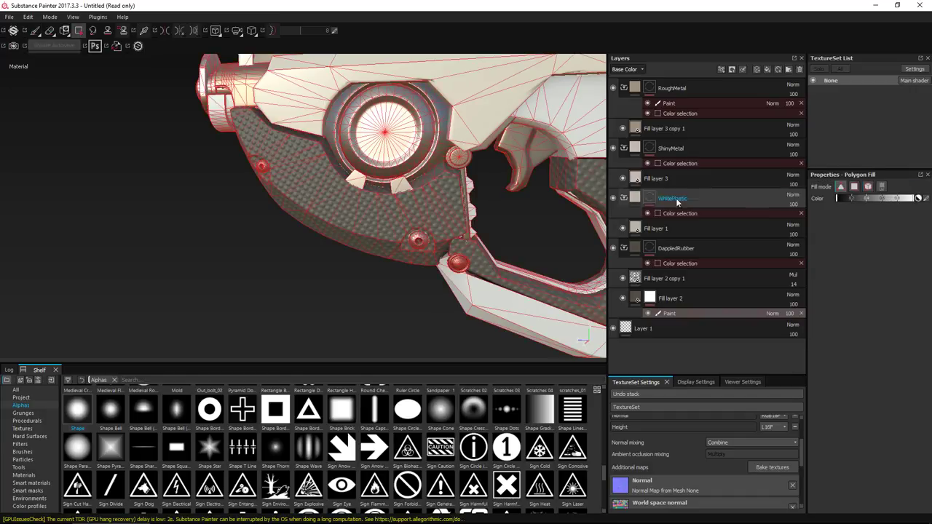
alt+right_drag(441, 253, 453, 256)
alt+middle_drag(453, 256, 343, 191)
alt+right_drag(344, 191, 470, 364)
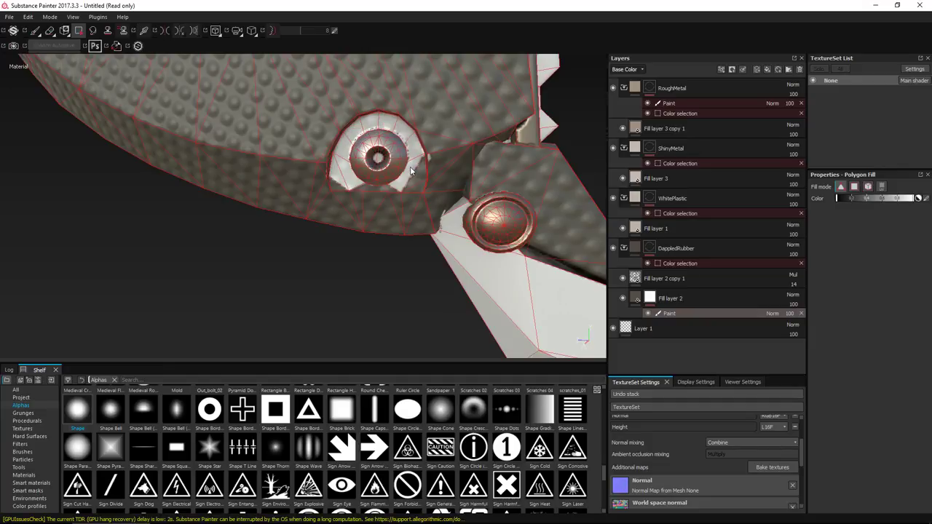
click(414, 185)
click(340, 183)
alt+drag(389, 191, 276, 161)
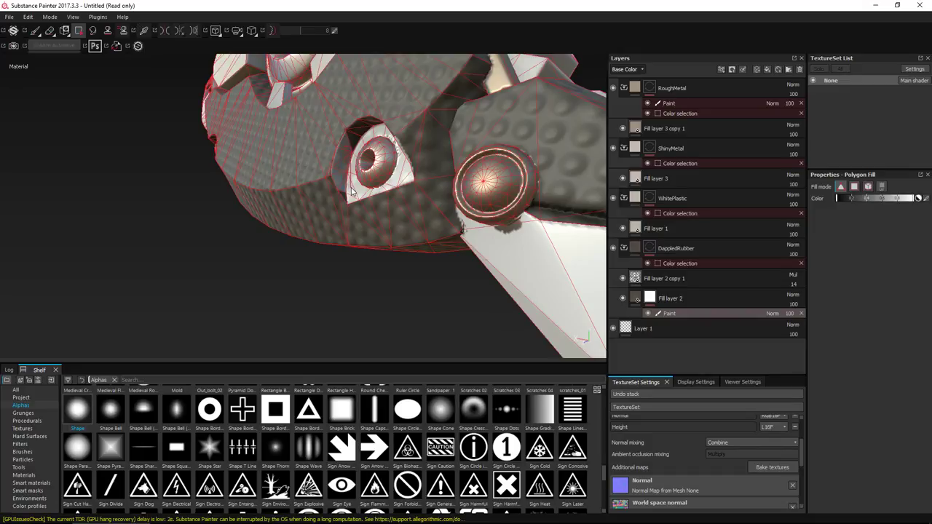
mouse_move(344, 197)
alt+mouse_down()
mouse_move(370, 126)
mouse_move(405, 139)
mouse_move(439, 201)
alt+mouse_up()
Step: Duplicate the masked Fill layer 2 and place the duplicate below it inside the DappledRubber folder
click(649, 298)
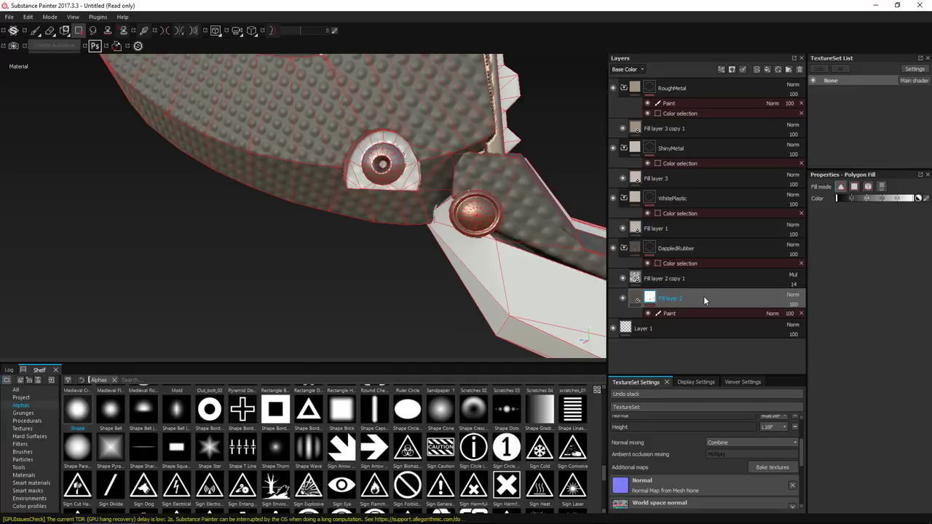
right_click(699, 292)
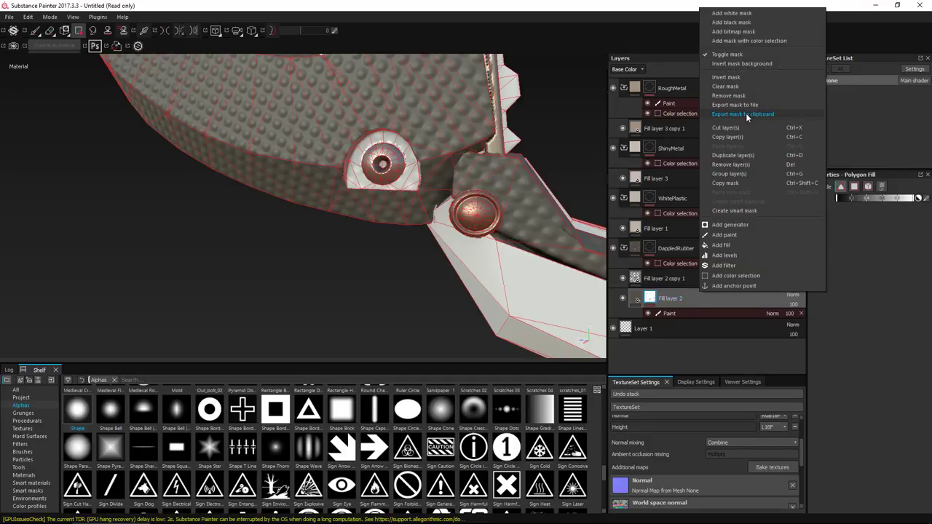
click(727, 156)
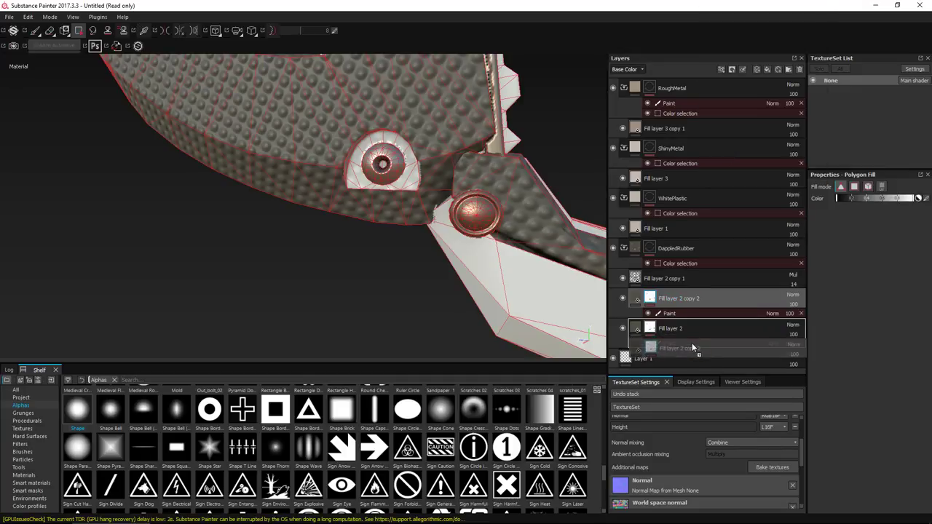
mouse_move(629, 330)
mouse_down()
mouse_move(676, 313)
mouse_move(656, 249)
mouse_up()
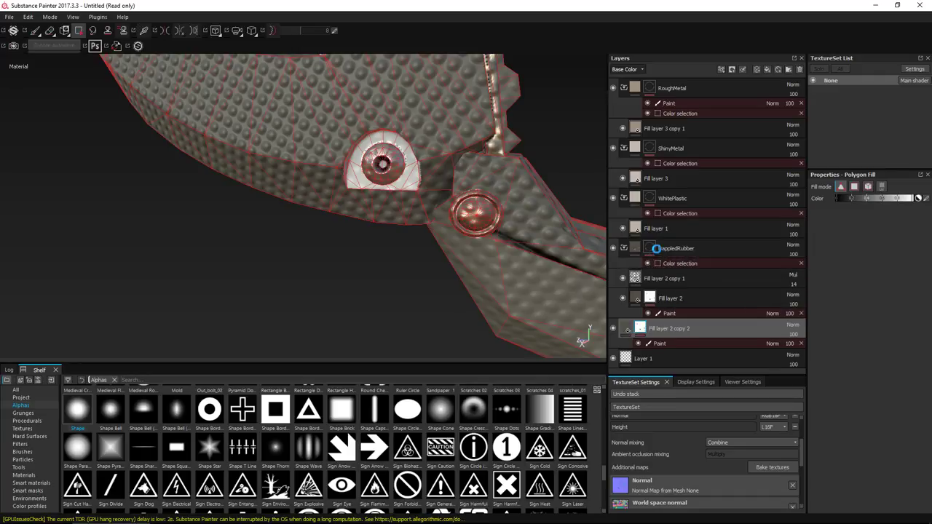
Step: Clear the mask on the lower duplicate of Fill layer 2 and disable its height channel
right_click(645, 333)
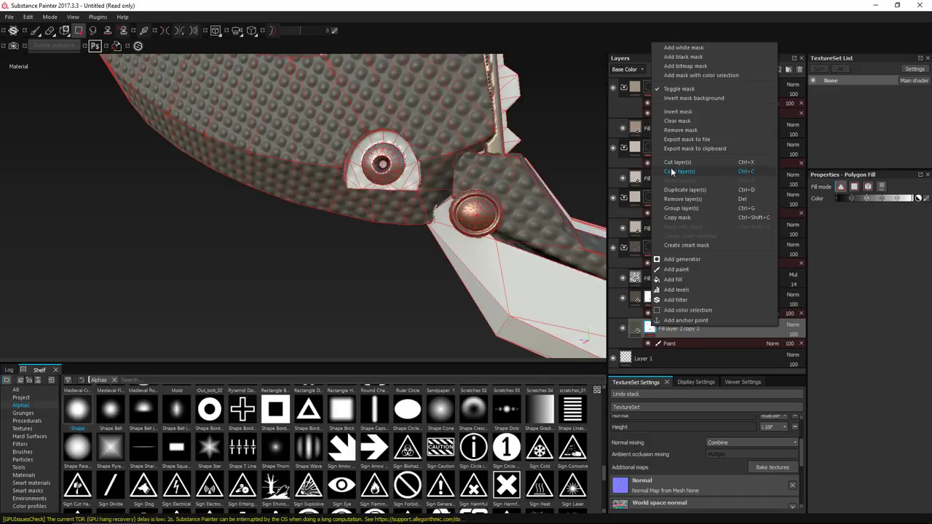
click(681, 123)
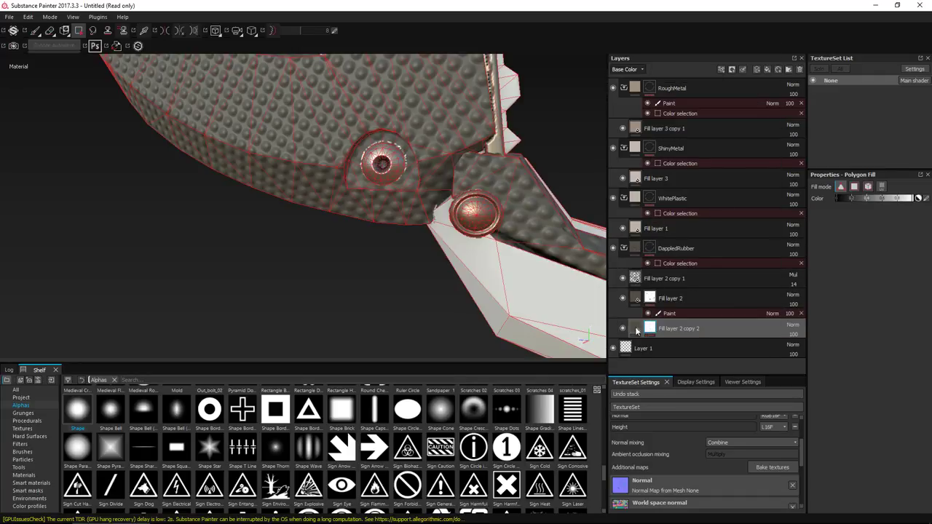
click(637, 329)
click(920, 290)
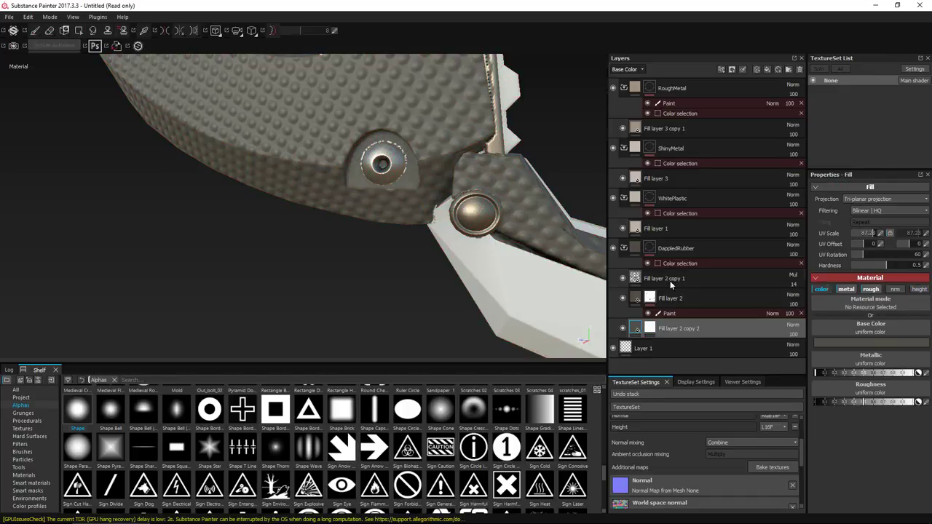
mouse_move(375, 193)
alt+mouse_down()
mouse_move(386, 139)
mouse_move(385, 180)
alt+mouse_up()
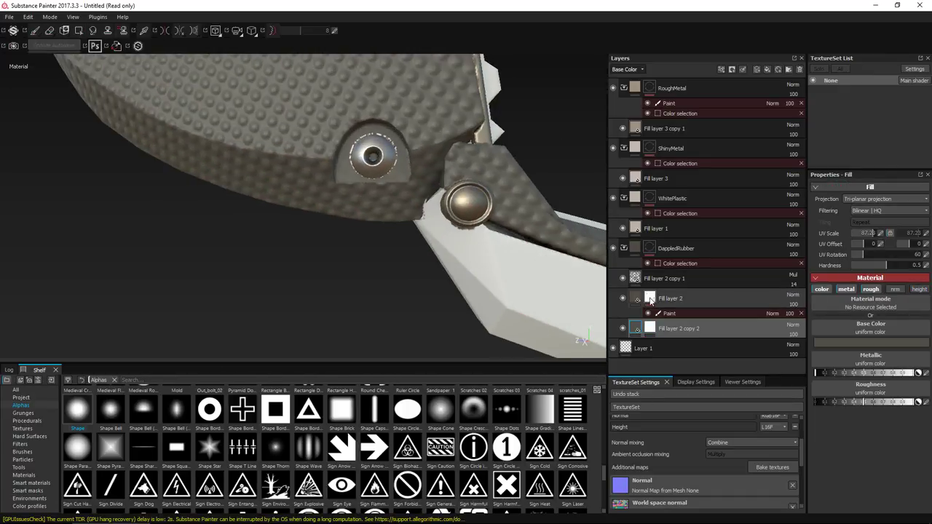
Step: Select the mask of the lowest Fill layer 2 duplicate and switch from Polygon Fill to the Paint tool
right_click(654, 332)
click(692, 129)
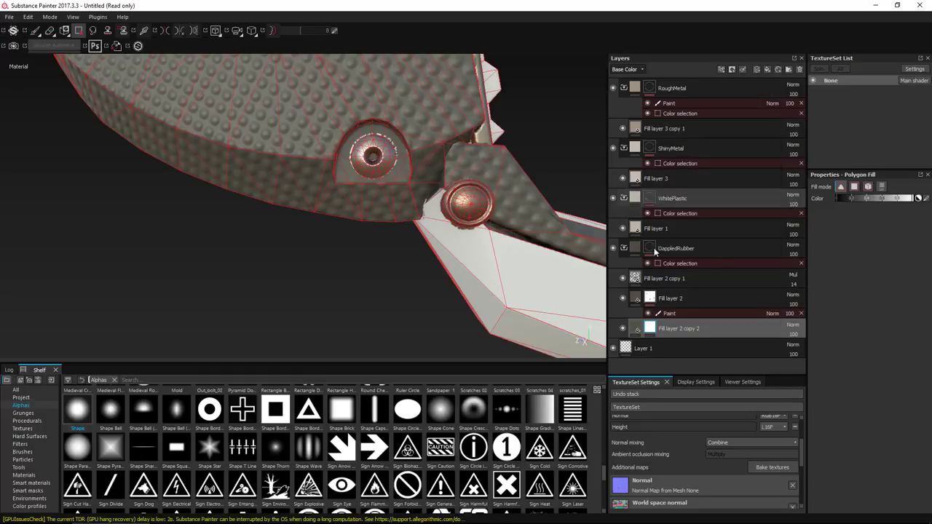
scroll(381, 236, down, 4)
alt+drag(380, 237, 130, 159)
click(35, 30)
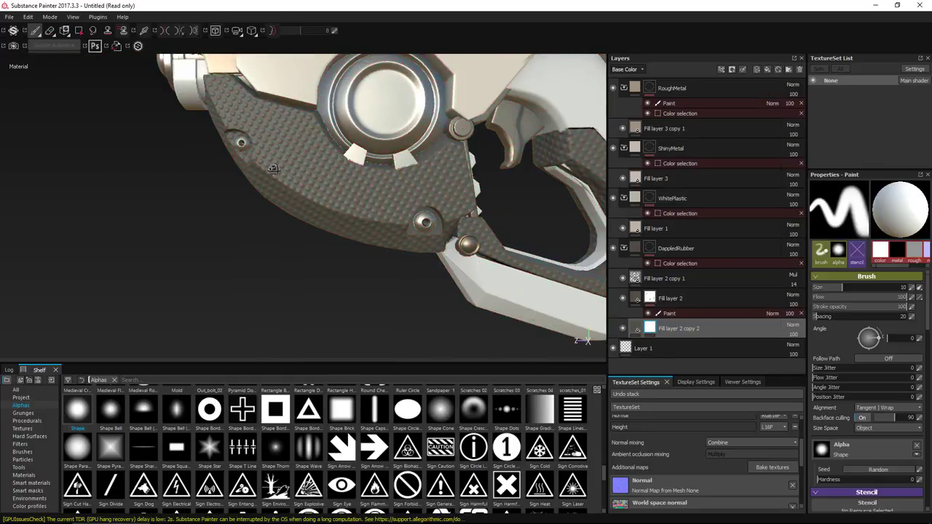
Step: Show the layer stack's Height channel and examine the whole gun from several angles
scroll(207, 171, down, 5)
mouse_move(243, 150)
alt+mouse_down()
mouse_move(287, 158)
mouse_move(255, 191)
mouse_move(334, 202)
mouse_move(309, 202)
alt+mouse_up()
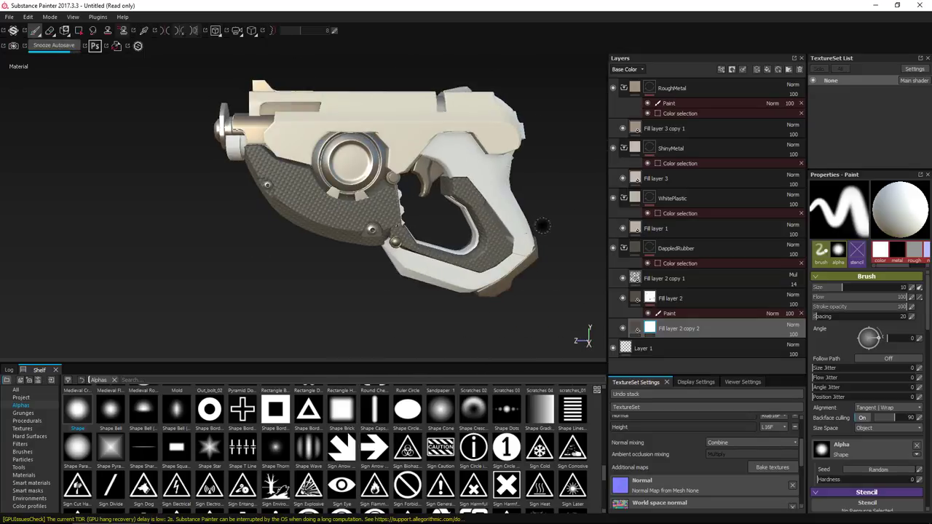
click(628, 71)
click(623, 103)
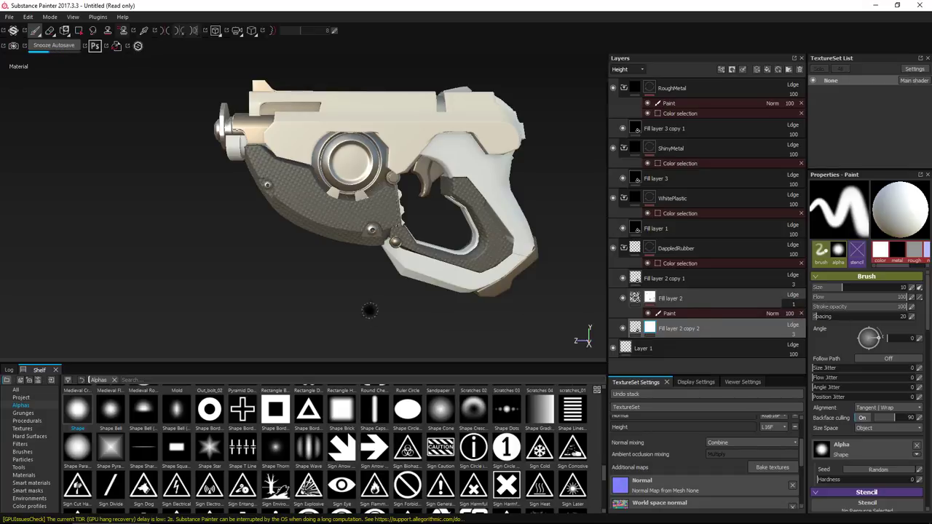
alt+drag(370, 310, 420, 341)
alt+right_drag(420, 341, 342, 315)
alt+drag(342, 315, 386, 330)
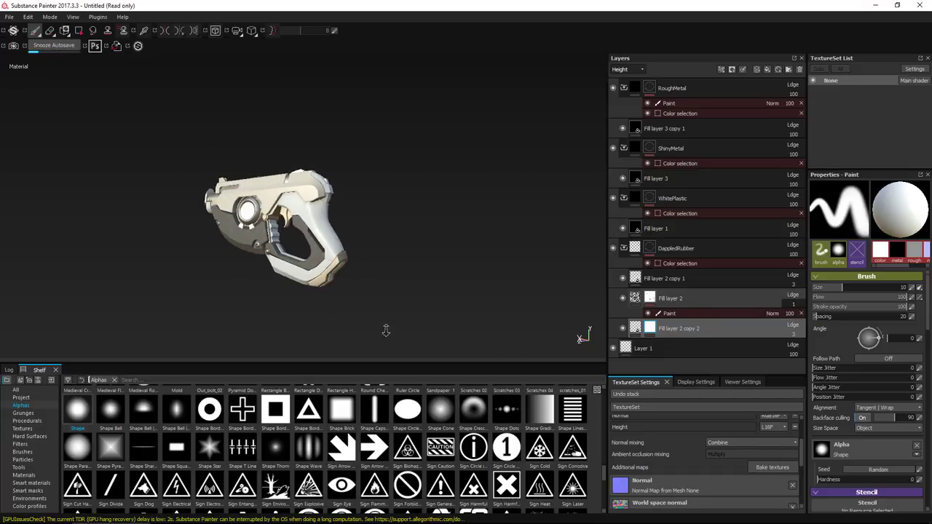
alt+right_drag(386, 331, 473, 349)
alt+drag(473, 349, 391, 300)
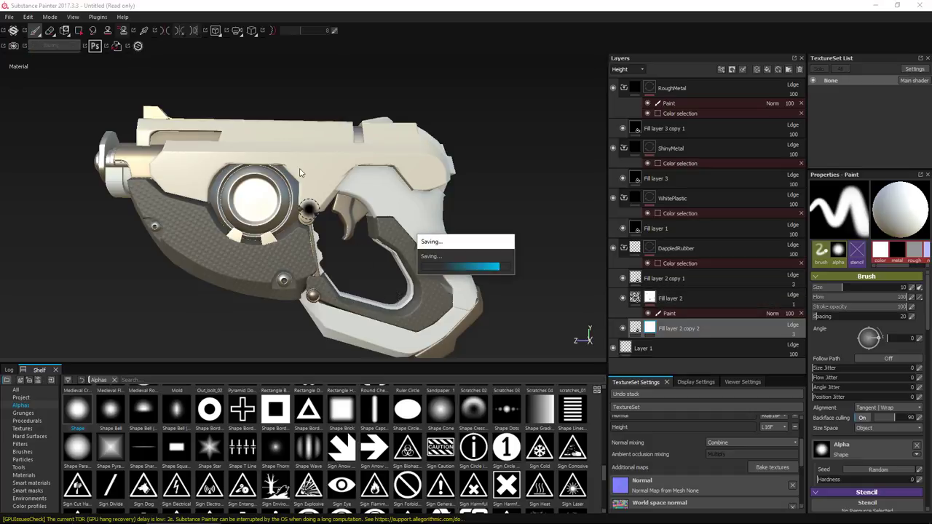
alt+drag(297, 148, 297, 139)
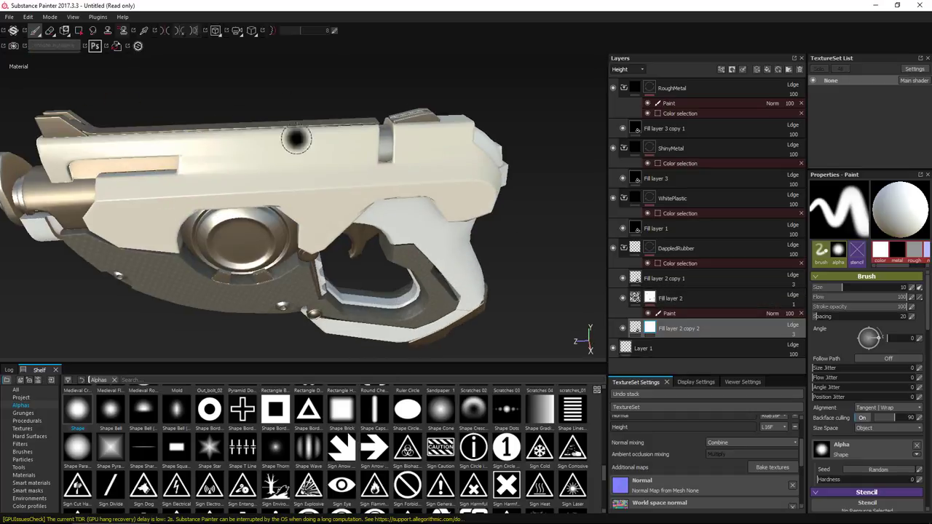
alt+drag(501, 200, 495, 188)
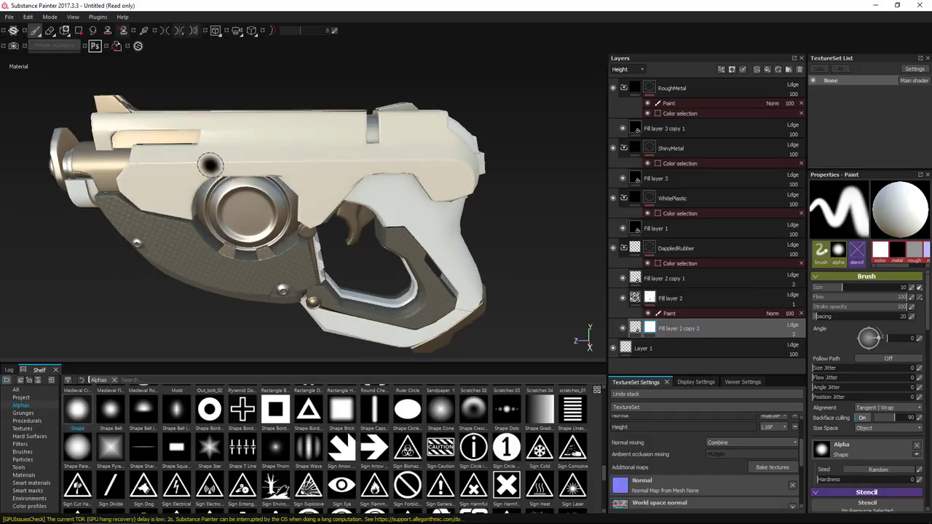
alt+drag(212, 165, 499, 224)
Step: Collapse the DappledRubber folder, return the layer stack to Base Color, and add a fill layer below Fill layer 1 in WhitePlastic
click(623, 247)
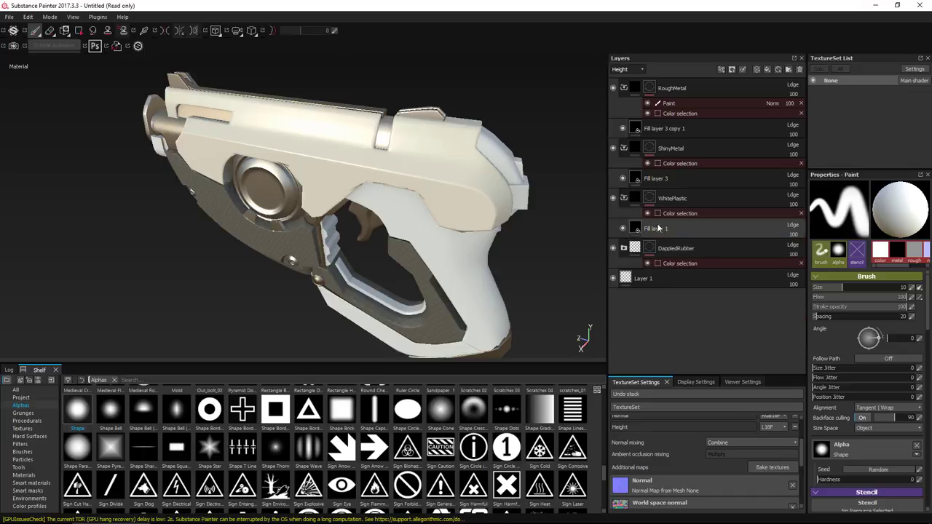
click(625, 69)
click(623, 77)
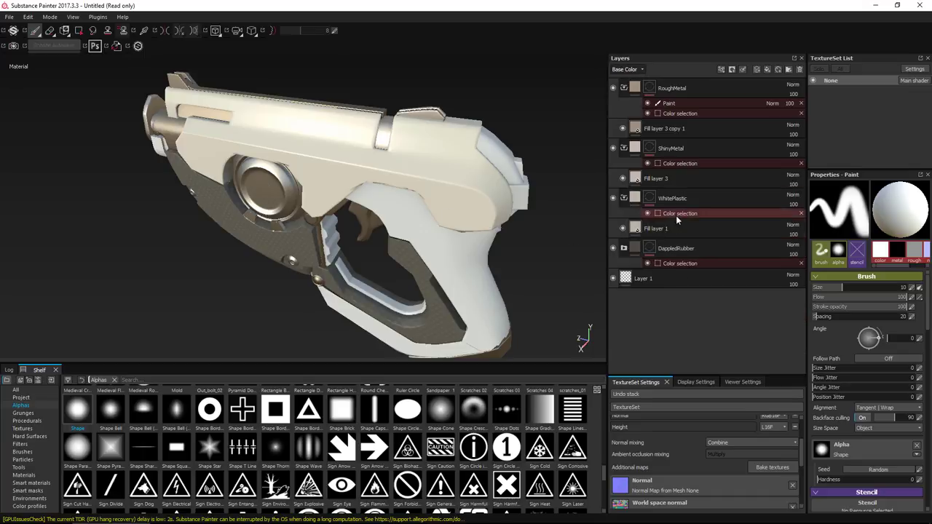
click(672, 197)
click(768, 71)
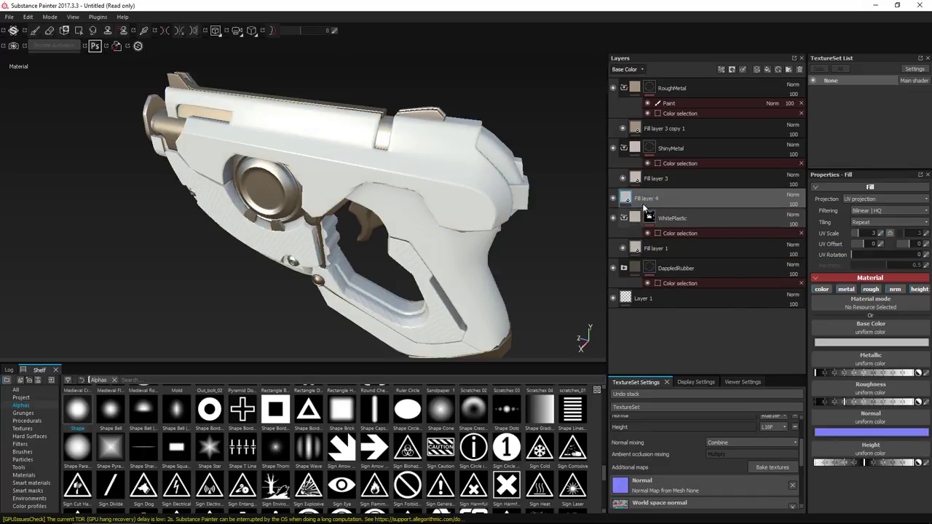
drag(643, 202, 672, 237)
Step: Disable Fill layer 4's color, metal, normal and height channels and assign the Noise3 texture to its roughness
click(821, 290)
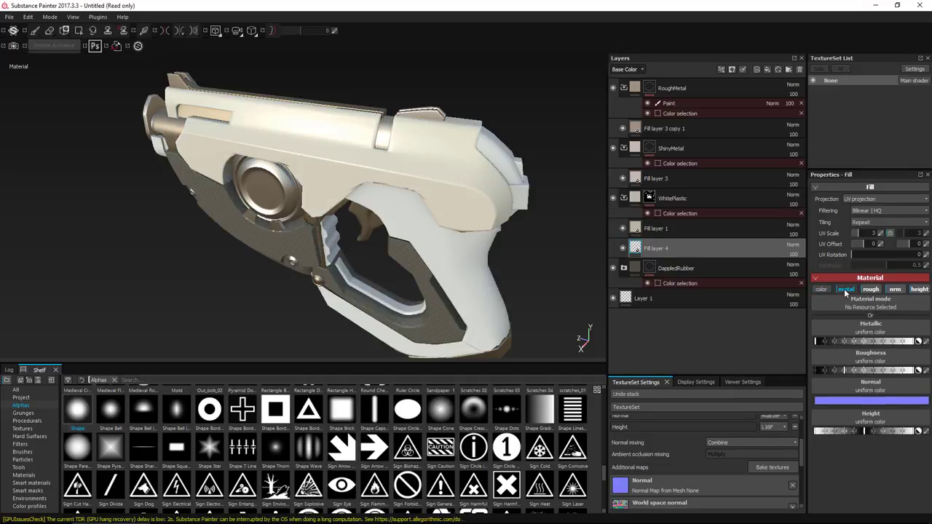
click(846, 290)
click(897, 290)
click(920, 290)
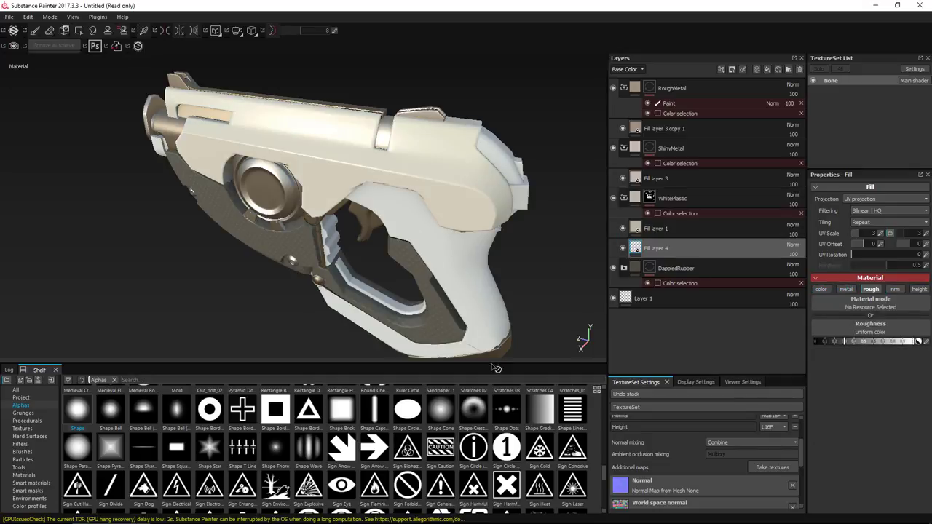
click(22, 429)
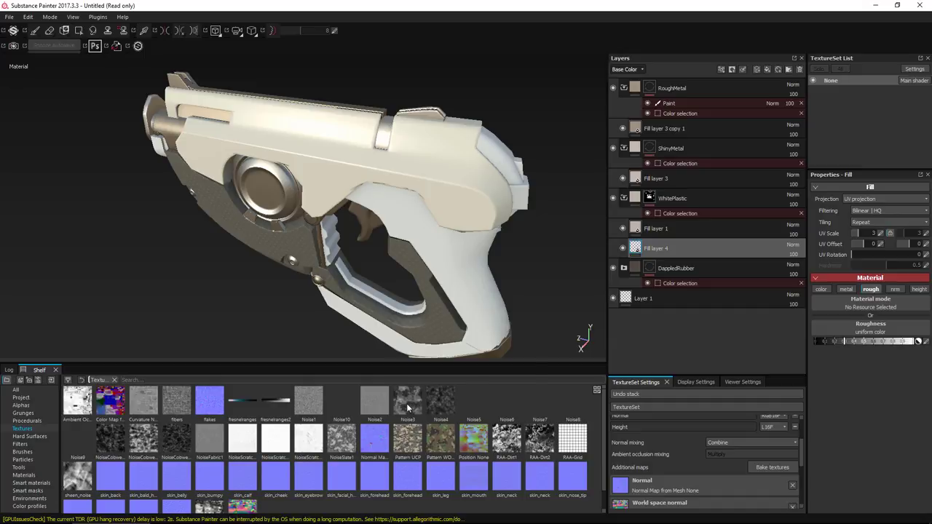
drag(407, 404, 883, 333)
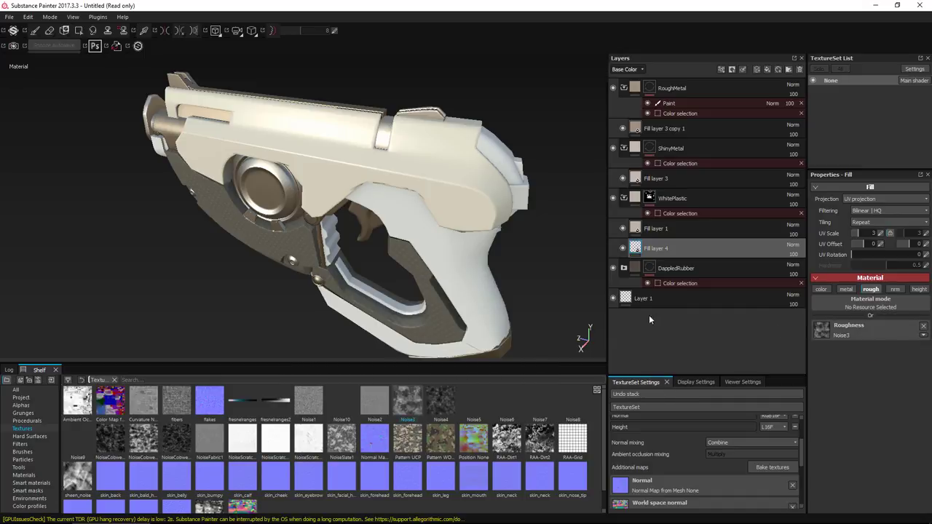
Step: Move Fill layer 4 above Fill layer 1 and set its roughness opacity to 44
drag(697, 244, 719, 220)
mouse_move(352, 267)
alt+mouse_down()
mouse_move(358, 255)
mouse_move(362, 278)
alt+mouse_up()
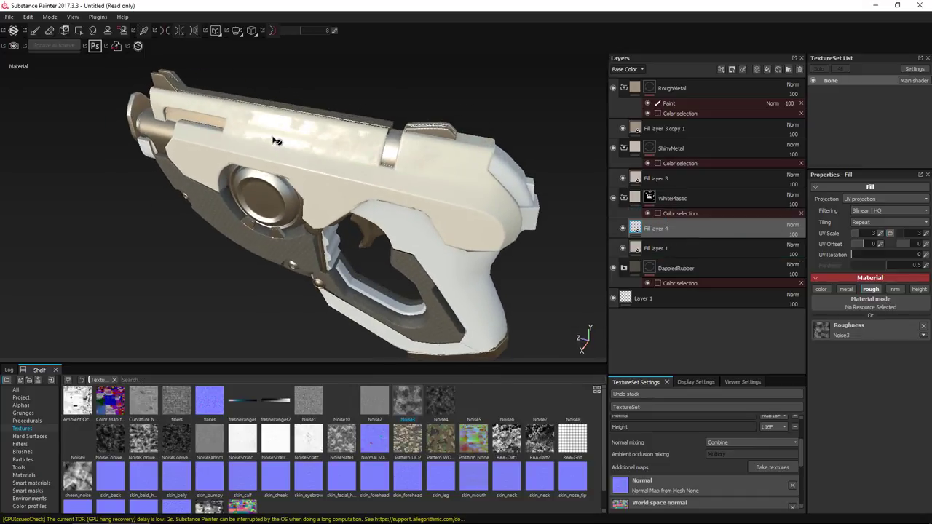
click(631, 70)
click(627, 92)
click(794, 236)
drag(806, 244, 795, 246)
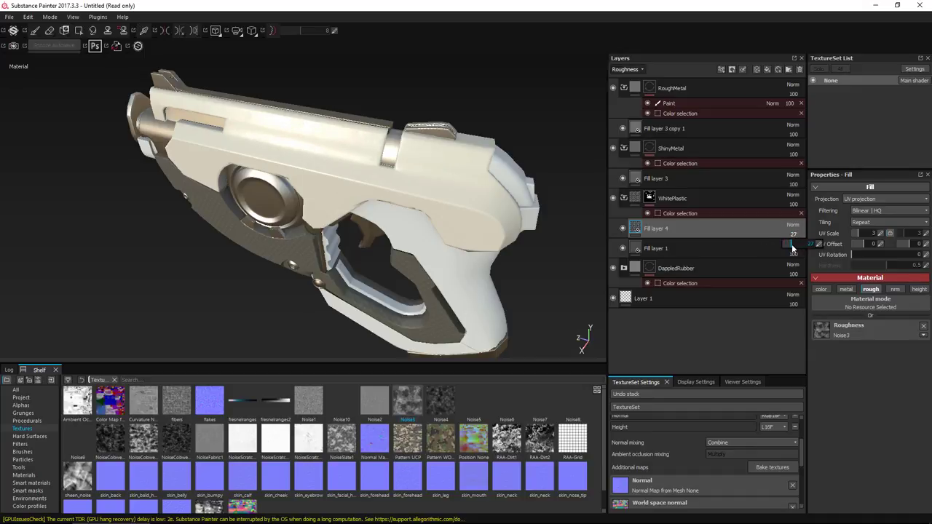
alt+drag(522, 245, 438, 191)
scroll(370, 151, down, 4)
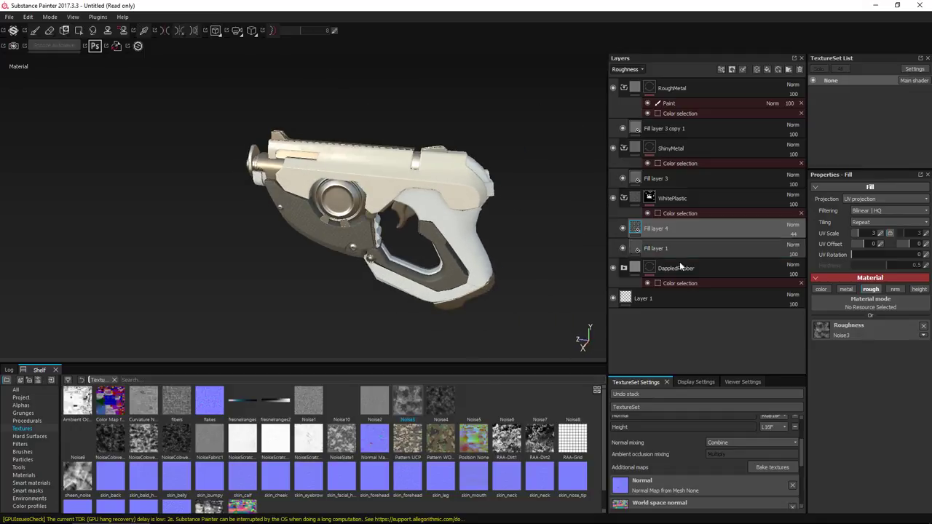
Step: Set Fill layer 4's projection to Tri-planar projection
click(858, 200)
click(859, 215)
alt+drag(413, 241, 374, 186)
scroll(381, 178, up, 2)
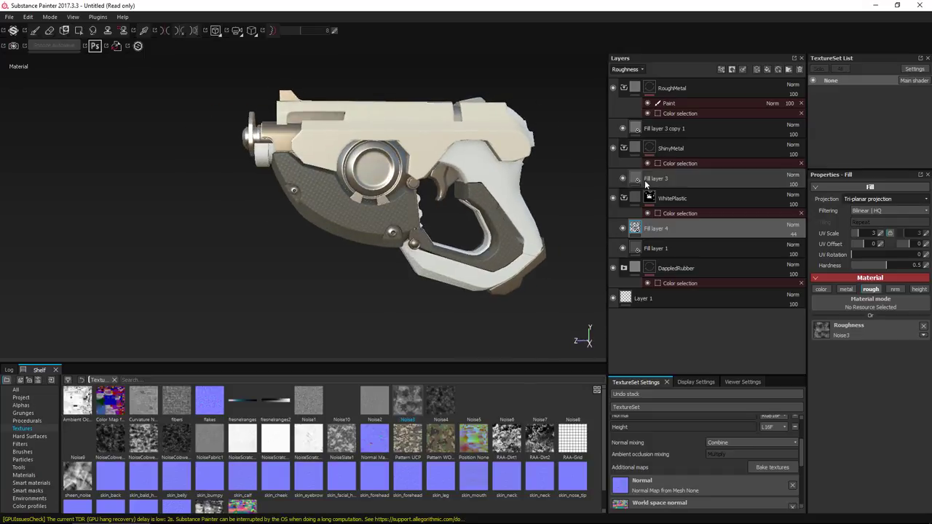
Step: Collapse the WhitePlastic folder and add a fill layer above Fill layer 3 in the ShinyMetal folder
click(624, 198)
click(682, 178)
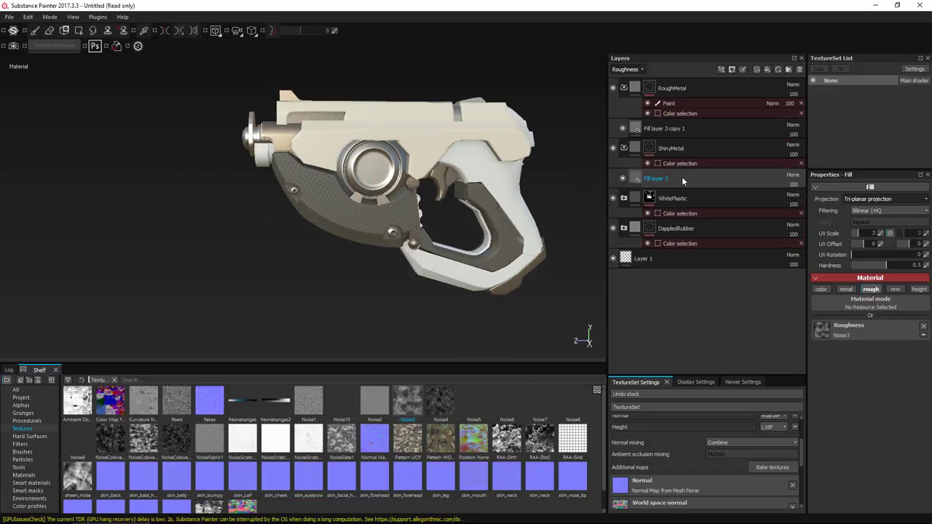
click(766, 69)
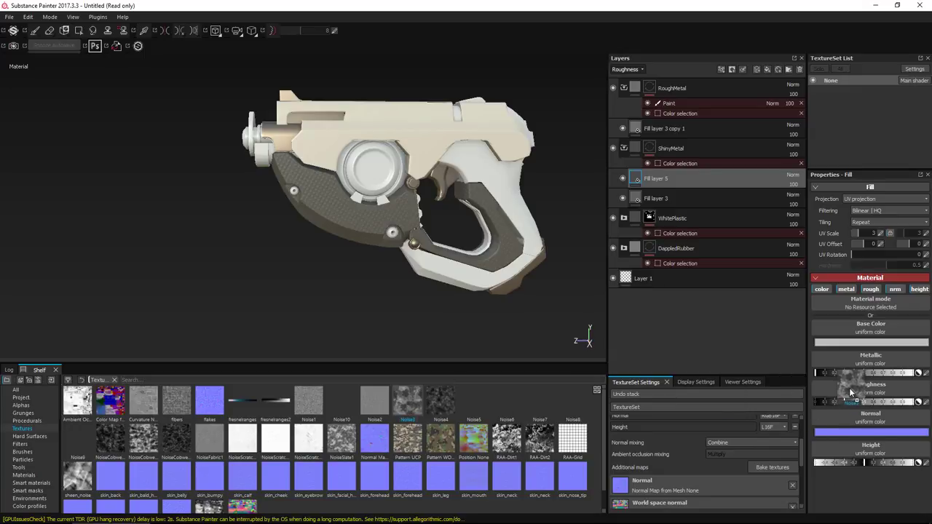
Step: Limit Fill layer 5 to the roughness channel with the Noise3 texture and set its roughness opacity to 66
drag(850, 393, 851, 395)
click(823, 291)
click(847, 291)
click(896, 291)
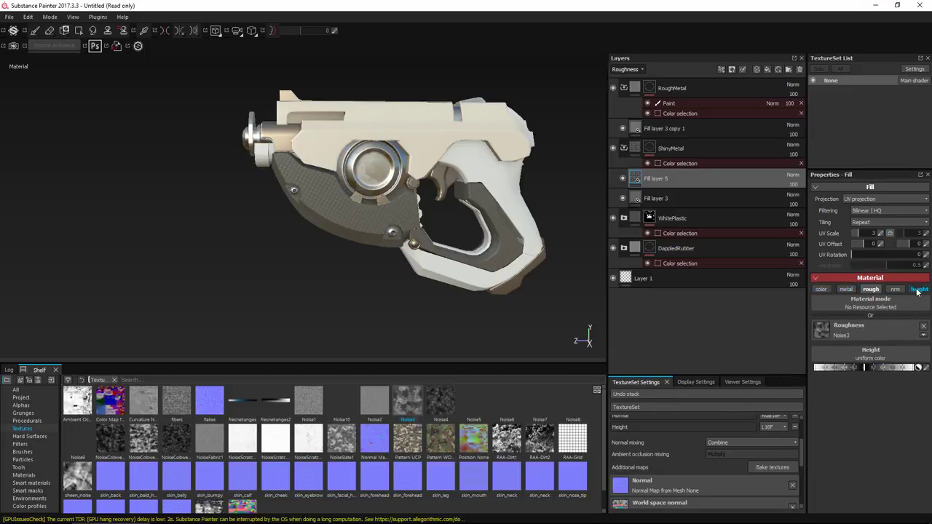
click(918, 292)
mouse_move(426, 265)
alt+mouse_down()
mouse_move(499, 264)
mouse_move(415, 263)
alt+mouse_up()
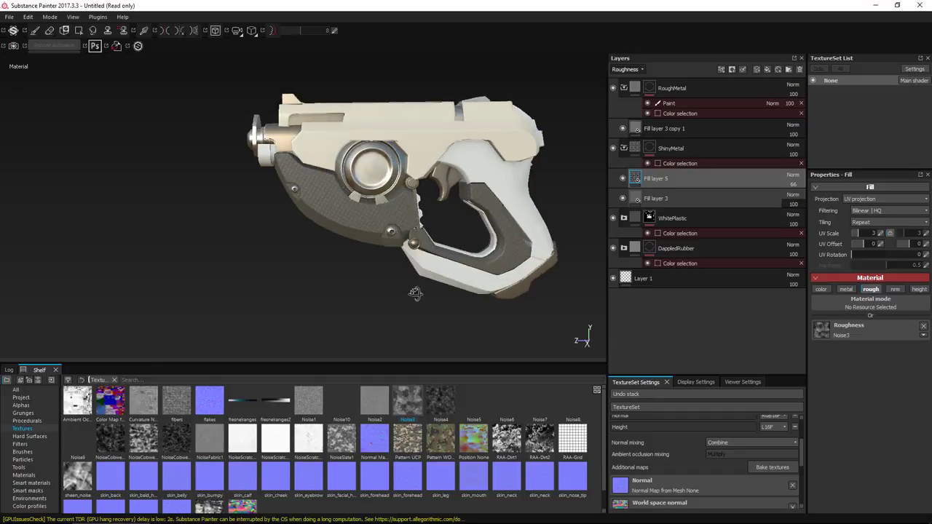
alt+drag(416, 293, 438, 294)
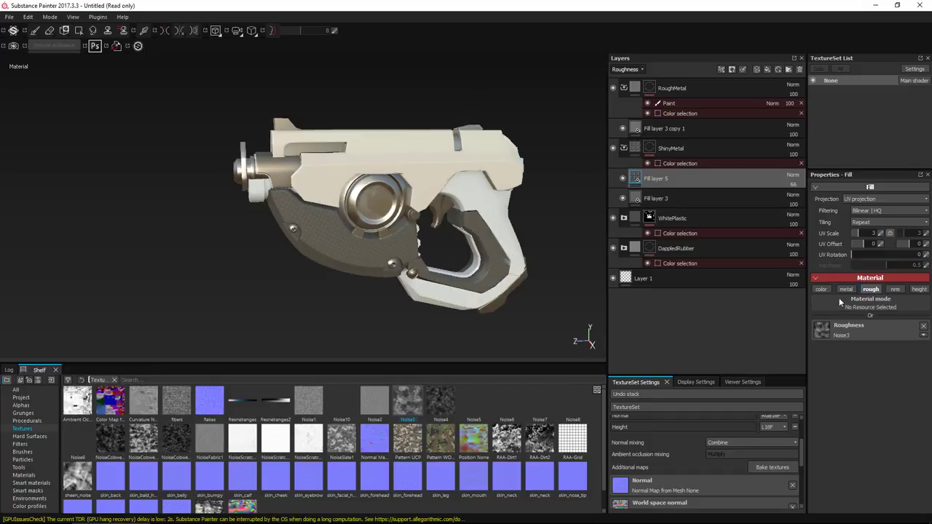
Step: Enable Fill layer 5's color channel, assign Noise3 as its base color, and set its base color opacity to 42
click(819, 293)
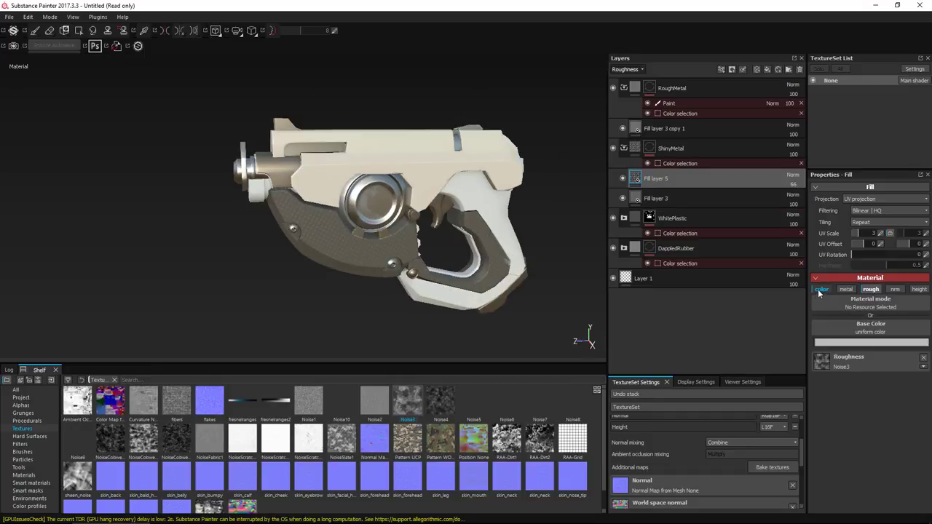
drag(852, 329, 852, 329)
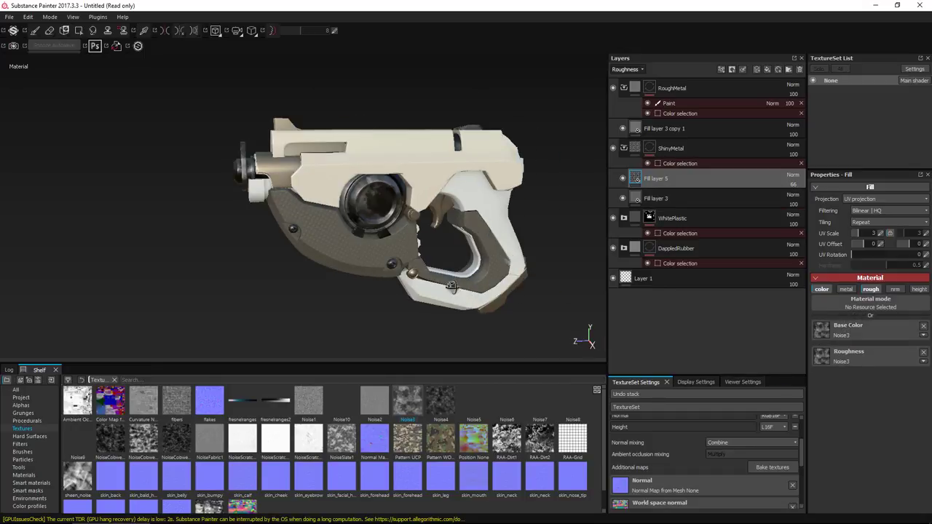
alt+drag(452, 285, 434, 282)
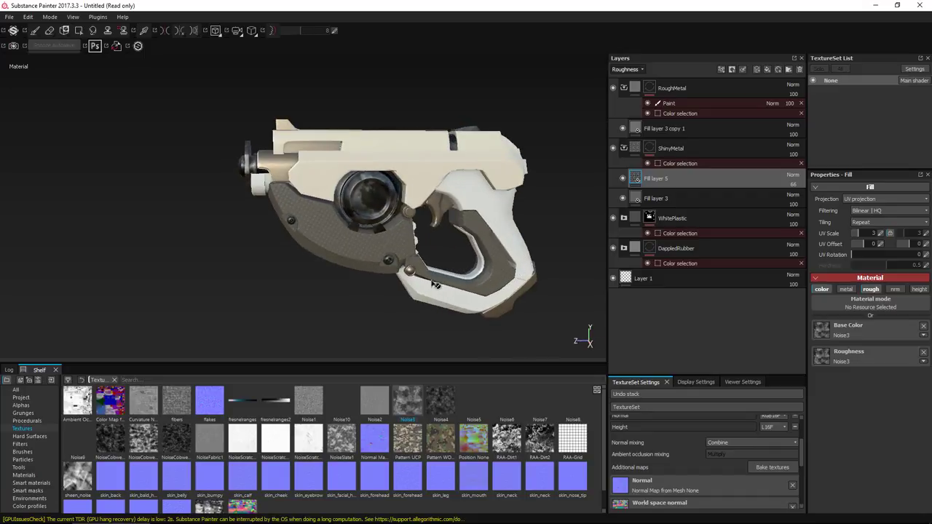
click(793, 184)
drag(796, 195, 794, 196)
mouse_move(333, 283)
alt+mouse_down()
mouse_move(426, 275)
mouse_move(336, 283)
alt+mouse_up()
scroll(566, 193, down, 1)
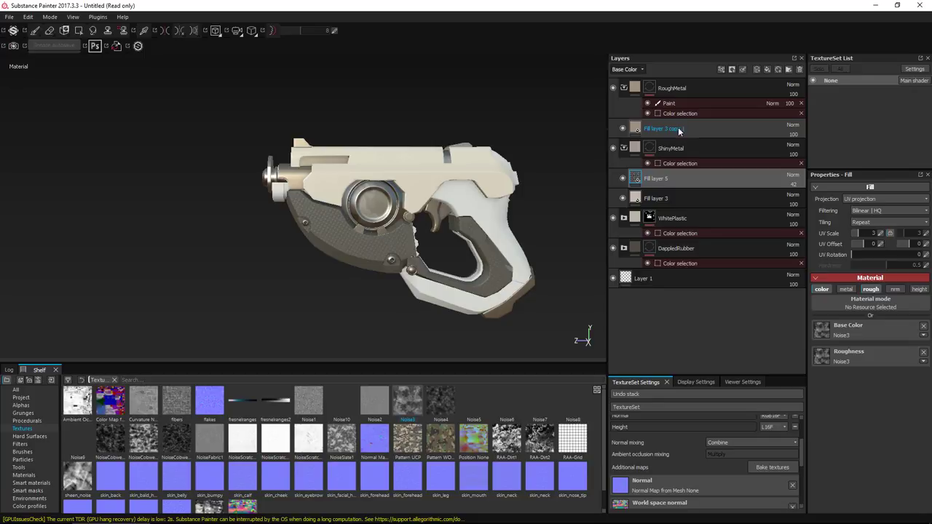
Step: Add a fill layer above Fill layer 3 copy 1 in RoughMetal and disable its metal, normal and height channels
click(682, 128)
click(768, 70)
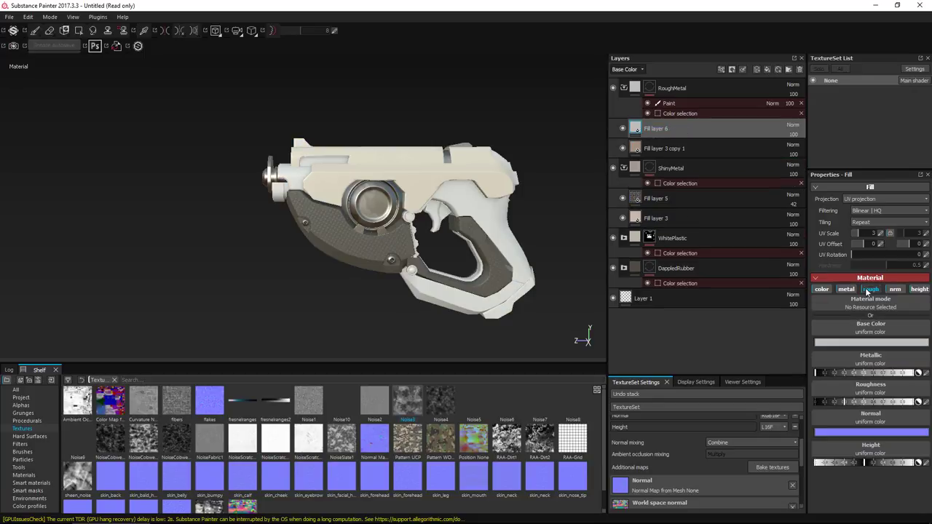
click(847, 290)
click(895, 289)
Step: Assign Noise3 to Fill layer 6's base color and roughness, using Tri-planar projection with a UV scale of 0.36
mouse_move(404, 408)
mouse_down()
mouse_move(813, 341)
mouse_move(851, 356)
mouse_up()
click(857, 201)
click(856, 222)
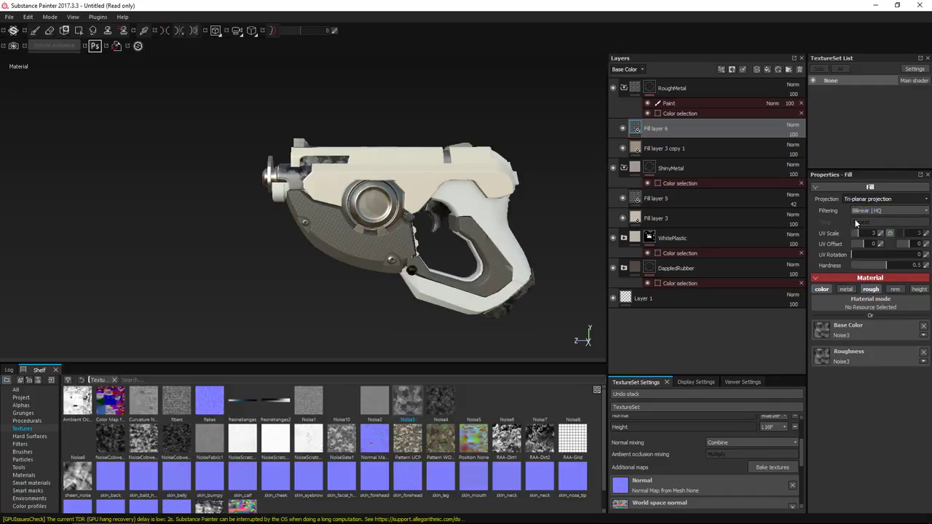
Step: Set Fill layer 6's base color blending to Multiply with an opacity of 39
click(792, 125)
click(795, 172)
click(791, 136)
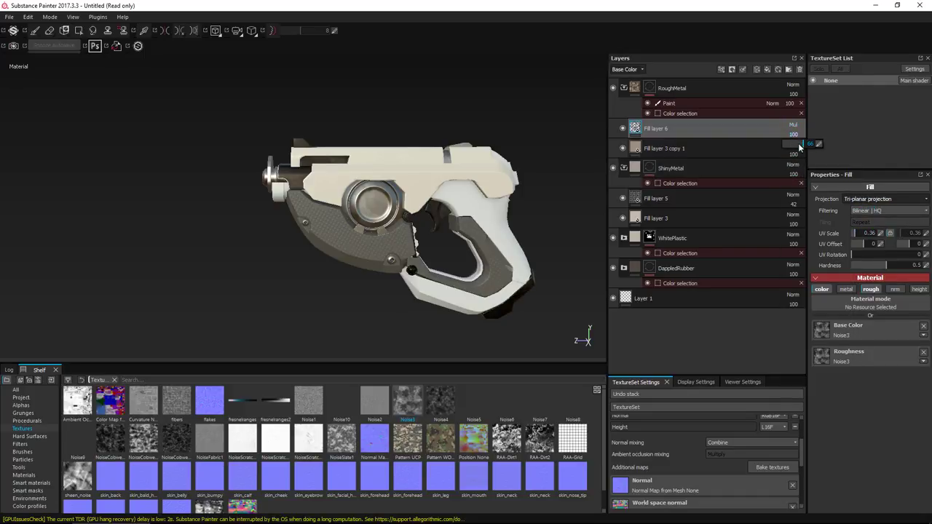
drag(800, 146, 777, 149)
alt+drag(388, 251, 345, 274)
alt+right_drag(346, 274, 391, 267)
alt+drag(391, 267, 428, 257)
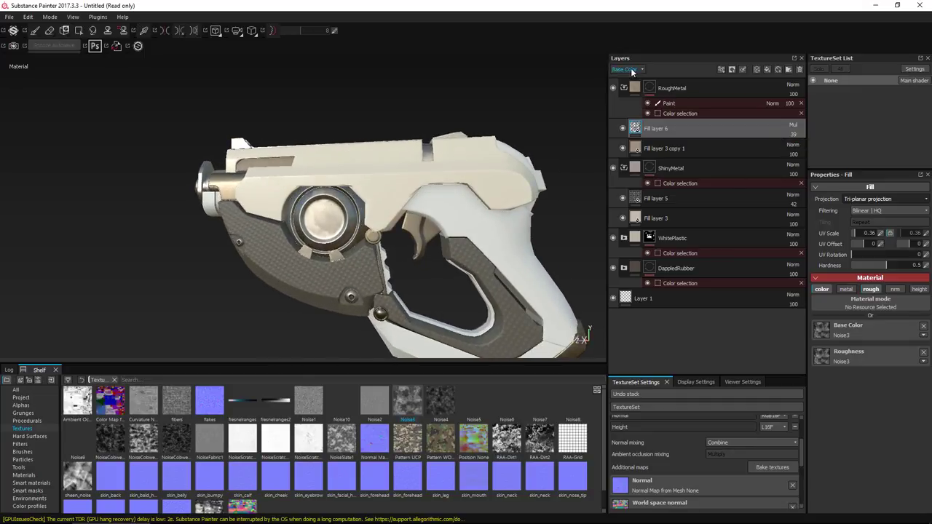
Step: Set Fill layer 6's blending mode to Multiply in the Roughness channel and inspect the gun's surfaces
click(626, 92)
click(793, 126)
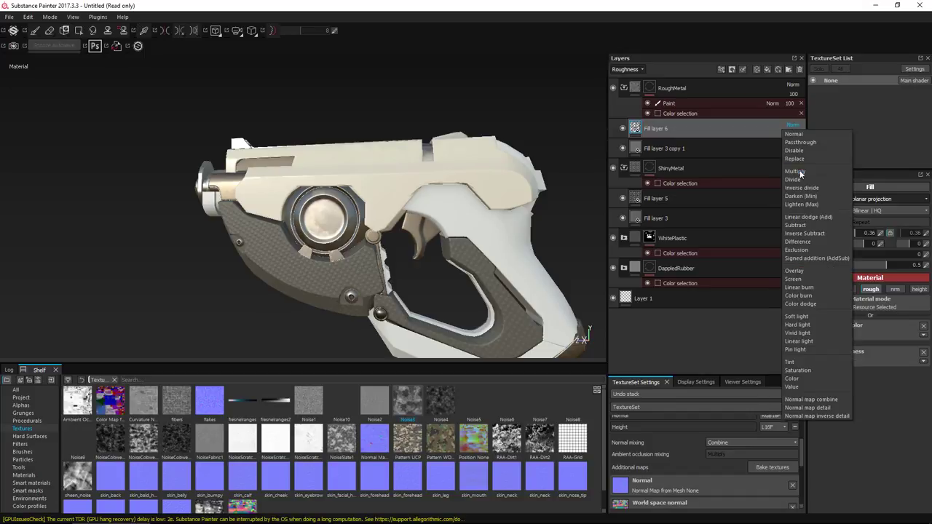
click(799, 173)
alt+drag(411, 250, 328, 223)
alt+middle_drag(328, 223, 298, 186)
alt+drag(298, 185, 262, 186)
alt+drag(341, 175, 423, 172)
Step: Darken the base color of Fill layer 3 copy 1 in RoughMetal to RGB 0.211, 0.192, 0.171 and inspect the gun
click(631, 70)
click(632, 80)
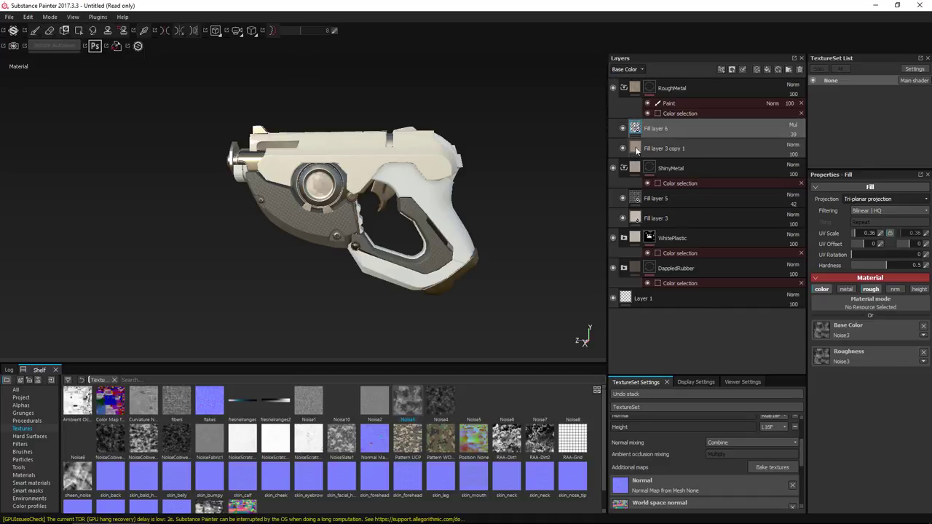
click(636, 149)
click(877, 378)
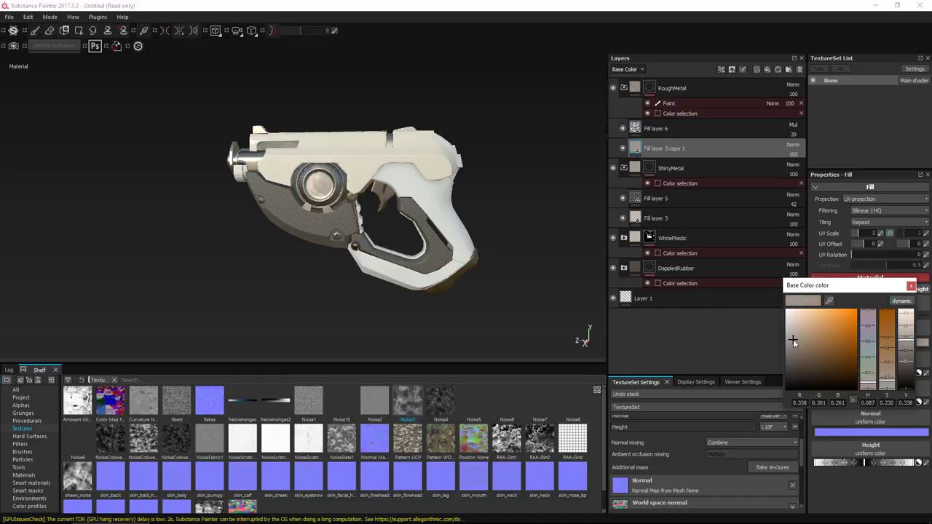
drag(793, 341, 791, 349)
mouse_move(476, 294)
alt+mouse_down()
mouse_move(539, 283)
mouse_move(402, 294)
mouse_move(387, 273)
alt+mouse_up()
mouse_move(384, 220)
alt+mouse_down()
mouse_move(297, 217)
mouse_move(369, 204)
alt+mouse_up()
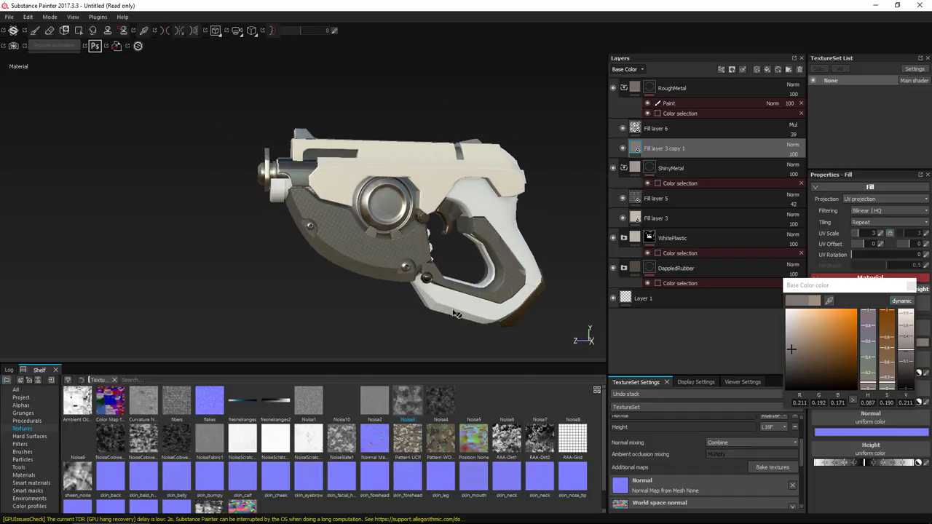
alt+drag(436, 218, 356, 225)
alt+middle_drag(431, 249, 381, 199)
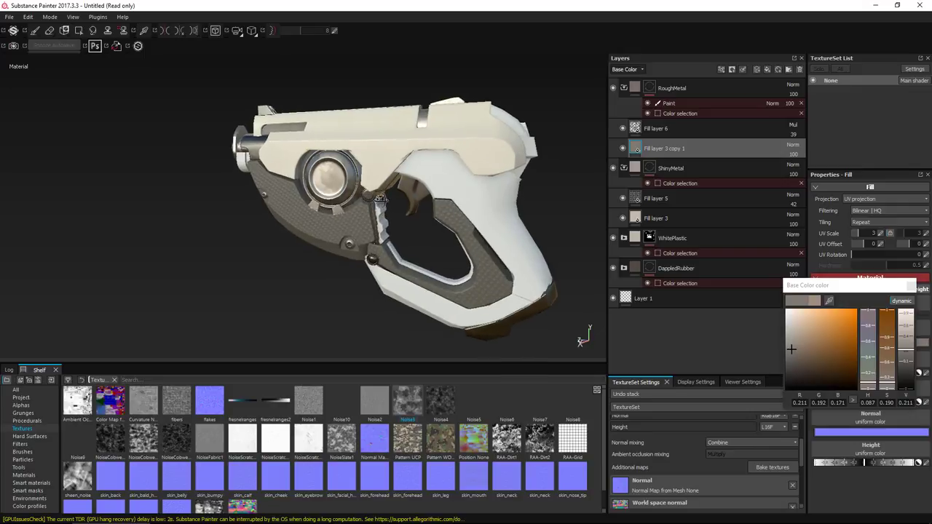
alt+drag(379, 198, 409, 224)
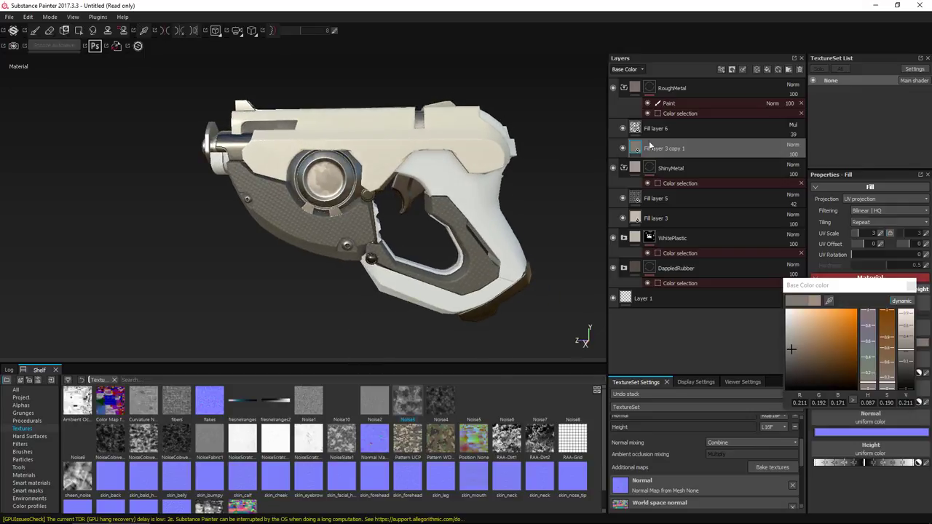
Step: Add a paint layer named Dirt above the RoughMetal folder and choose the Dirt 1 brush
click(726, 90)
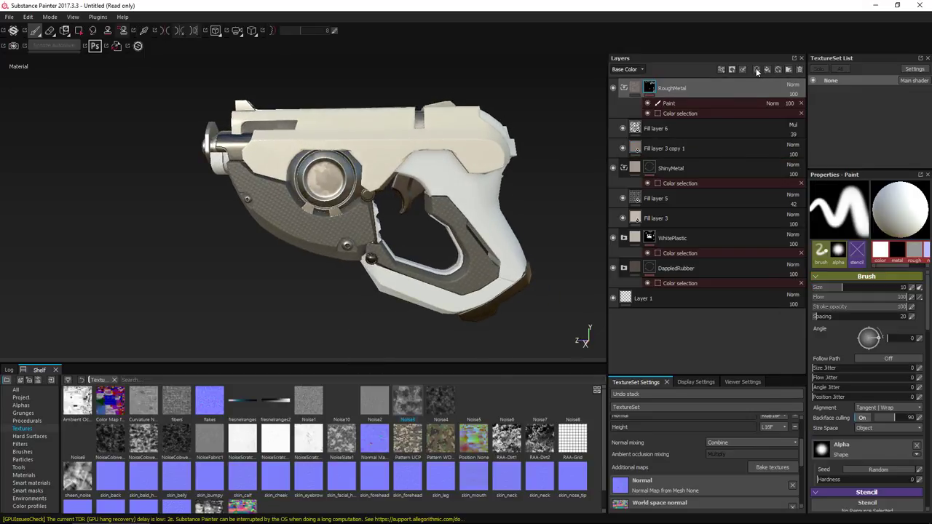
click(756, 68)
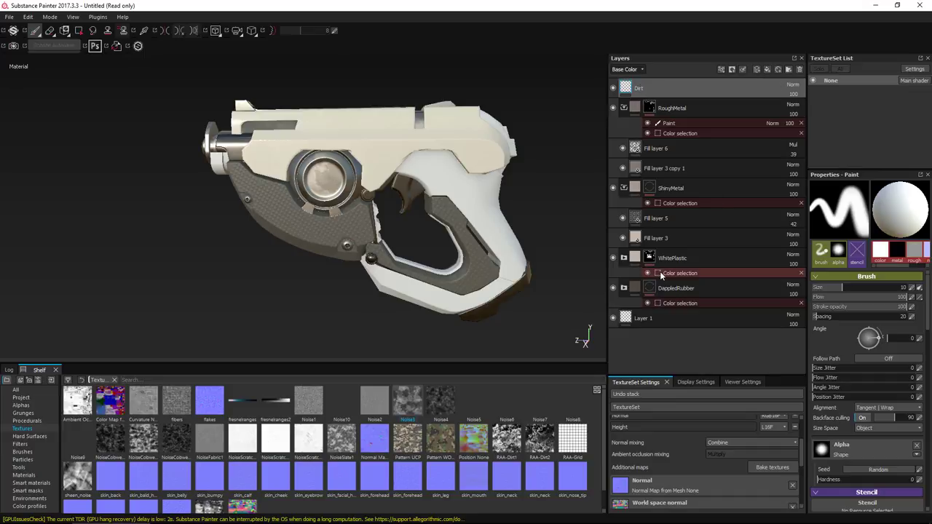
click(32, 451)
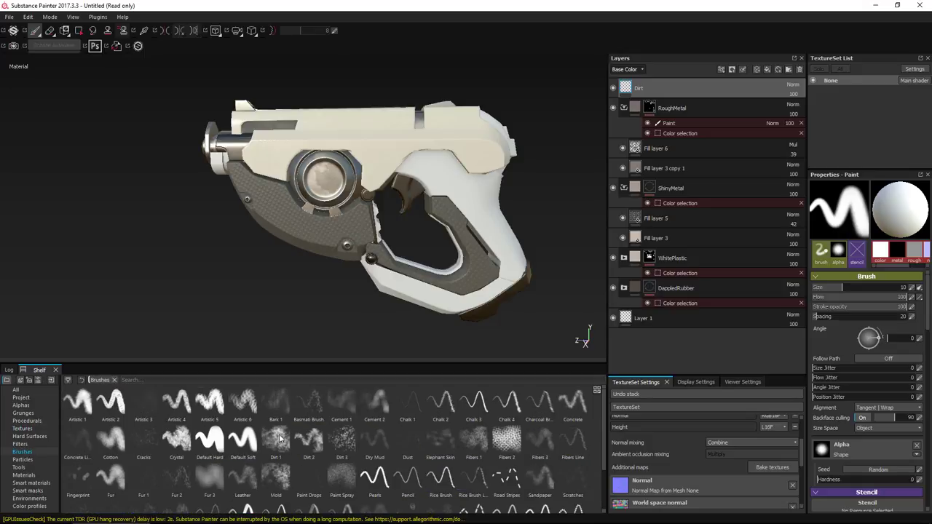
click(279, 439)
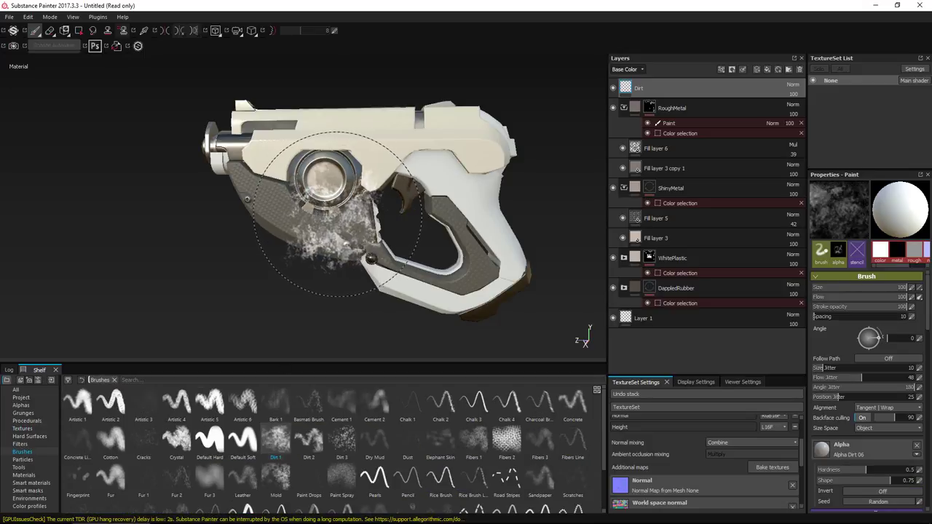
Step: Try Dirt 1 brush strokes over the gun's body and grip, undoing each one
mouse_move(338, 214)
mouse_down()
mouse_move(351, 151)
mouse_move(485, 246)
mouse_move(410, 258)
mouse_up()
key(ctrl+z)
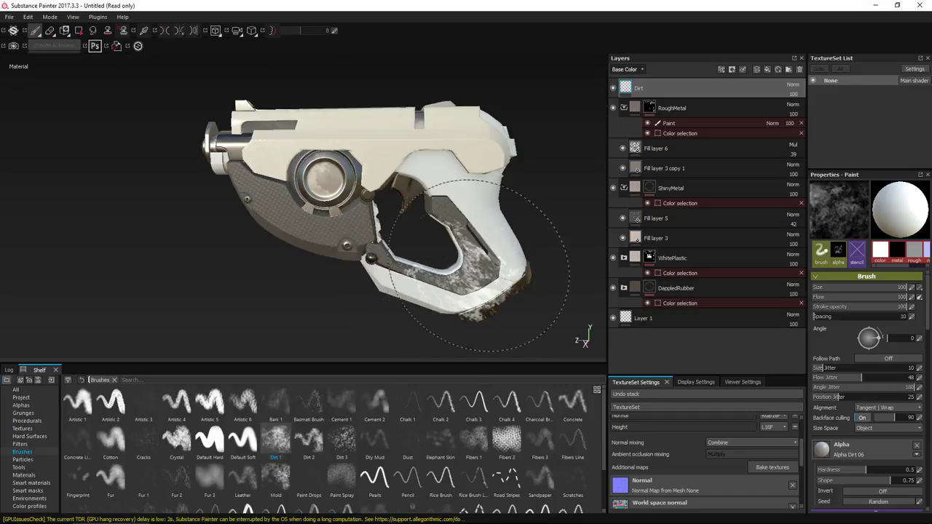
mouse_move(479, 266)
mouse_down()
mouse_move(460, 240)
mouse_move(298, 195)
mouse_up()
key(ctrl+z)
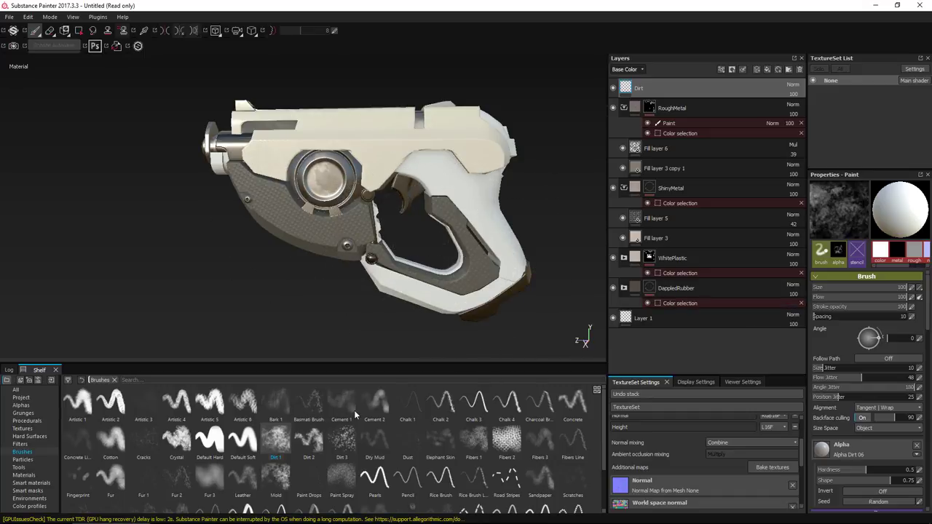
Step: Replace the brush's alpha with Dirt 04
click(23, 406)
scroll(211, 453, down, 3)
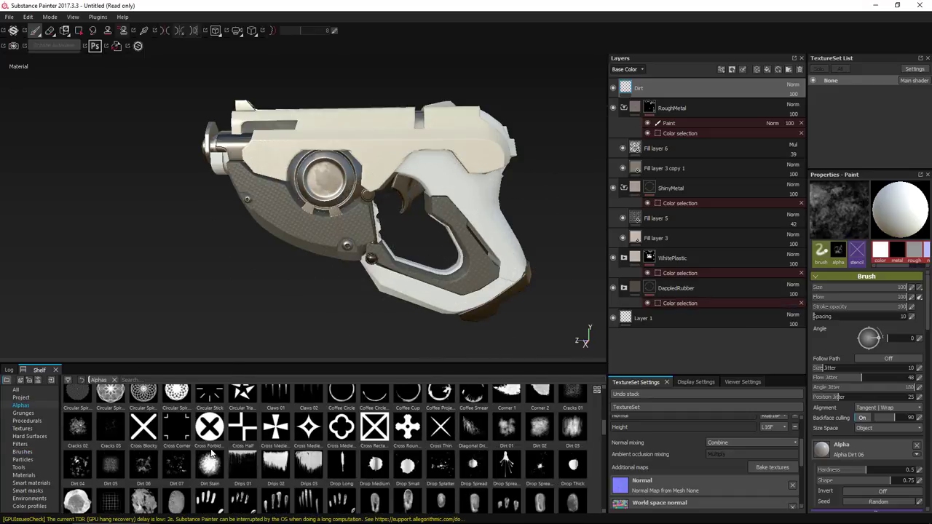
scroll(731, 438, down, 3)
scroll(827, 431, down, 6)
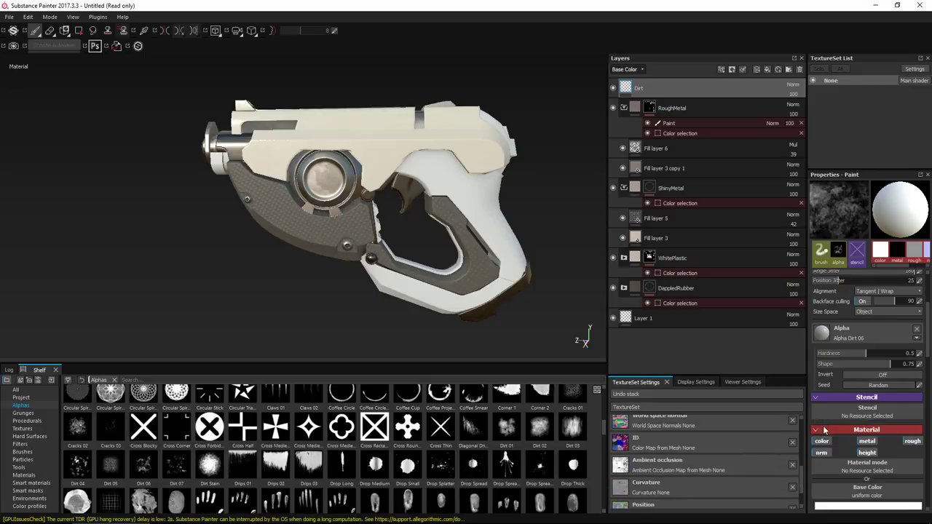
scroll(826, 430, up, 2)
mouse_move(77, 472)
mouse_down()
mouse_move(638, 388)
mouse_move(861, 339)
mouse_up()
Step: Try white Dirt 04 strokes across the gun and undo them
drag(281, 168, 305, 201)
click(470, 188)
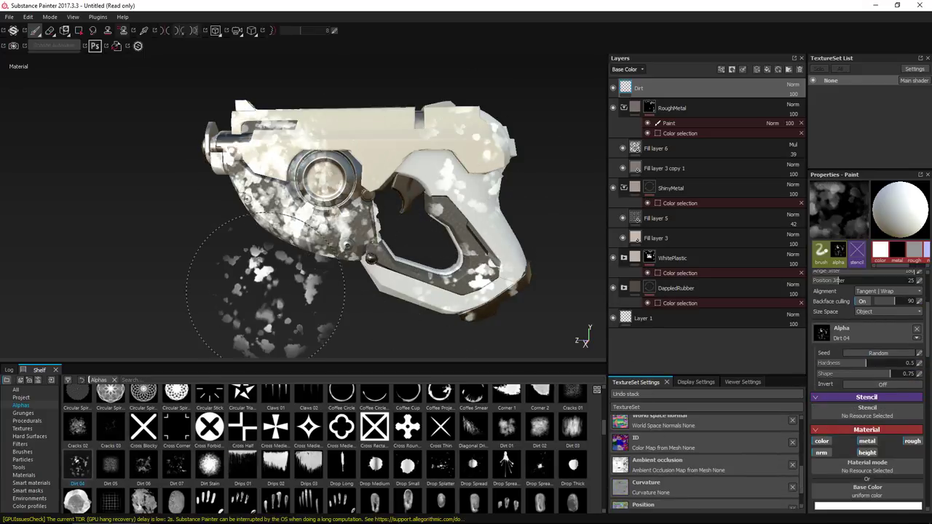
key(ctrl+z)
key(ctrl+z)
key(ctrl+z)
Step: Set the brush's base color to dark brown, RGB 0.082, 0.043, 0.016, and raise its roughness close to maximum
scroll(861, 416, down, 2)
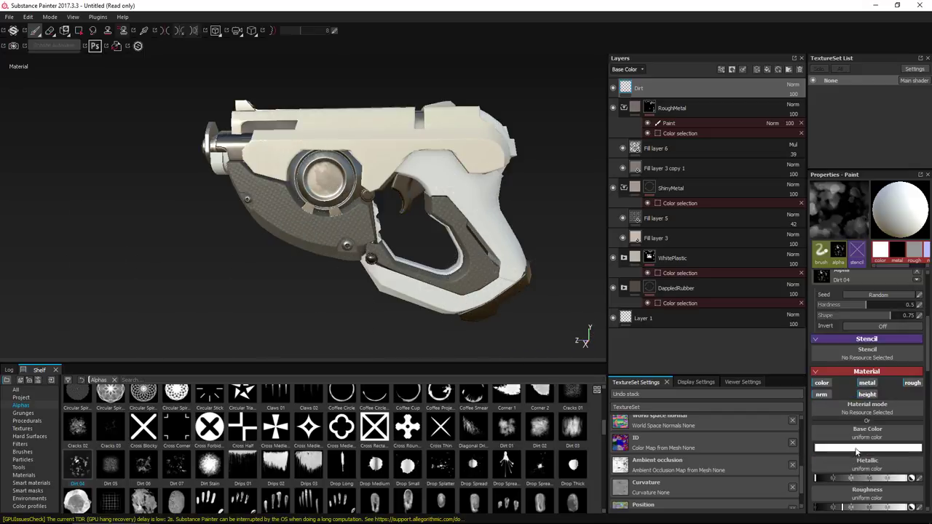
click(862, 448)
drag(868, 482, 868, 491)
click(823, 458)
drag(823, 458, 825, 473)
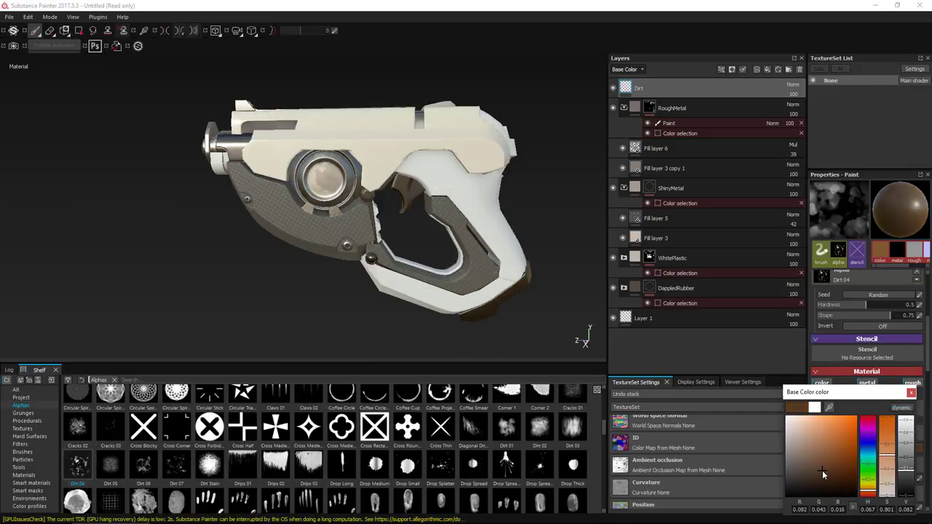
click(911, 394)
scroll(867, 416, down, 2)
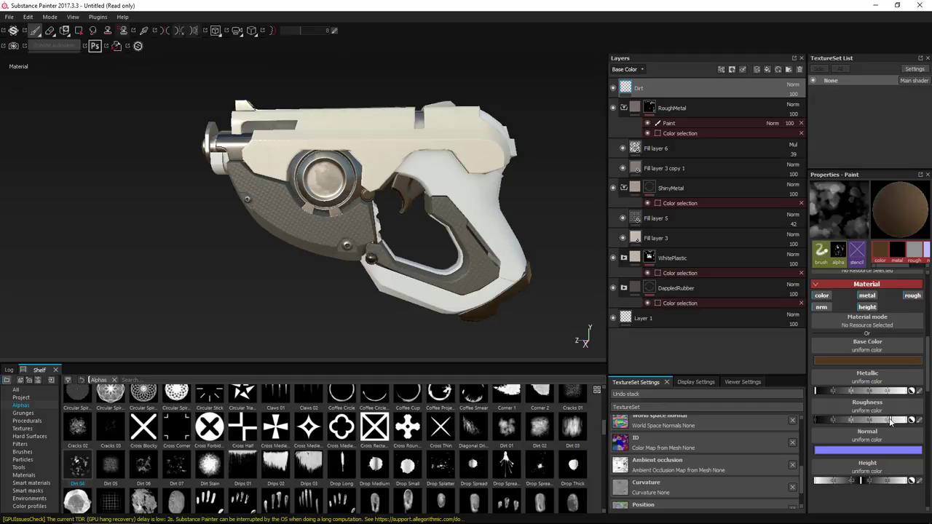
scroll(861, 322, up, 3)
scroll(867, 417, down, 4)
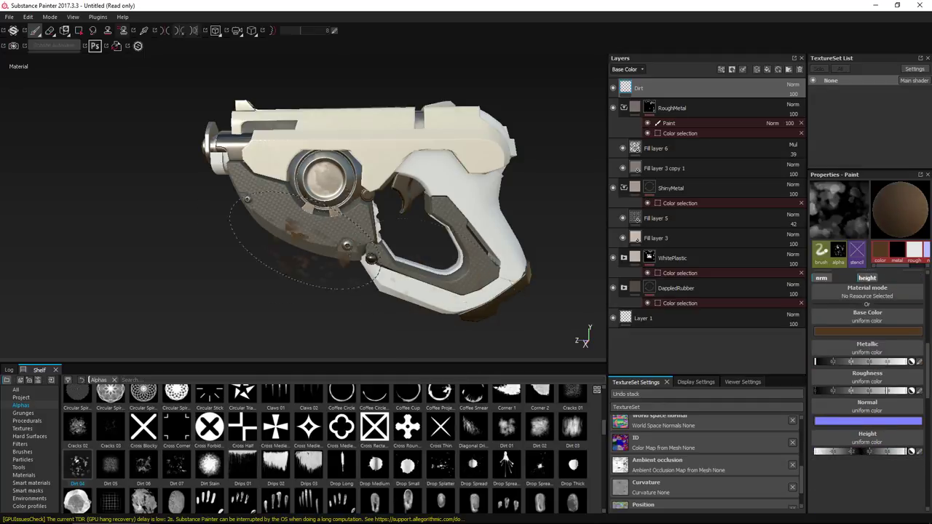
Step: Disable the brush's height channel and undo the trial brown dirt strokes on the gun
drag(304, 241, 471, 286)
key(ctrl+z)
scroll(901, 393, up, 5)
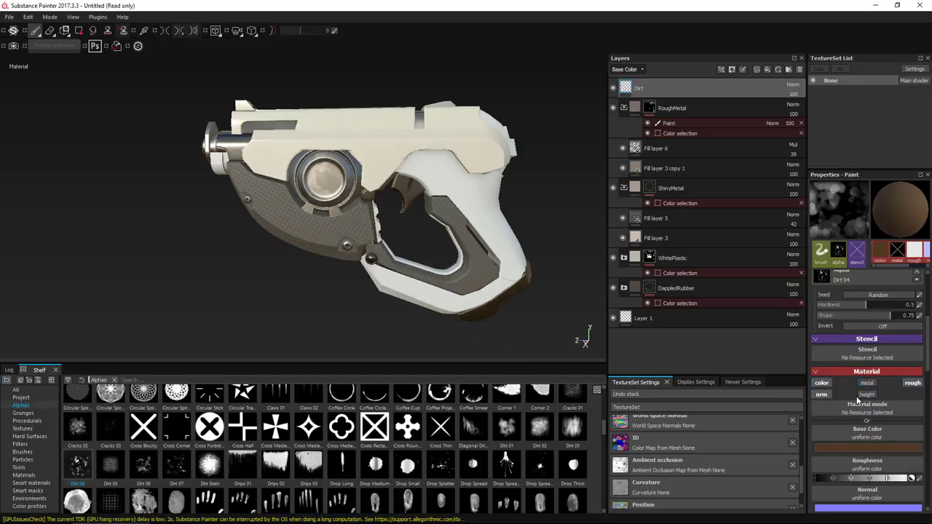
click(339, 198)
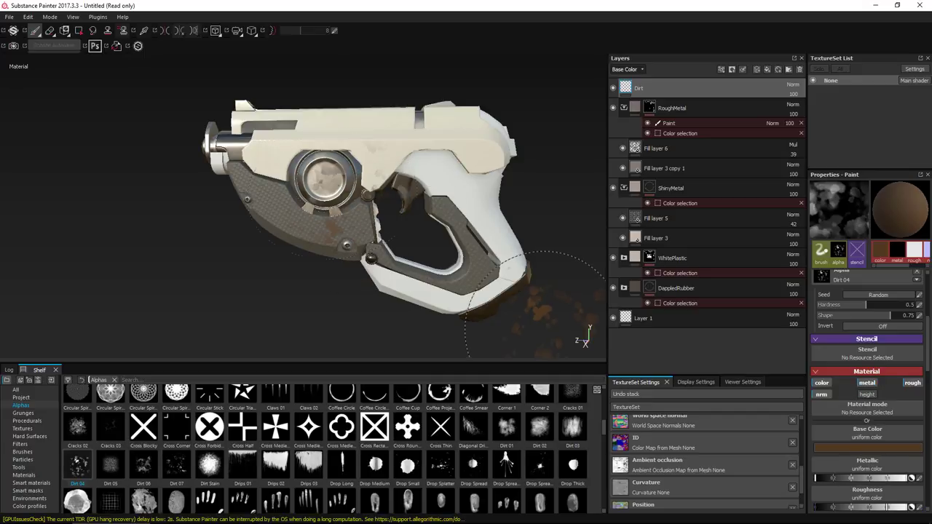
alt+drag(435, 246, 463, 252)
key(ctrl+z)
Step: Stamp brown Dirt 04 patches over the gun's grip, slide and body on the Dirt layer and inspect the coverage
click(468, 267)
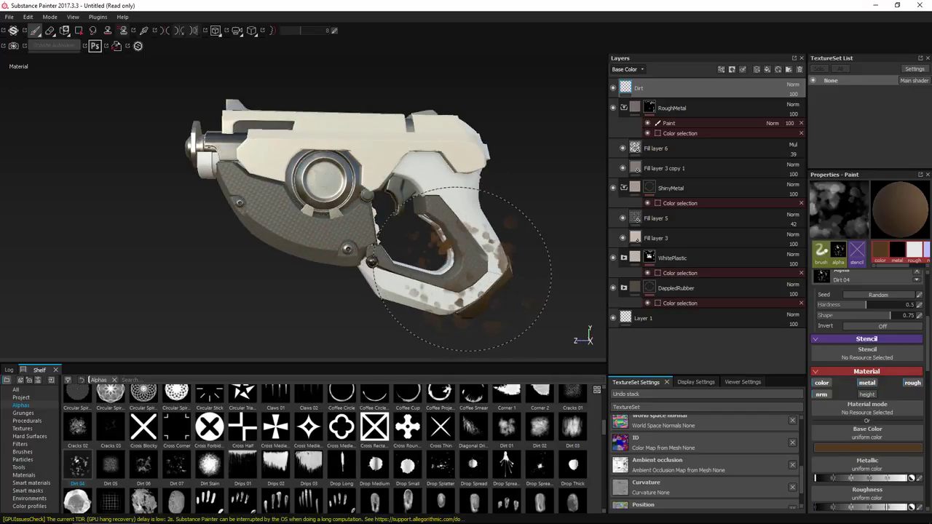
click(282, 170)
click(352, 150)
click(443, 191)
click(263, 169)
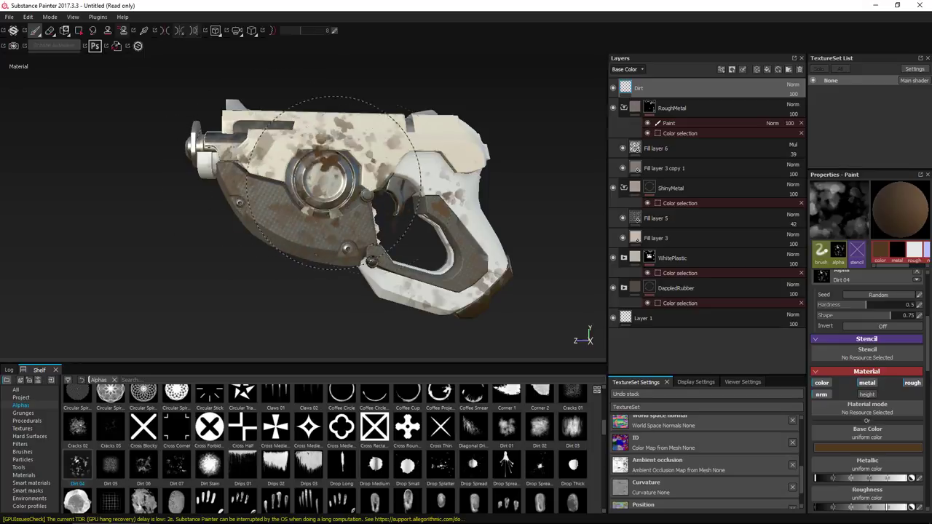
alt+drag(245, 249, 472, 217)
alt+right_drag(472, 217, 423, 200)
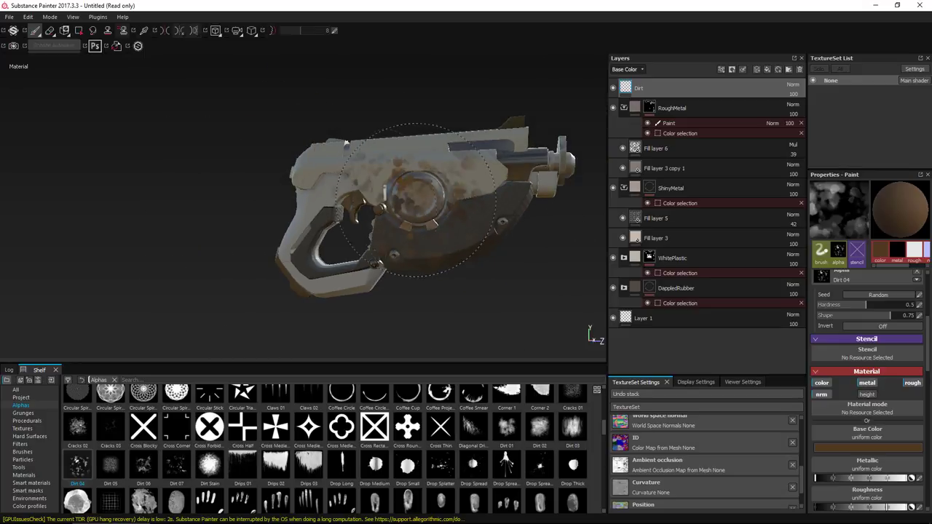
mouse_move(312, 290)
alt+mouse_down()
mouse_move(260, 214)
mouse_move(381, 153)
alt+mouse_up()
alt+drag(430, 182, 409, 182)
alt+middle_drag(410, 182, 383, 164)
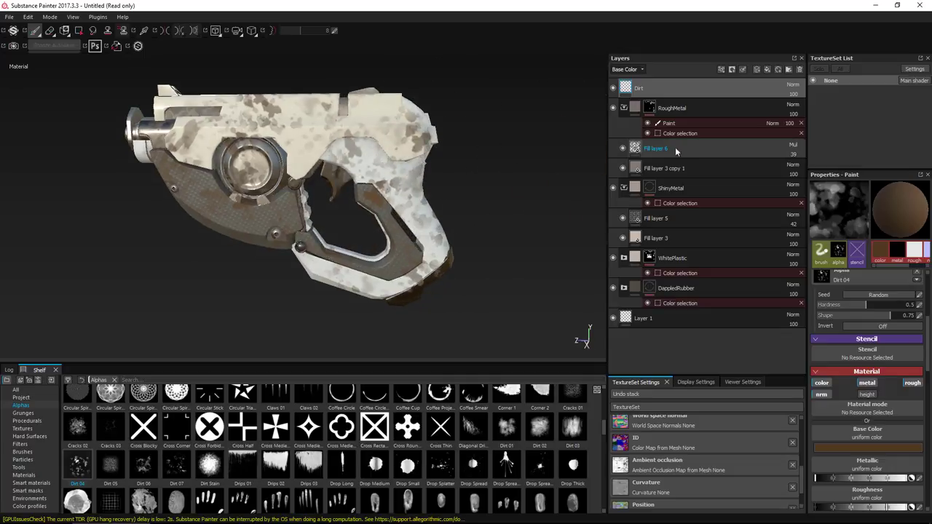
Step: Set the Dirt layer's base color blending to Multiply with an opacity of 42
click(793, 85)
click(799, 131)
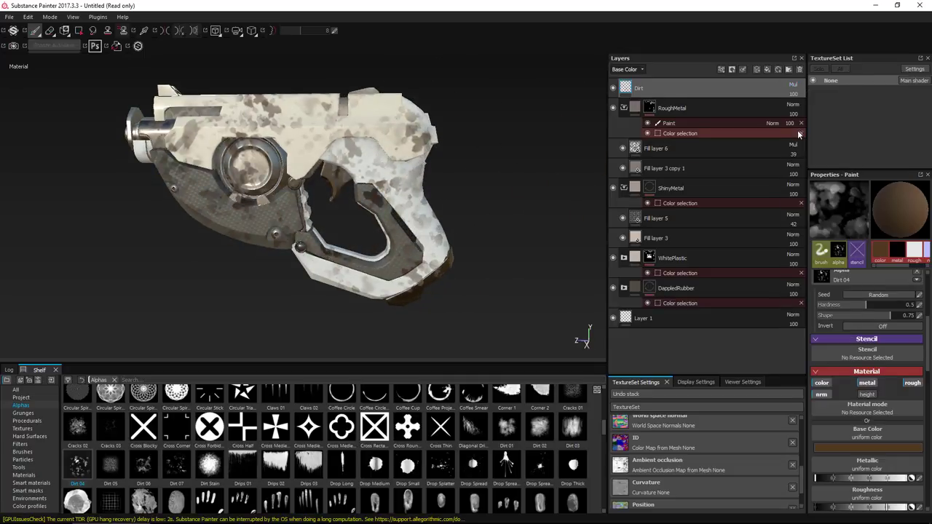
click(794, 94)
click(796, 104)
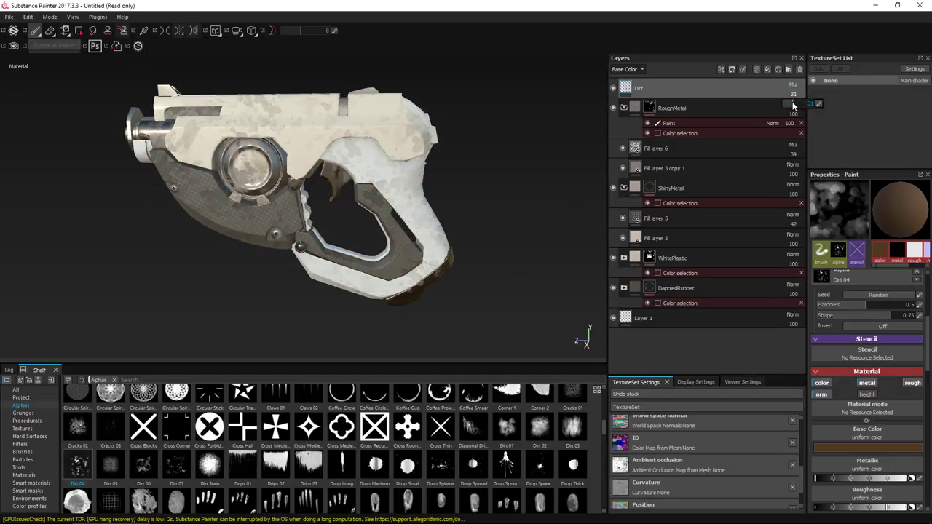
click(627, 69)
click(503, 177)
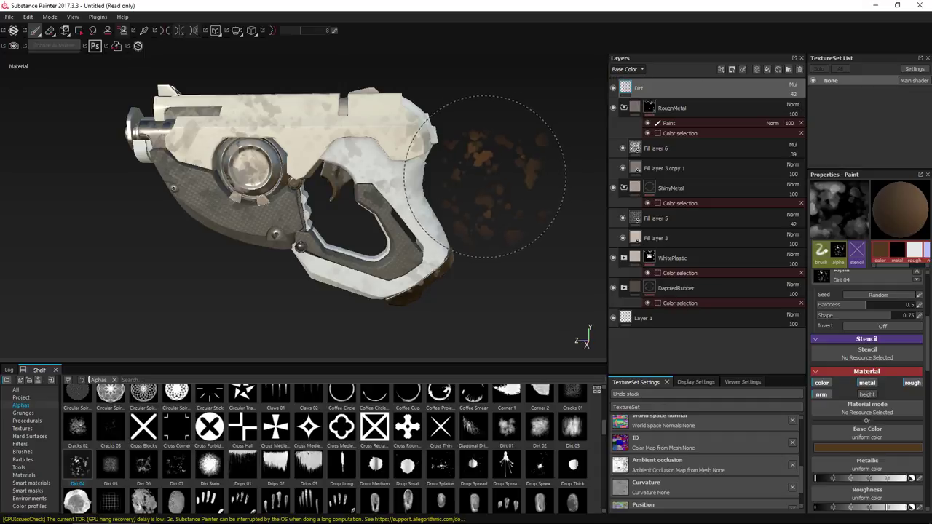
mouse_move(537, 177)
alt+mouse_down()
mouse_move(469, 179)
mouse_move(520, 181)
alt+mouse_up()
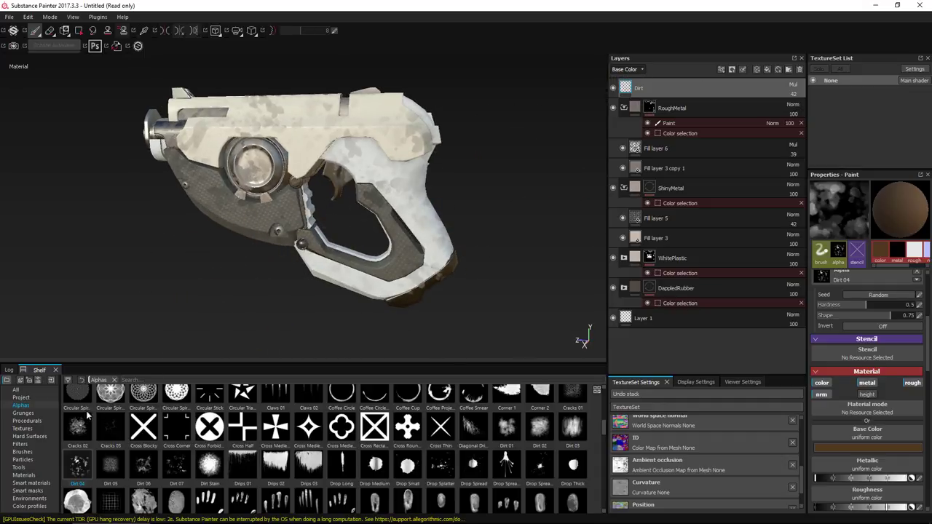
Step: Erase parts of the dirt on the gun's surfaces using the Eraser with the Dirt 3 and Dirt 1 brushes
click(49, 32)
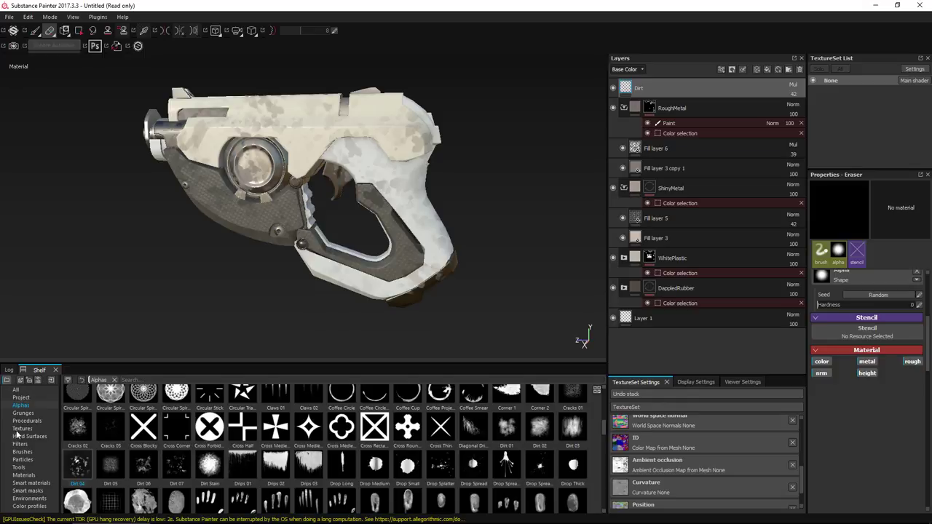
click(23, 452)
click(343, 441)
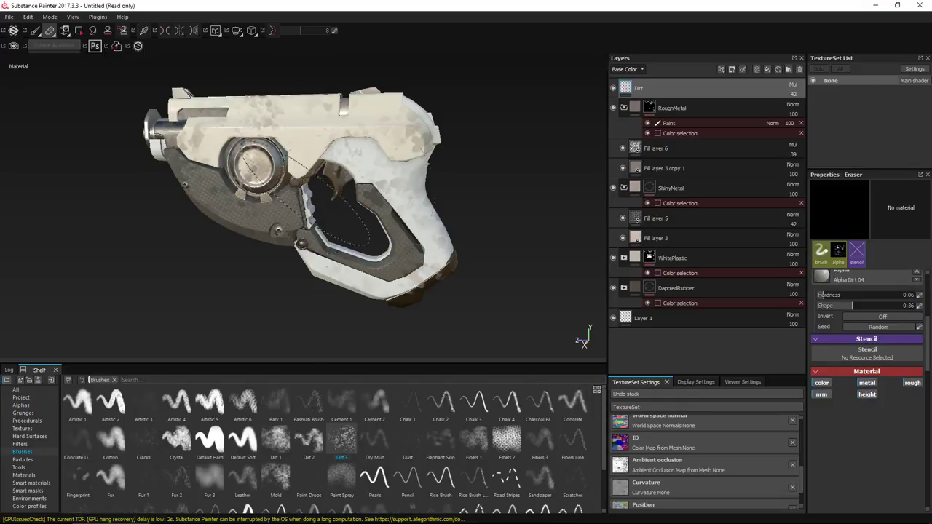
alt+drag(406, 195, 466, 200)
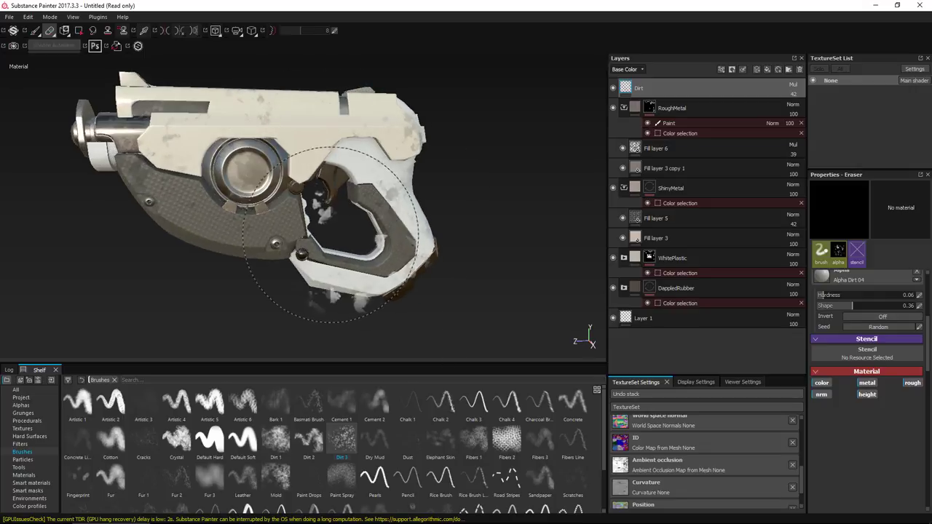
alt+drag(329, 224, 677, 191)
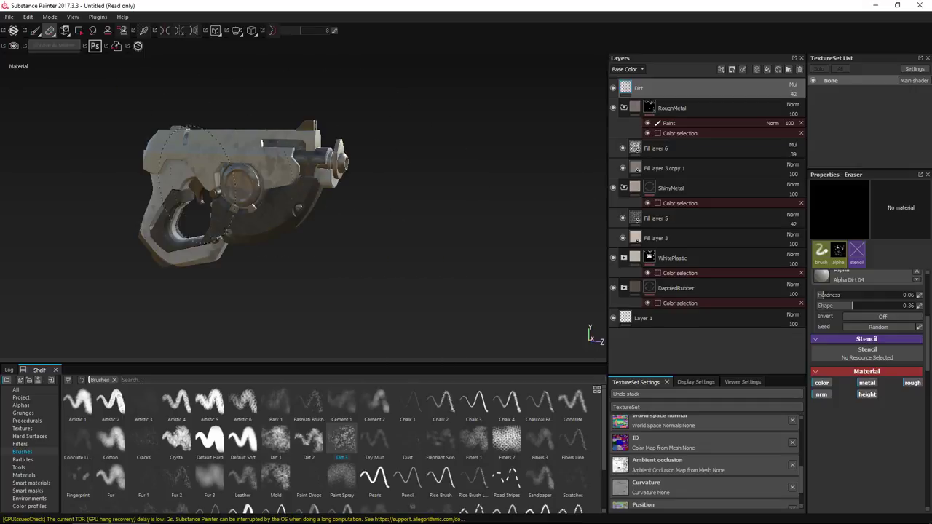
click(277, 442)
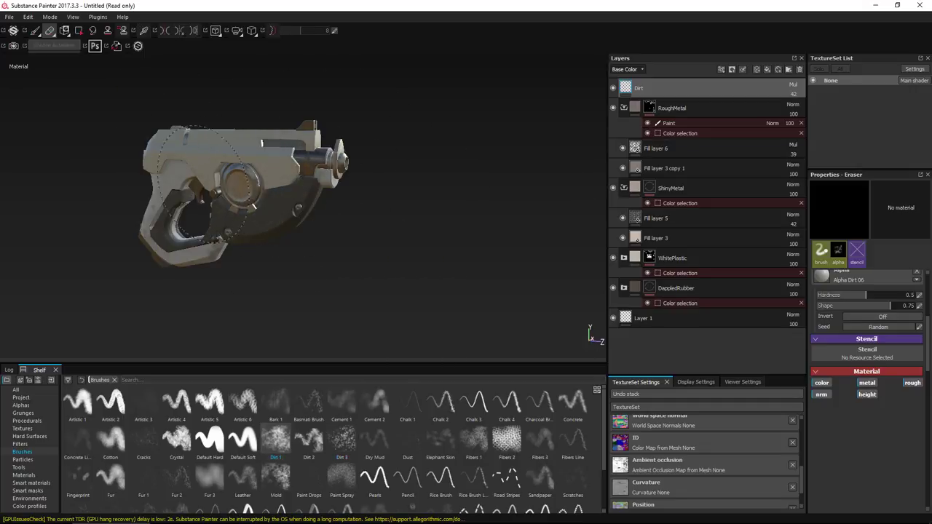
alt+drag(346, 251, 69, 248)
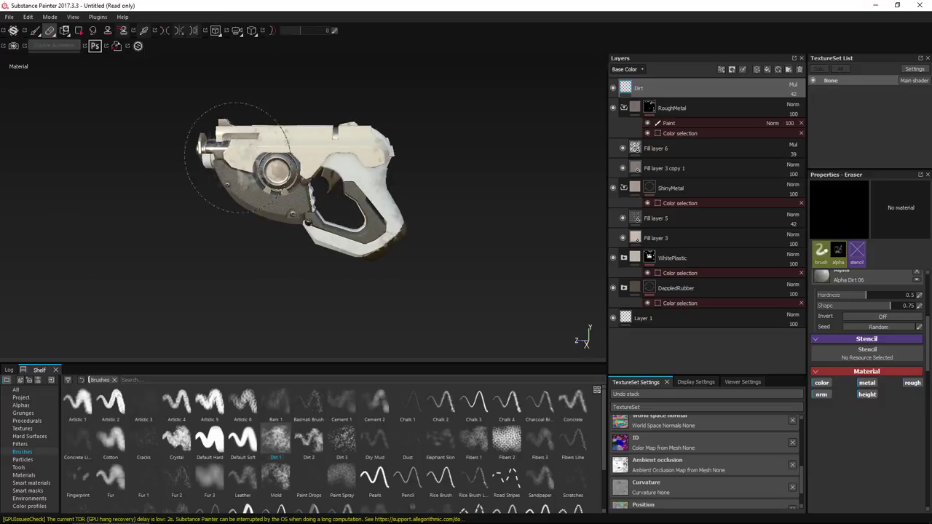
Step: Add a paint layer above the Dirt layer and set its base color blending to Multiply with an opacity of 61
click(757, 69)
click(35, 29)
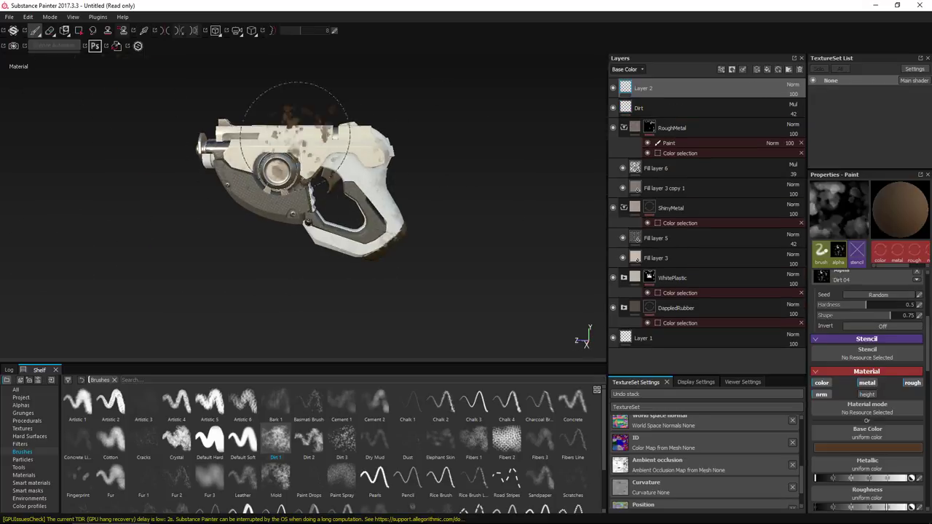
click(793, 86)
click(797, 132)
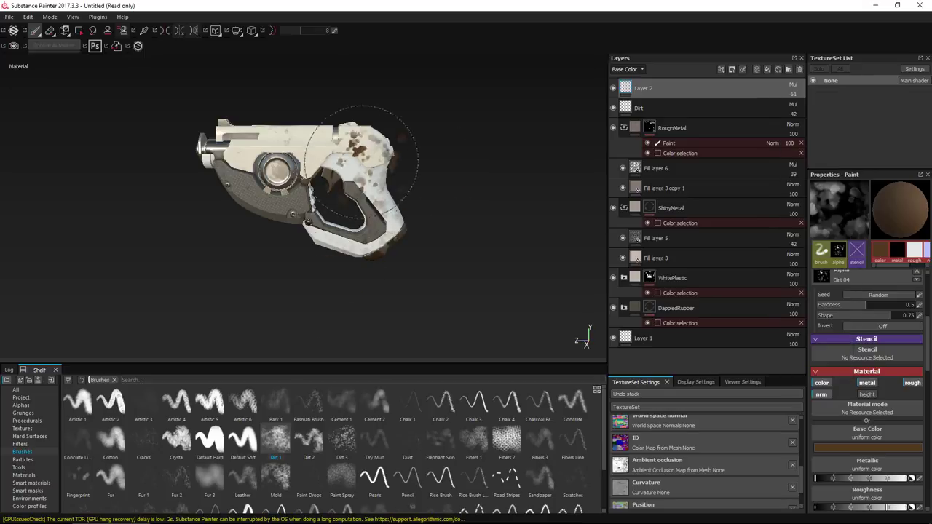
Step: Paint brown Dirt 04 patches around the gun's trigger guard on Layer 2 and thin out the dirt with the Eraser
mouse_move(397, 260)
alt+right_down()
mouse_move(357, 274)
mouse_move(306, 255)
alt+right_up()
click(50, 30)
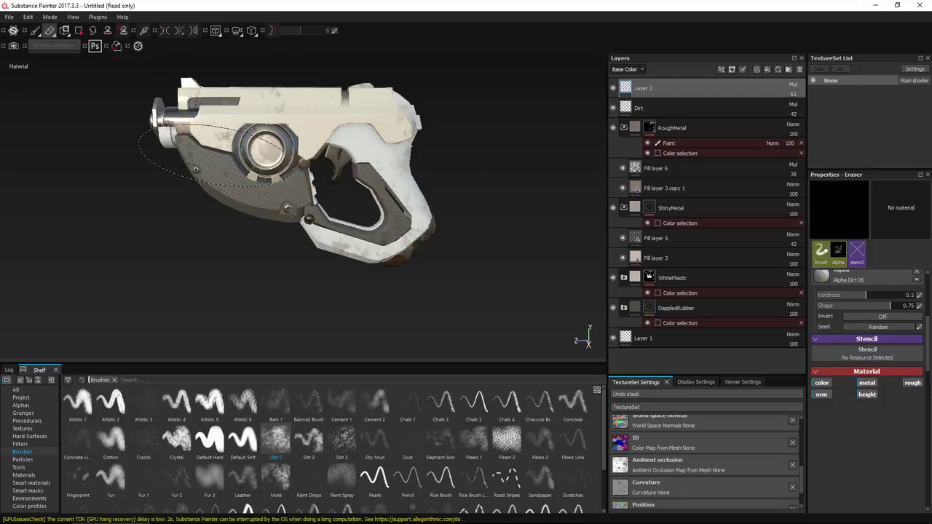
alt+drag(323, 193, 352, 192)
mouse_move(256, 95)
alt+mouse_down()
mouse_move(325, 178)
mouse_move(273, 165)
alt+mouse_up()
click(35, 30)
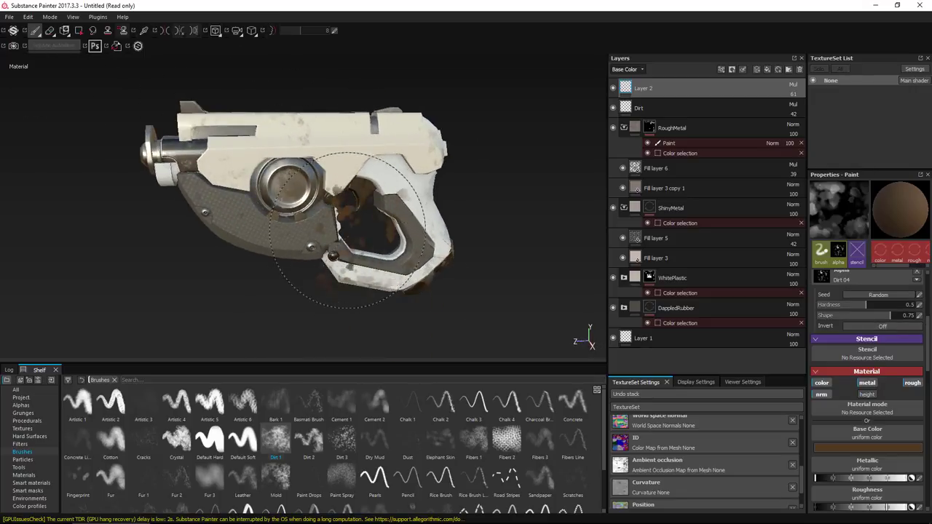
mouse_move(429, 243)
mouse_down()
mouse_move(403, 220)
mouse_move(399, 273)
mouse_up()
click(50, 31)
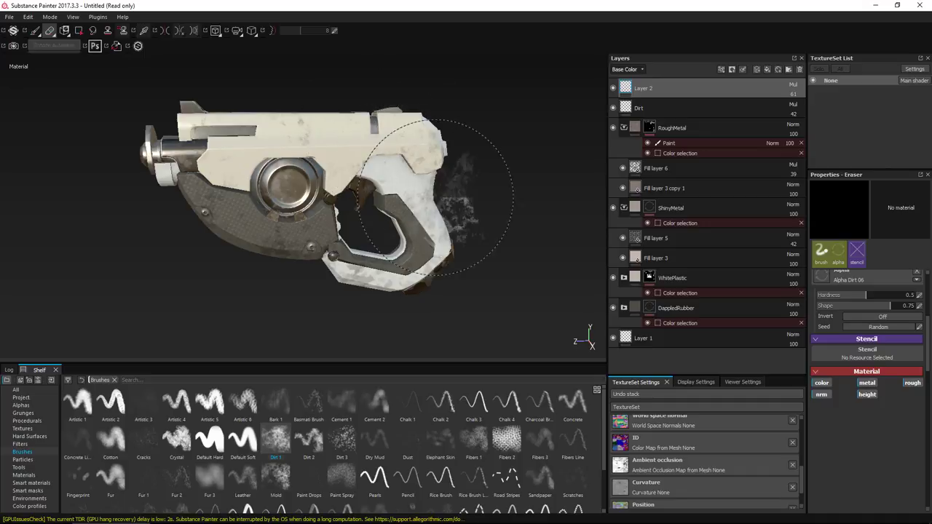
alt+drag(409, 194, 385, 205)
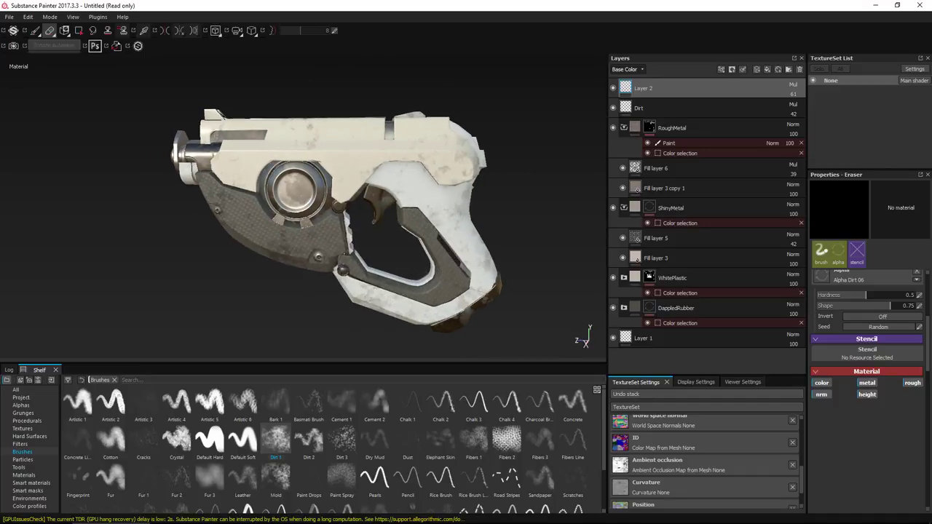
Step: Switch to Photoshop to examine the gun reference image, and compare it with both sides of the textured model
click(300, 518)
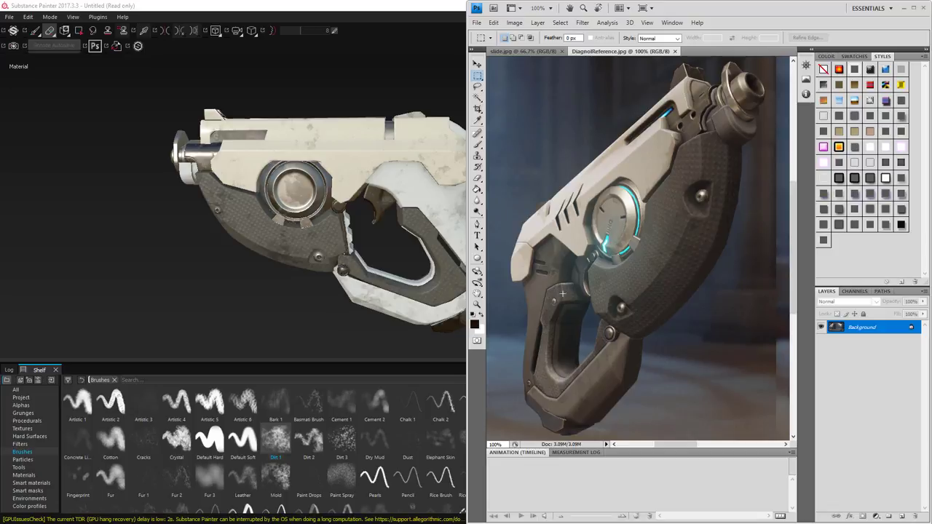
click(270, 318)
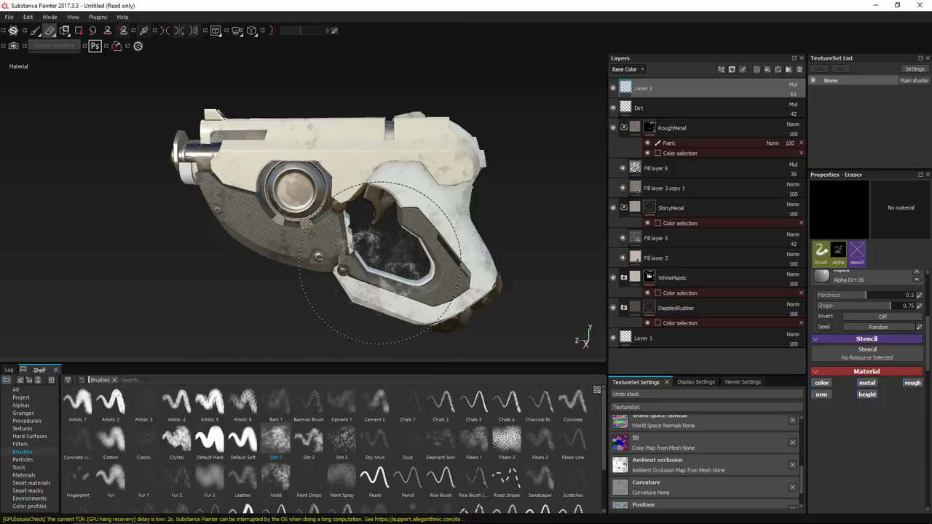
alt+drag(402, 252, 409, 262)
alt+drag(343, 248, 546, 237)
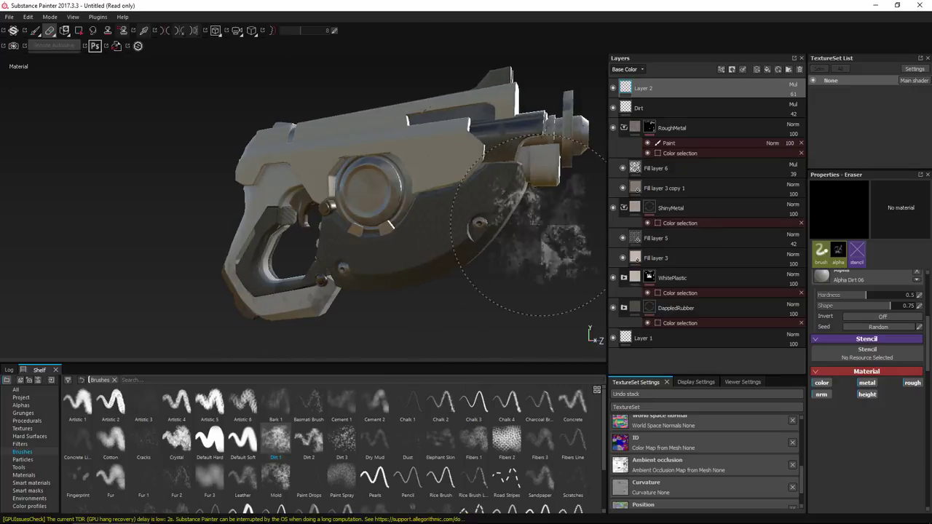
alt+drag(445, 233, 175, 235)
alt+middle_drag(412, 237, 349, 185)
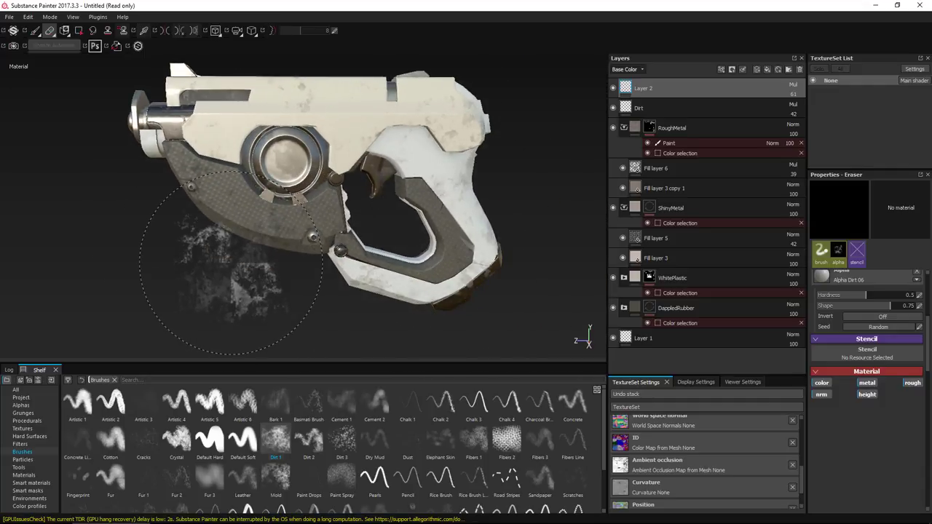
key(1)
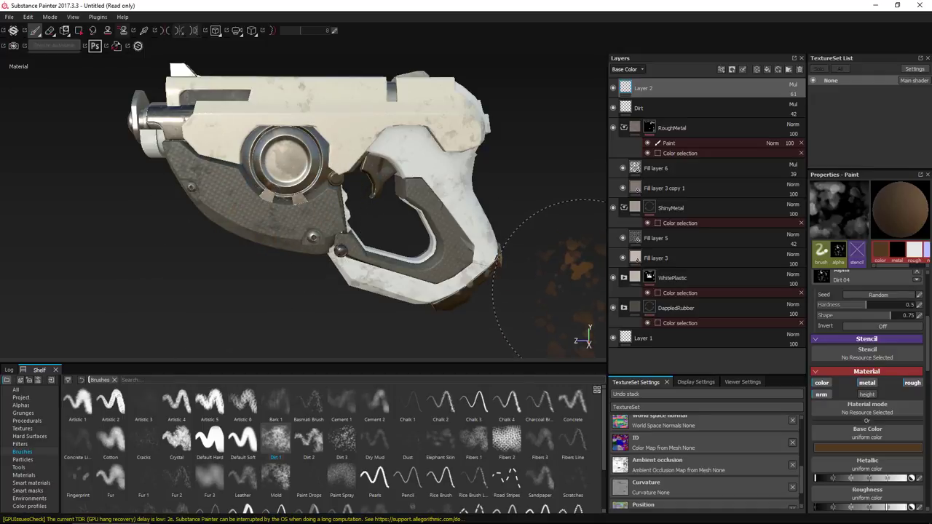
Step: Collapse the RoughMetal and ShinyMetal folders and create a folder named SoftRubber above RoughMetal
click(740, 129)
click(624, 128)
click(624, 169)
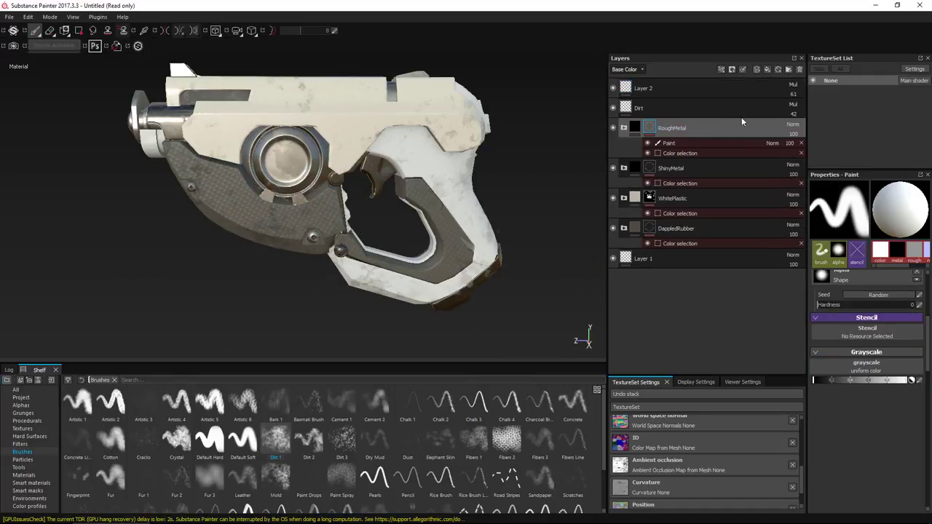
click(789, 70)
text(SoftRubber)
key(Return)
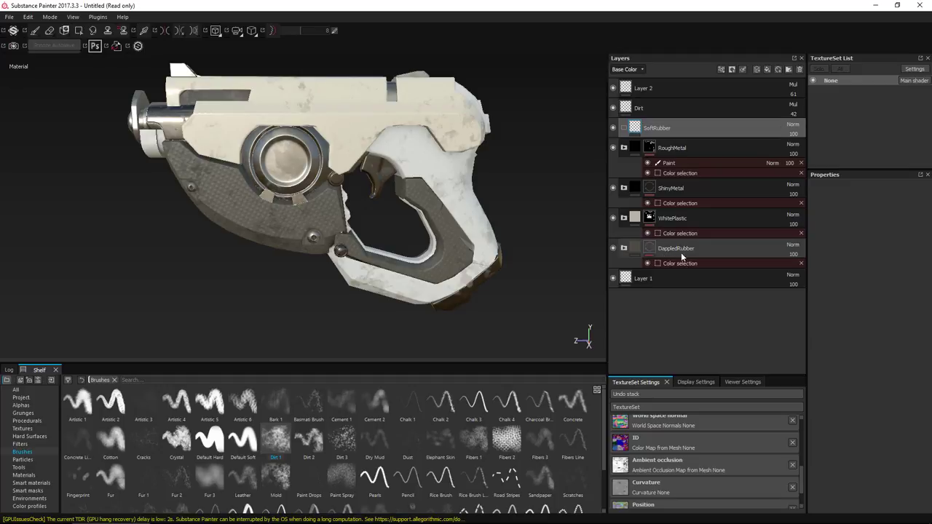
Step: Put a fill layer inside SoftRubber and mask the folder by color selection to the gold ID part beneath the barrel
click(634, 249)
click(657, 128)
click(767, 70)
drag(659, 128, 654, 150)
right_click(657, 129)
click(692, 165)
click(910, 263)
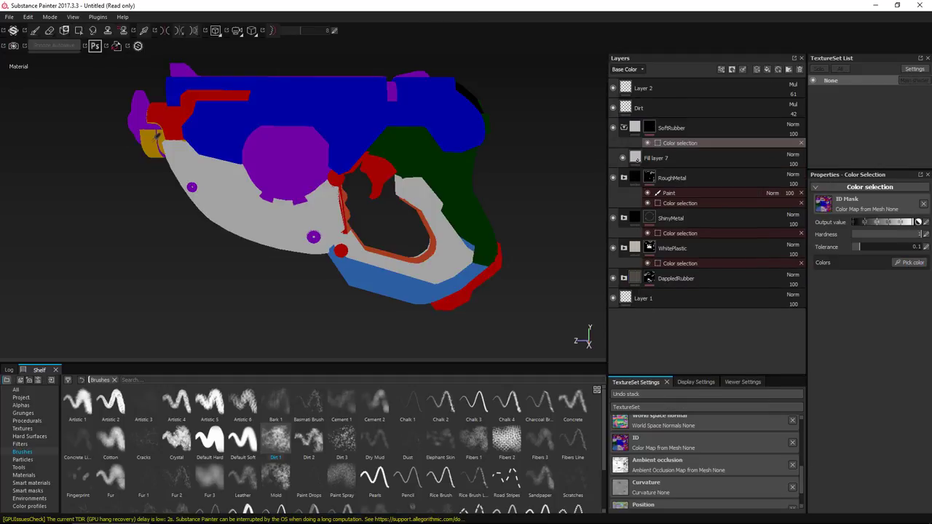
click(156, 137)
alt+middle_drag(156, 193, 229, 186)
Step: Sample the gun's dark dappled rubber as the SoftRubber fill's base color and lighten it slightly
click(659, 163)
click(851, 343)
click(822, 302)
click(368, 207)
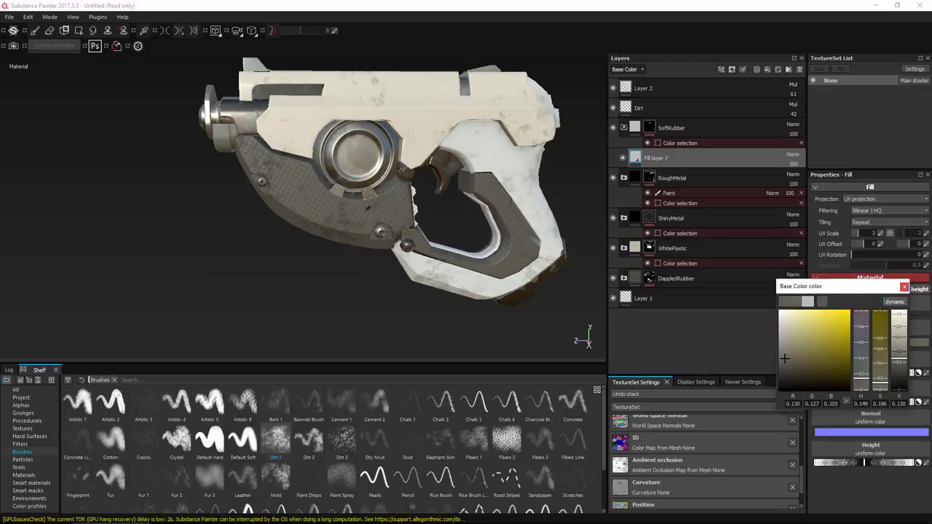
click(783, 352)
click(903, 288)
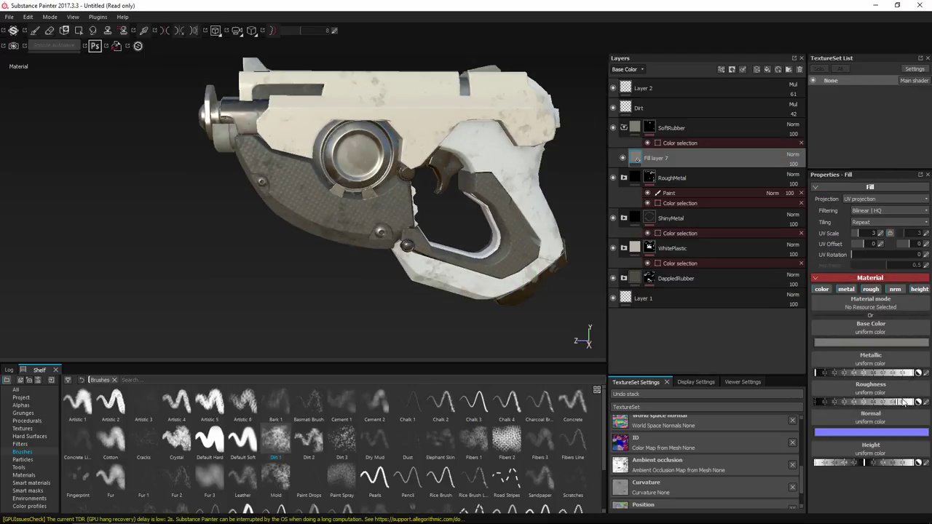
Step: Disable the fill's normal and height channels and set its base color to R 0.165, G 0.163, B 0.143
click(896, 290)
click(913, 291)
mouse_move(422, 244)
alt+mouse_down()
mouse_move(518, 253)
mouse_move(440, 246)
alt+mouse_up()
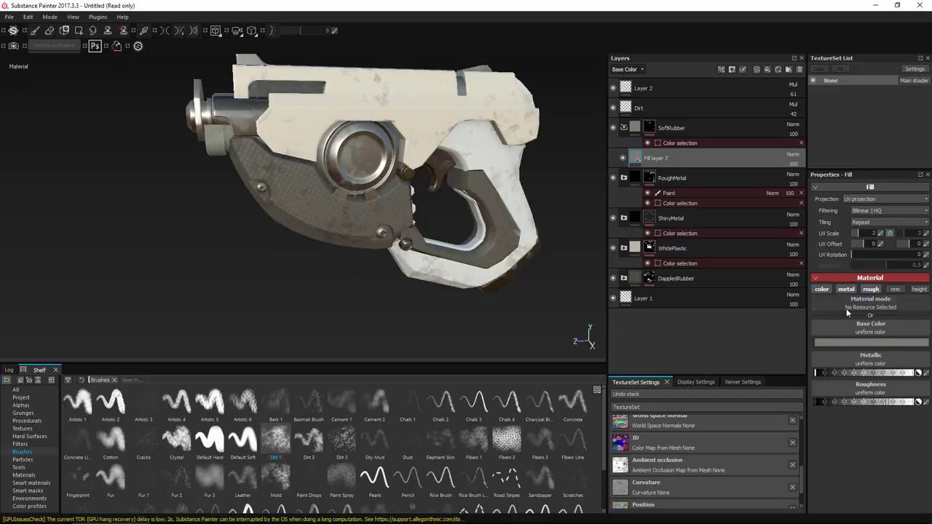
click(846, 343)
click(784, 358)
mouse_move(415, 286)
alt+mouse_down()
mouse_move(489, 292)
mouse_move(405, 285)
alt+mouse_up()
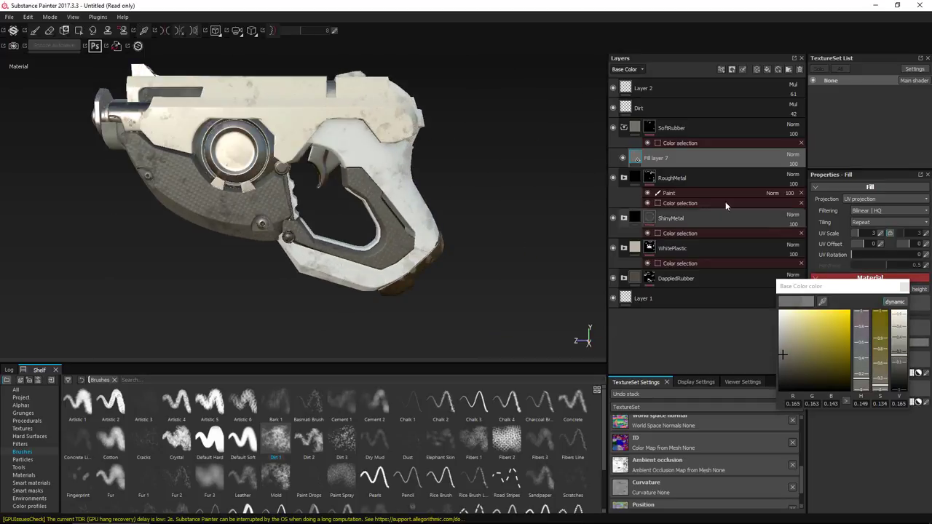
Step: Duplicate the SoftRubber folder as SoftRubber 2 and mask it by color selection to the dark green grip ID
right_click(710, 130)
click(744, 277)
double_click(686, 128)
drag(686, 128, 714, 132)
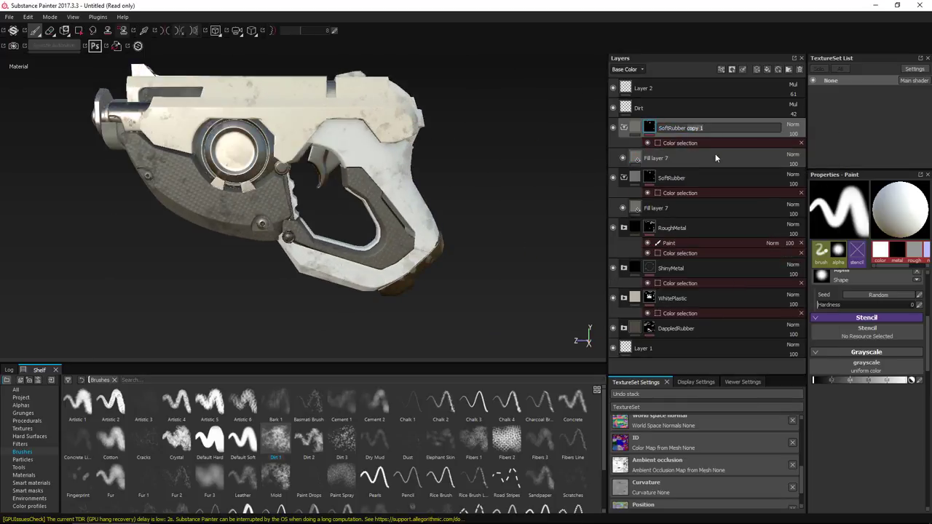
click(638, 158)
right_click(650, 126)
click(688, 159)
click(910, 263)
click(393, 160)
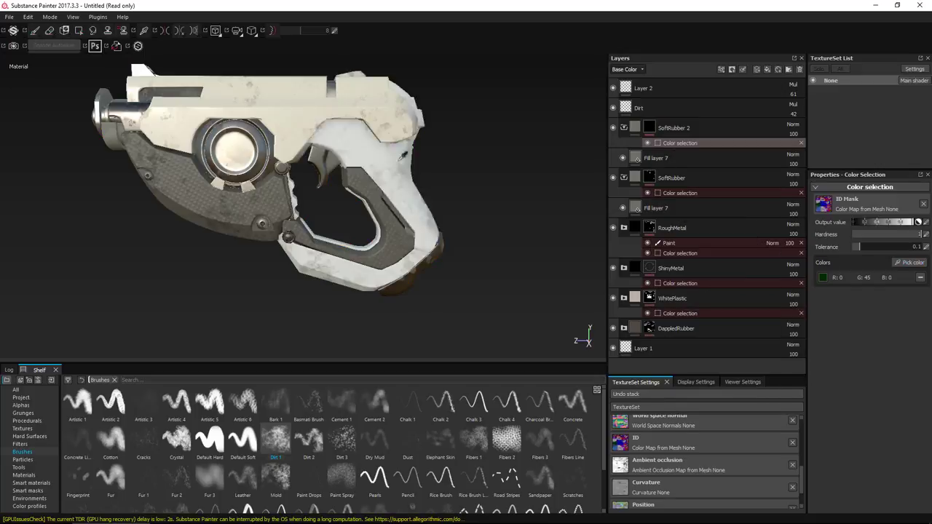
Step: Try to rebuild the SoftRubber 2 color selection mask, and delete the SoftRubber 2 folder
click(923, 205)
click(920, 265)
click(910, 251)
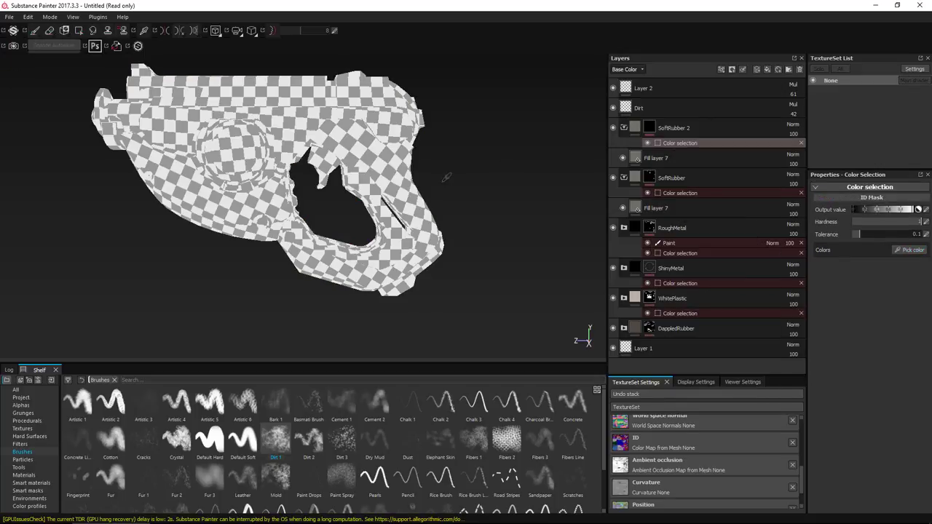
click(801, 143)
click(624, 128)
click(624, 128)
right_click(648, 129)
click(688, 161)
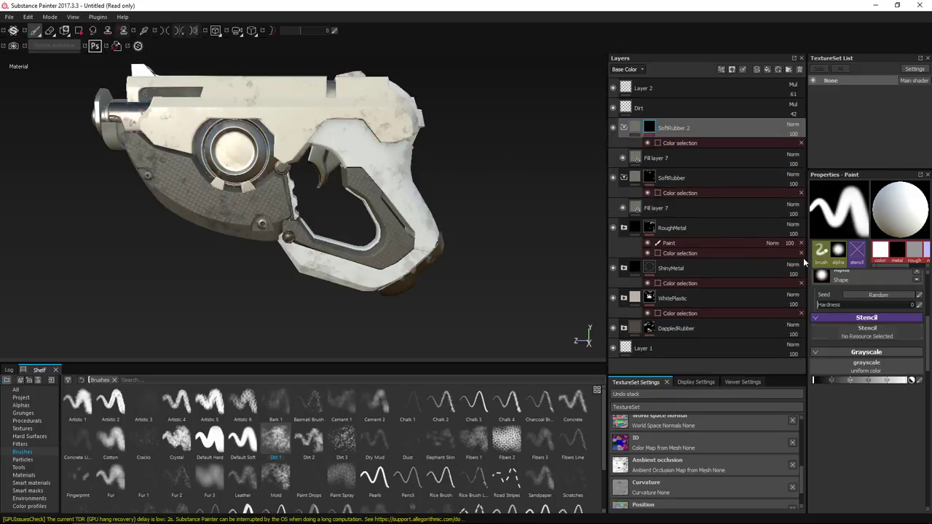
click(688, 144)
click(900, 252)
click(520, 182)
click(691, 128)
click(799, 69)
Step: Duplicate the SoftRubber folder again and pick the dark green grip ID color in the copy's color selection
right_click(694, 129)
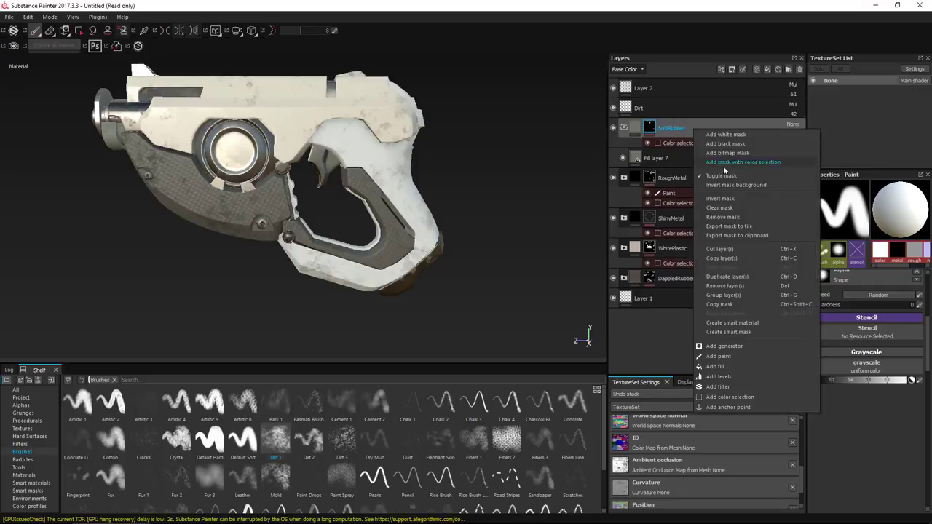
click(730, 278)
click(674, 143)
click(910, 262)
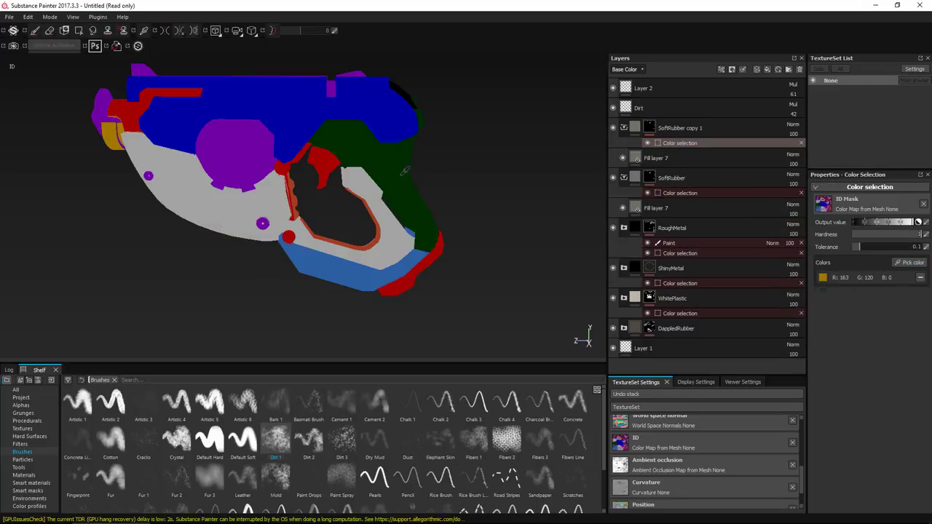
click(394, 175)
click(919, 278)
Step: Darken the SoftRubber copy 1 fill's base color to R 0.102, G 0.101, B 0.089 and open DappledRubber's Fill layer 2 color for comparison
drag(792, 357, 793, 370)
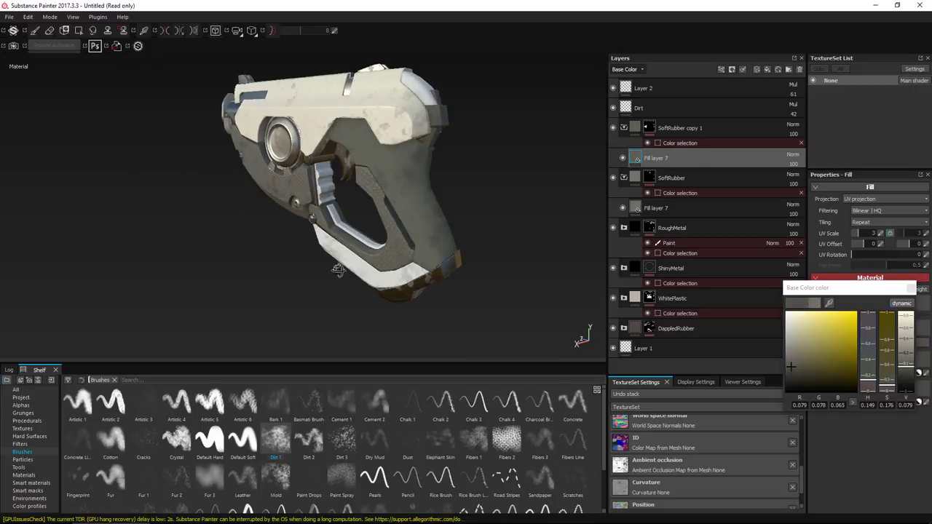
drag(793, 371, 790, 363)
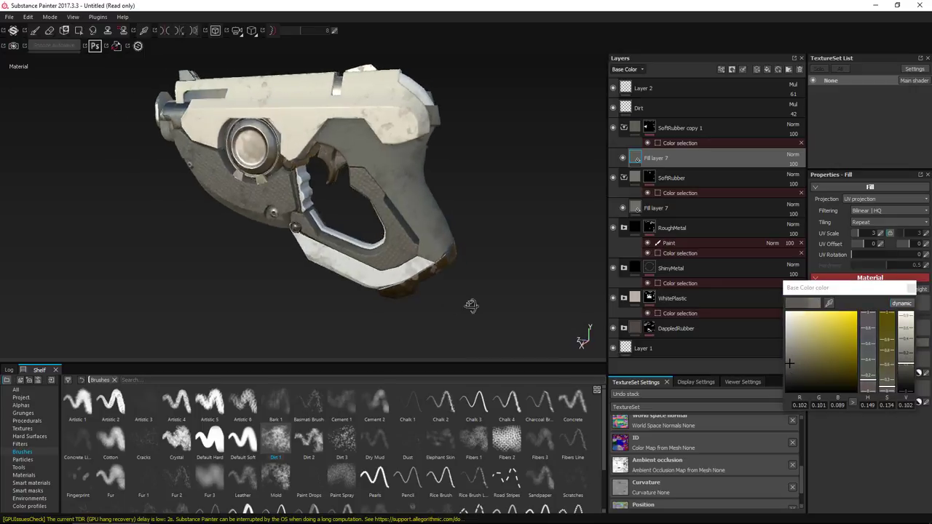
alt+drag(472, 306, 460, 291)
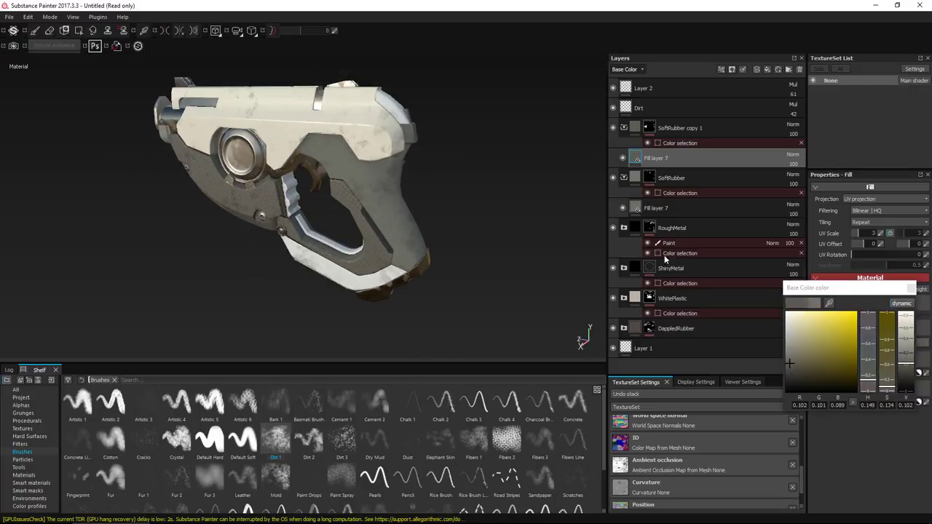
click(625, 328)
click(785, 363)
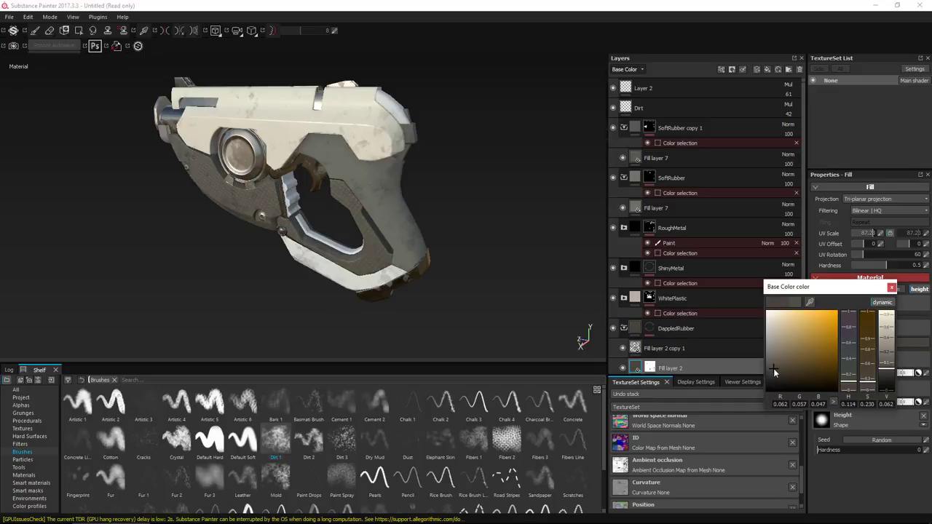
Step: Duplicate the SoftRubber copy 1 folder and add the blue lower-grip and orange trigger-guard ID colors to the duplicate's color selection
click(719, 127)
right_click(719, 127)
click(760, 277)
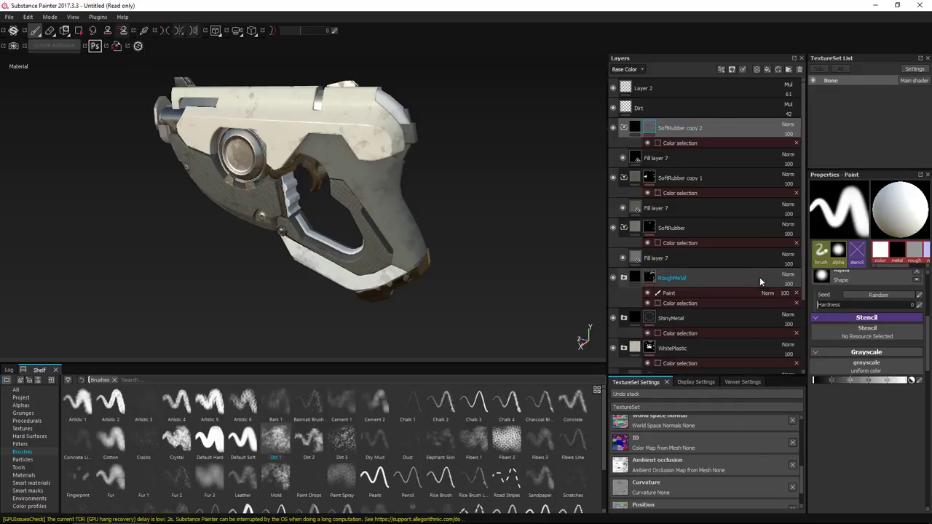
click(676, 143)
click(909, 263)
click(388, 265)
alt+drag(451, 271, 554, 236)
click(903, 263)
click(387, 232)
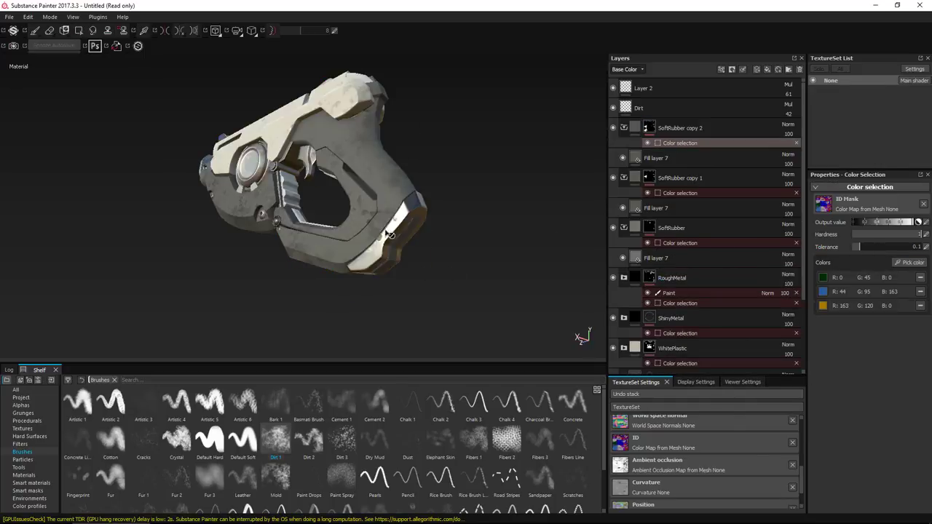
click(909, 263)
alt+drag(393, 240, 444, 270)
click(290, 188)
Step: Lighten the SoftRubber copy 2 fill's base color and refine the folder's ID color selection
click(636, 158)
click(828, 342)
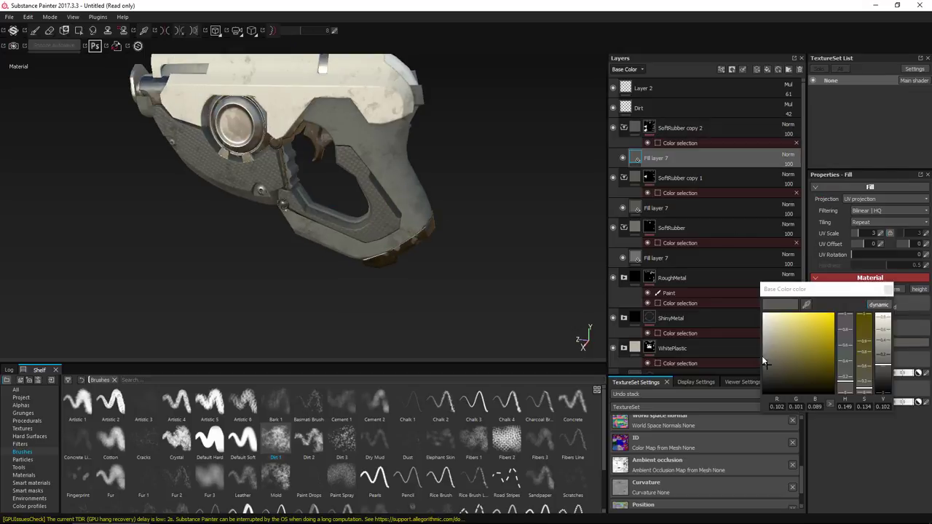
drag(763, 360, 769, 359)
click(676, 143)
click(913, 264)
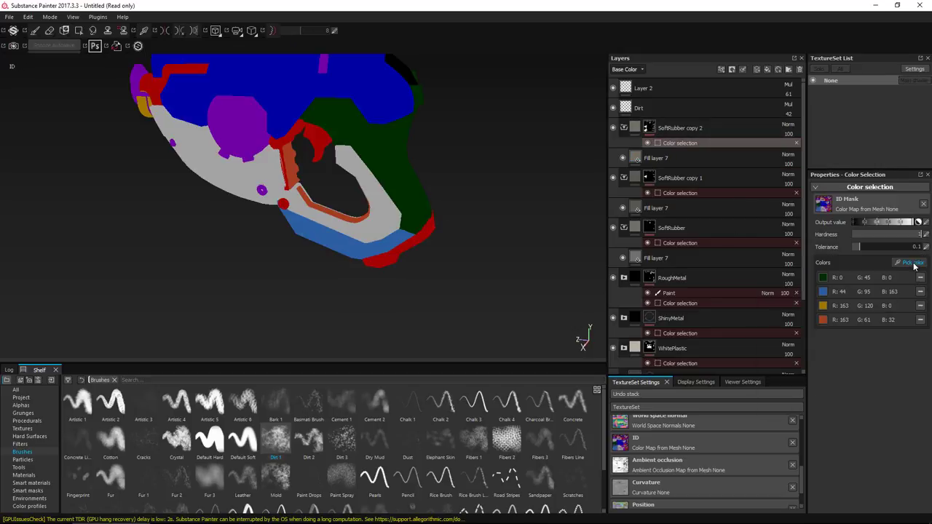
click(647, 163)
click(840, 342)
alt+right_drag(517, 292, 472, 284)
alt+drag(472, 284, 342, 255)
Step: Paint brown dirt over both sides of the gun on Layer 2 with the Mold brush
scroll(342, 256, up, 4)
click(680, 109)
key(e)
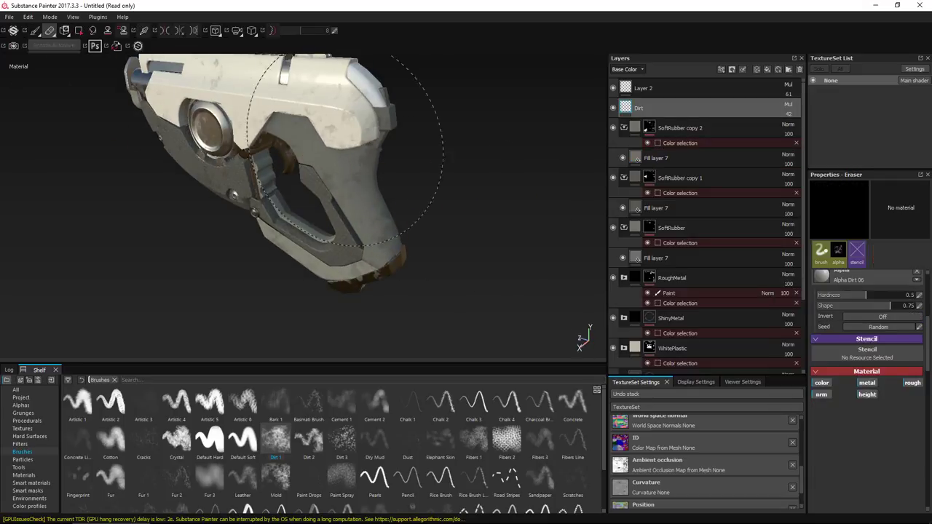
click(673, 90)
scroll(218, 433, down, 2)
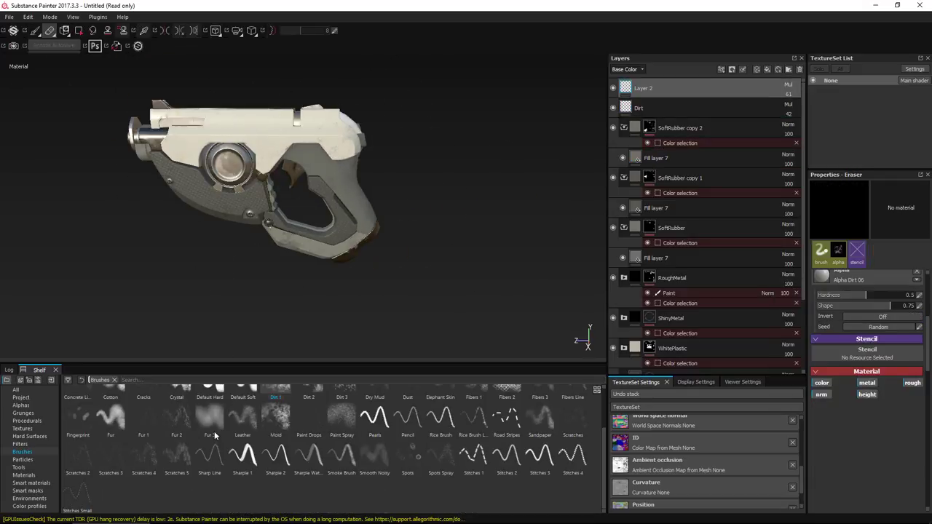
click(276, 421)
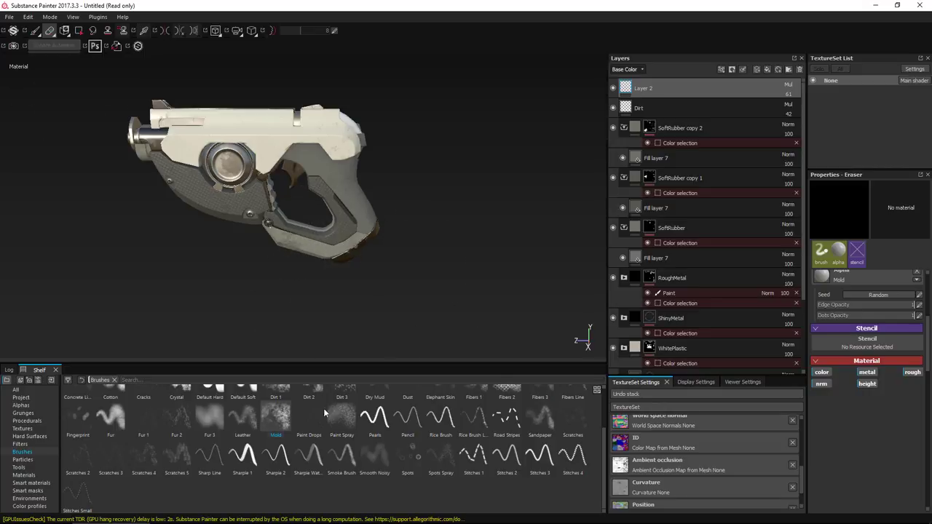
key(p)
click(277, 421)
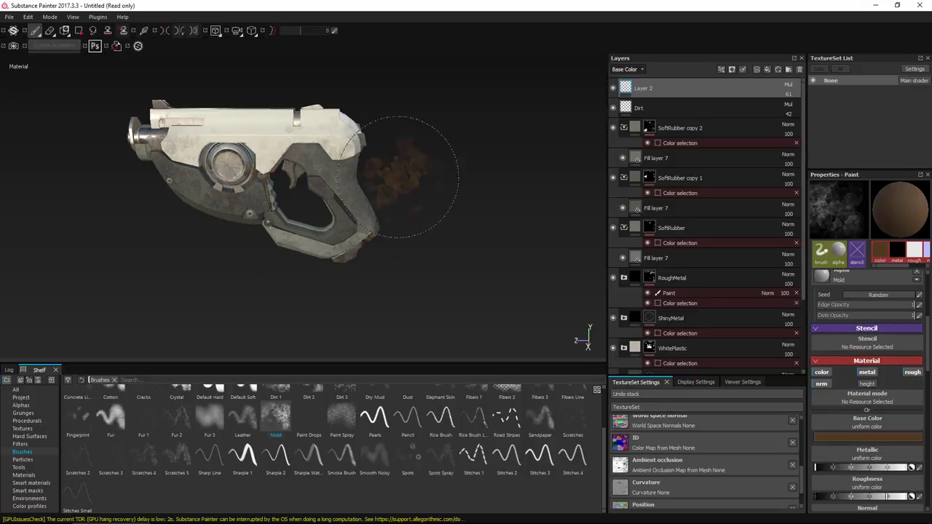
mouse_move(315, 259)
alt+mouse_down()
mouse_move(420, 231)
mouse_move(414, 212)
alt+mouse_up()
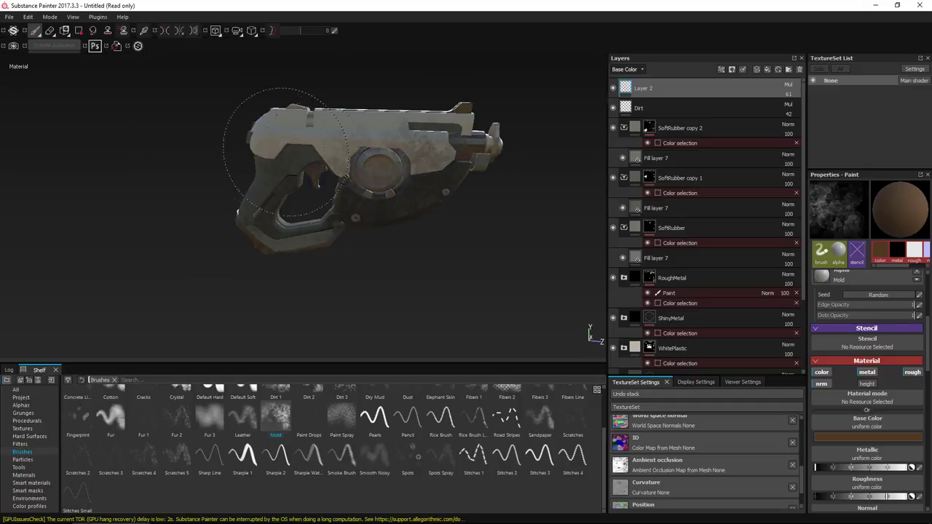
alt+drag(286, 152, 225, 184)
Step: Add more Mold brush dirt around the gun on the Dirt layer
click(659, 108)
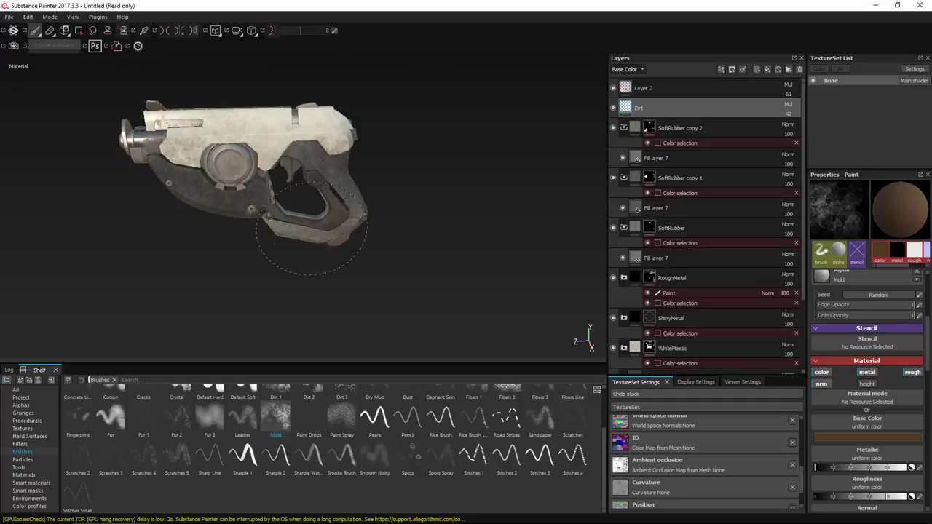
alt+drag(312, 228, 401, 222)
scroll(867, 306, up, 2)
Step: Set the Metallic channel opacity of both Layer 2 and the Dirt layer to 0
click(628, 70)
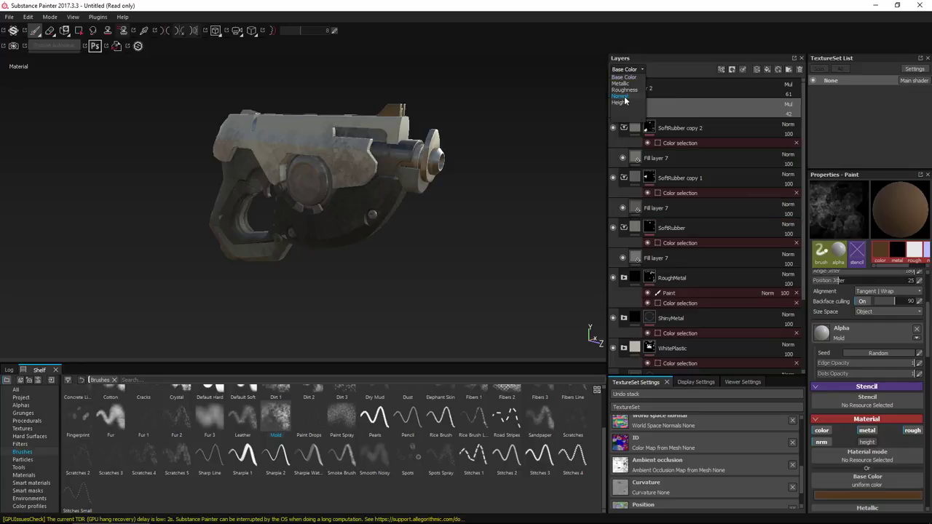
click(641, 71)
click(629, 108)
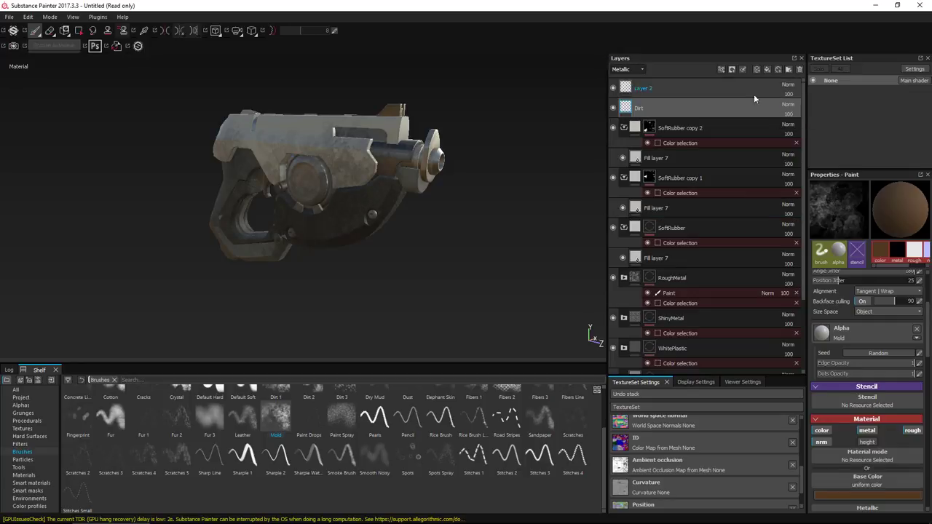
click(789, 113)
drag(790, 123, 776, 123)
Step: Erase parts of the painted dirt on Layer 2 and the Dirt layer around the gun with the Mold brush
alt+drag(481, 188, 326, 182)
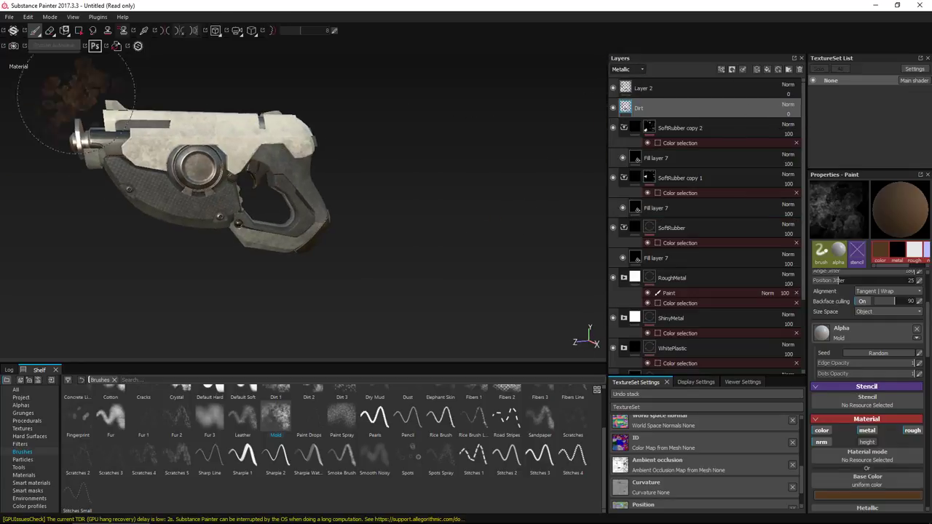
click(49, 31)
click(644, 89)
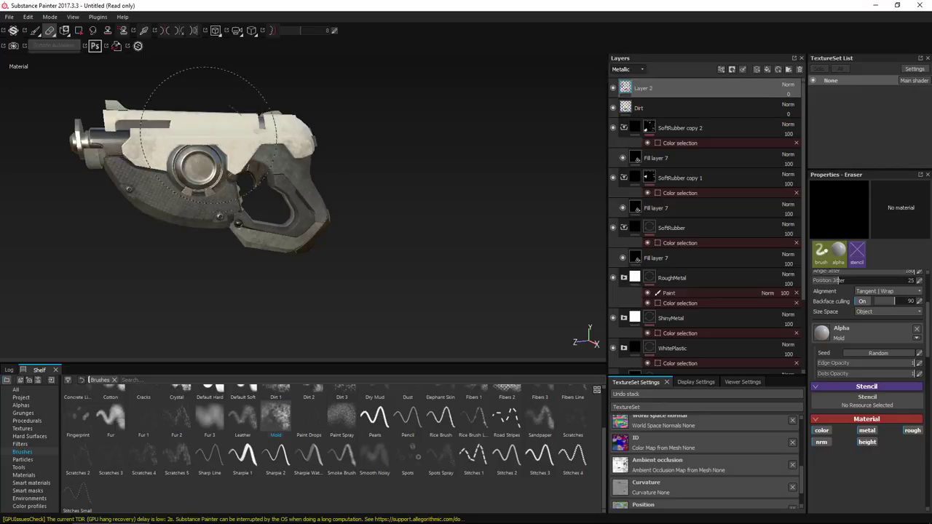
click(641, 108)
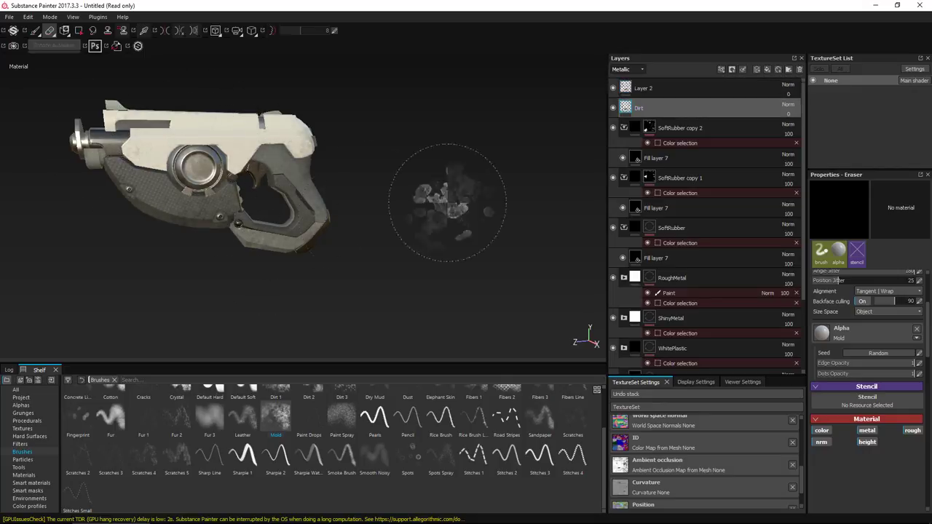
alt+drag(476, 202, 268, 167)
click(629, 89)
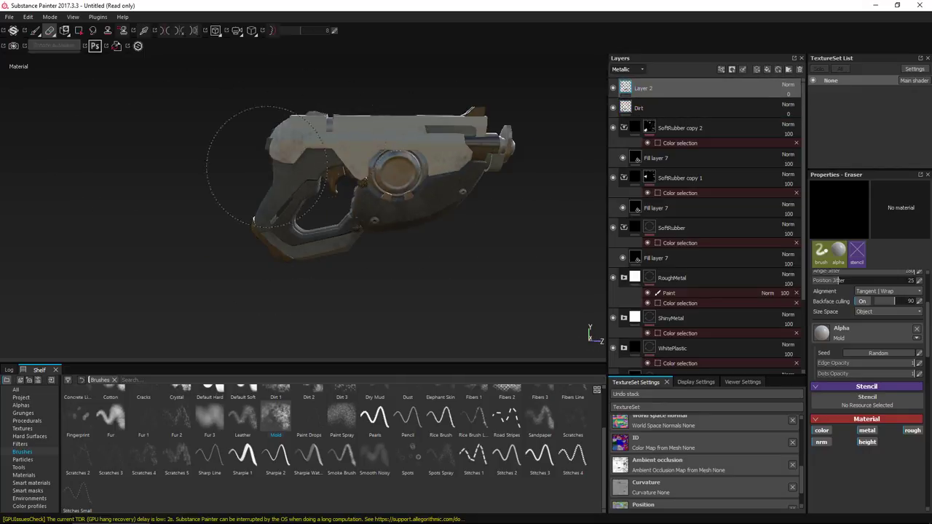
alt+drag(395, 200, 340, 196)
alt+right_drag(340, 196, 412, 284)
alt+drag(412, 285, 340, 227)
alt+right_drag(340, 227, 338, 209)
Step: Return to painting on the Dirt layer and open the brush's alignment options
click(35, 31)
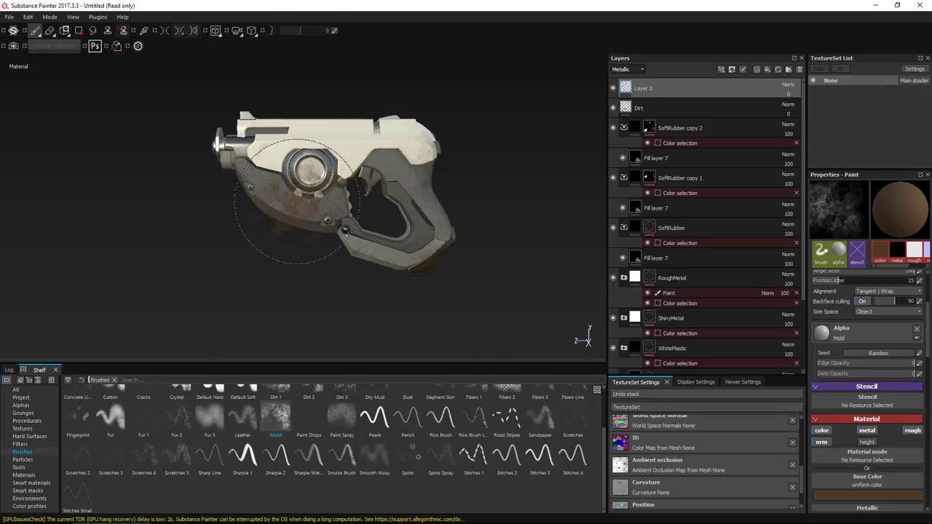
click(624, 110)
scroll(875, 359, up, 2)
click(880, 350)
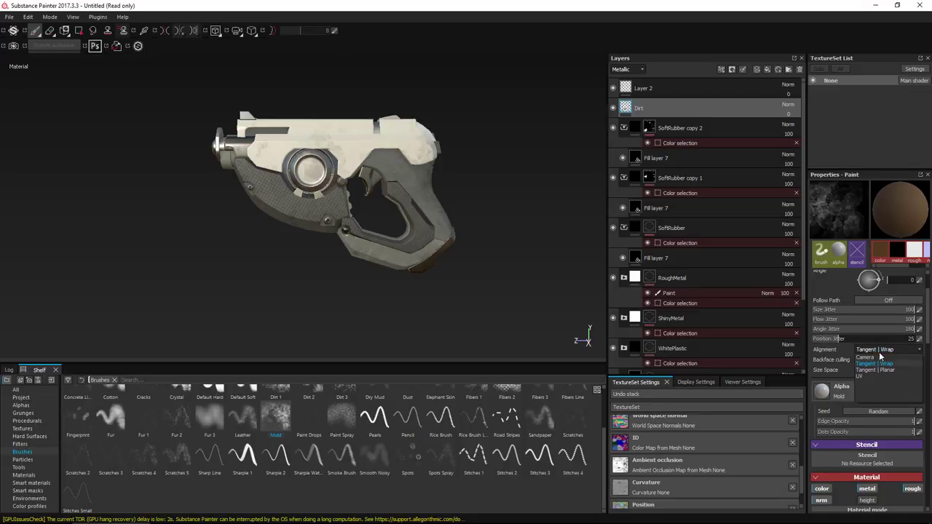
click(880, 357)
Step: Touch up the dirt on the Dirt layer and Layer 2 from several sides with the Mold brush
key(e)
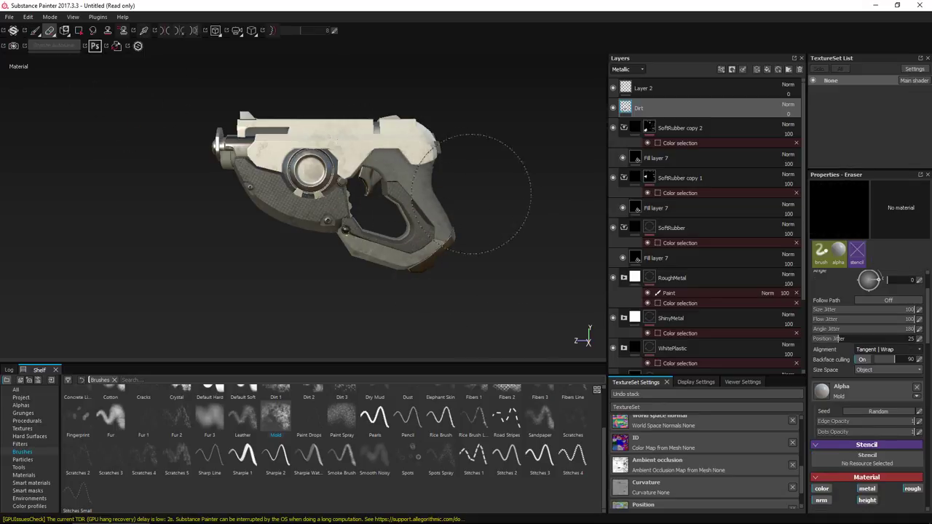
key(1)
alt+drag(273, 163, 656, 254)
click(645, 88)
mouse_move(420, 256)
alt+mouse_down()
mouse_move(197, 247)
mouse_move(445, 204)
mouse_move(211, 226)
alt+mouse_up()
Step: Erase excess dirt from the Dirt layer and Layer 2 with the Mold eraser
click(49, 31)
click(659, 109)
scroll(292, 219, down, 2)
click(666, 95)
alt+drag(399, 226, 477, 218)
Step: Lower the Base Color channel opacity to 31 for Layer 2 and 33 for the Dirt layer
click(629, 70)
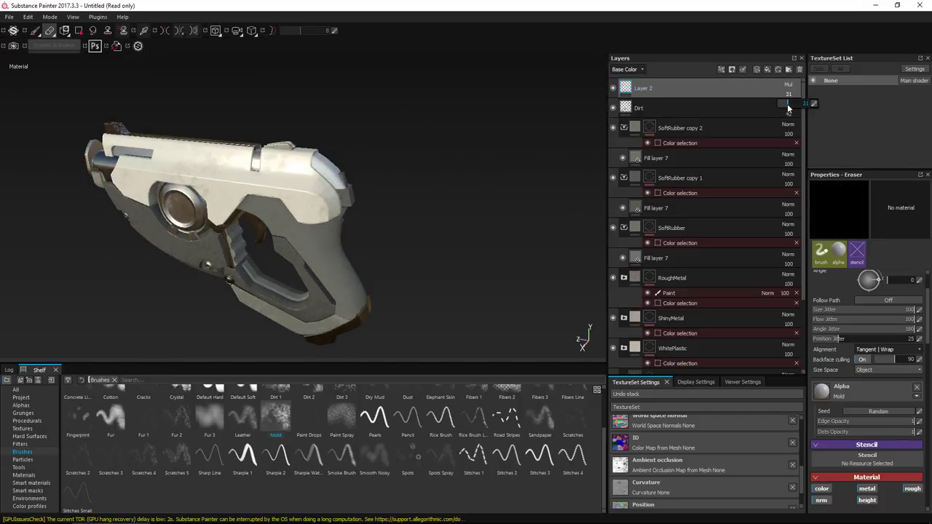
drag(805, 128, 786, 131)
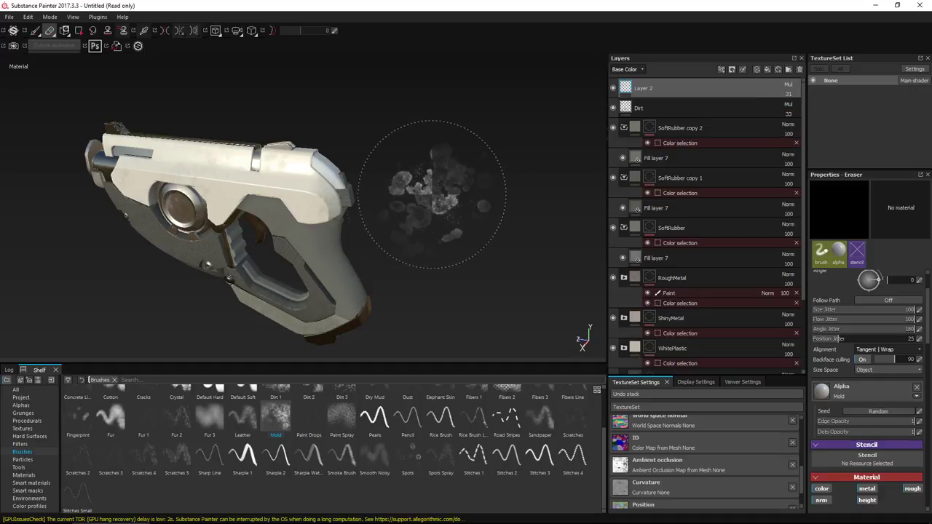